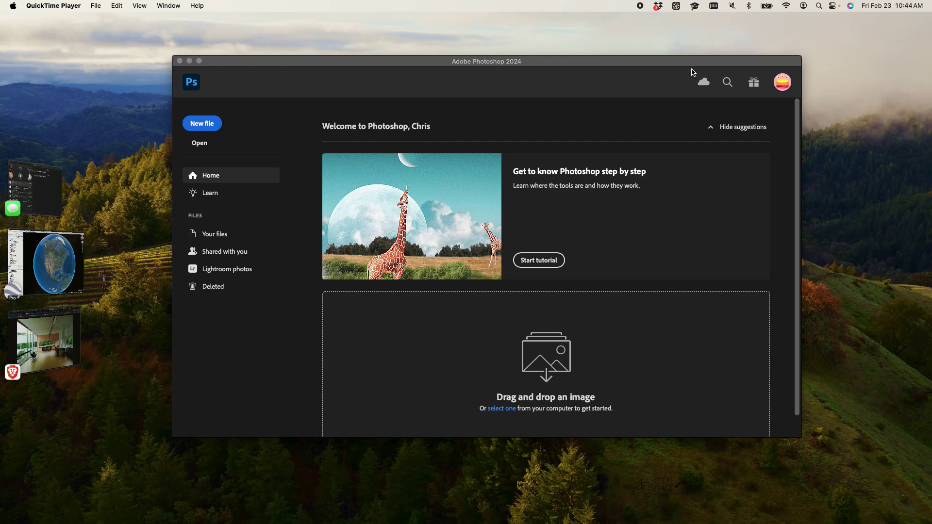
Reposition the Photoshop window and enlarge it to fill most of the desktop
drag(684, 67, 654, 32)
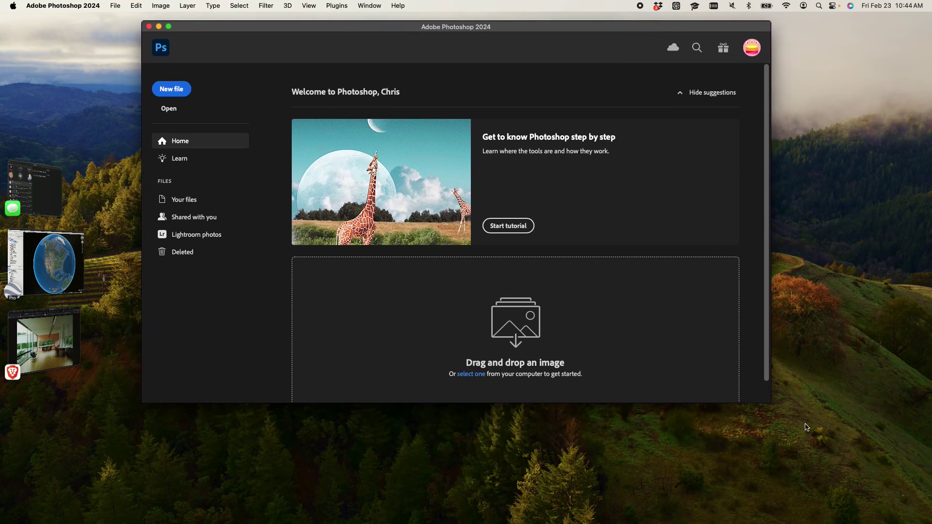
click(772, 409)
drag(775, 410, 851, 490)
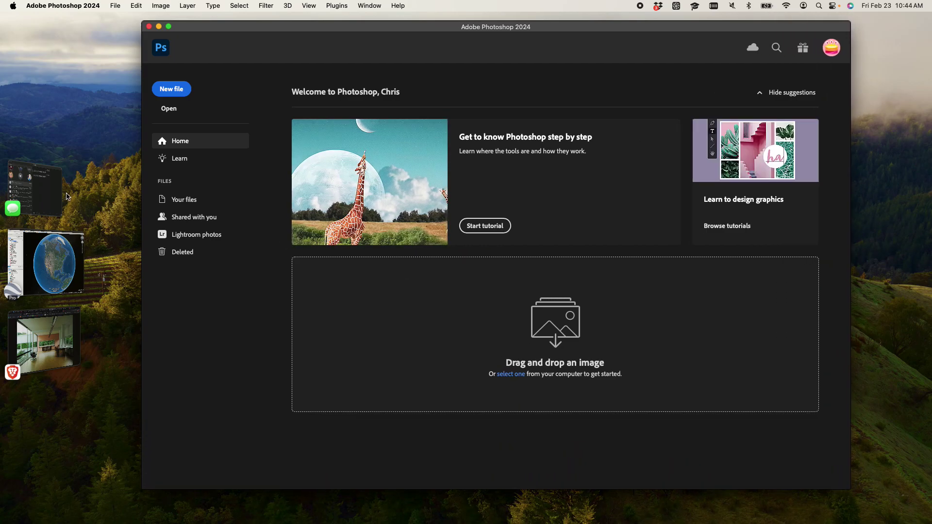
Switch to Brave and capture region screenshots of the Villa Savoye living-room interior photo and the front exterior photo
click(57, 355)
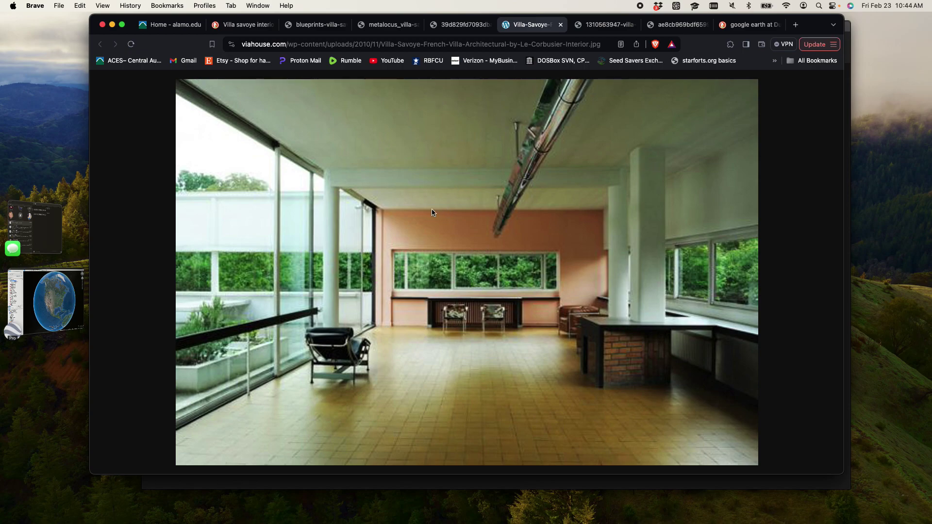
key(super+shift+4)
drag(183, 85, 757, 464)
click(605, 29)
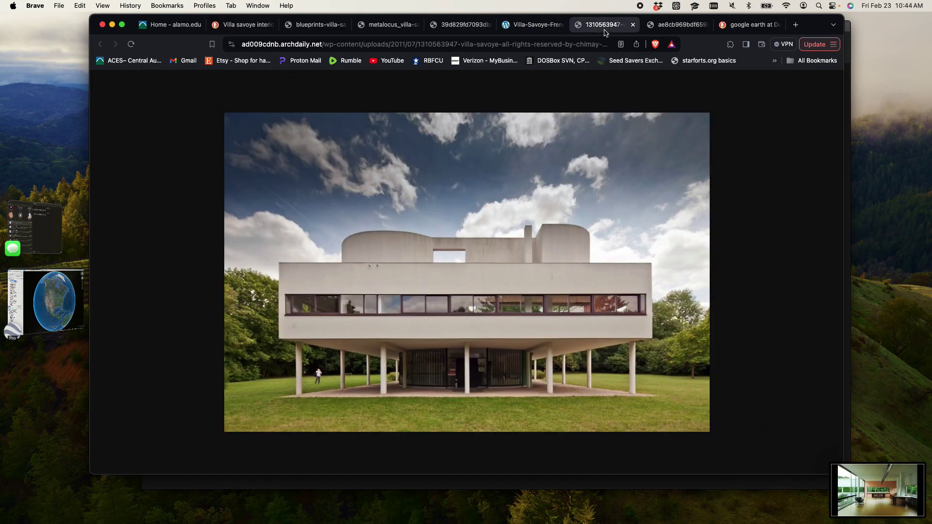
key(super+shift+4)
drag(227, 116, 709, 430)
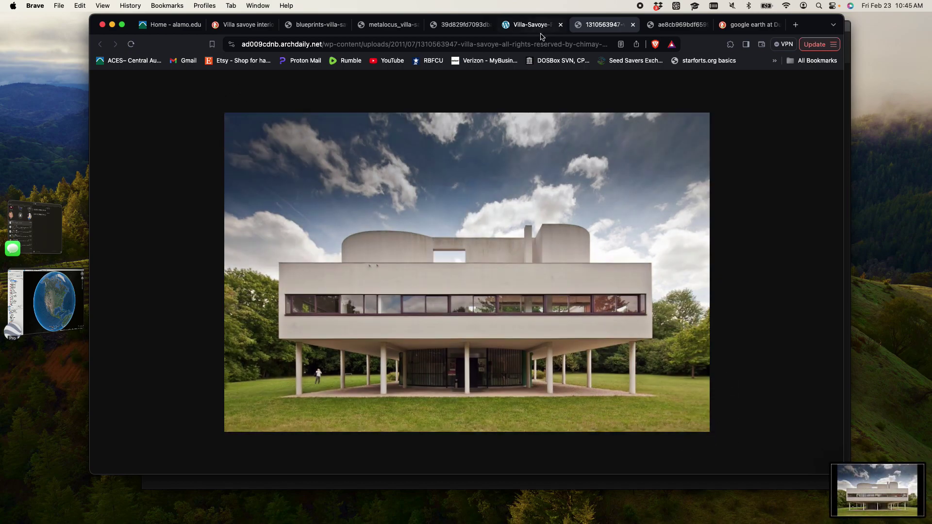
Capture region screenshots of the black-and-white spiral staircase photo and the metalocus staircase-and-ramp photo
click(532, 25)
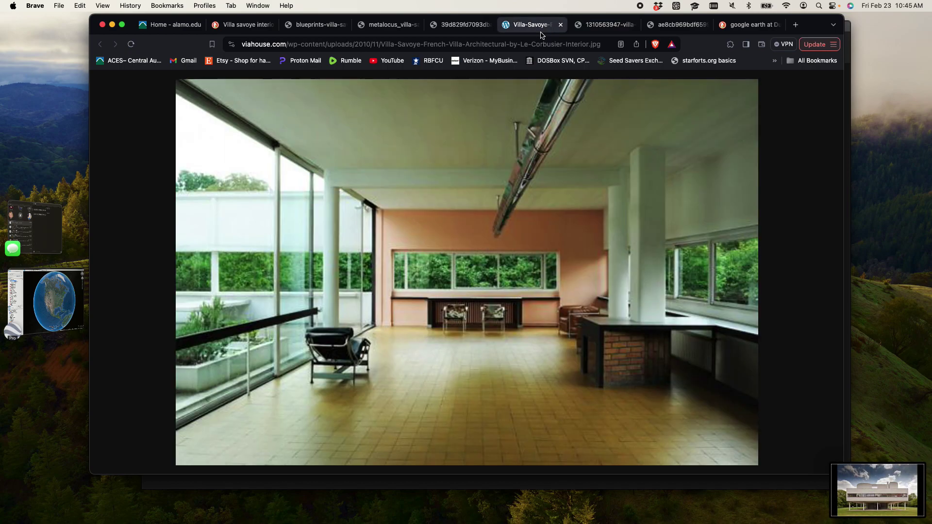
click(451, 24)
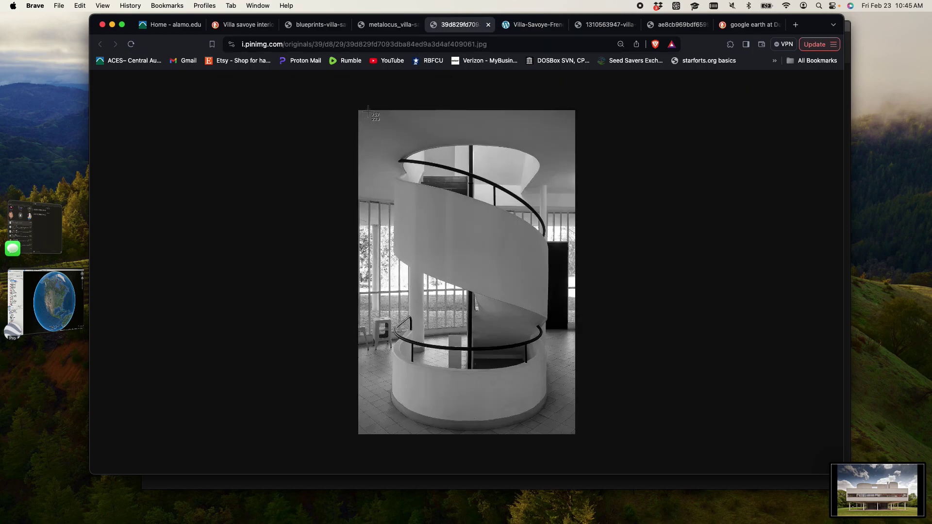
key(super+shift+4)
drag(360, 112, 573, 431)
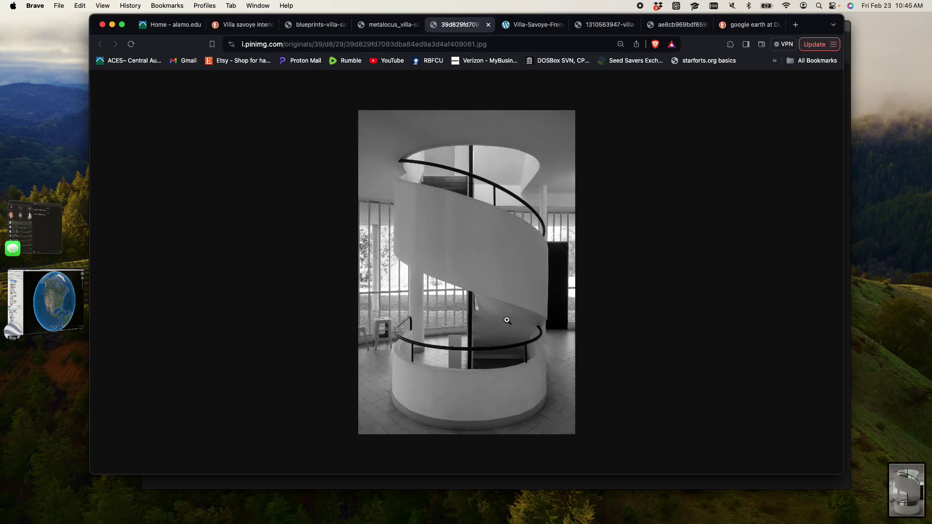
click(387, 26)
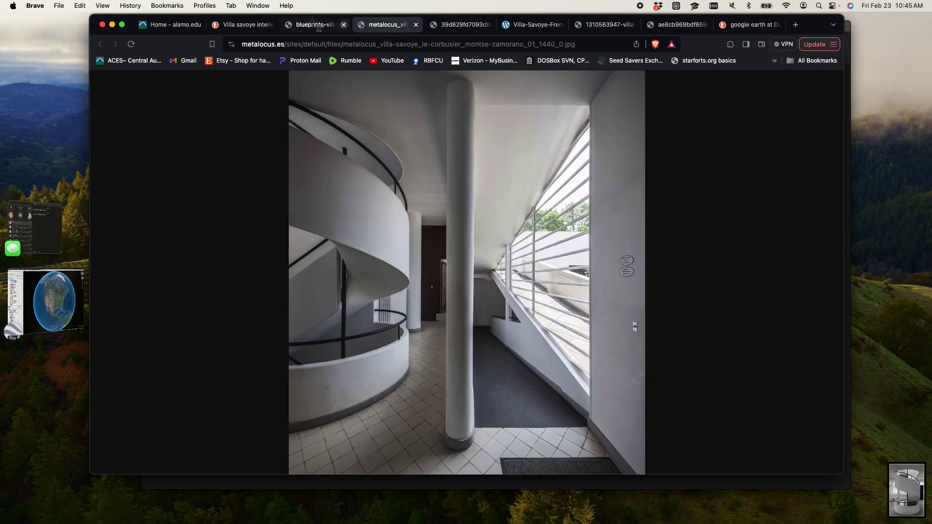
key(super+shift+4)
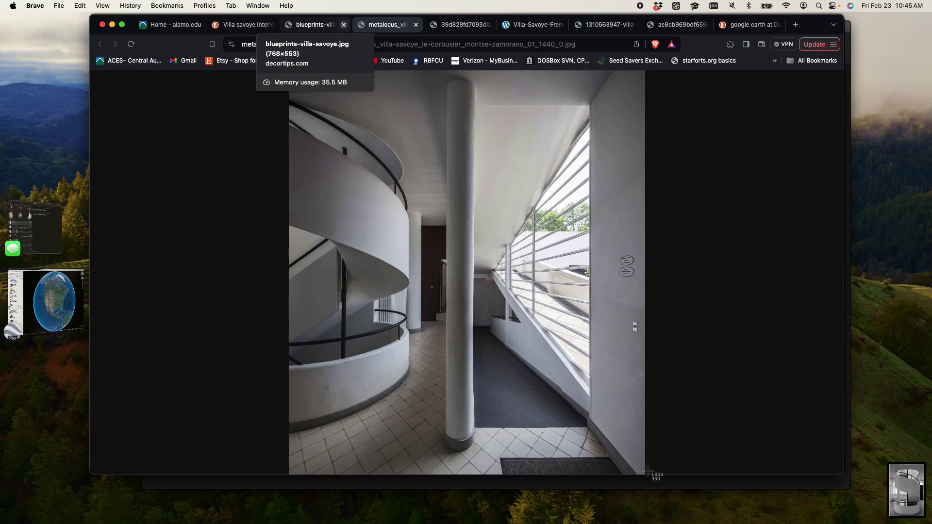
drag(640, 471, 296, 98)
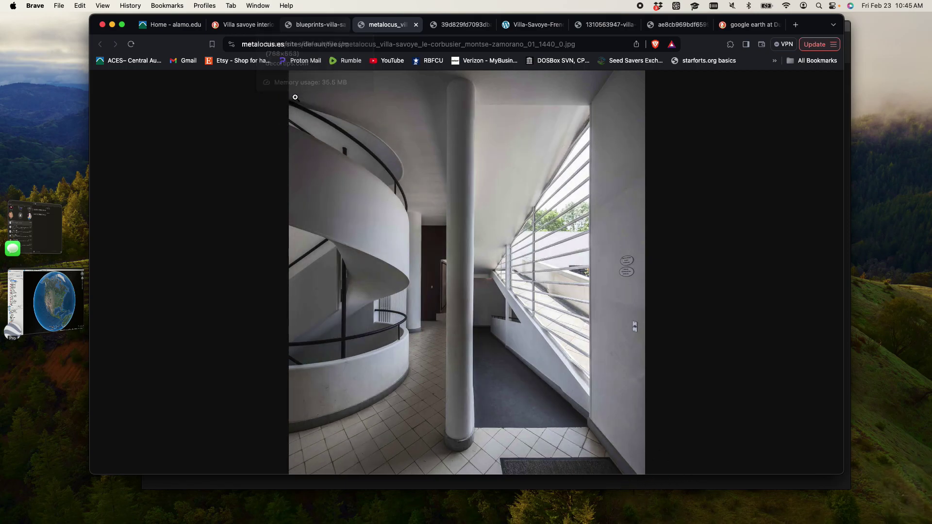
From the Villa Savoye blueprints image, capture separate region screenshots of section B-B, section A-A and the Piano Terra floor plan
click(313, 24)
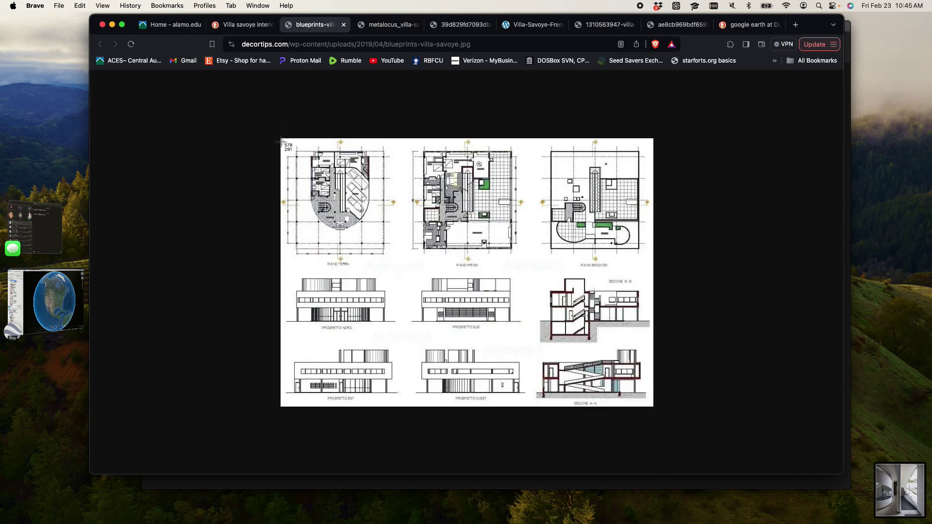
key(super+shift+4)
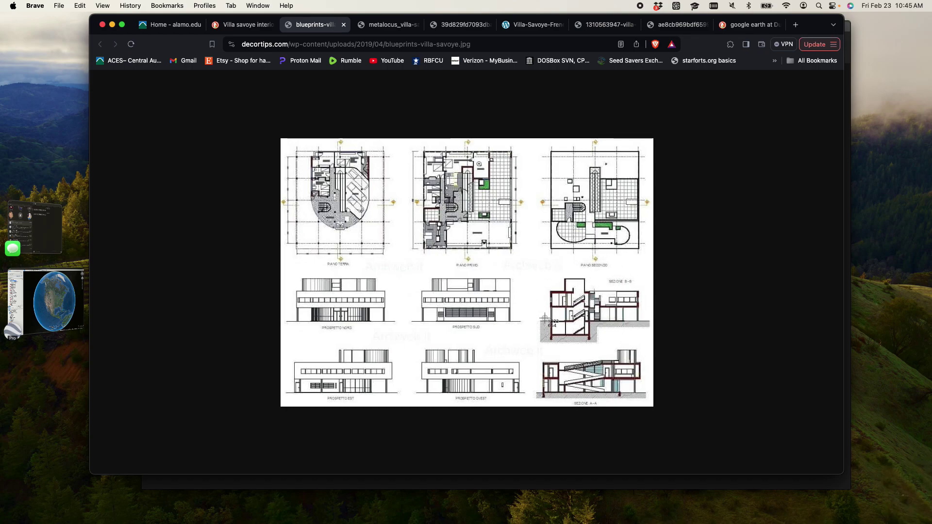
mouse_move(535, 269)
mouse_down()
mouse_move(655, 346)
mouse_move(647, 345)
mouse_up()
key(super+shift+4)
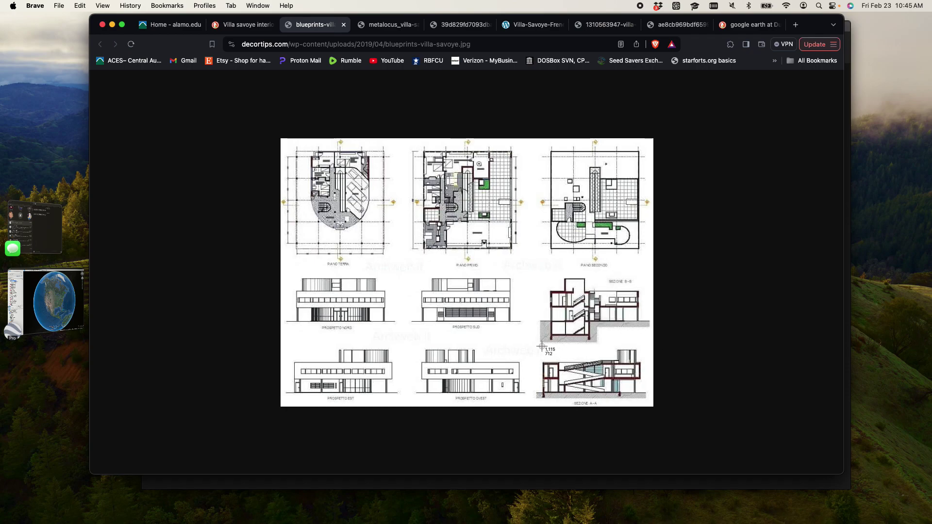
drag(597, 359, 649, 400)
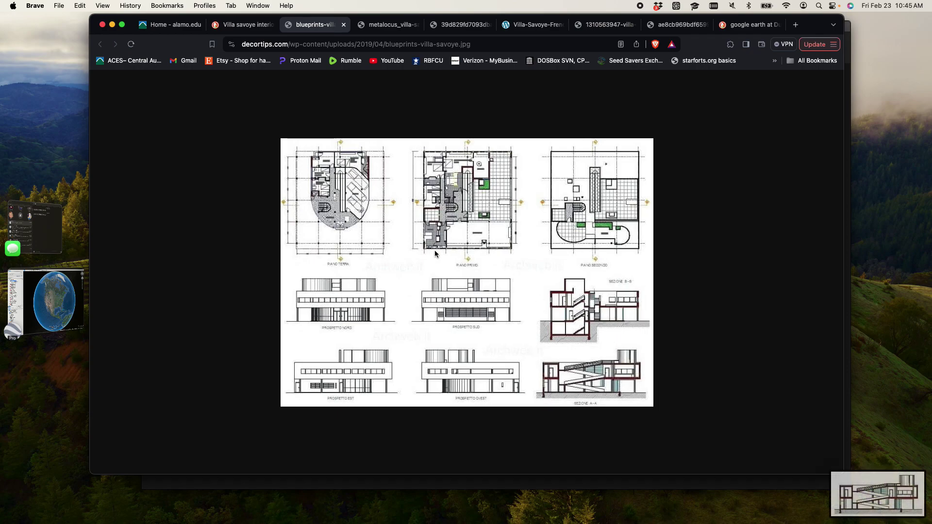
key(super+shift+4)
drag(283, 142, 416, 265)
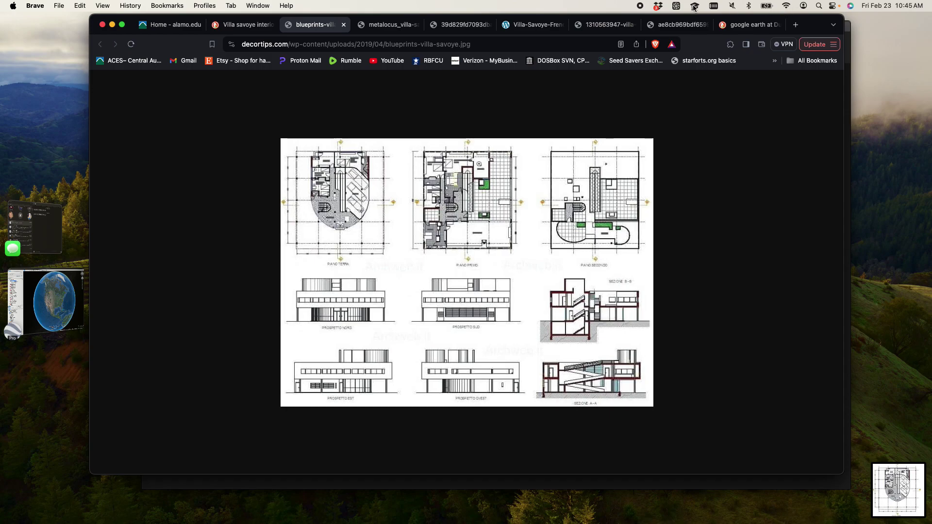
View the aerial render of the villa, close its page and return to the front exterior photo
click(672, 25)
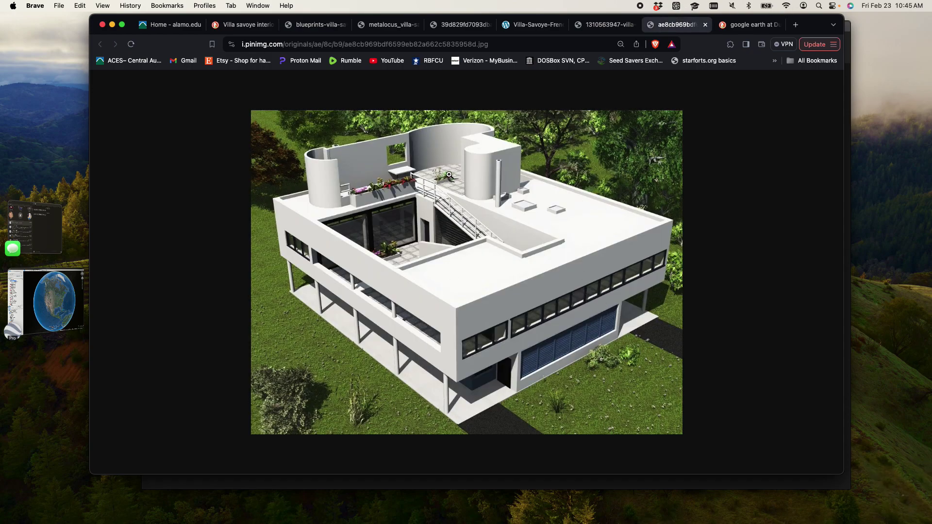
click(706, 25)
click(604, 25)
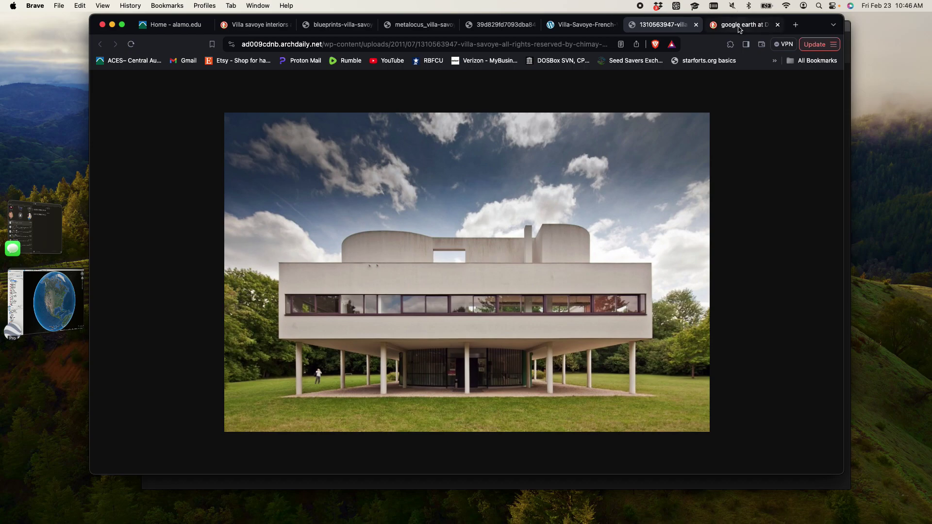
Switch to Photoshop and create a new RGB document 18 inches wide and 10 inches high at 300 pixels/inch
mouse_move(375, 513)
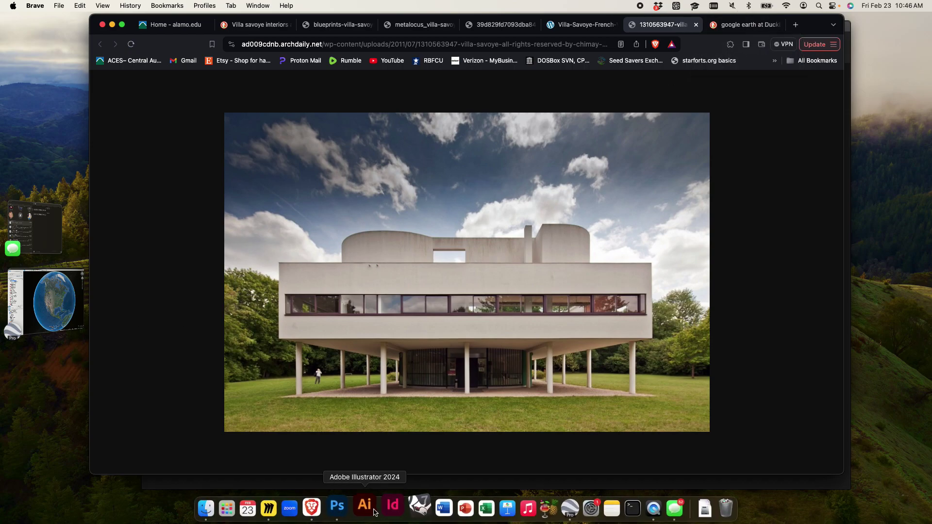
click(335, 507)
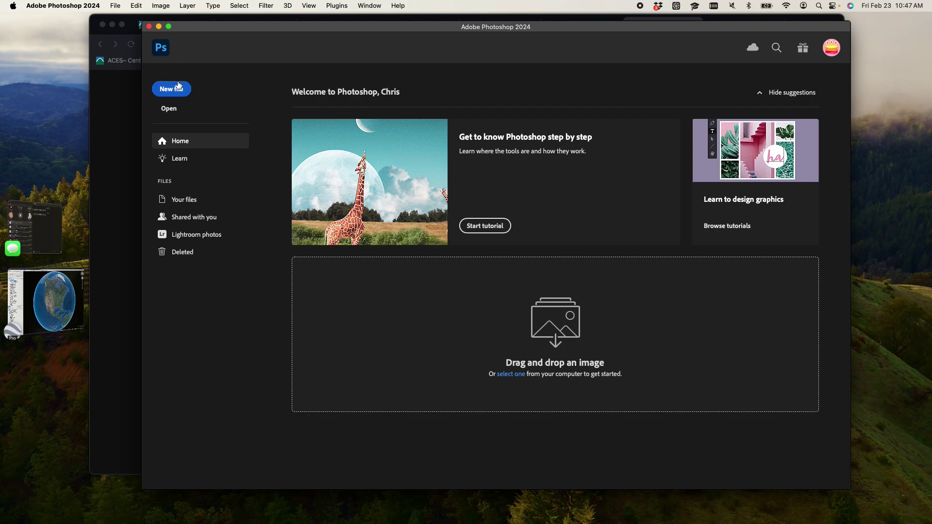
click(178, 87)
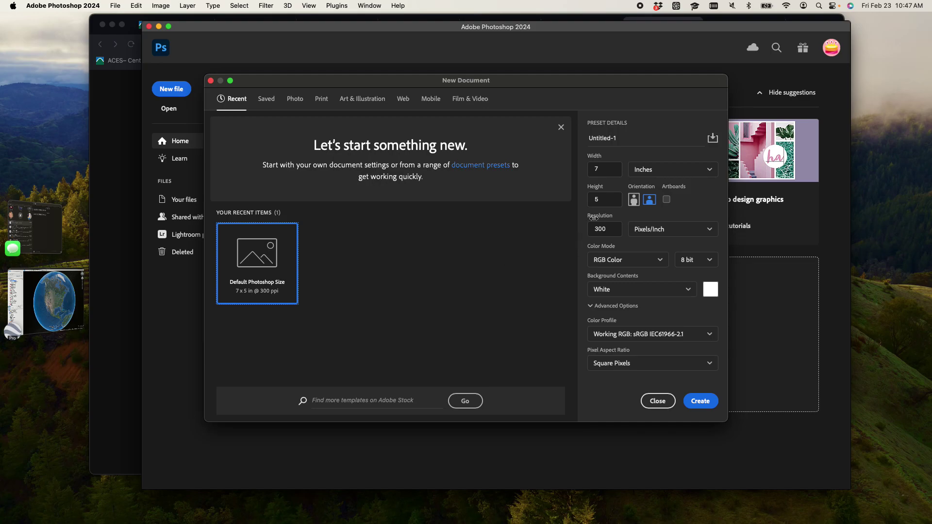
click(607, 169)
text(18)
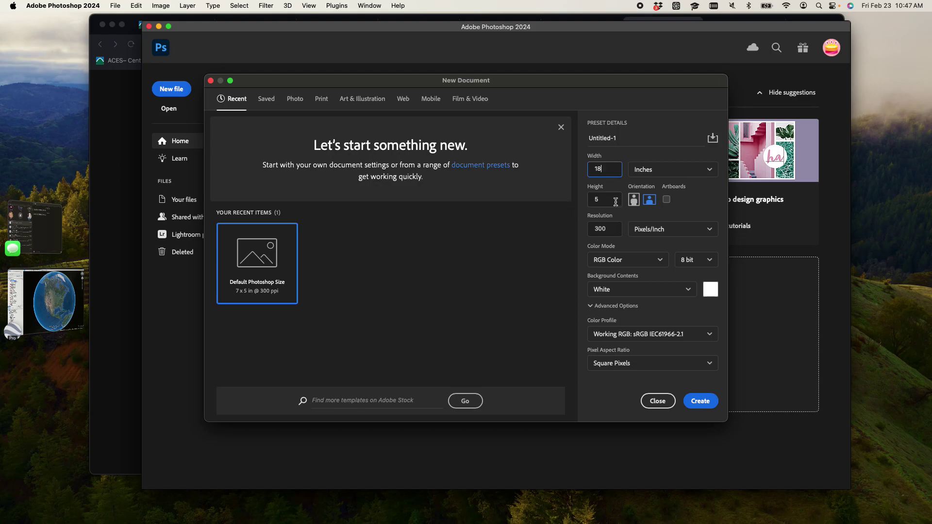
key(Tab)
text(1)
click(701, 402)
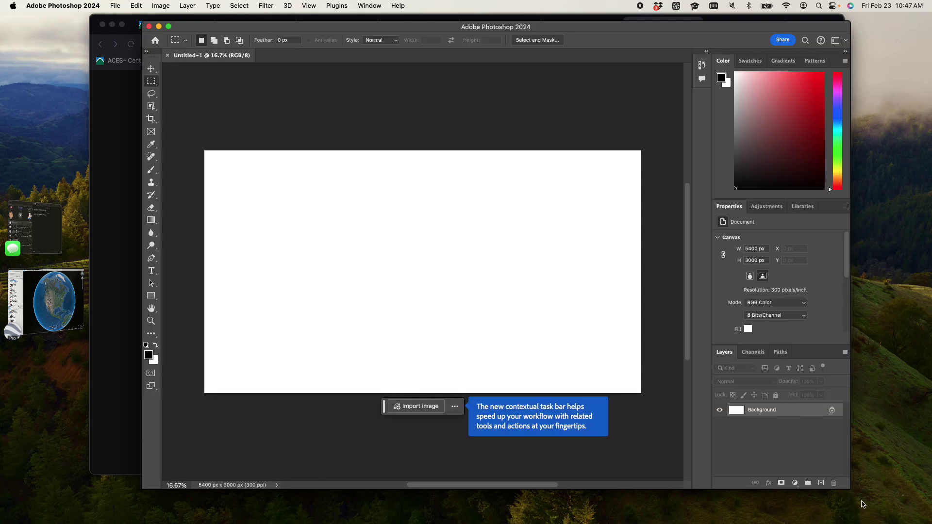
click(434, 116)
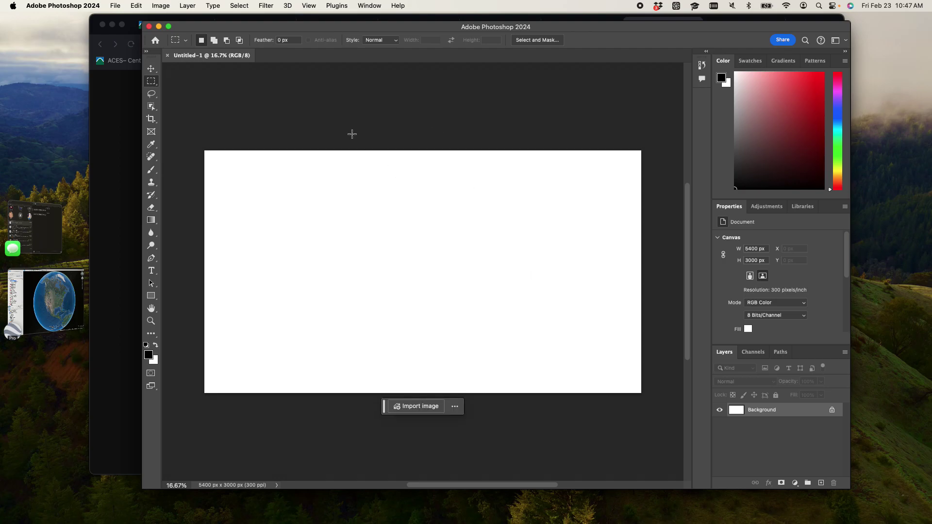
click(160, 6)
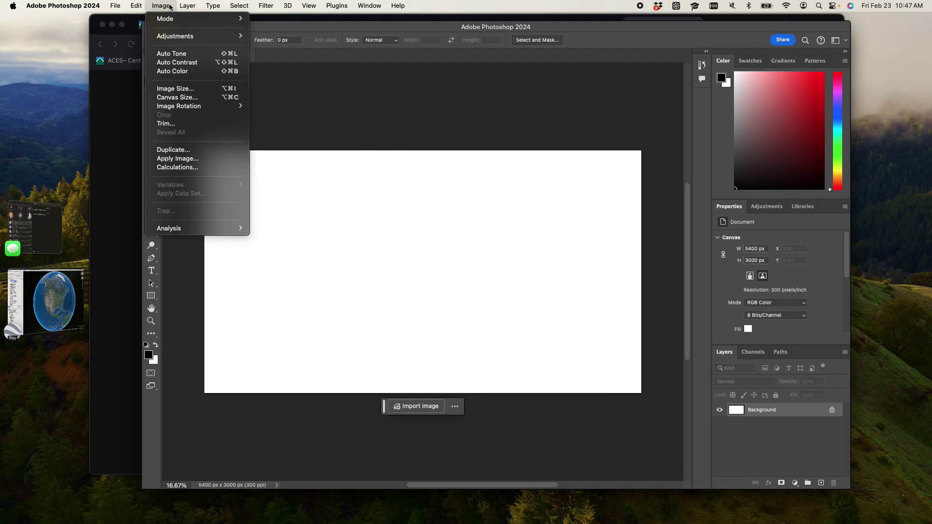
click(177, 97)
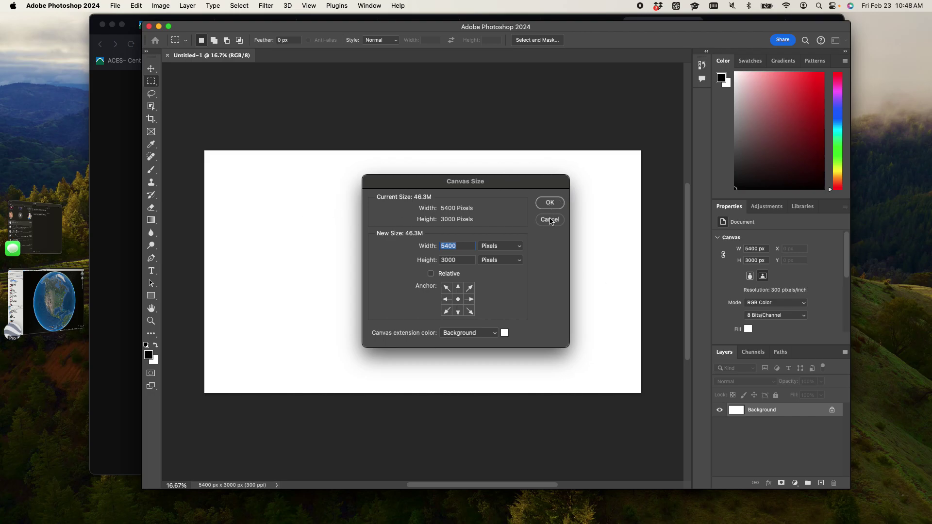
click(550, 220)
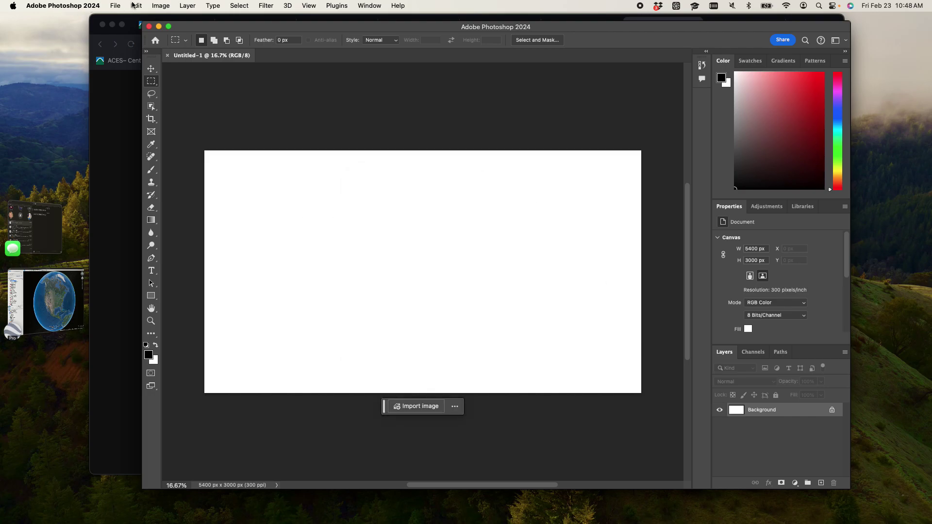
Resize the image to a resolution of 250 pixels/inch and a width of 24 inches, keeping the proportions linked
click(155, 6)
click(171, 89)
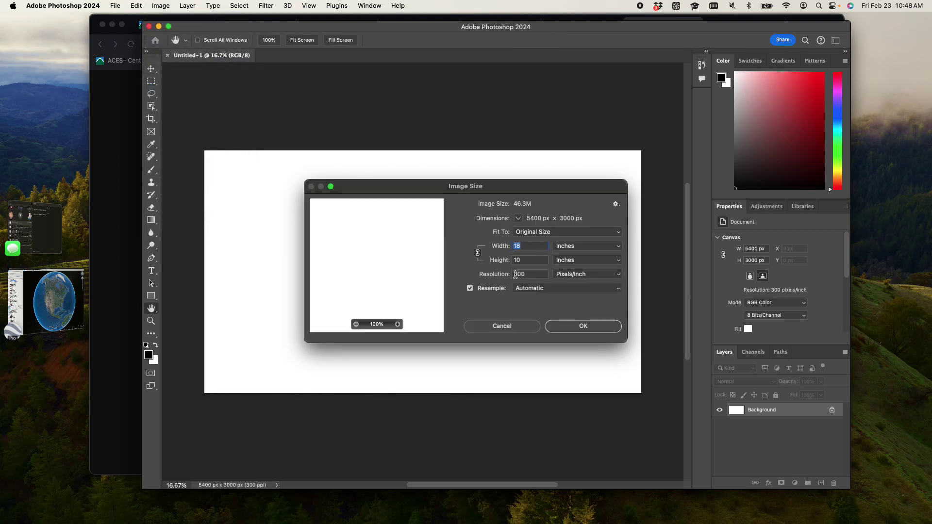
double_click(516, 274)
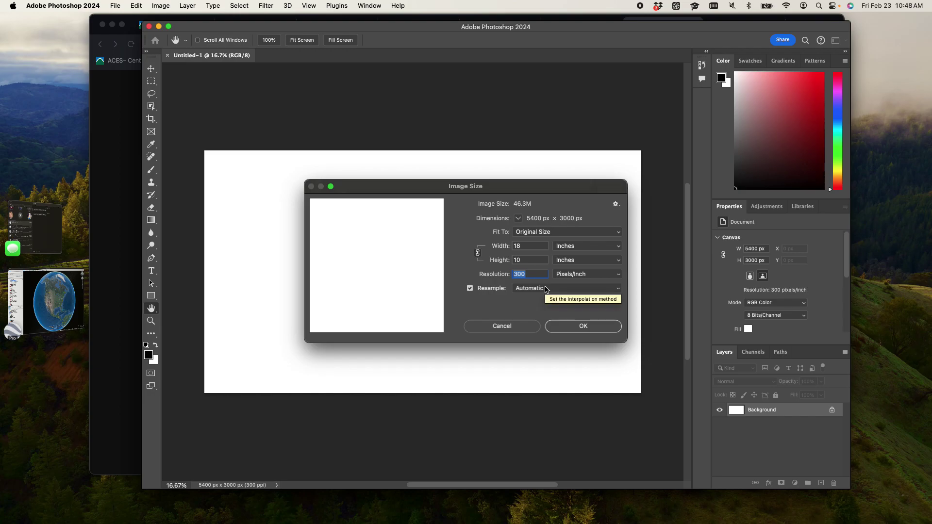
text(250)
double_click(517, 246)
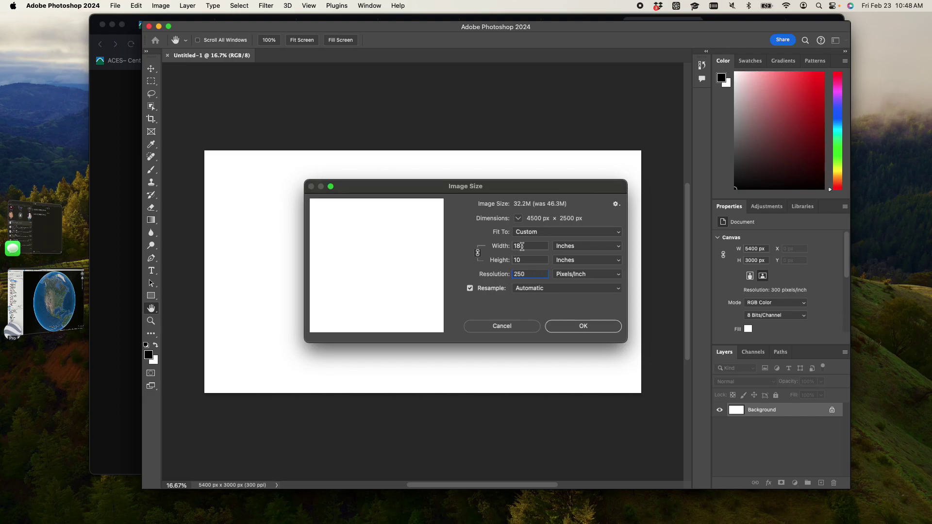
text(24)
click(540, 259)
double_click(539, 258)
click(577, 327)
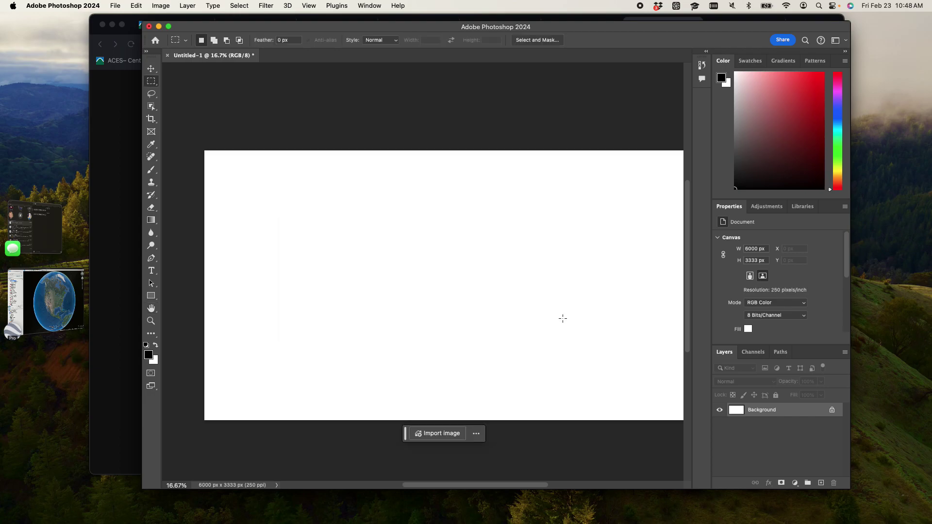
Show the rulers around the canvas and minimize the Brave window behind Photoshop
key(super+minus)
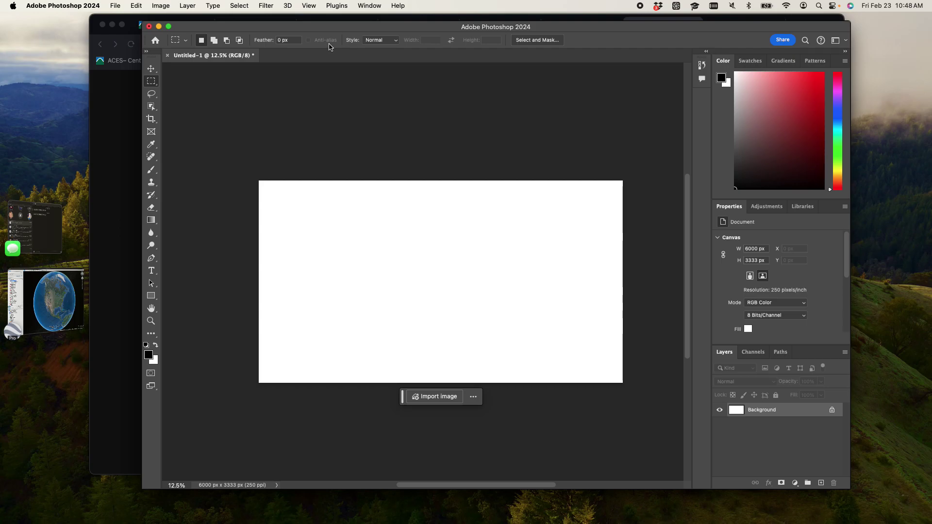
key(super+r)
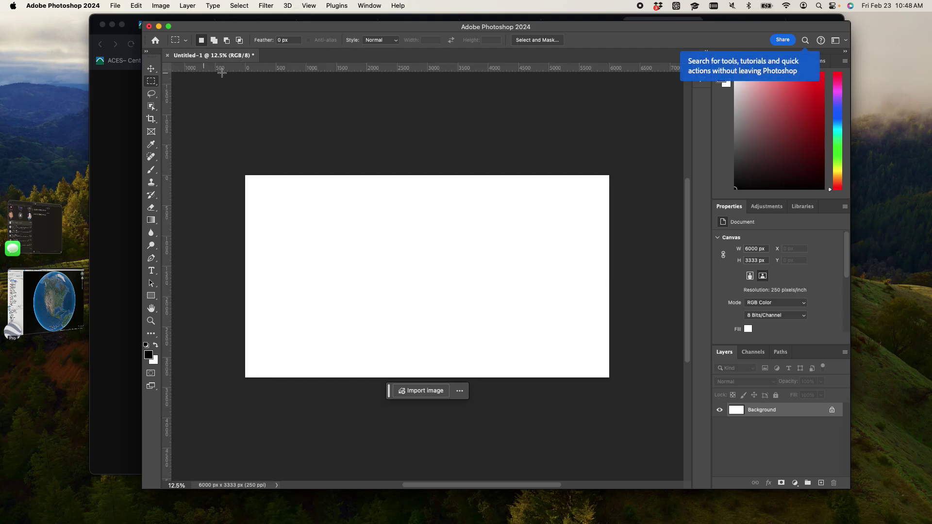
click(113, 30)
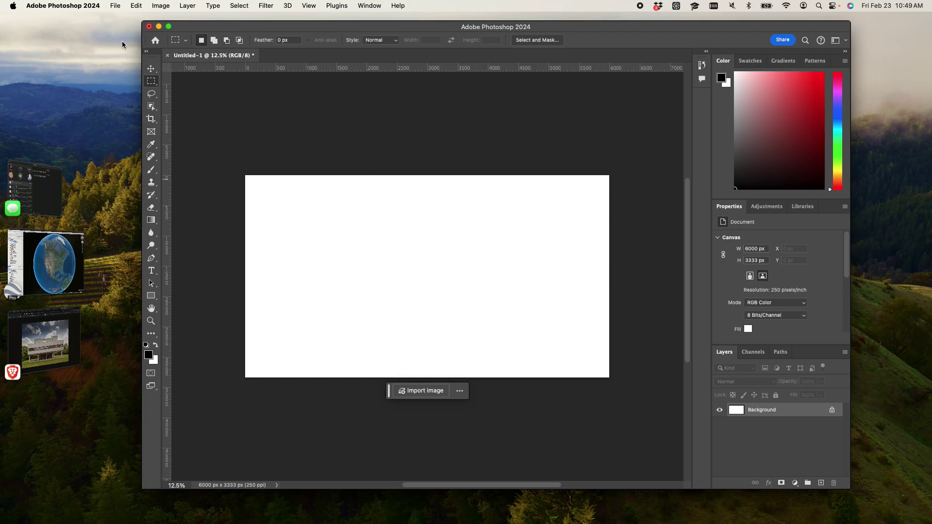
Place the desktop image Screenshot 2024-02-23 at 10.45.41AM as an embedded object in the document and commit its placement
click(116, 6)
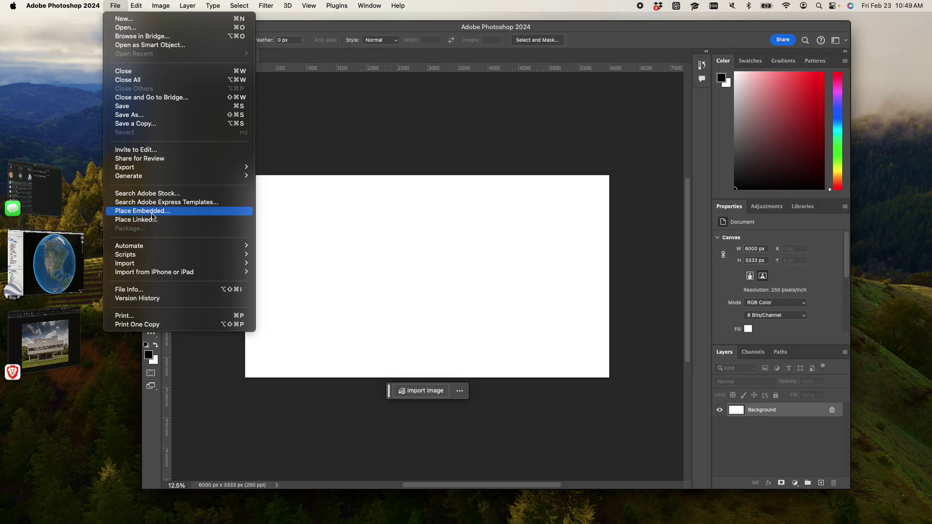
click(141, 214)
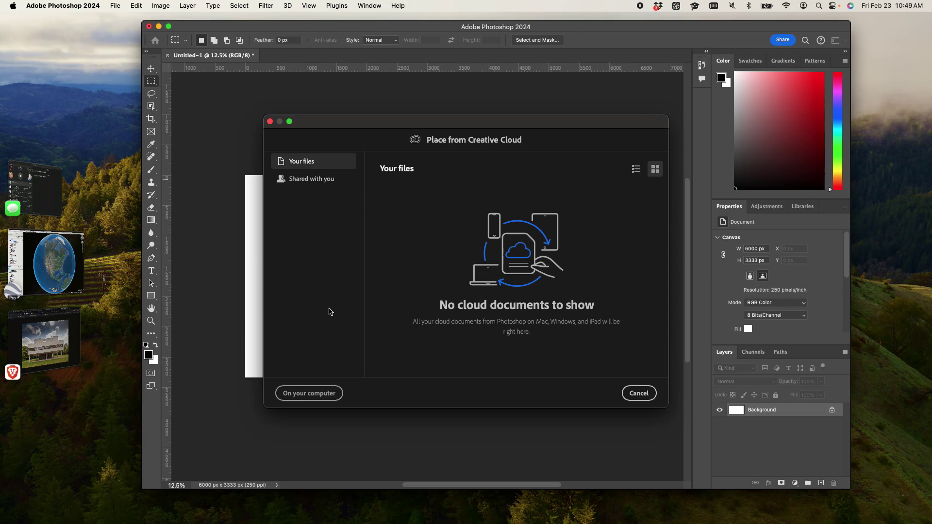
click(309, 394)
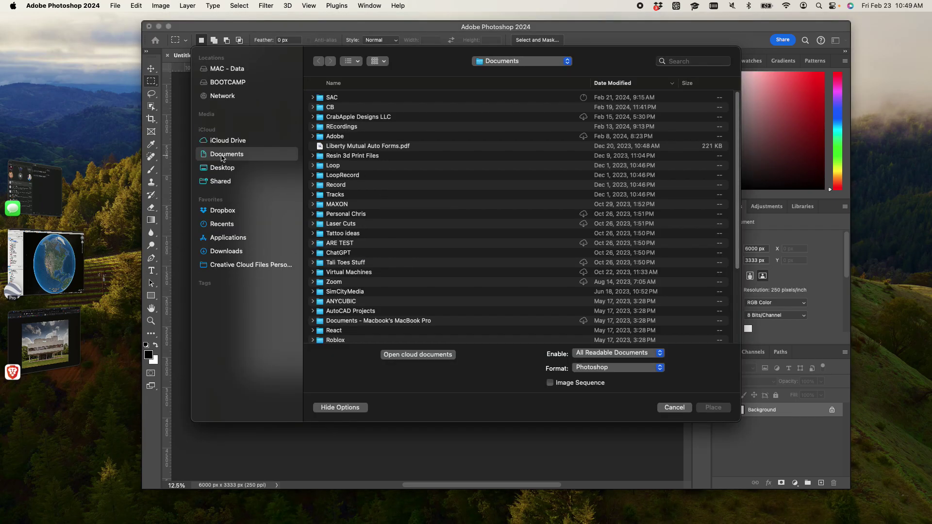
click(223, 168)
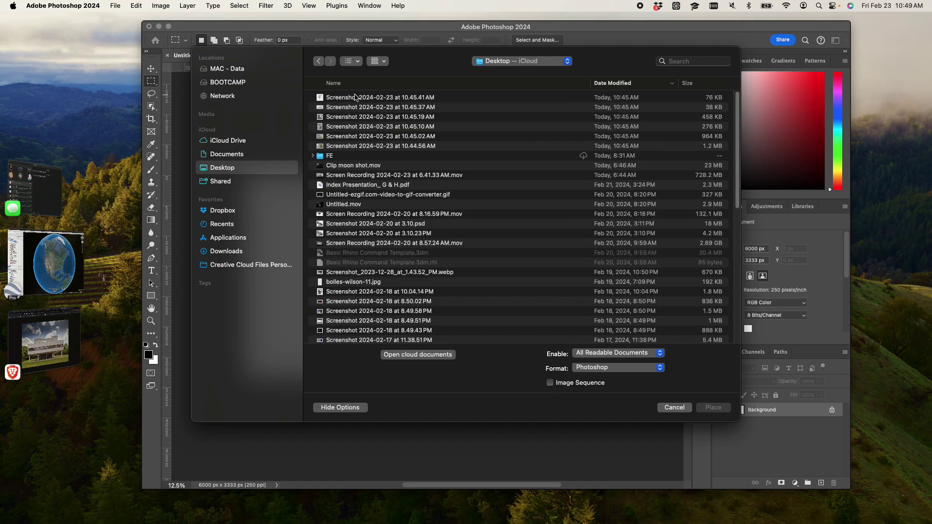
click(355, 98)
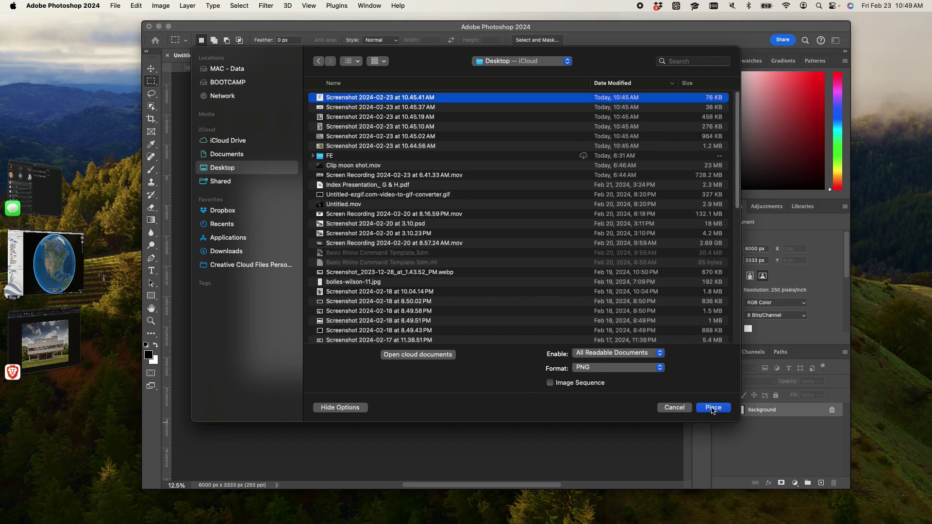
click(713, 409)
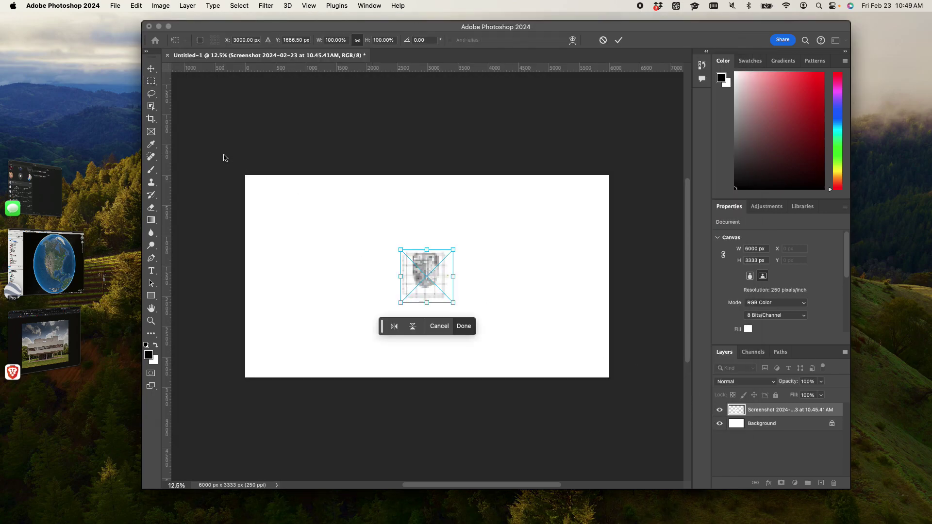
click(116, 6)
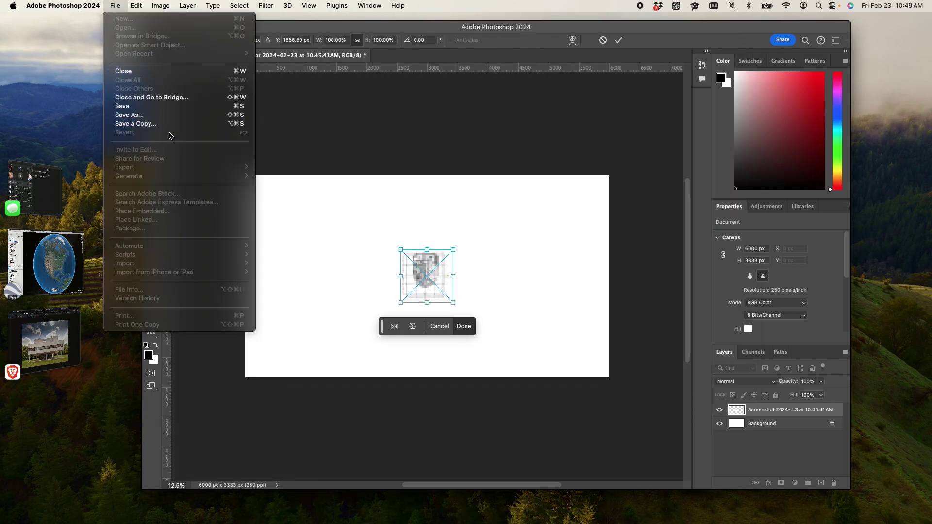
click(410, 236)
key(Return)
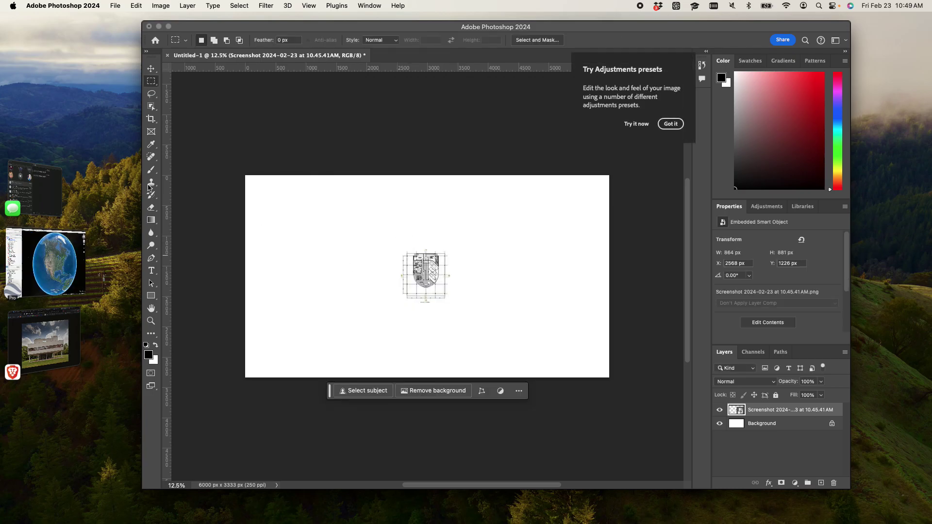
Switch to Brave, minimize its window and expand the Screen Shots stack on the desktop
key(super+Tab)
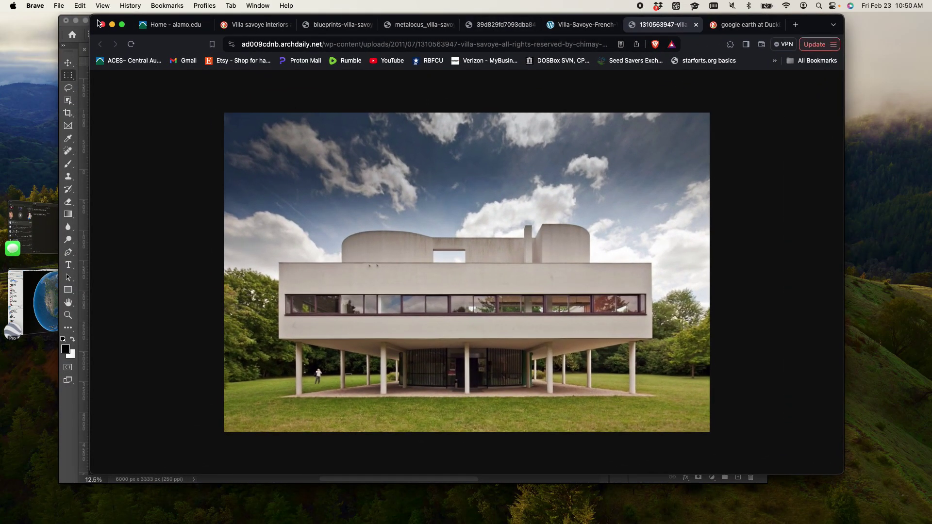
click(113, 25)
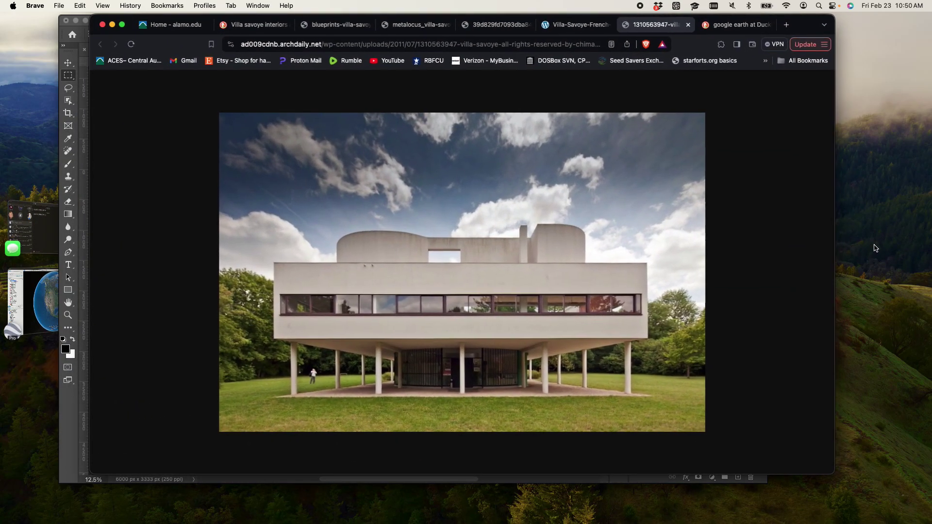
click(872, 262)
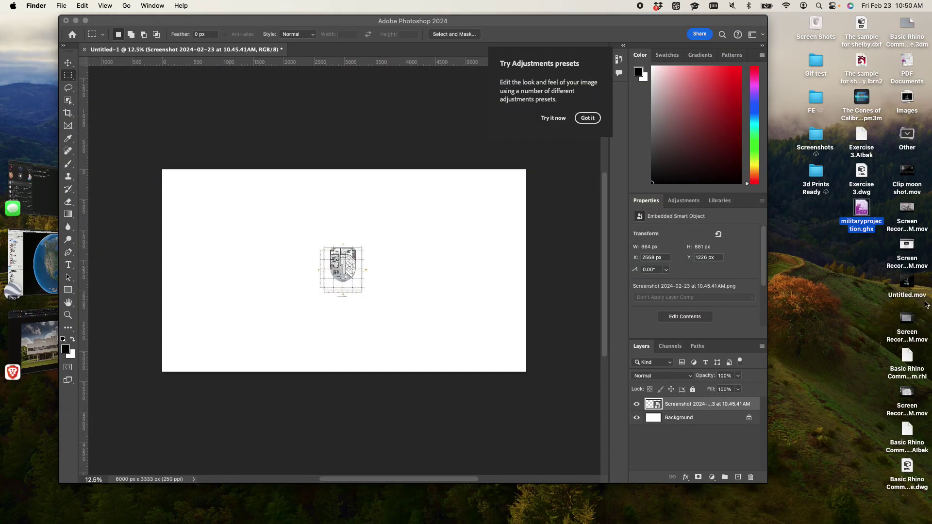
click(908, 171)
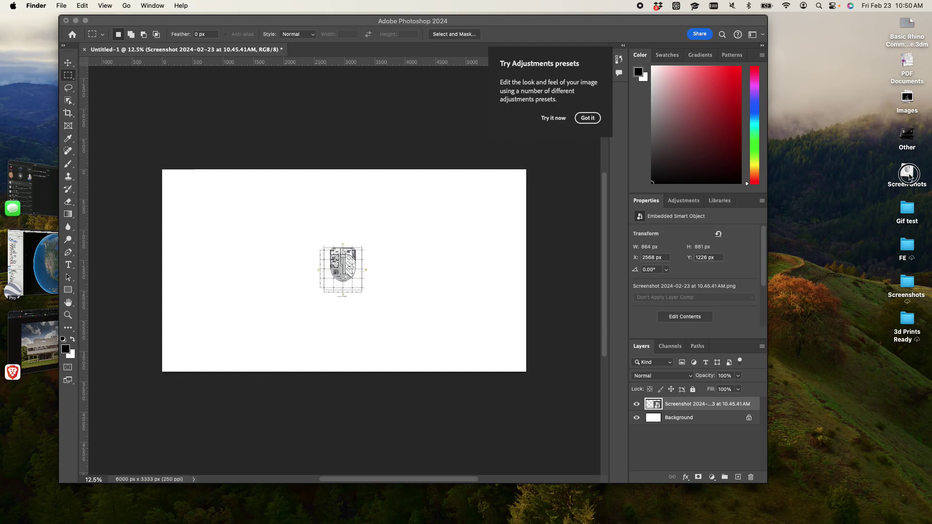
Place the seven screenshots from 2024-02-23 at 10.45.41AM through 2024-02-20 at 3.10.23PM in the document and commit each placement
drag(909, 224, 381, 308)
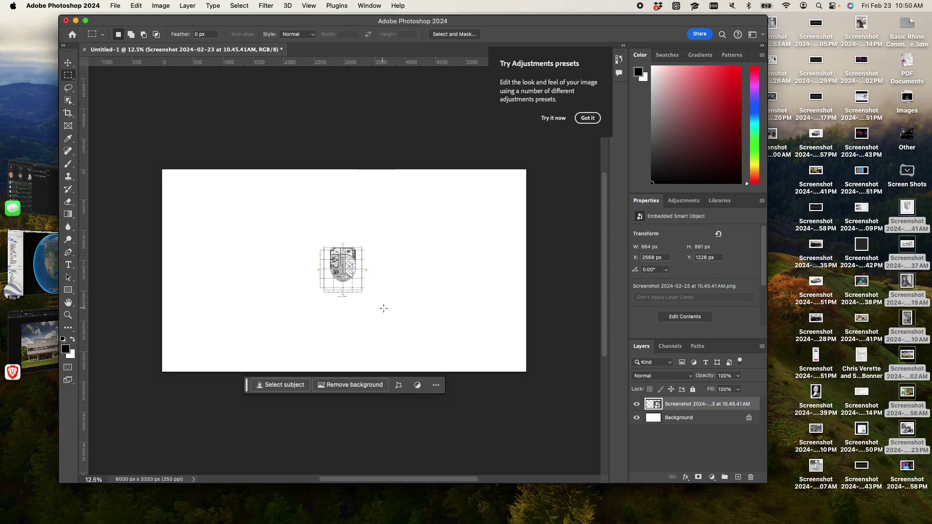
key(Return)
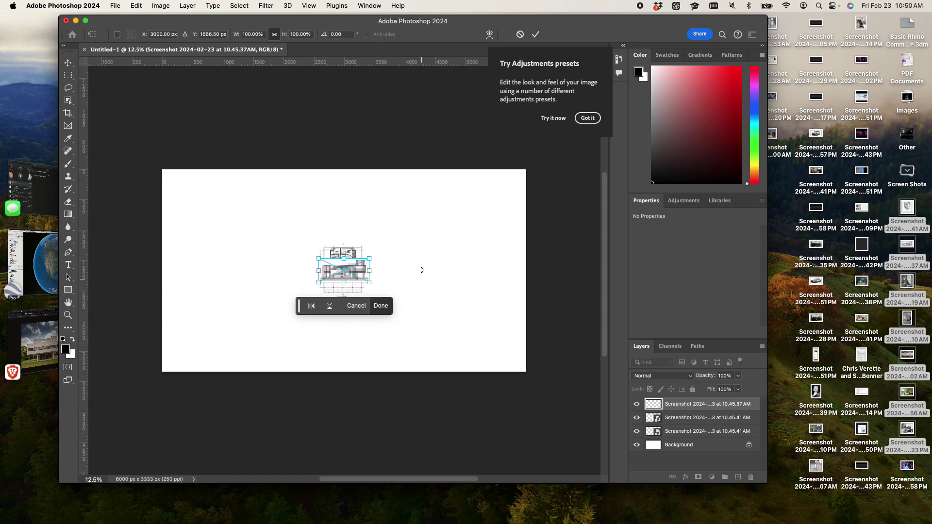
key(Return)
key(Return)
key(Return)
key(Return)
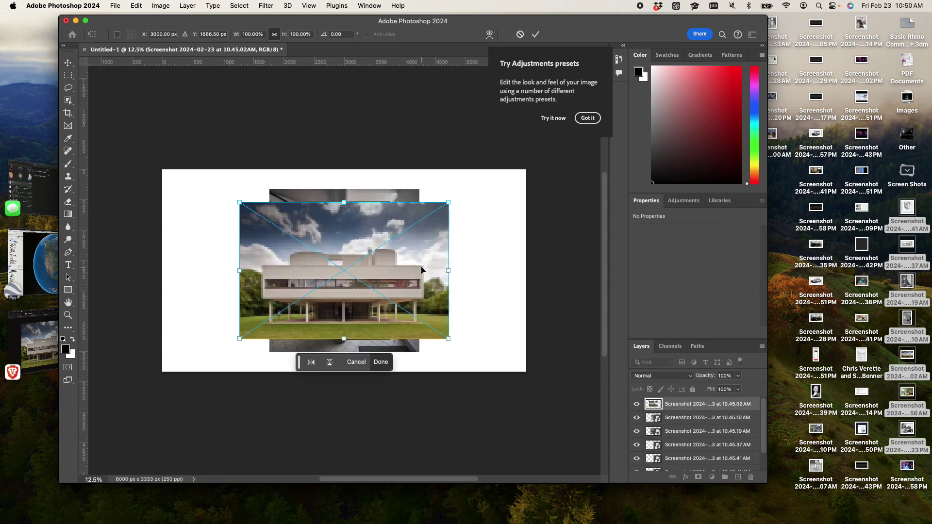
key(Return)
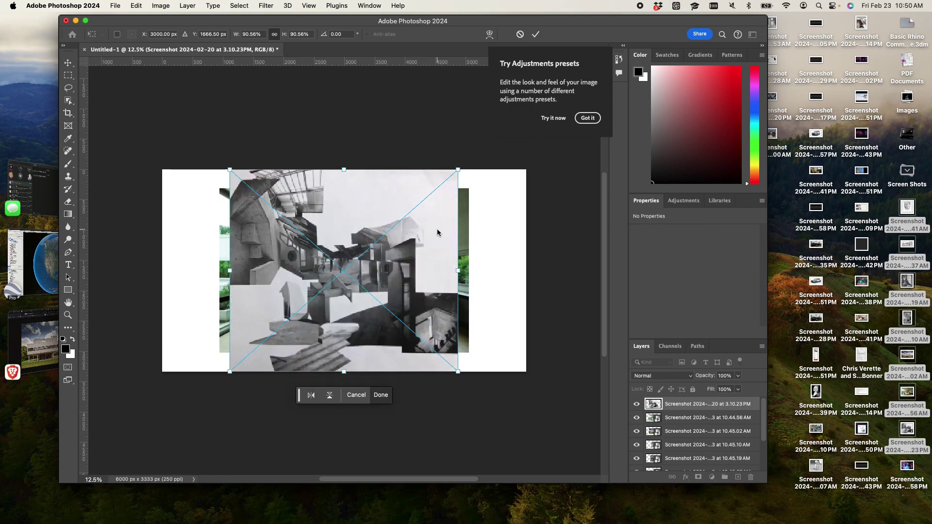
key(Return)
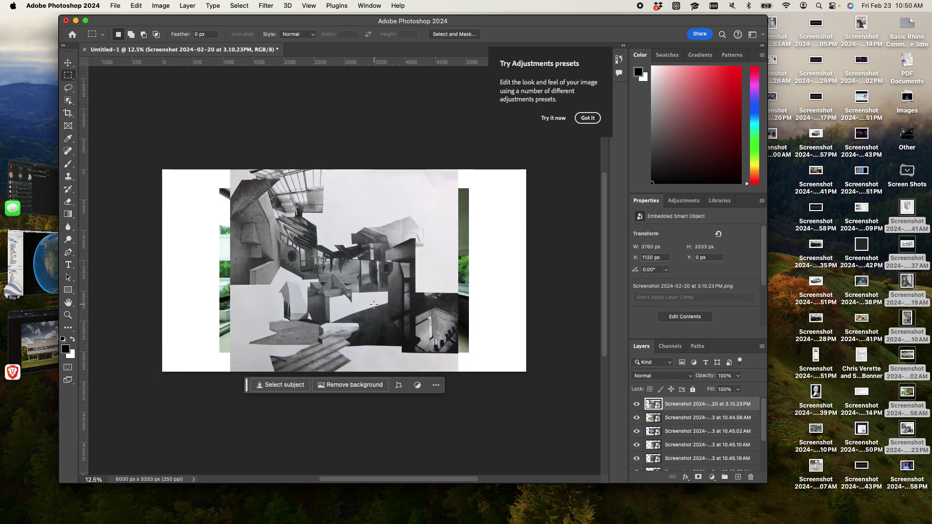
Switch to the Move tool and shift the black-and-white collage image to about X 1552 px, Y 75 px
click(373, 283)
click(68, 63)
drag(357, 256, 383, 261)
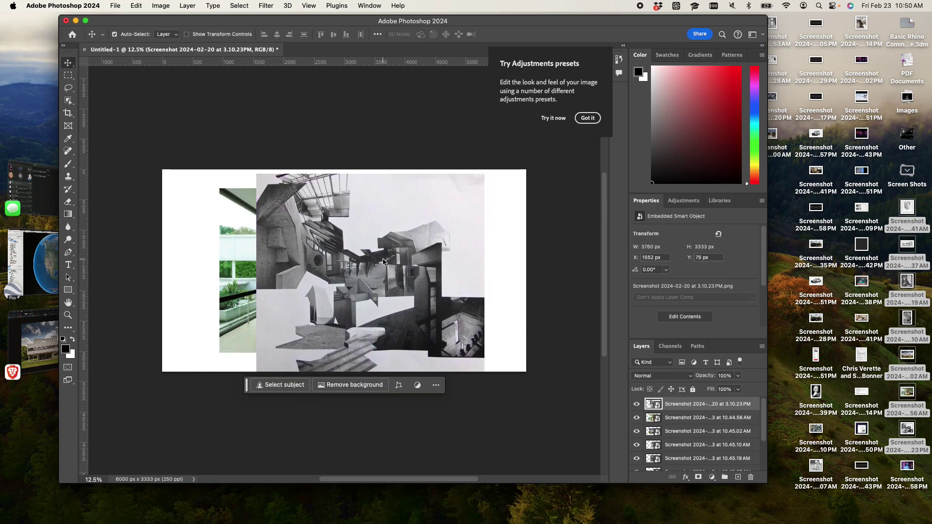
key(super+equal)
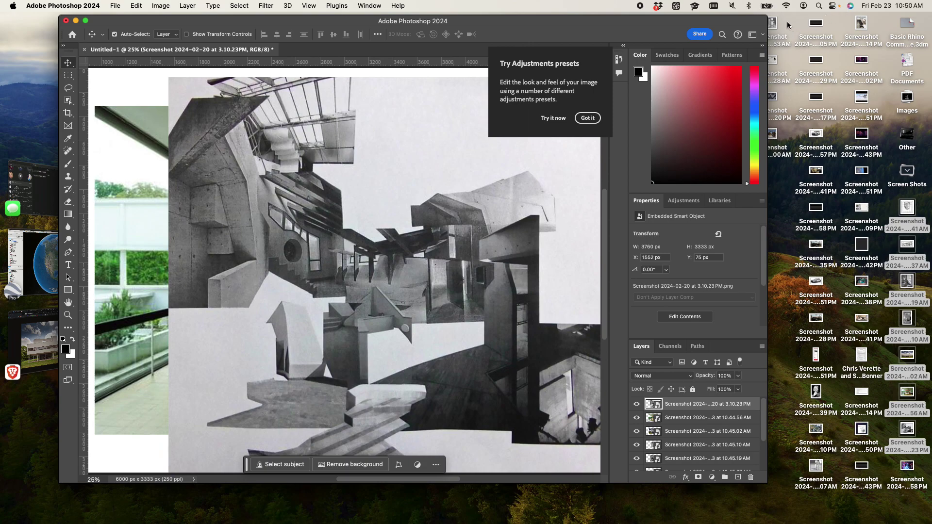
Collapse the Screen Shots stack on the desktop and enlarge the Photoshop window to fill more of the screen
click(908, 170)
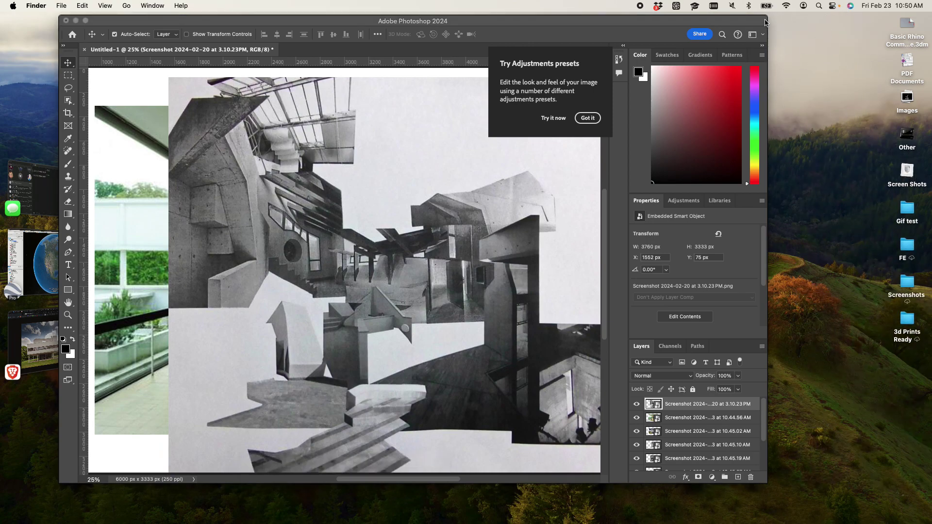
click(120, 21)
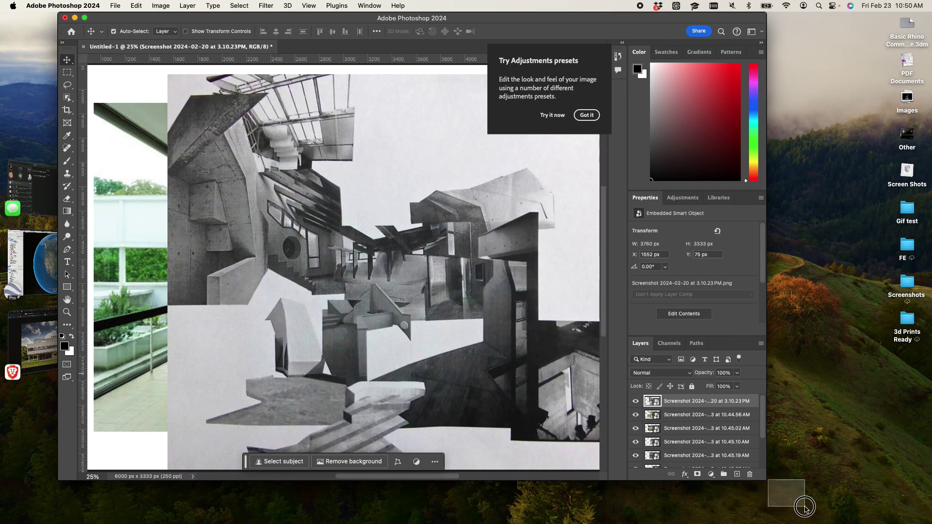
click(763, 485)
drag(763, 486, 926, 505)
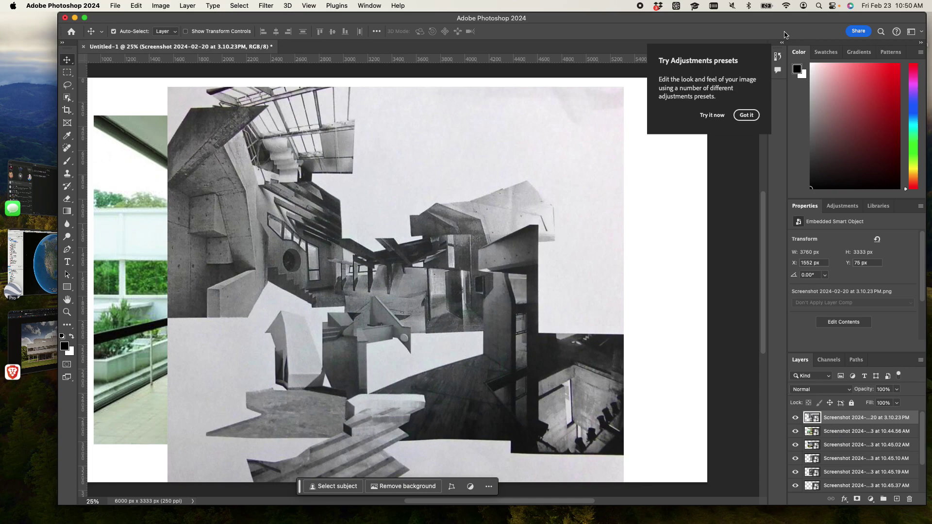
Accept the offer to try the adjustments presets so the adjustment options are shown
click(713, 115)
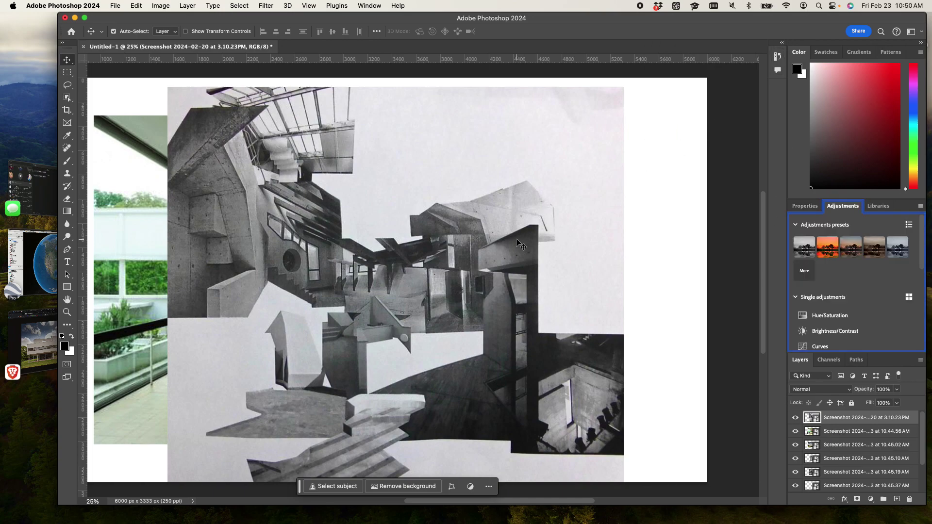
key(super+minus)
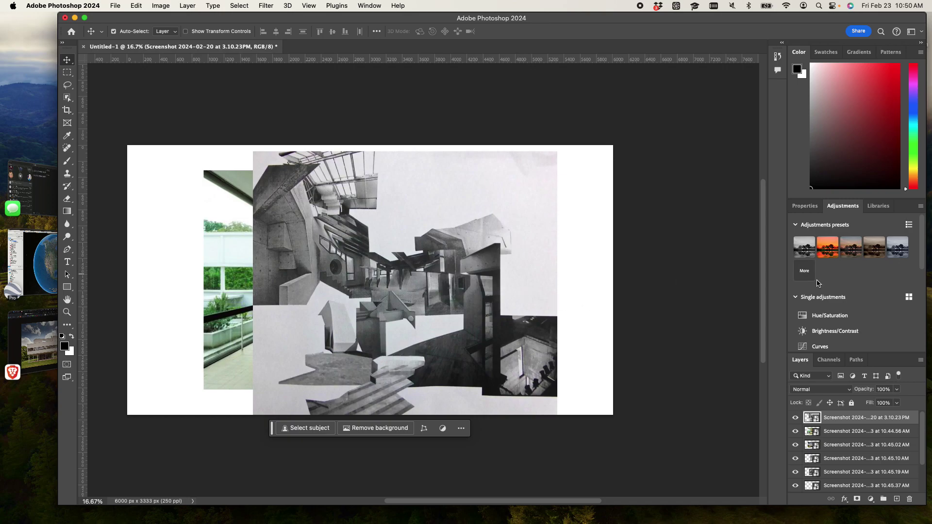
scroll(829, 392, down, 2)
scroll(375, 259, up, 2)
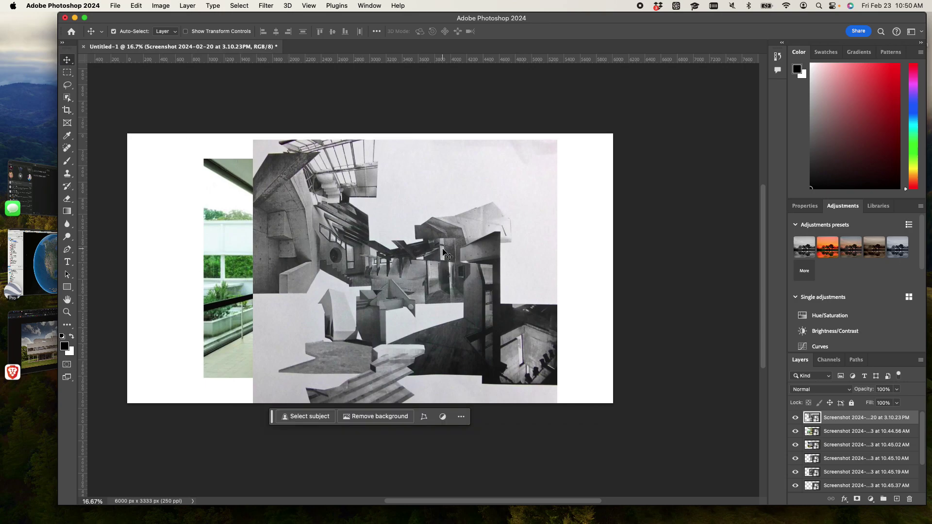
Delete the black-and-white collage image and spread the overlapping Villa Savoye images across the canvas, with the color interior photo in the lower-right corner
key(Delete)
drag(319, 263, 226, 328)
drag(317, 228, 484, 188)
click(380, 201)
drag(381, 201, 290, 174)
drag(282, 276, 295, 218)
drag(463, 316, 375, 249)
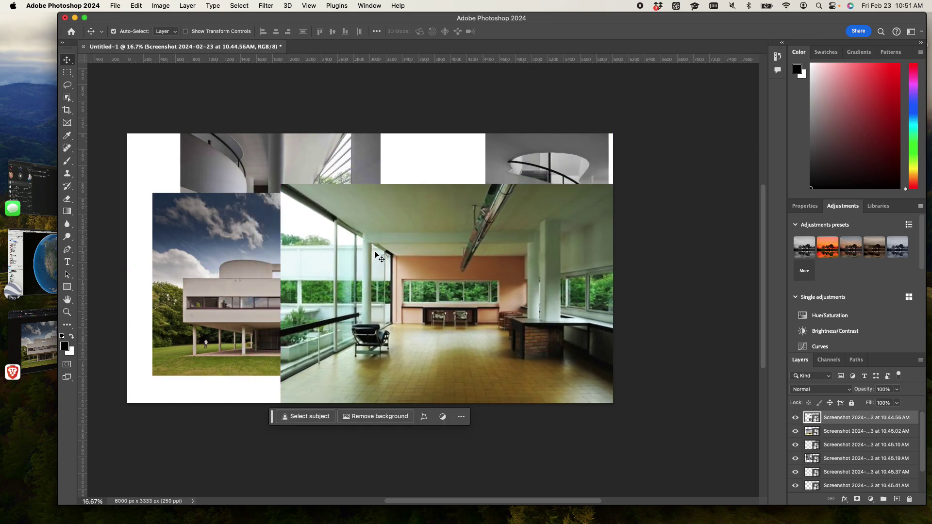
Choose the Polygonal Lasso tool for working on the color interior photo
key(super+equal)
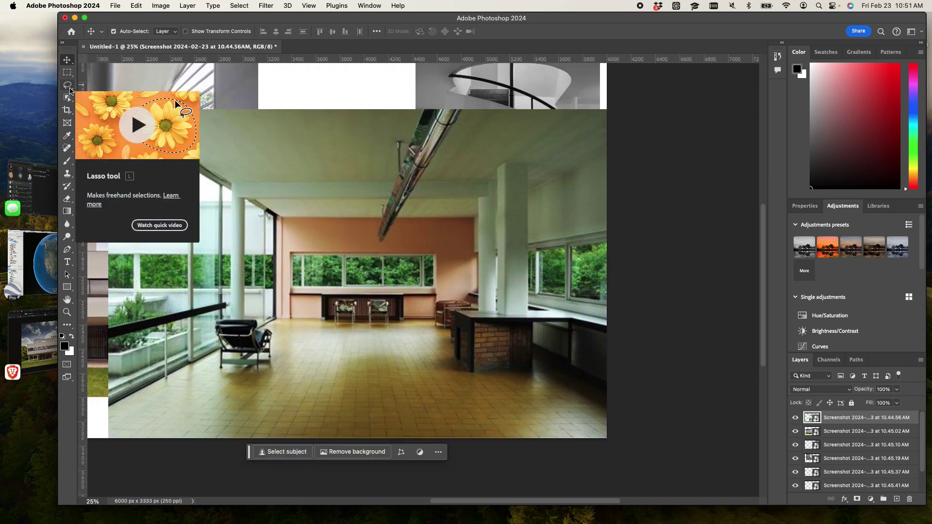
click(69, 88)
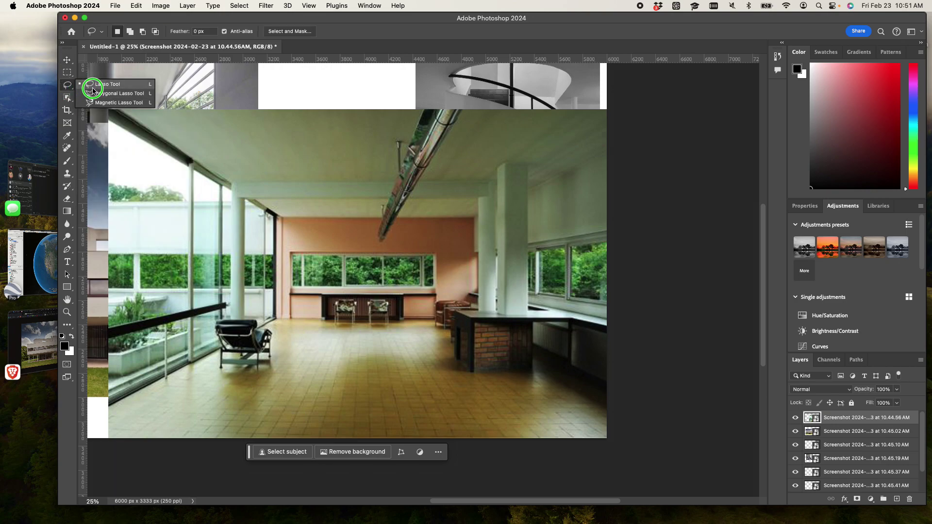
click(119, 93)
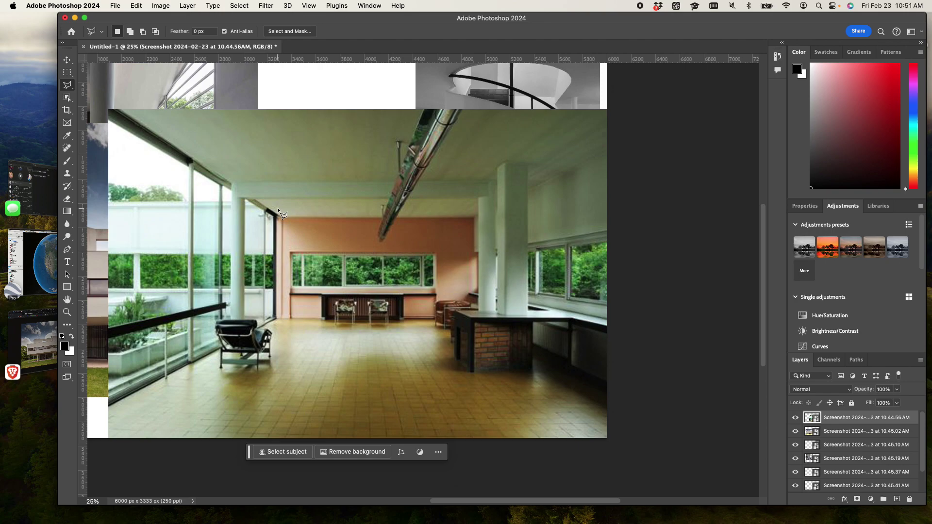
Hide all the other placed image layers, leaving only the color interior photo and the white Background visible
scroll(259, 260, down, 2)
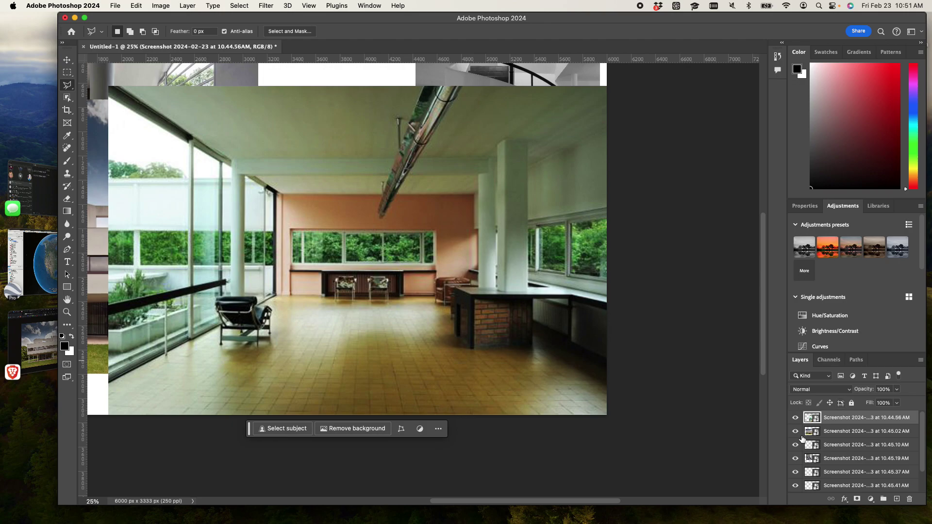
drag(796, 418, 796, 472)
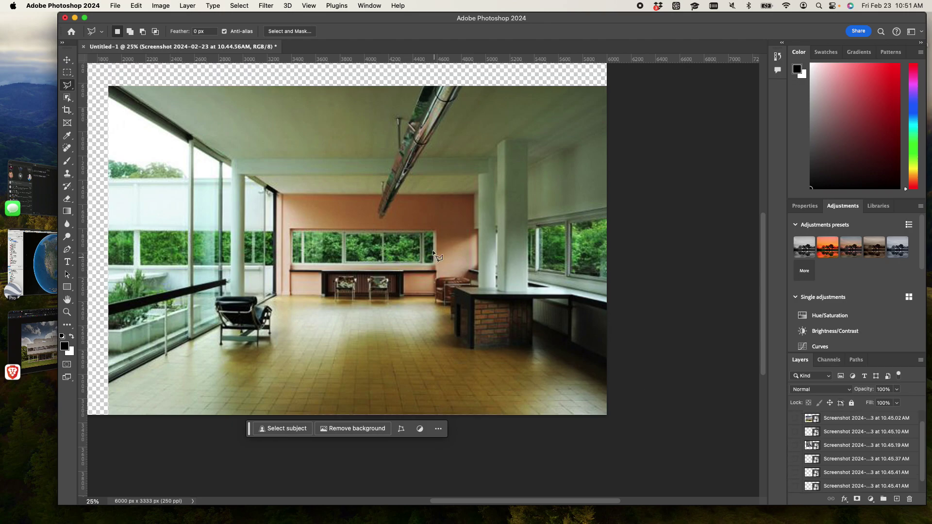
scroll(883, 450, down, 1)
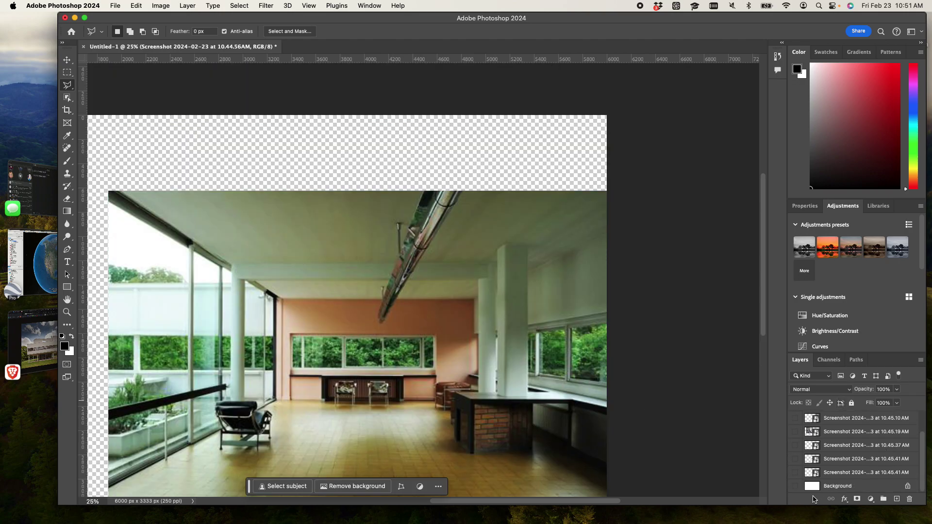
click(795, 486)
scroll(530, 316, down, 5)
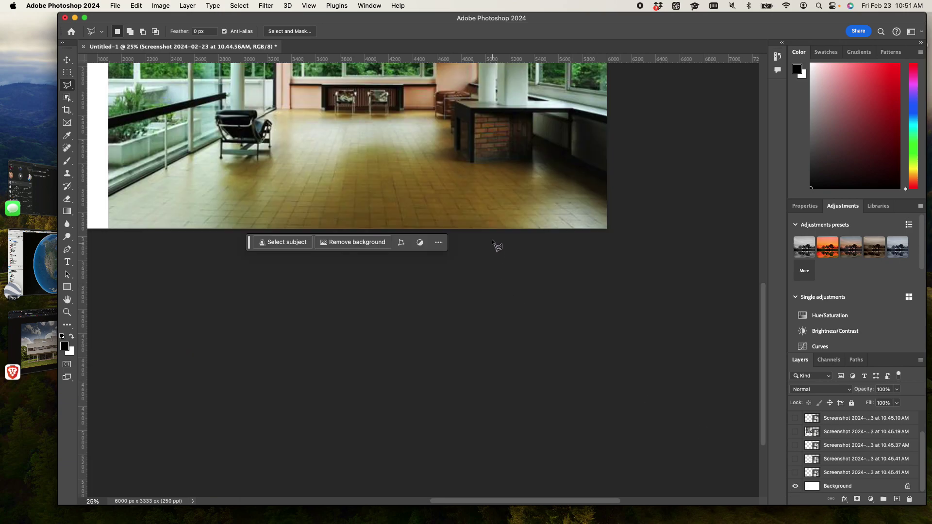
scroll(491, 240, up, 5)
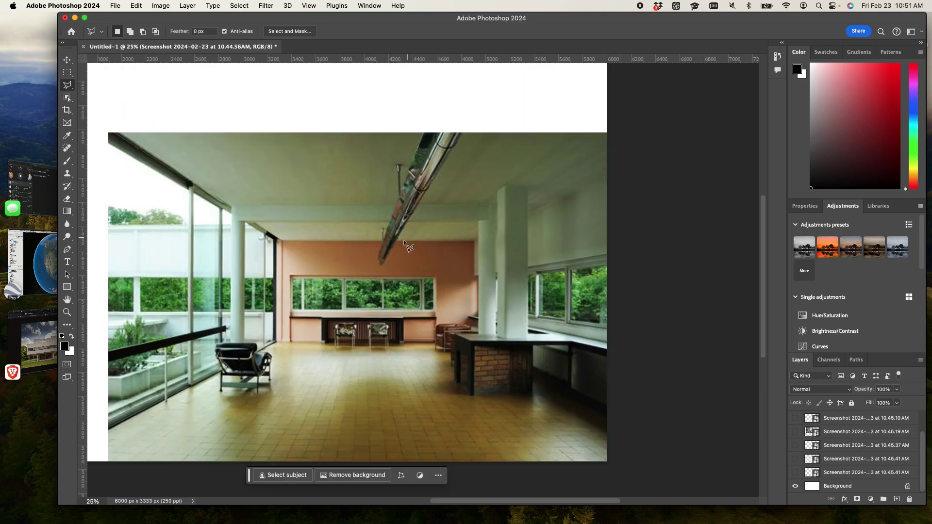
drag(404, 240, 582, 257)
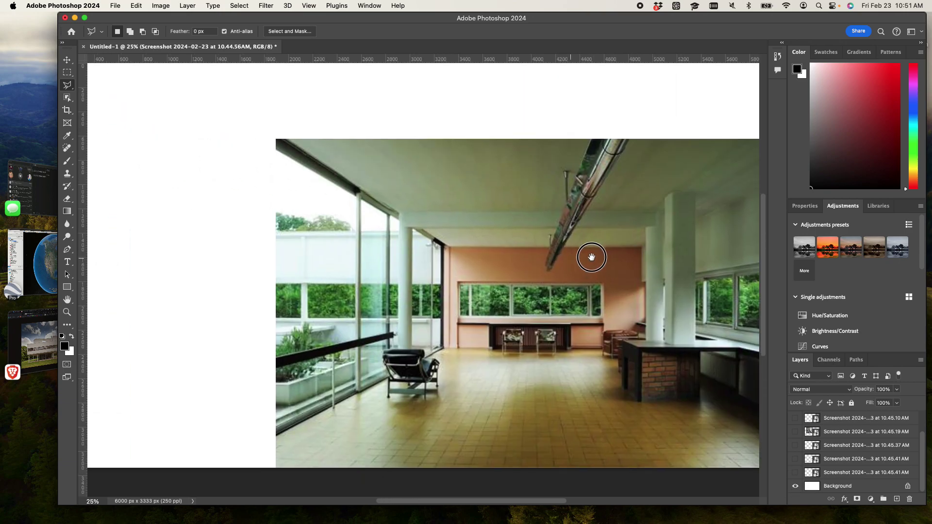
scroll(583, 257, up, 1)
scroll(558, 272, right, 1)
scroll(431, 308, down, 2)
scroll(506, 184, up, 1)
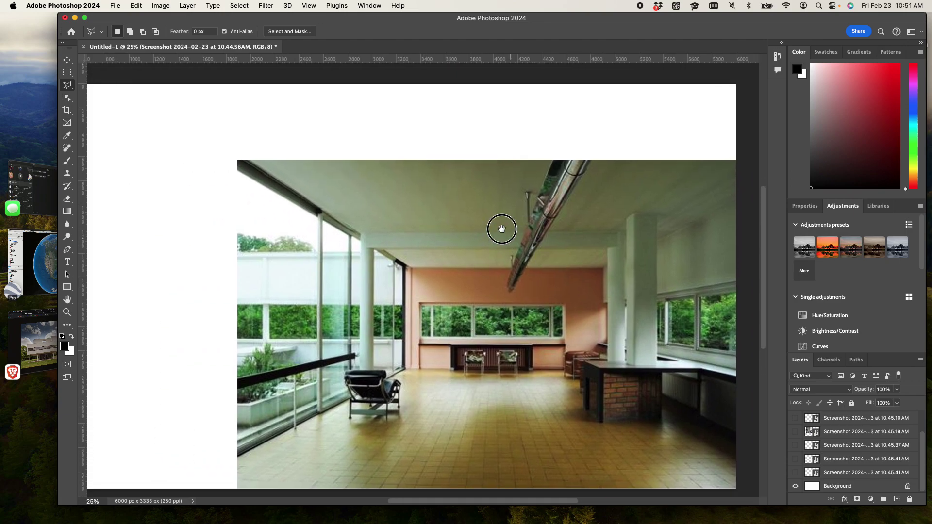
scroll(505, 232, right, 2)
scroll(471, 306, down, 3)
scroll(410, 198, up, 3)
scroll(607, 289, left, 3)
Outline the large glazed window area on the left side of the interior photo with a Polygonal Lasso selection
mouse_move(607, 289)
mouse_down()
mouse_move(474, 296)
mouse_move(506, 178)
mouse_move(431, 254)
mouse_move(424, 236)
mouse_move(472, 216)
mouse_up()
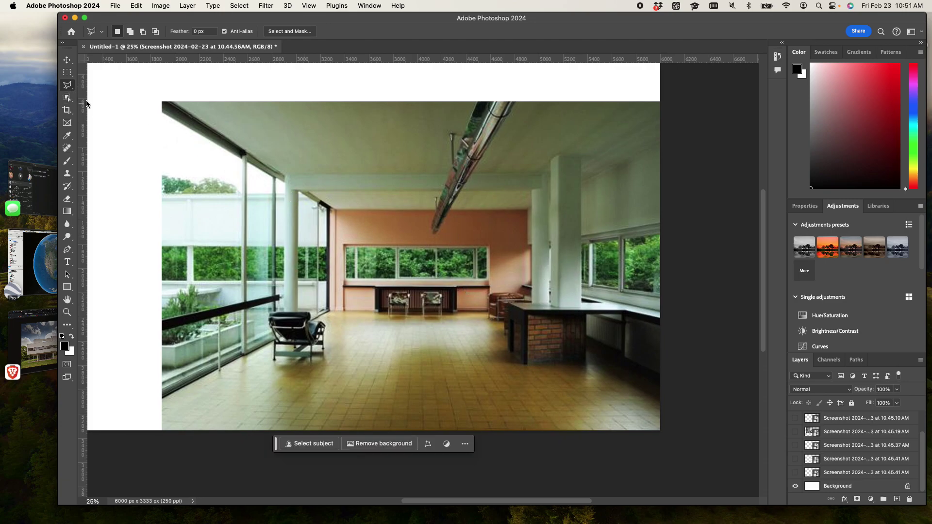
scroll(837, 422, up, 2)
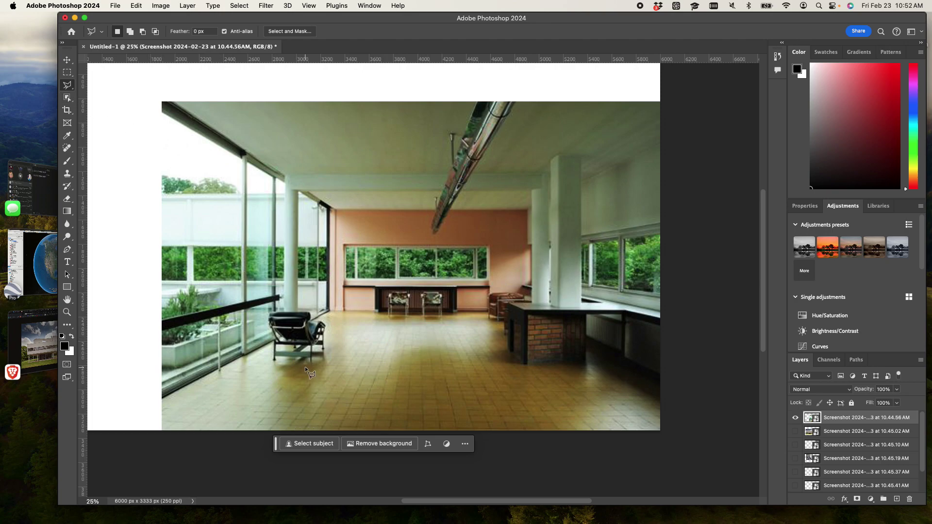
click(159, 394)
click(273, 336)
click(266, 316)
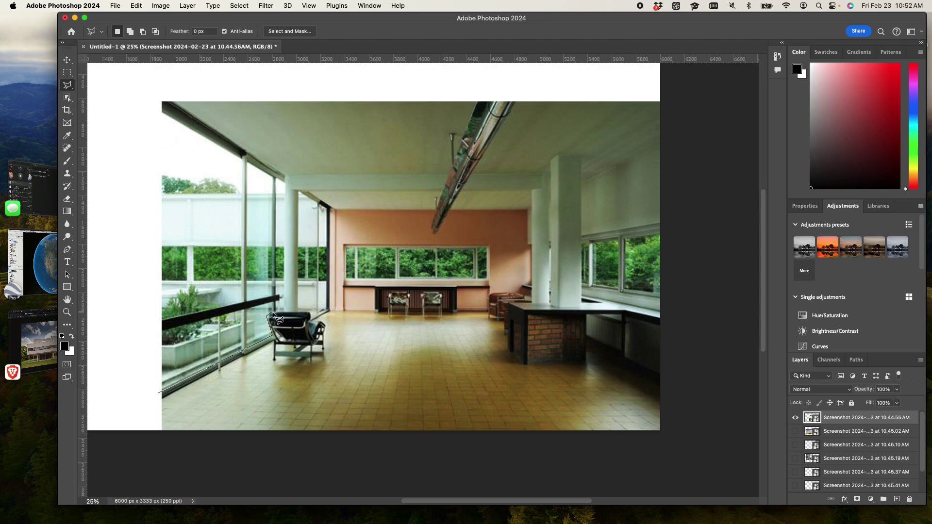
click(274, 311)
click(274, 178)
click(158, 110)
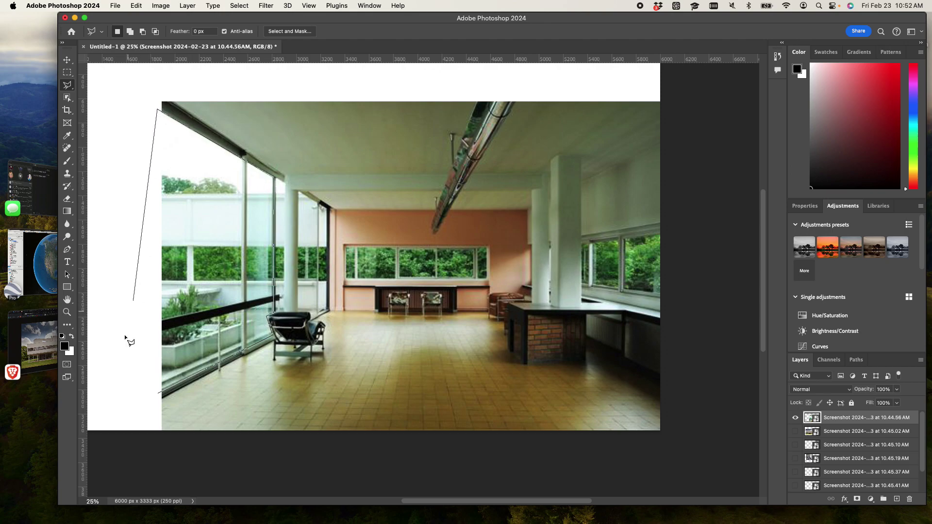
click(160, 392)
click(155, 401)
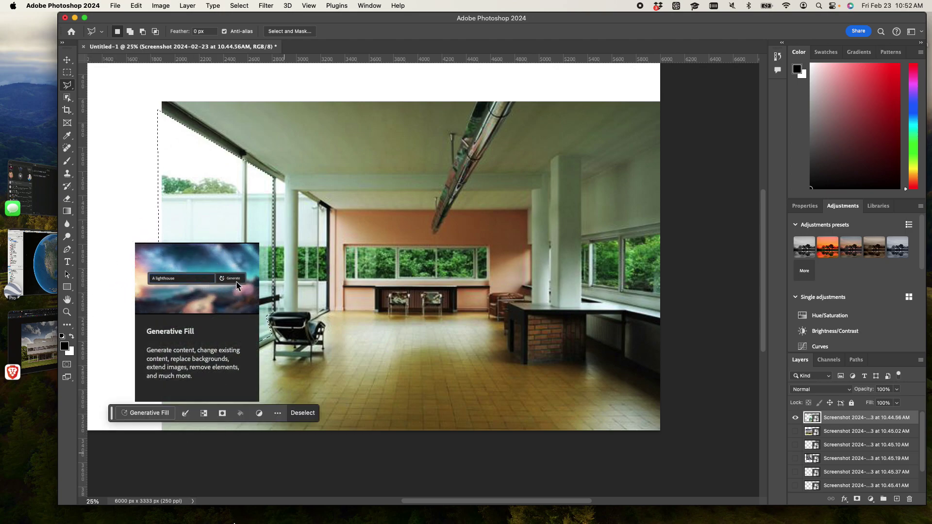
Drop and restore the window selection, and try to delete the selected area from the smart object layer
click(298, 414)
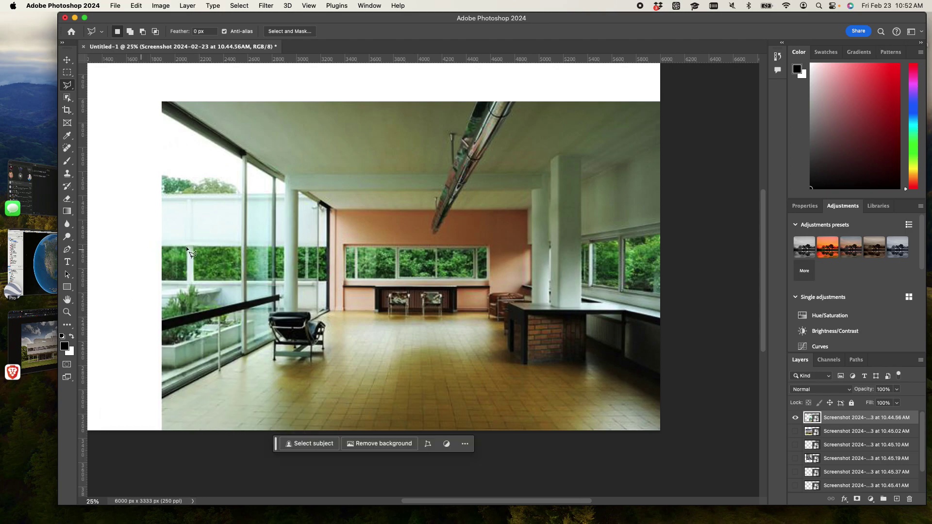
key(super+z)
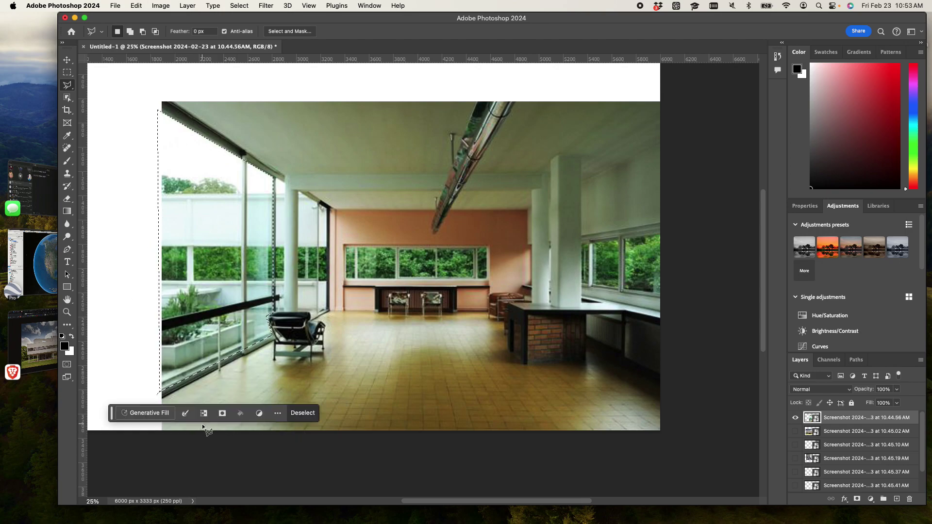
key(BackSpace)
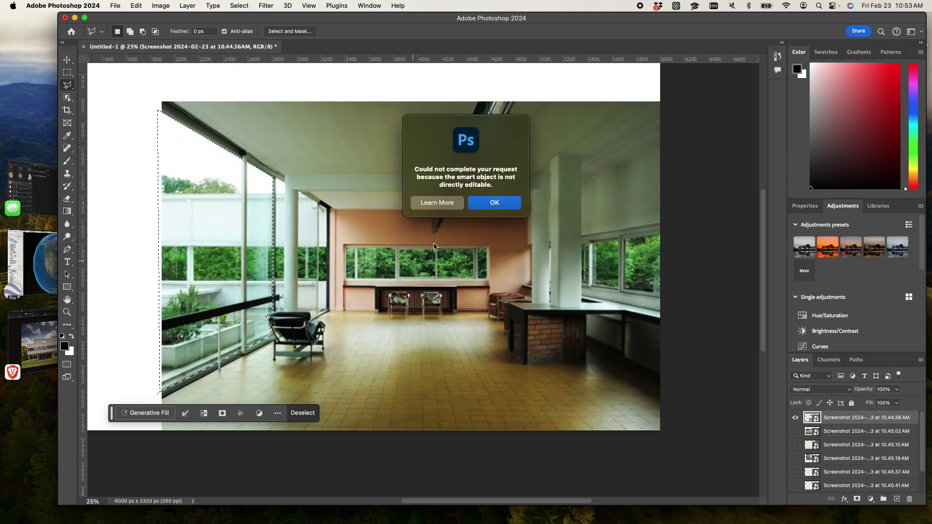
click(503, 203)
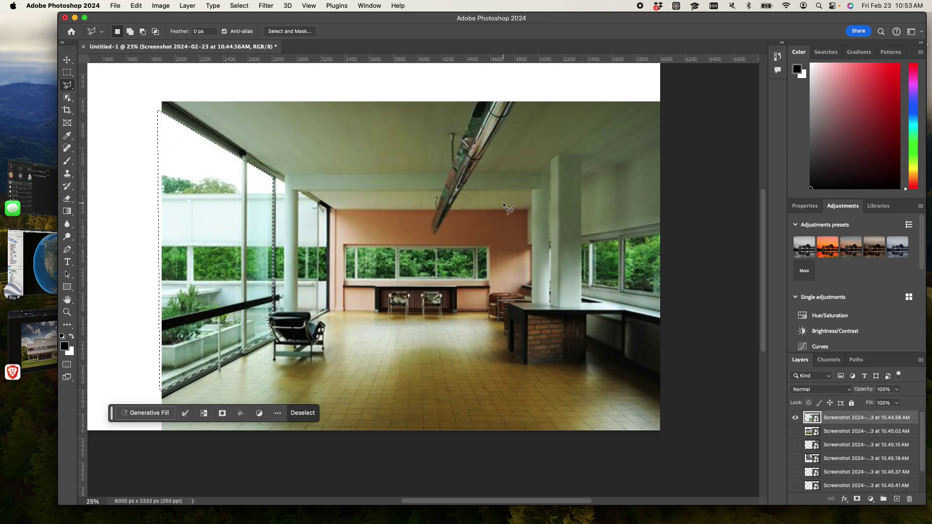
Try Convert to Smart Object on the color interior photo's layer
right_click(833, 422)
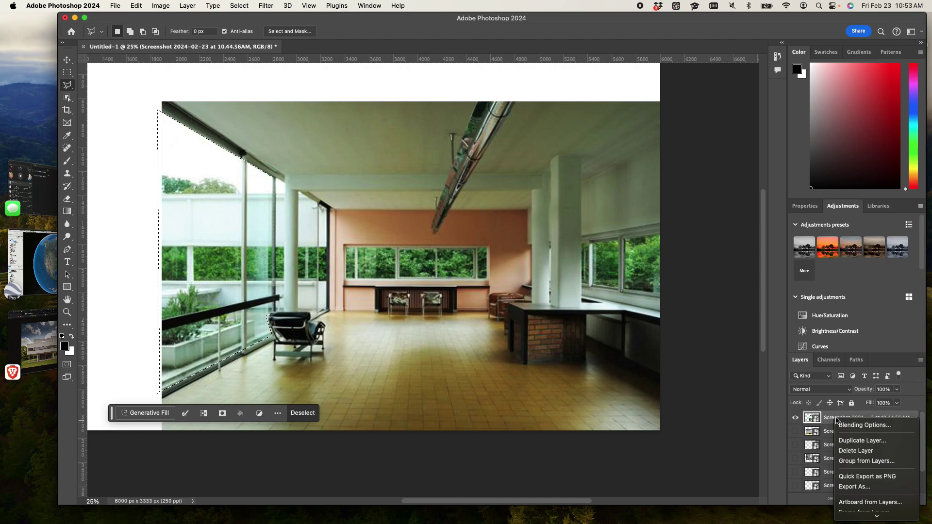
scroll(855, 437, down, 5)
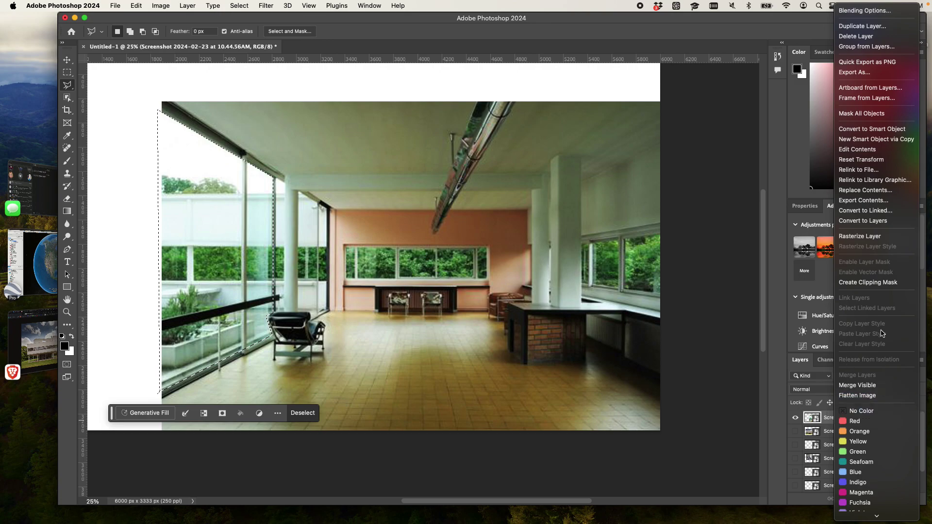
click(873, 129)
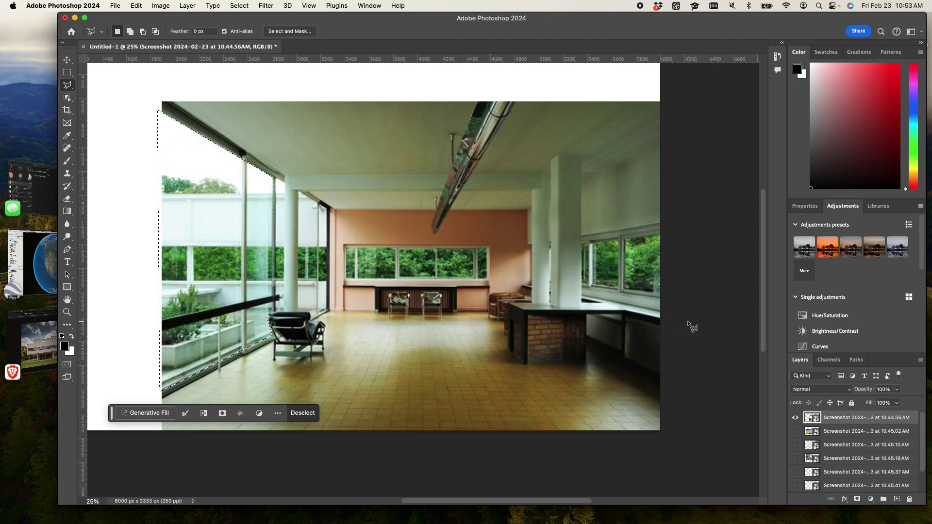
Rasterize the color interior photo's layer and delete the selected large window area from it
right_click(851, 425)
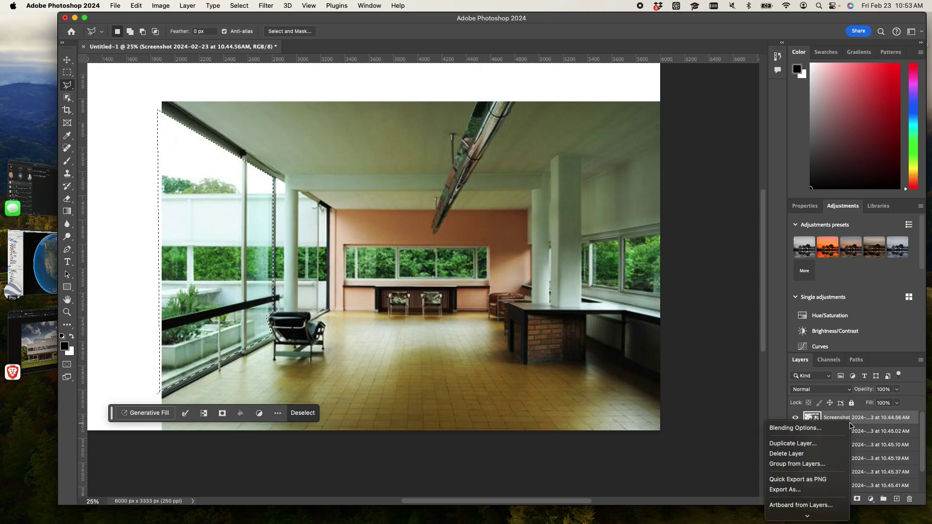
scroll(806, 464, down, 5)
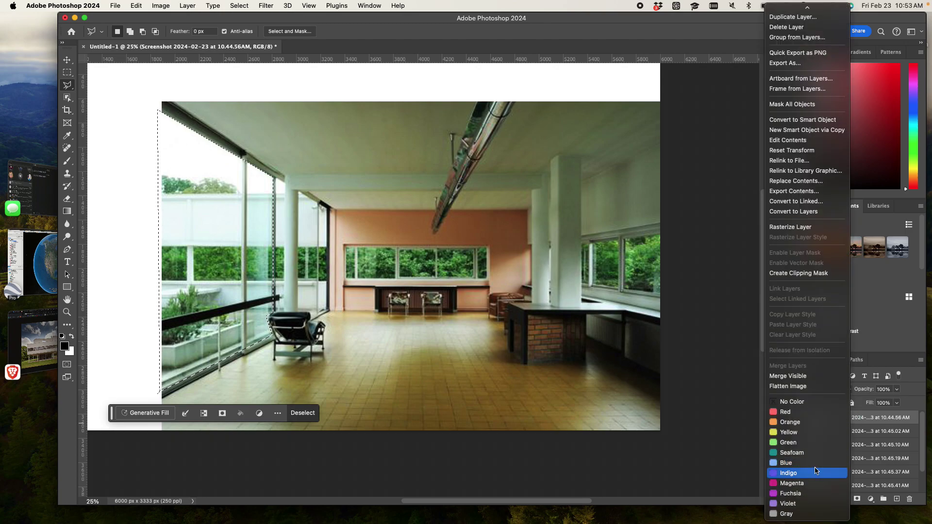
scroll(802, 240, up, 1)
click(803, 236)
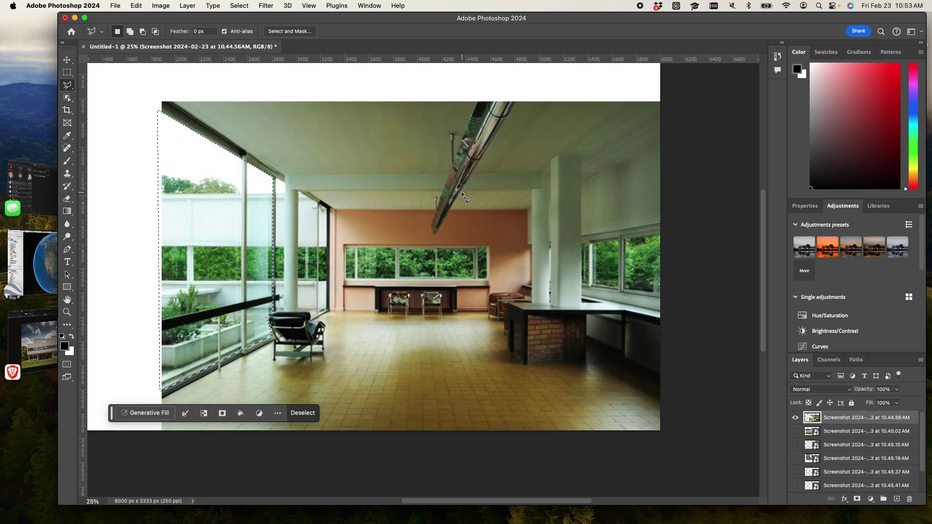
key(Delete)
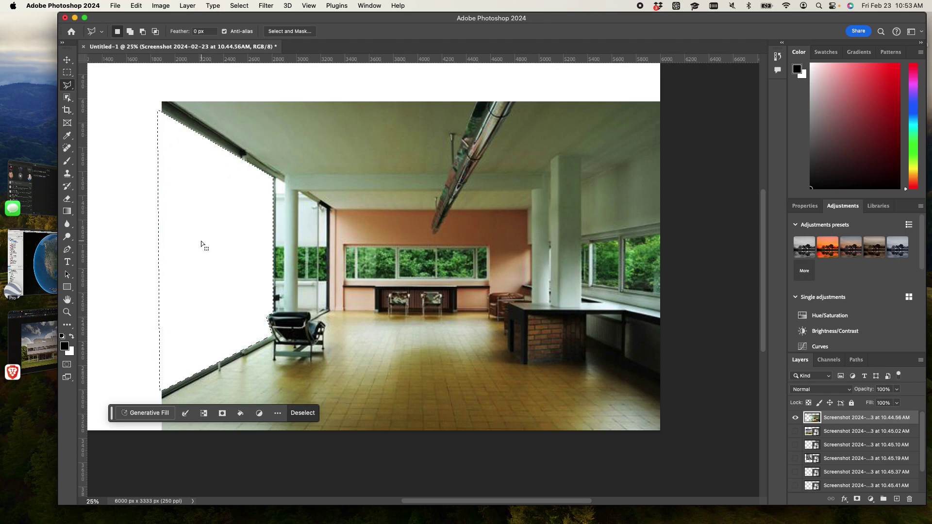
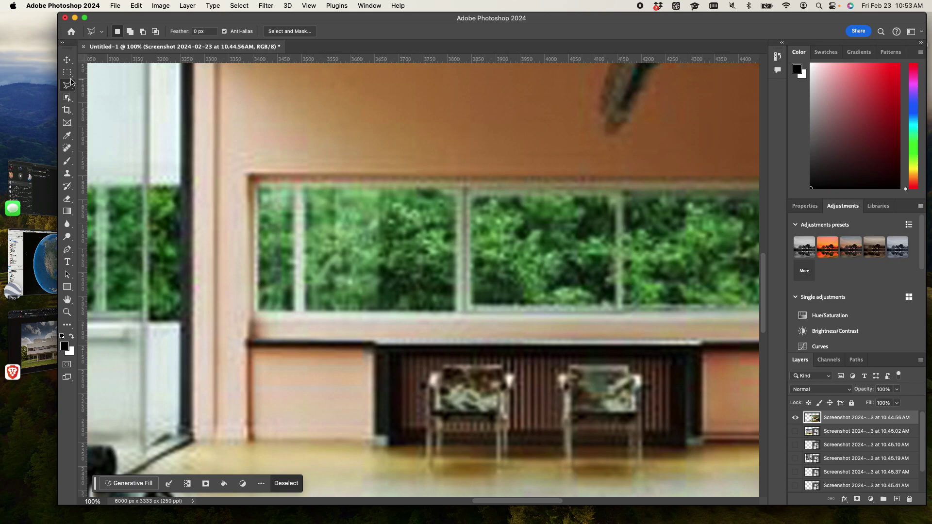
Select the five panes of the back wall's strip window with combined rectangular marquees and delete the greenery inside them
click(67, 72)
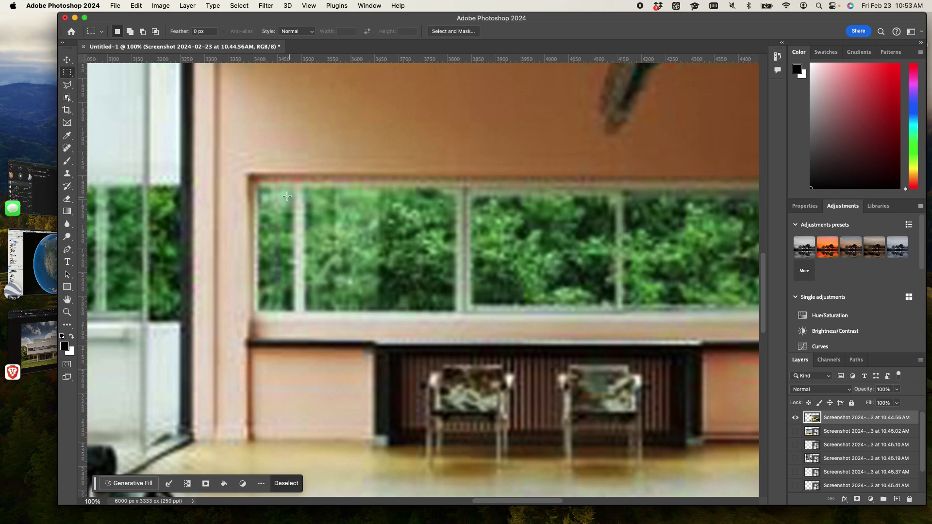
drag(261, 190, 294, 311)
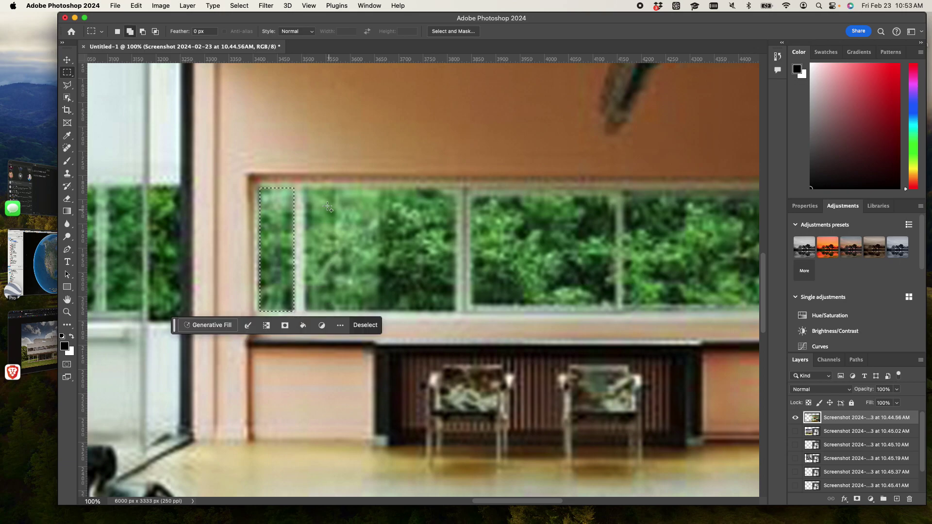
drag(305, 188, 457, 313)
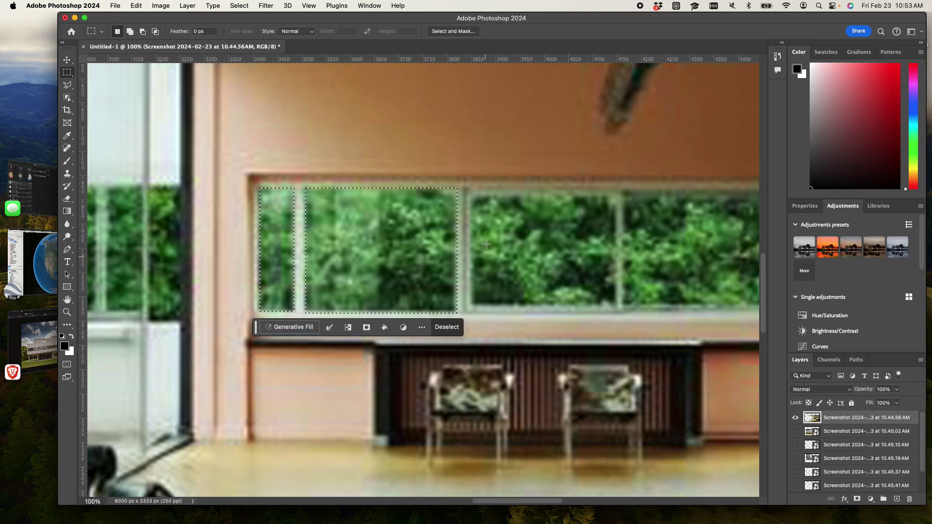
drag(472, 198, 615, 307)
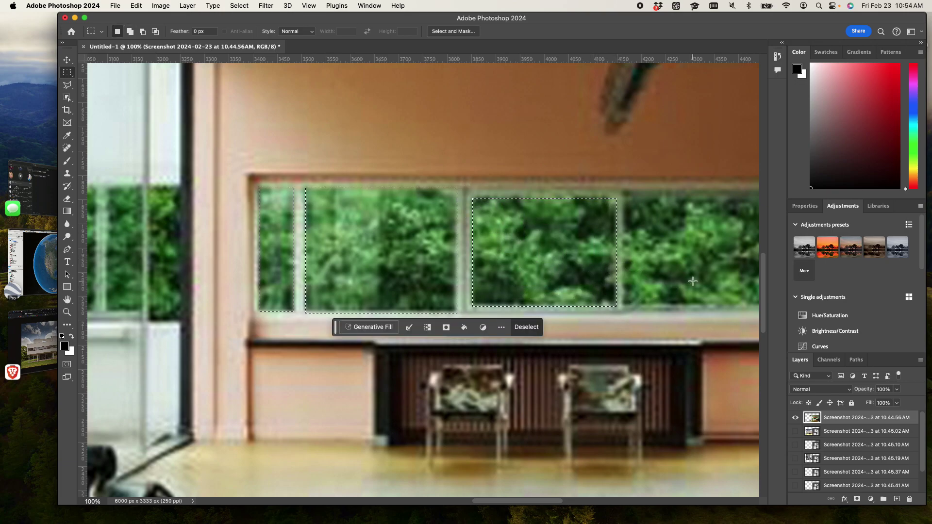
scroll(462, 267, right, 5)
drag(397, 186, 536, 295)
drag(557, 179, 592, 301)
key(super+BackSpace)
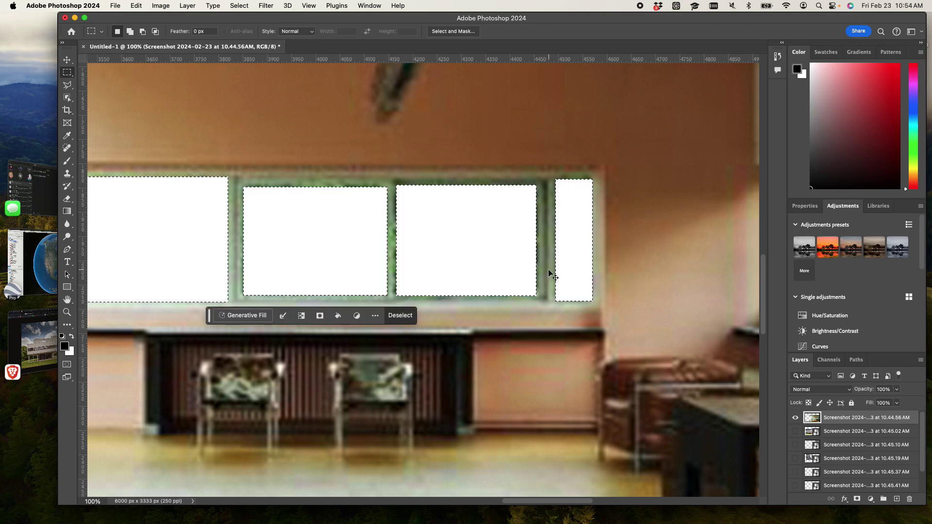
key(super+minus)
key(super+minus)
key(super+minus)
key(super+equal)
key(super+equal)
key(super+equal)
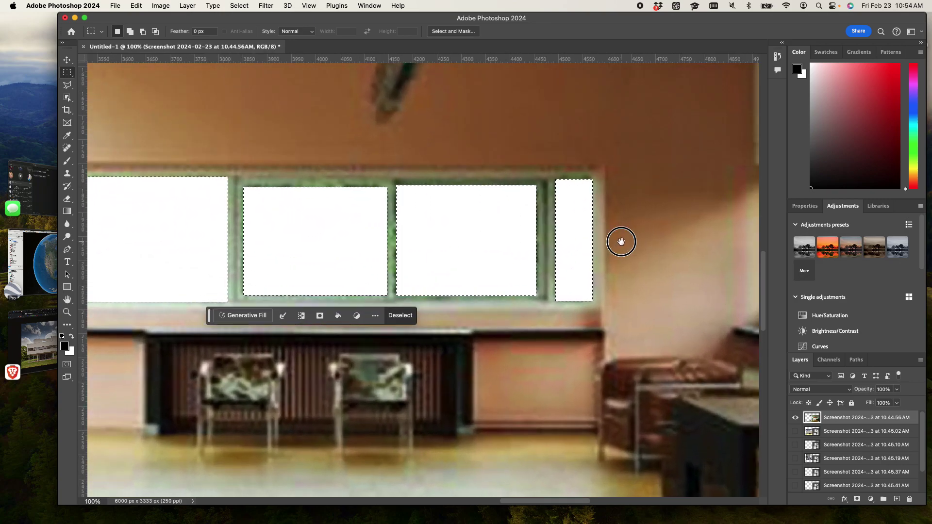
Outline the narrow window pane directly beside the column on the photo's right side with the Polygonal Lasso
drag(621, 241, 161, 194)
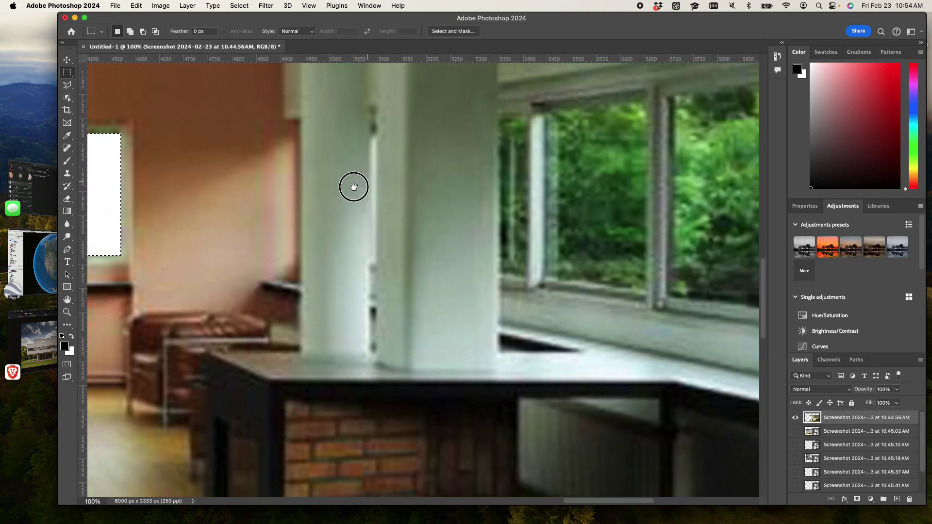
drag(353, 188, 309, 188)
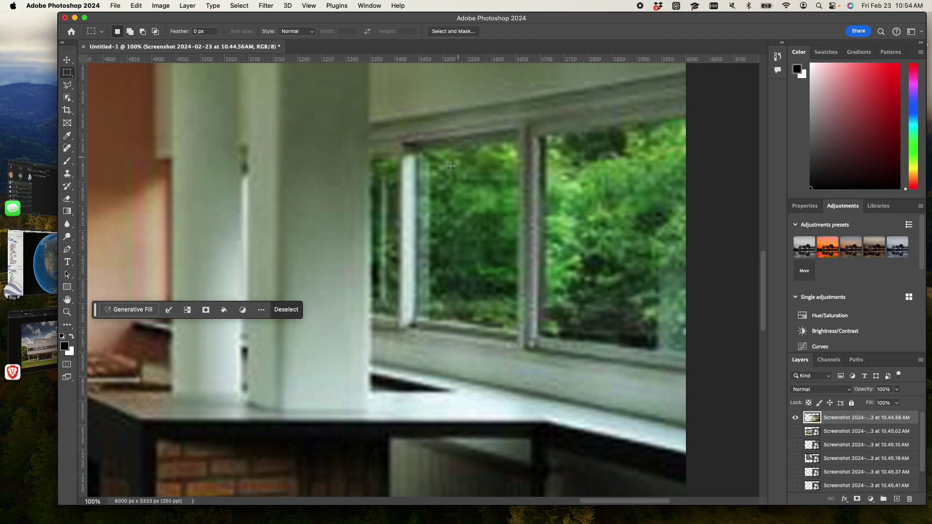
click(68, 85)
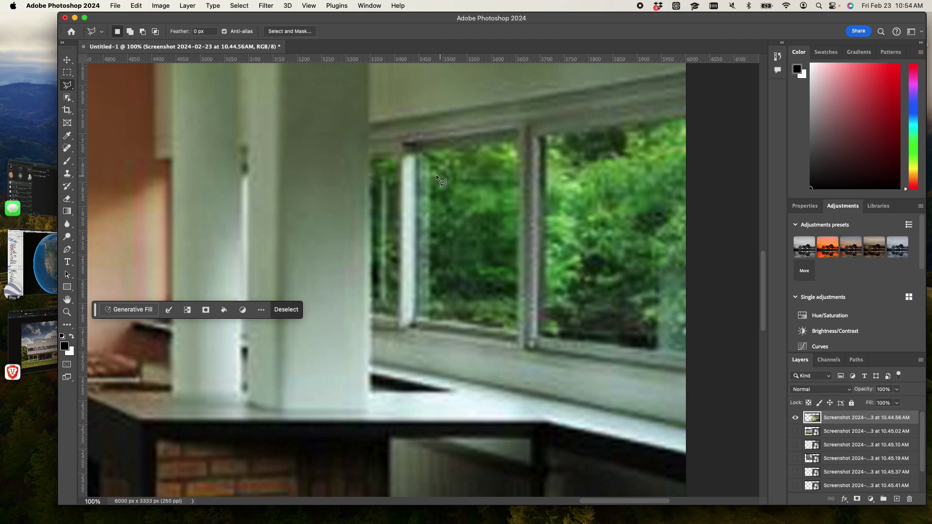
click(369, 156)
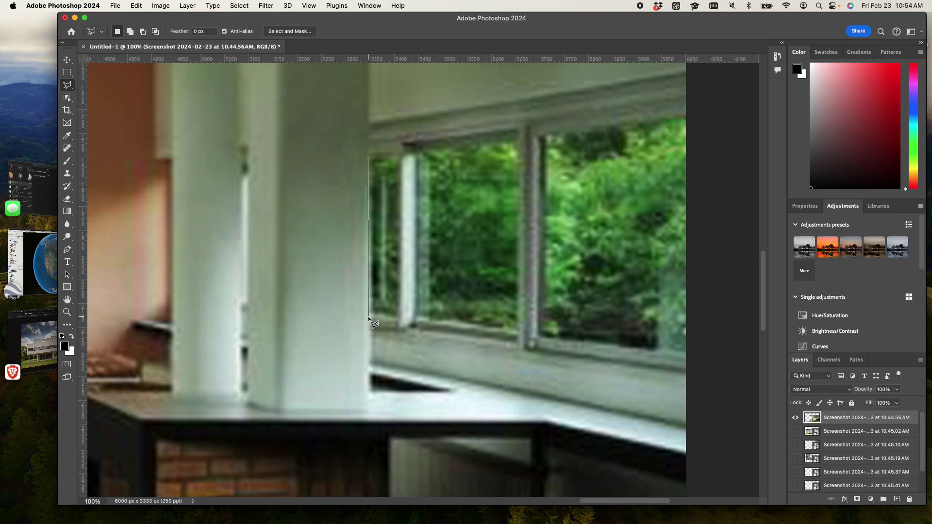
click(400, 316)
click(370, 160)
Add the middle pane of the right-hand window to the selection by tracing its four corners
key(shift)
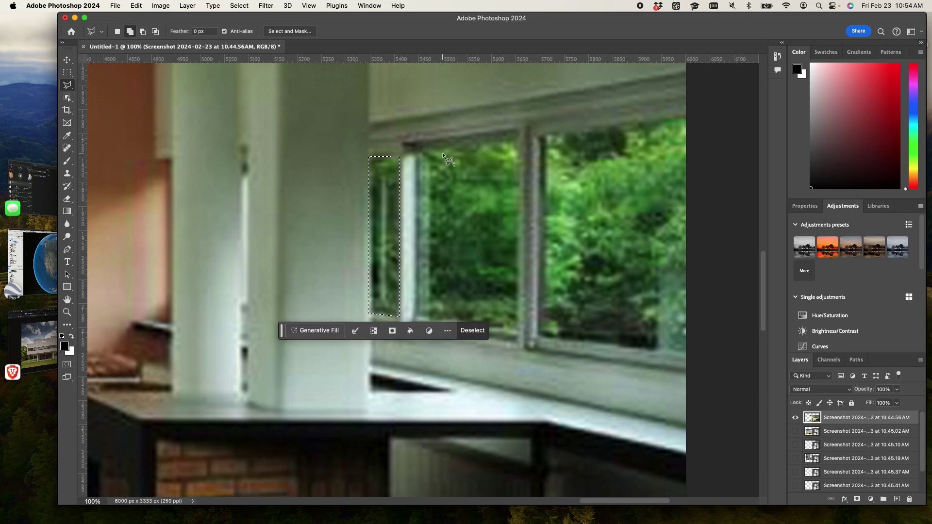
shift+click(417, 154)
click(418, 317)
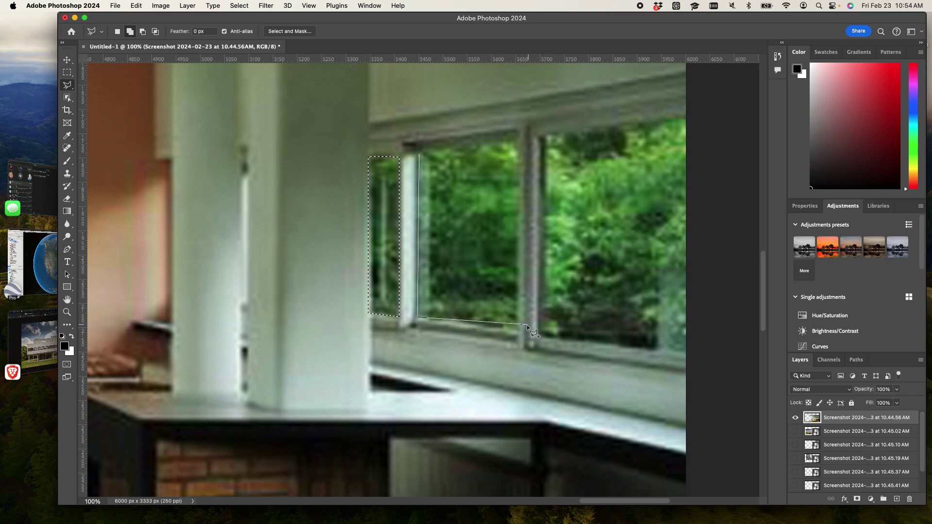
click(518, 329)
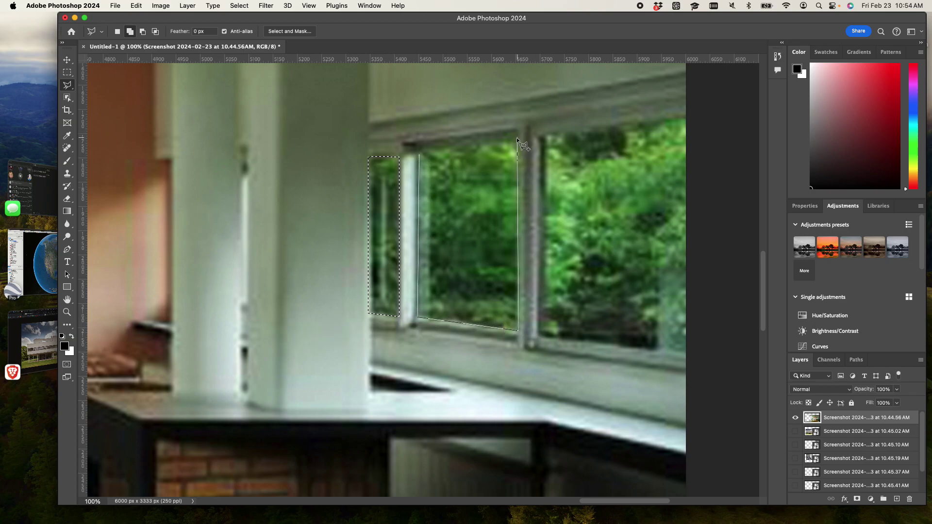
click(517, 138)
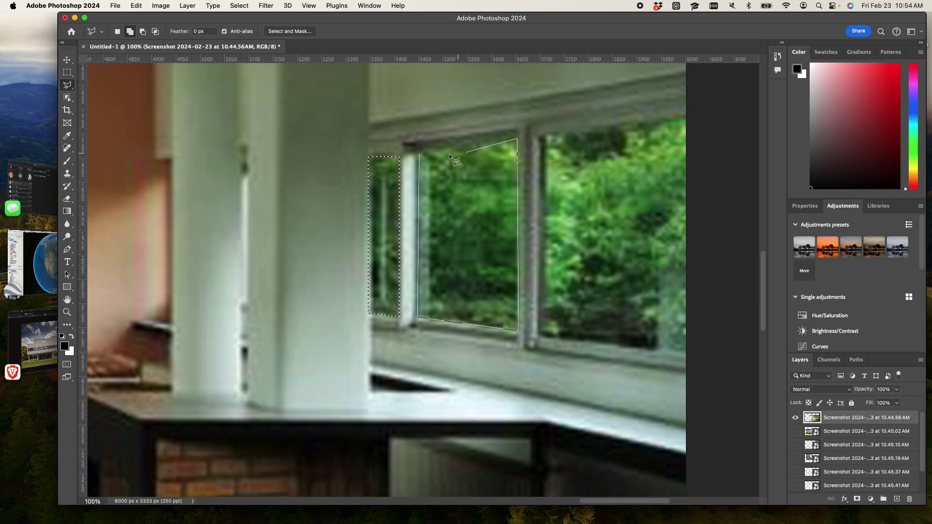
click(420, 154)
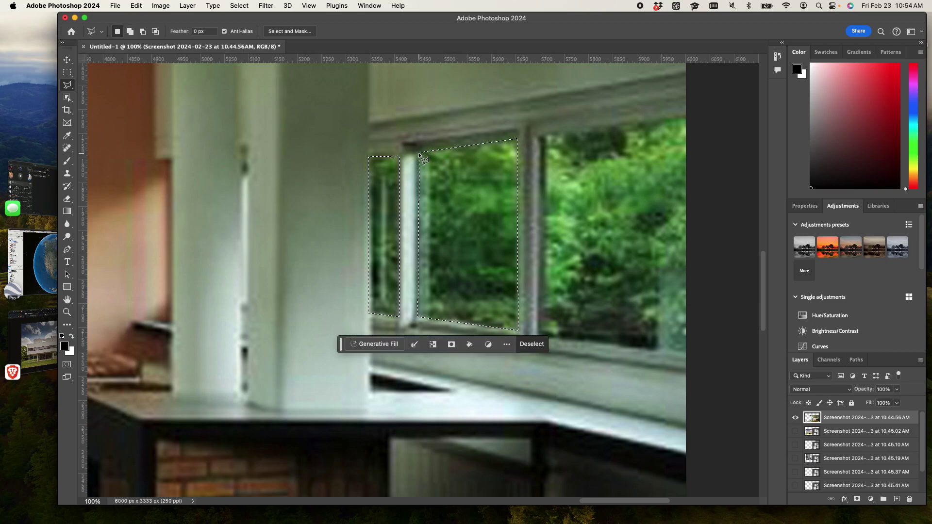
Add the rightmost pane of the right-hand window to the lasso selection and delete the greenery from all three selected panes
shift+click(544, 136)
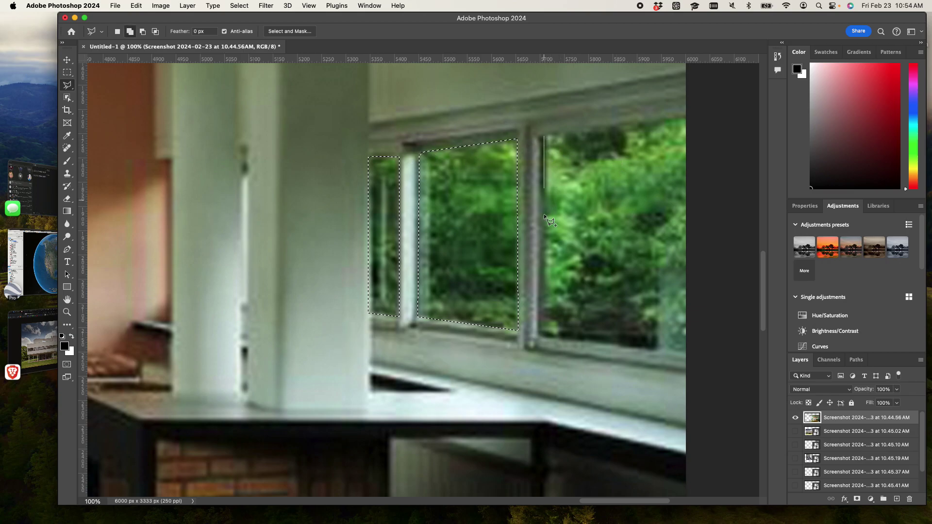
click(545, 331)
click(703, 359)
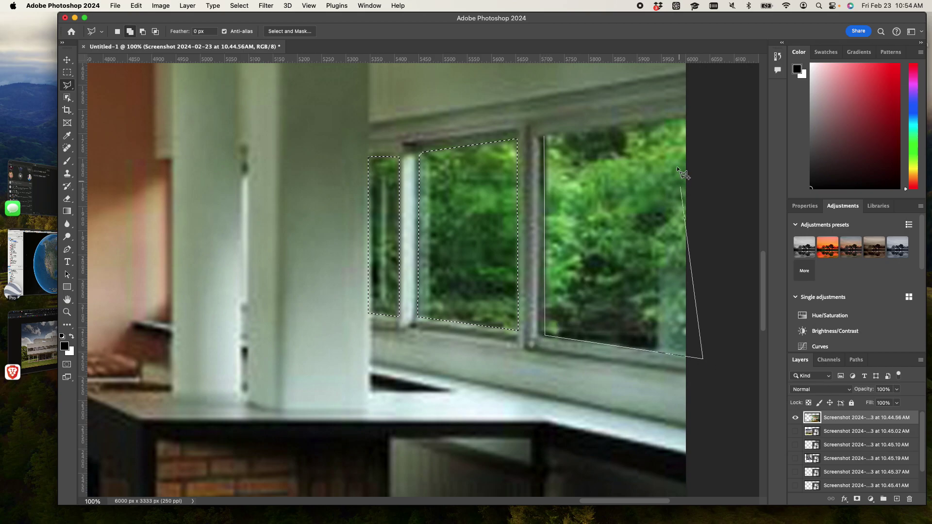
click(702, 115)
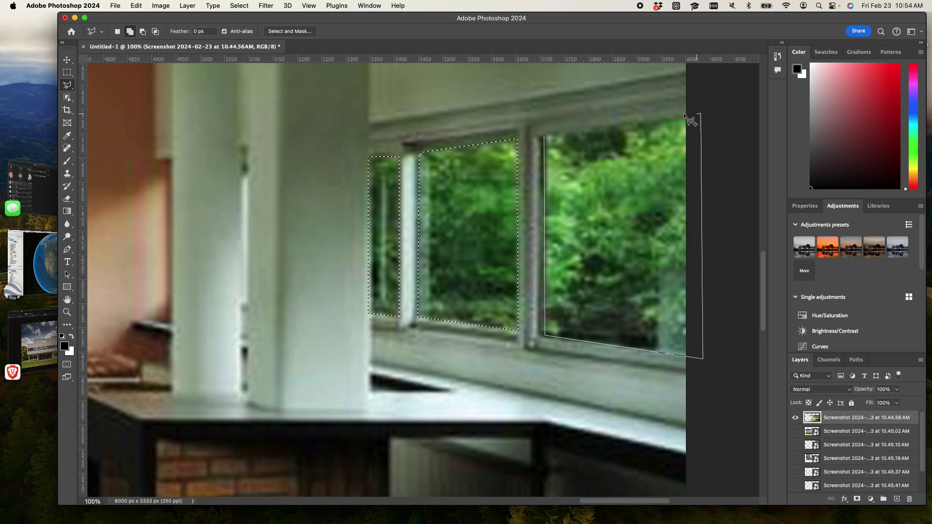
click(544, 136)
key(Delete)
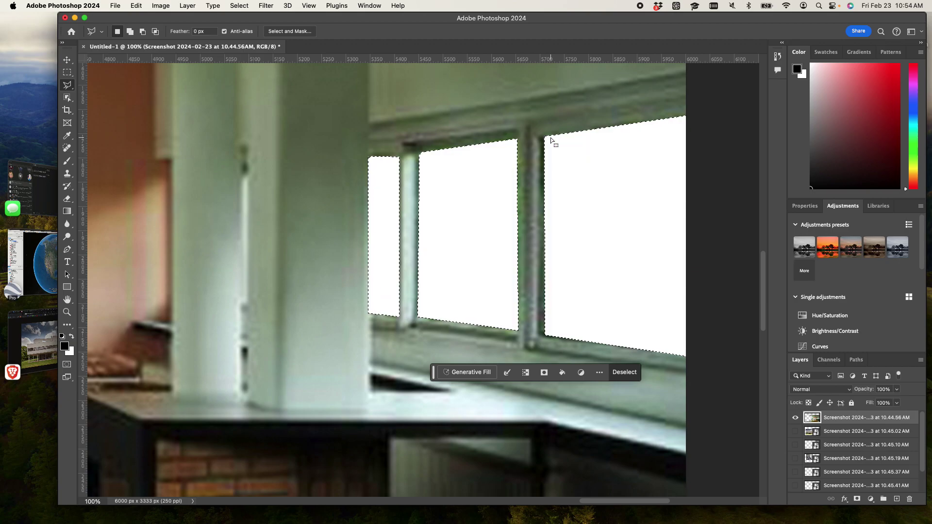
Clear the selection around the right-hand window panes
key(super+minus)
key(super+minus)
key(super+minus)
key(super+minus)
key(super+minus)
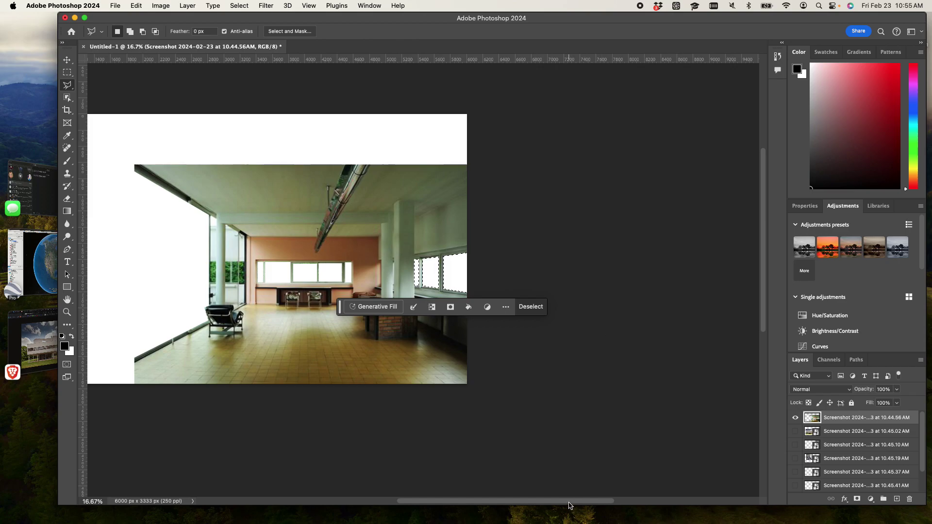
drag(573, 501, 546, 500)
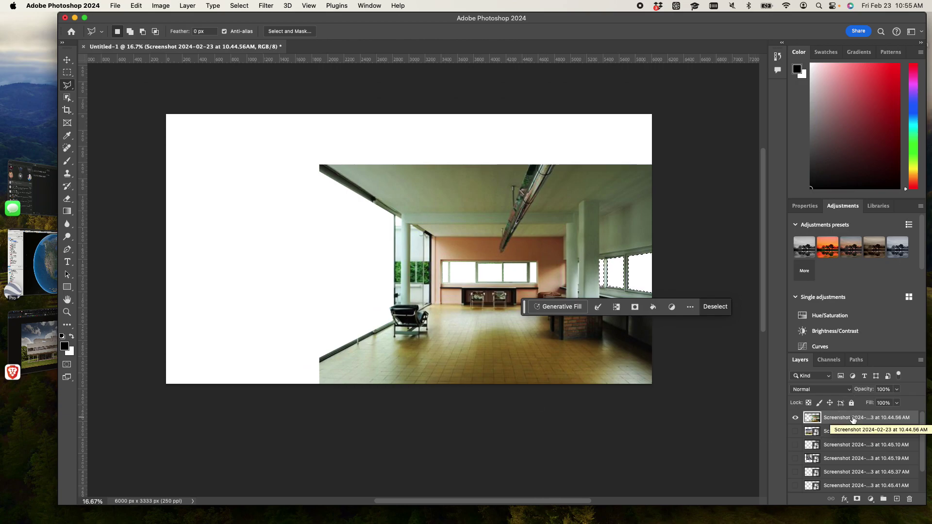
key(ctrl+t)
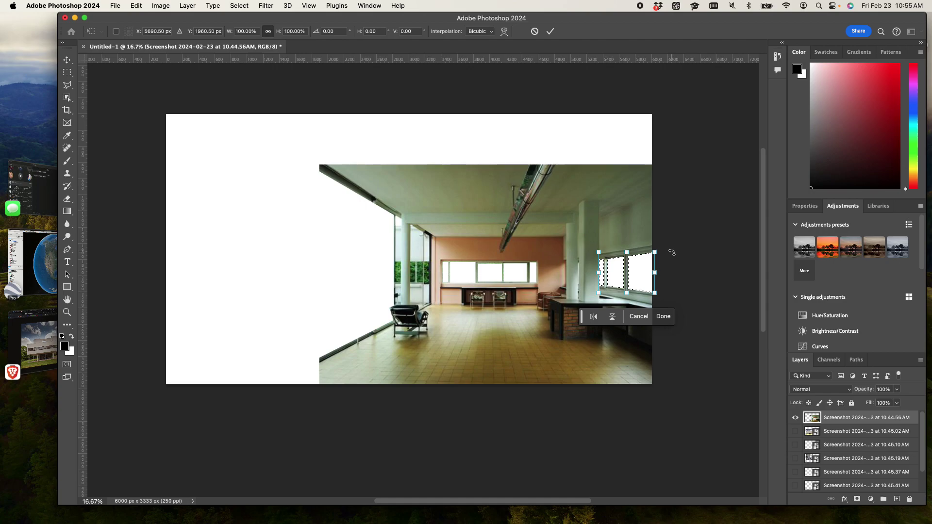
key(Return)
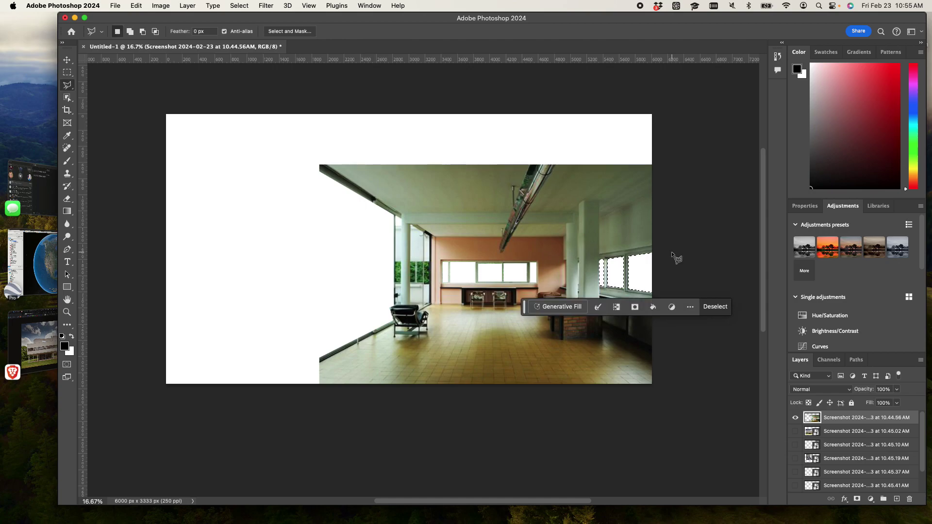
key(super+d)
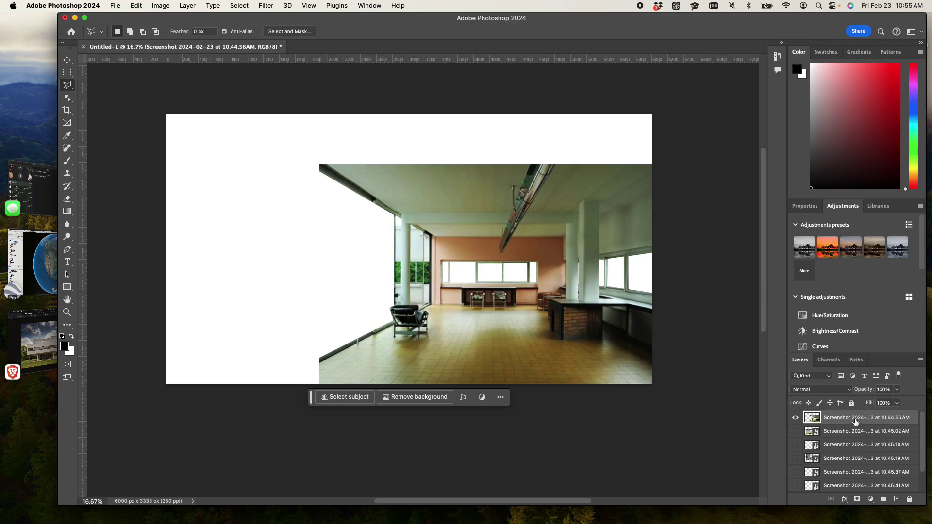
Enlarge the interior photo to the full canvas height and shift it right so it starts just past the canvas middle
key(super+t)
drag(319, 165, 416, 406)
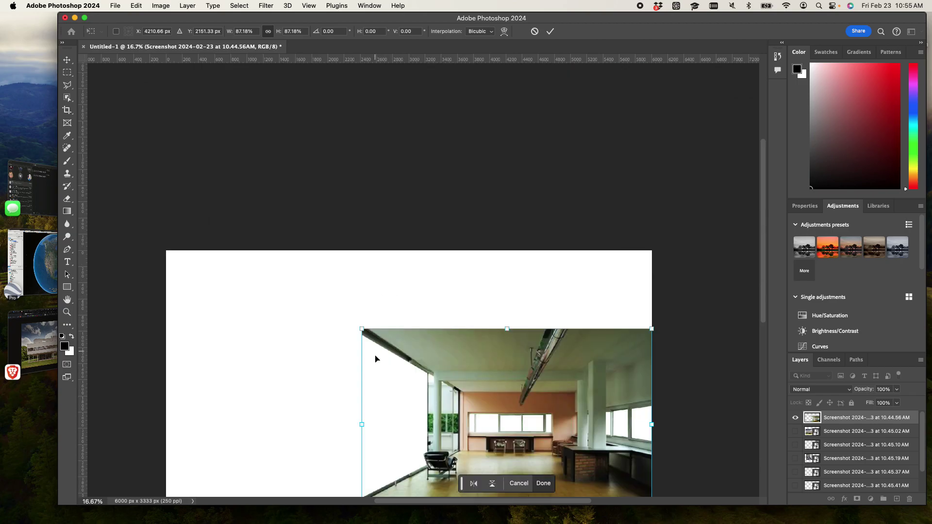
drag(361, 330, 272, 206)
scroll(318, 226, down, 3)
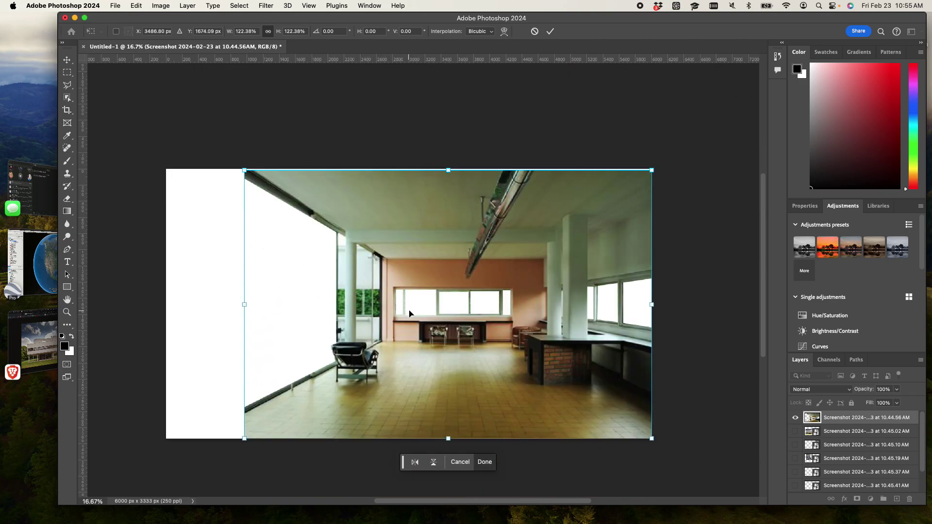
drag(409, 314, 595, 314)
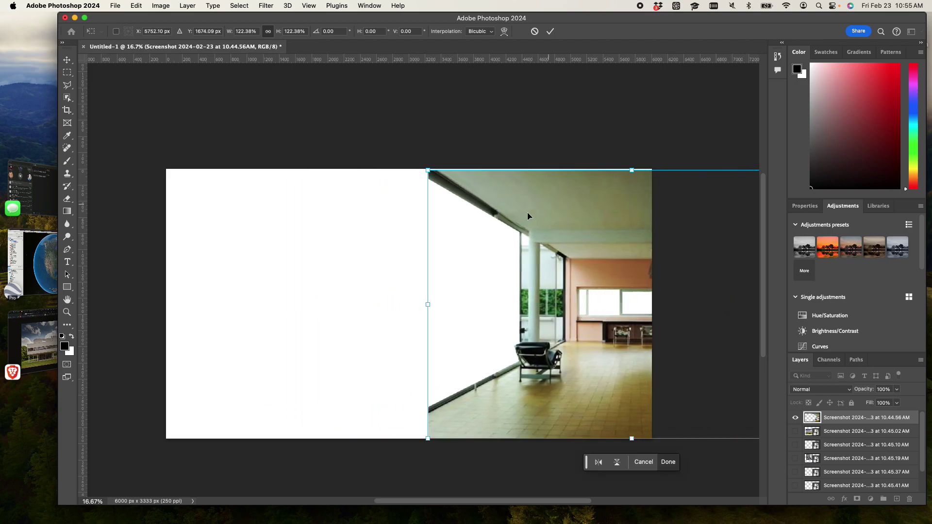
drag(429, 171, 424, 168)
key(Return)
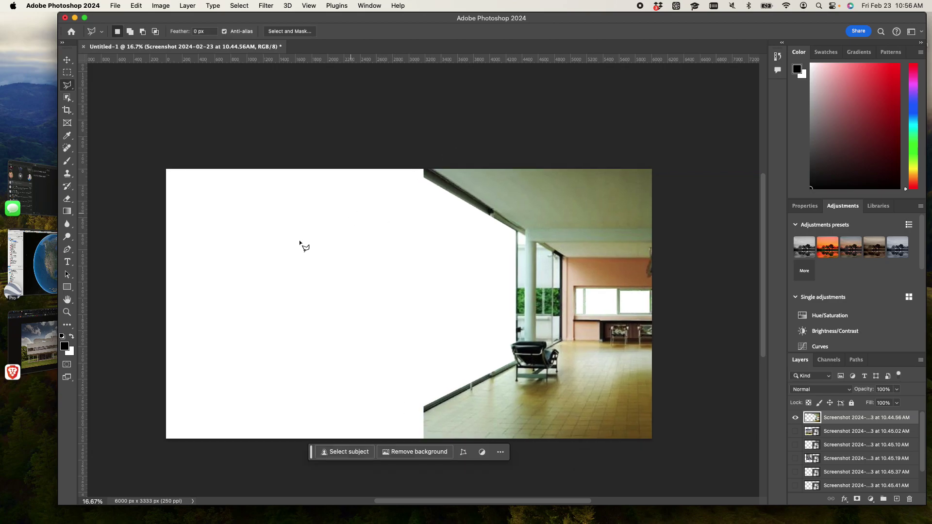
Show the Villa Savoye exterior photo's layer and make it the active layer
click(796, 432)
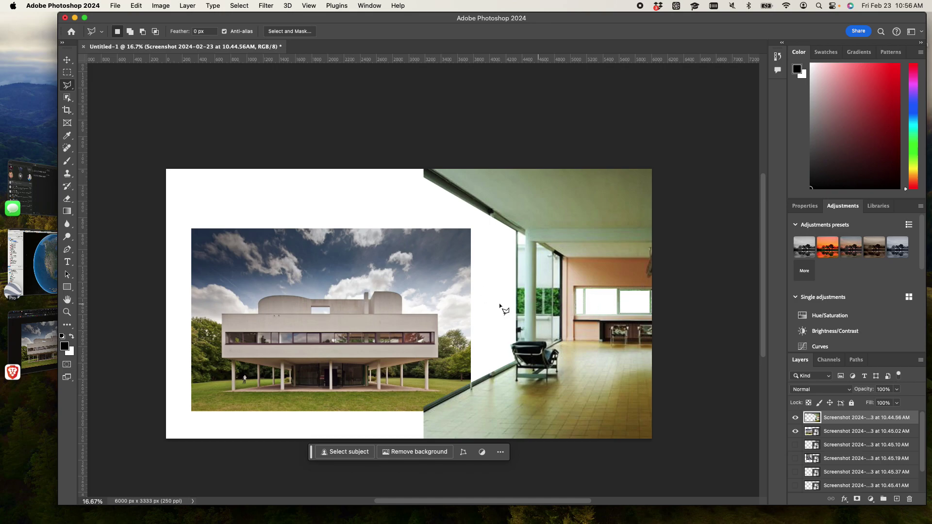
scroll(333, 308, down, 2)
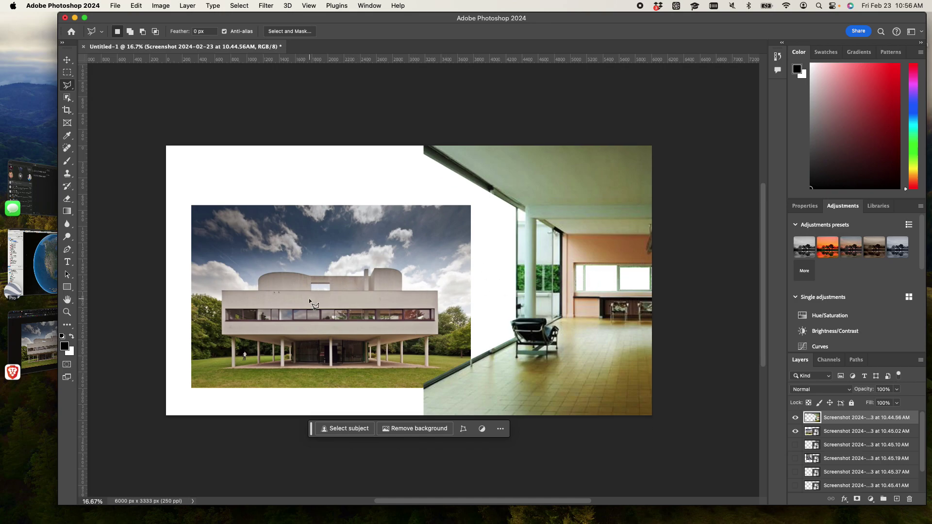
scroll(312, 302, up, 5)
mouse_move(293, 295)
mouse_down()
mouse_move(529, 170)
mouse_move(448, 234)
mouse_up()
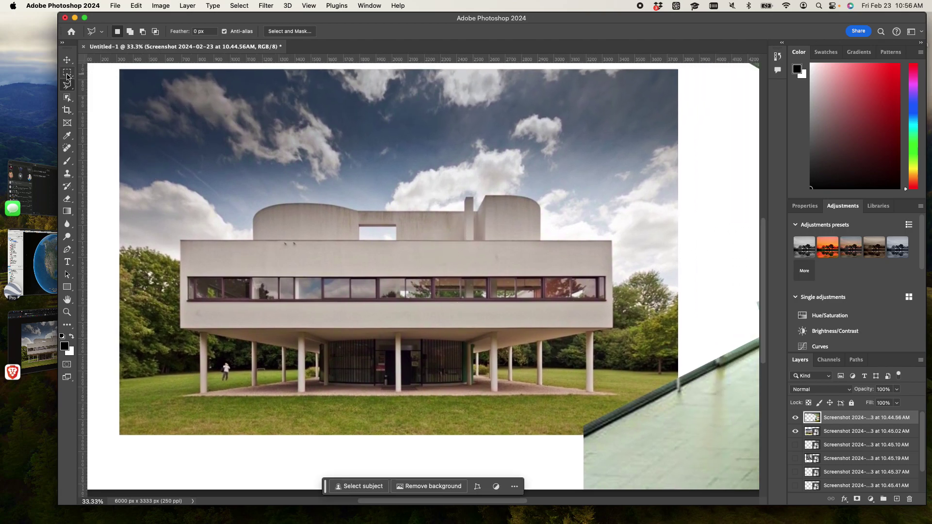
key(v)
click(213, 134)
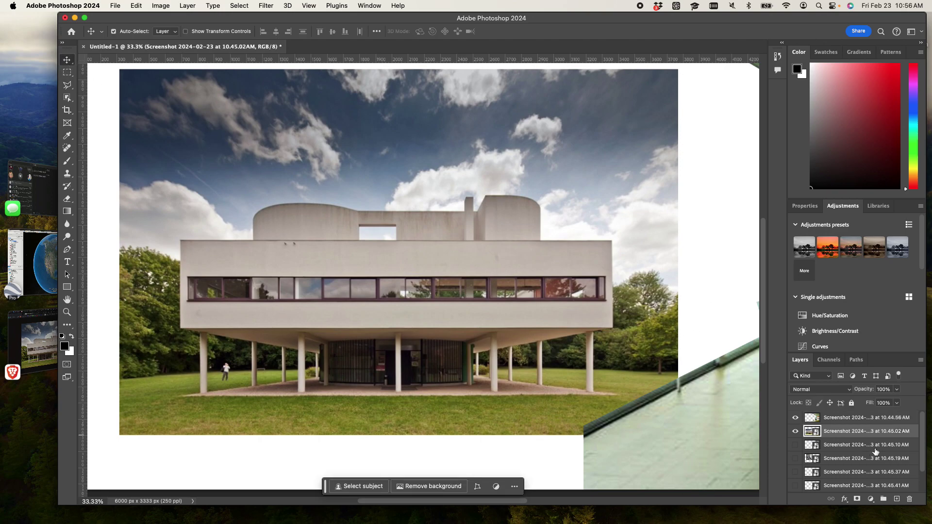
Set the exterior photo's blend mode to Multiply and its Blend If current-layer white limit to 152 in the blending options
right_click(871, 436)
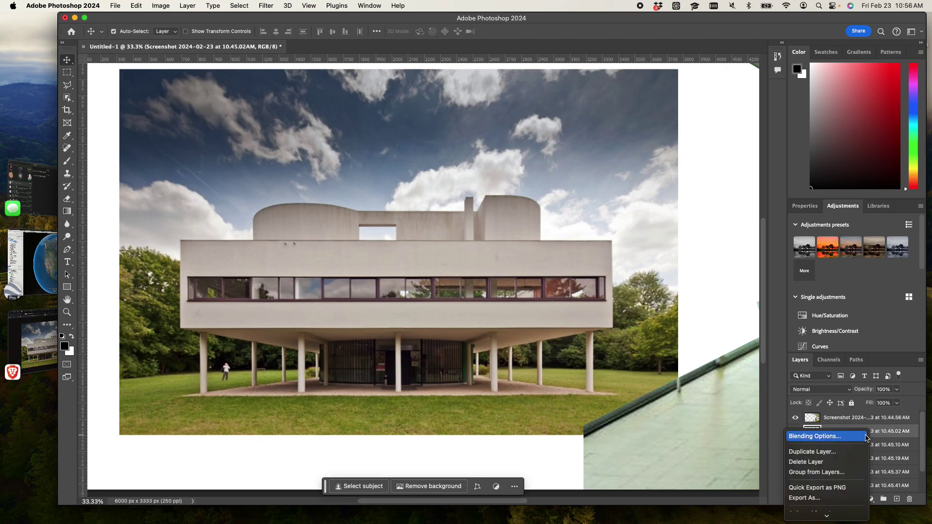
click(842, 440)
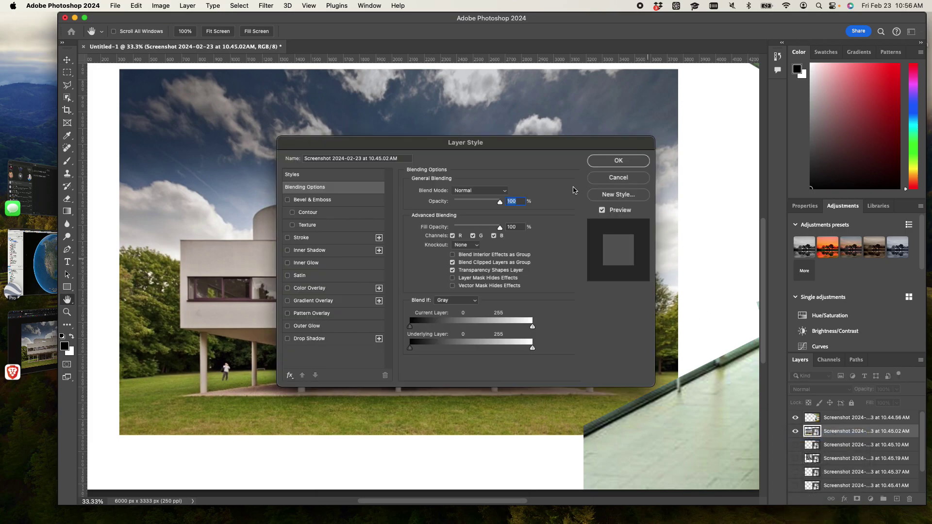
drag(471, 138, 718, 118)
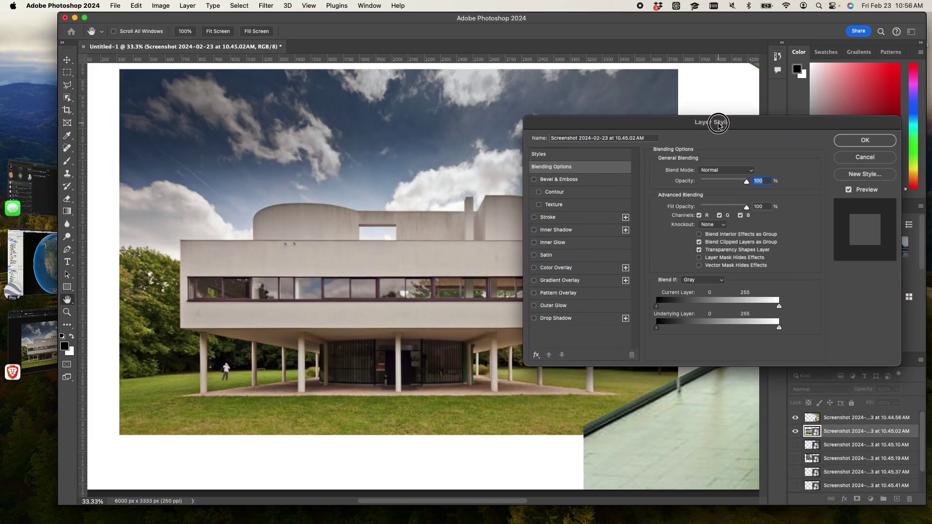
click(727, 171)
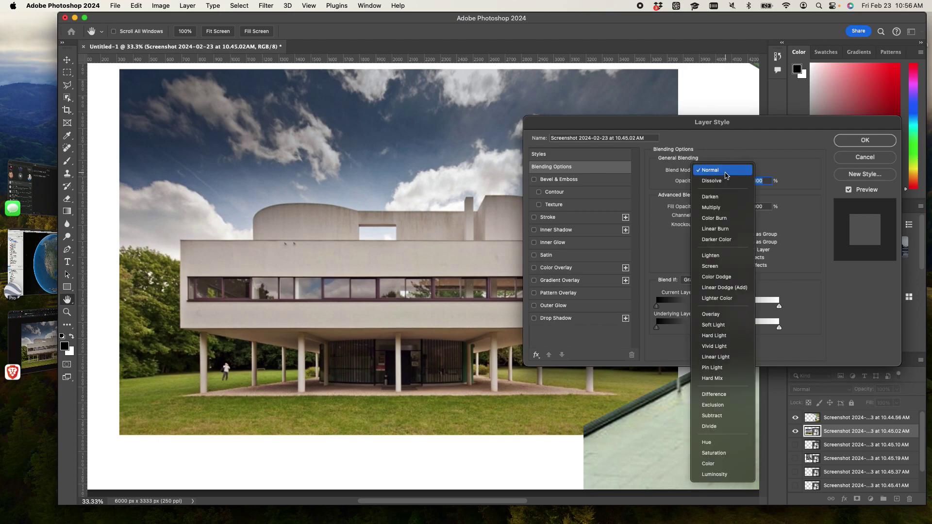
click(726, 207)
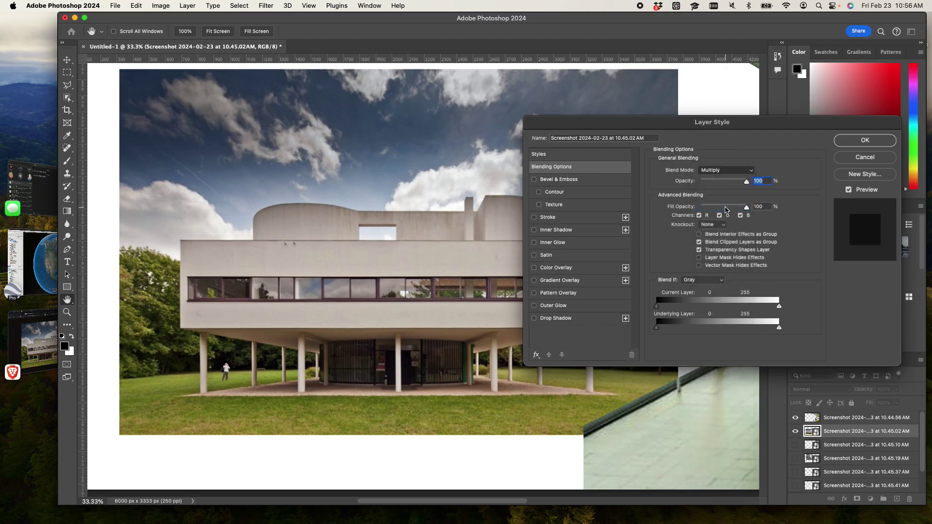
drag(778, 307, 690, 329)
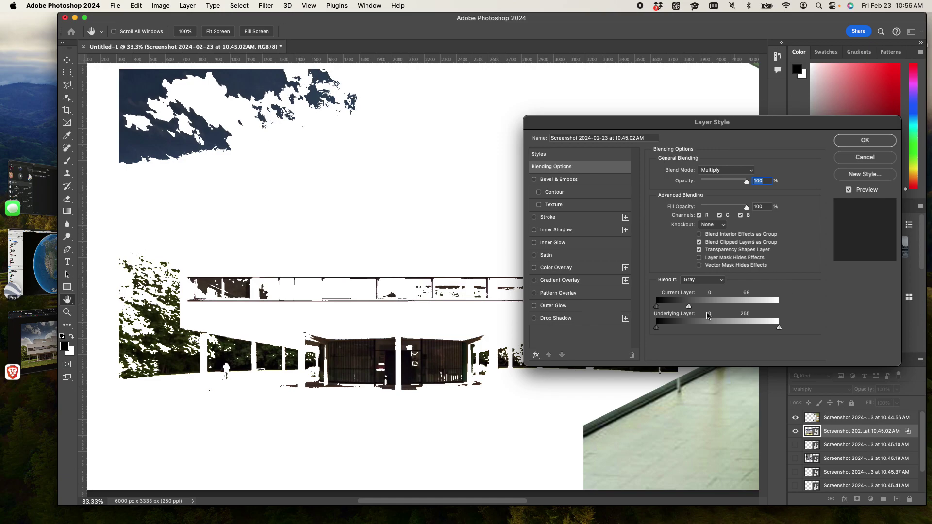
drag(695, 309, 731, 313)
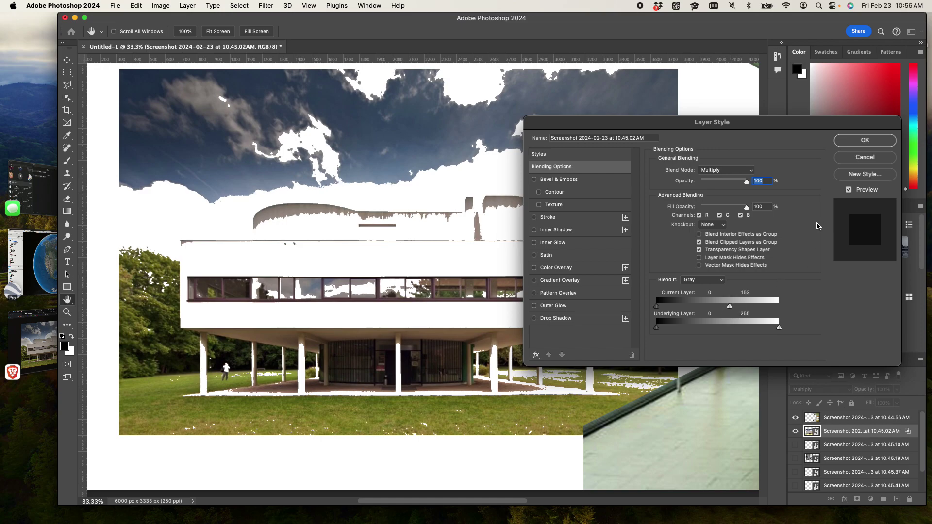
click(874, 141)
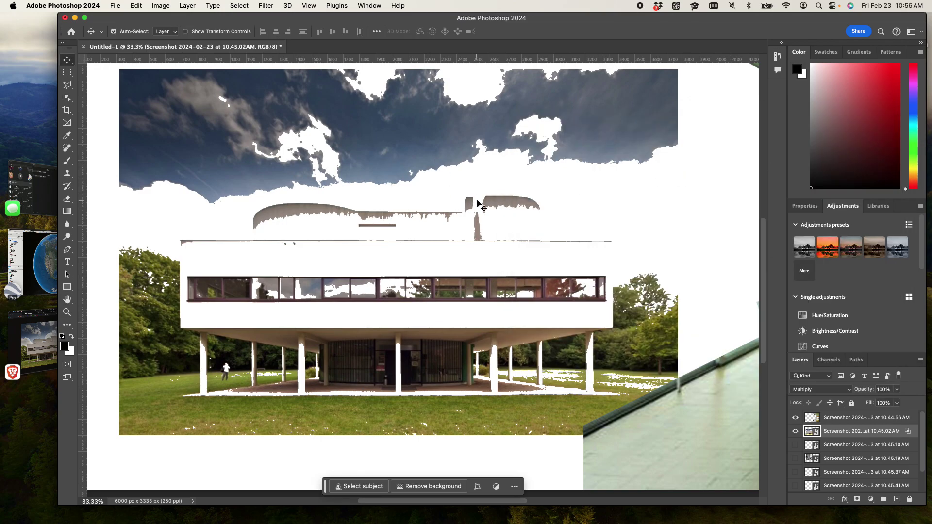
Set the Eraser's brush size to 236 px
key(e)
right_click(616, 161)
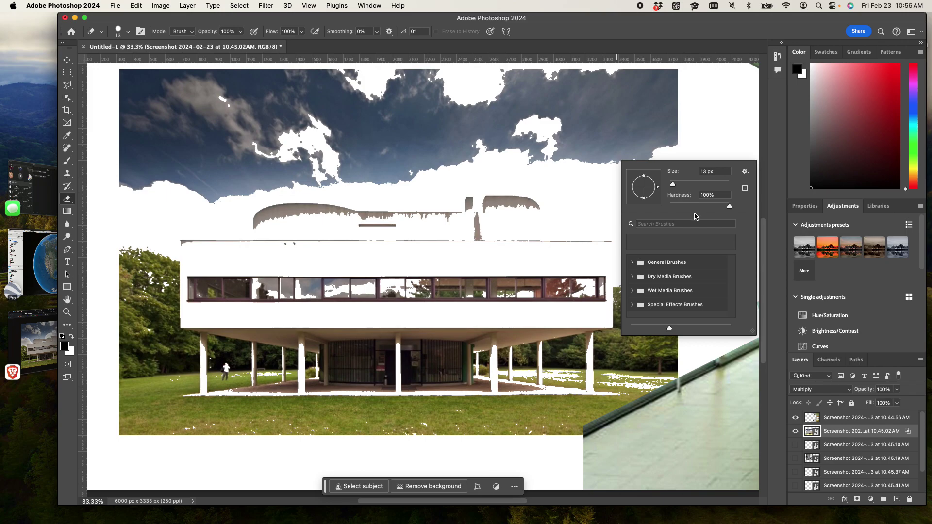
drag(673, 184, 715, 184)
click(595, 155)
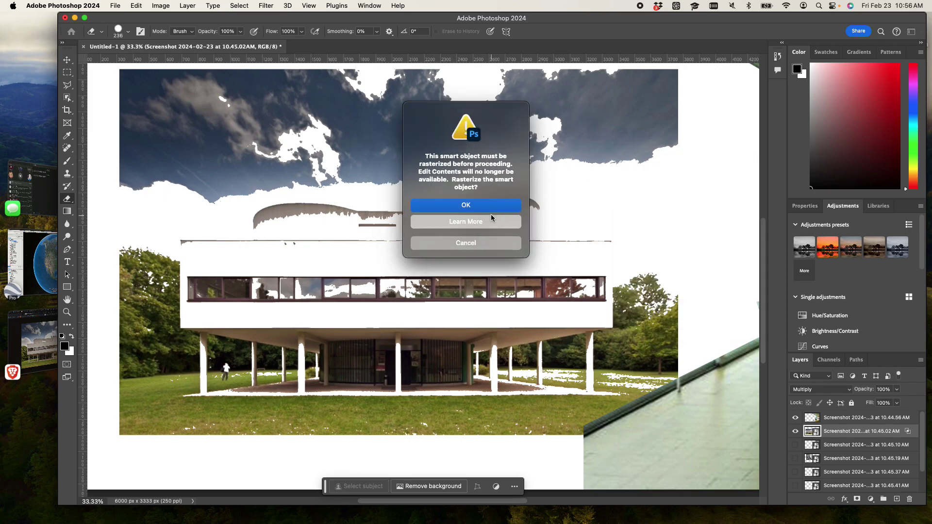
click(491, 215)
key(super+w)
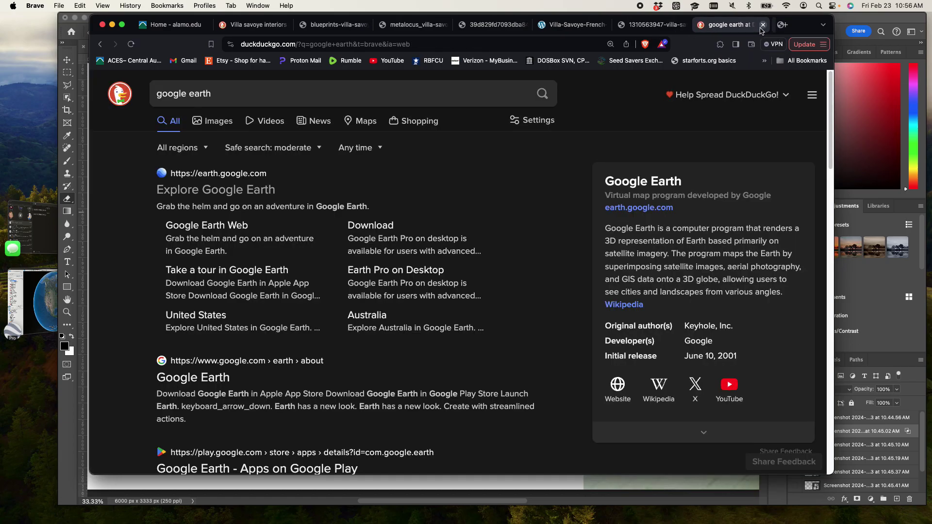
click(112, 24)
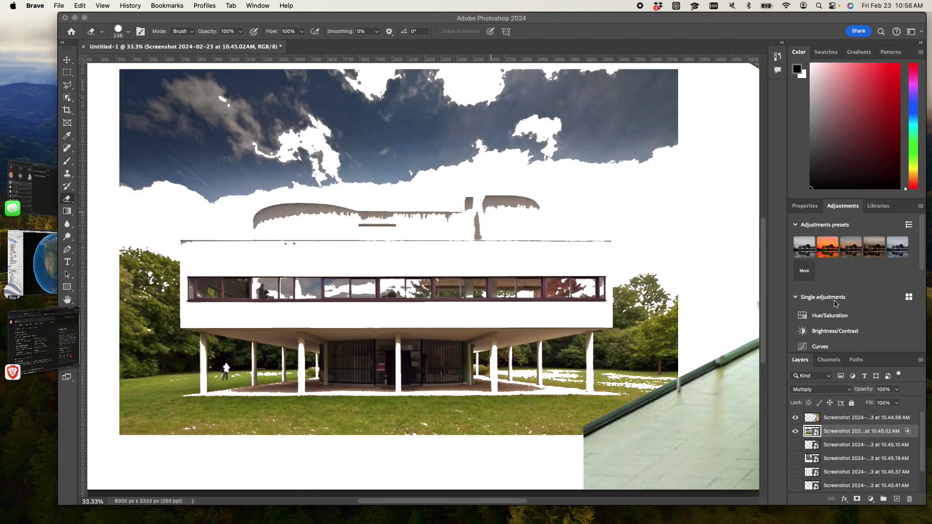
Rasterize the exterior photo's layer and erase the dark sky and clouds above the villa
right_click(836, 436)
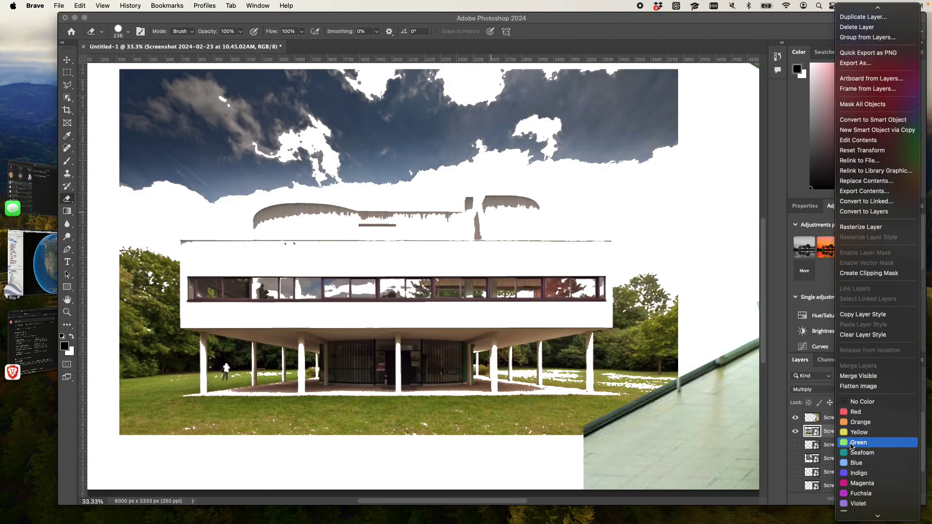
click(871, 227)
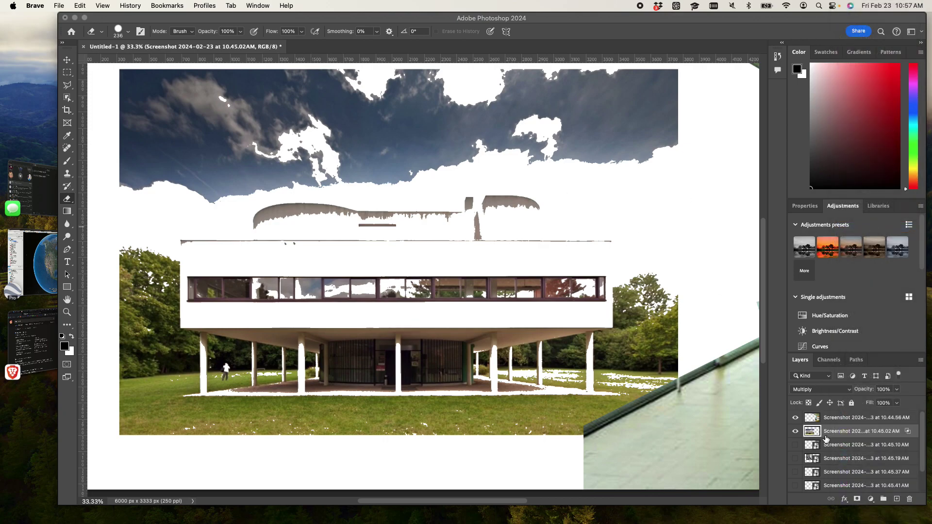
click(461, 173)
mouse_move(465, 164)
mouse_down()
mouse_move(529, 140)
mouse_move(375, 179)
mouse_move(326, 173)
mouse_move(227, 189)
mouse_up()
mouse_move(139, 185)
mouse_down()
mouse_move(128, 86)
mouse_move(376, 68)
mouse_move(685, 92)
mouse_move(649, 84)
mouse_move(673, 72)
mouse_move(611, 79)
mouse_move(675, 119)
mouse_move(676, 135)
mouse_move(583, 158)
mouse_move(188, 176)
mouse_move(146, 112)
mouse_move(263, 99)
mouse_move(386, 70)
mouse_move(474, 103)
mouse_move(640, 109)
mouse_move(635, 144)
mouse_move(578, 130)
mouse_move(502, 132)
mouse_move(605, 123)
mouse_move(388, 138)
mouse_move(448, 120)
mouse_move(382, 106)
mouse_move(250, 113)
mouse_move(169, 142)
mouse_move(400, 138)
mouse_move(340, 147)
mouse_up()
scroll(632, 239, down, 5)
scroll(437, 207, up, 5)
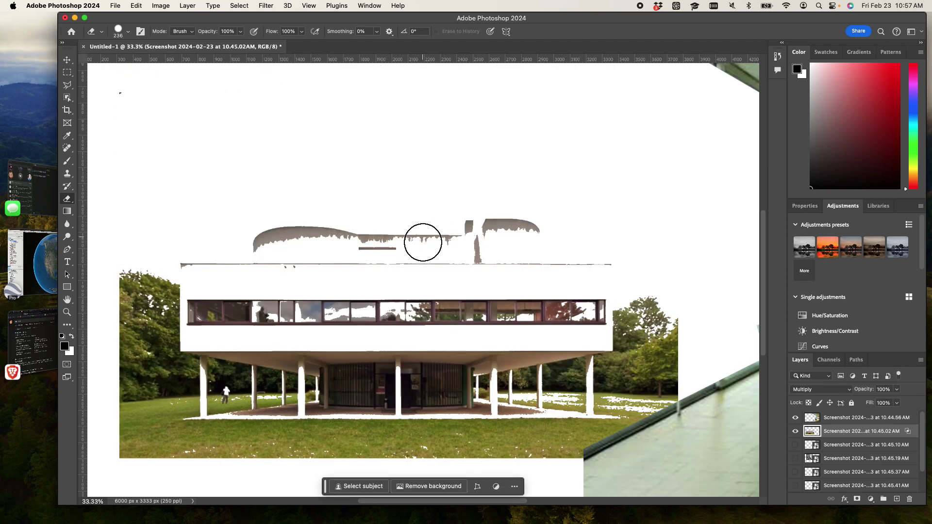
Scale the exterior photo up to 202.8% and position it so the villa extends across behind the interior photo
key(super+minus)
key(super+minus)
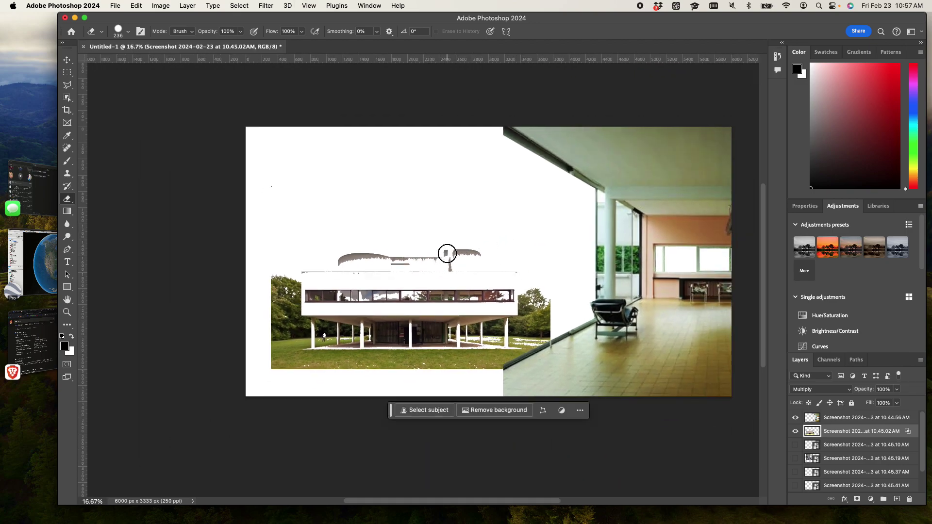
click(67, 60)
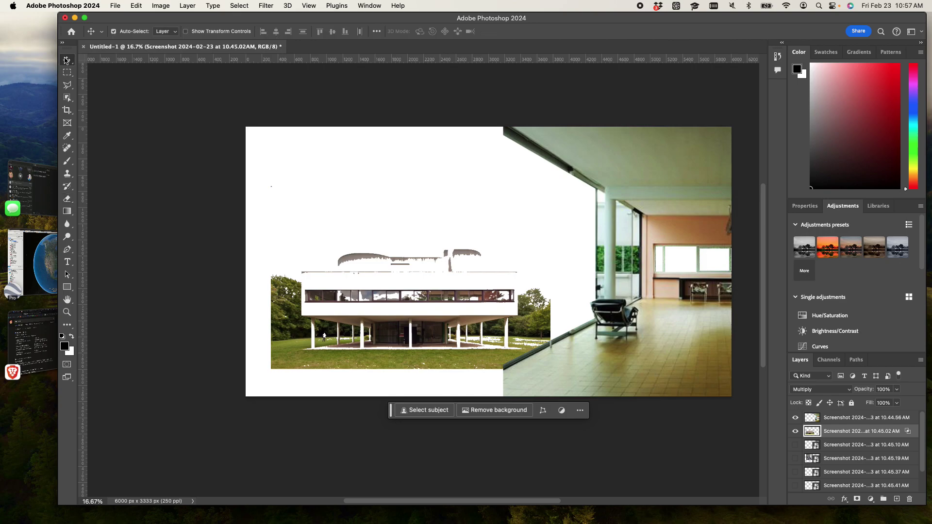
key(super+t)
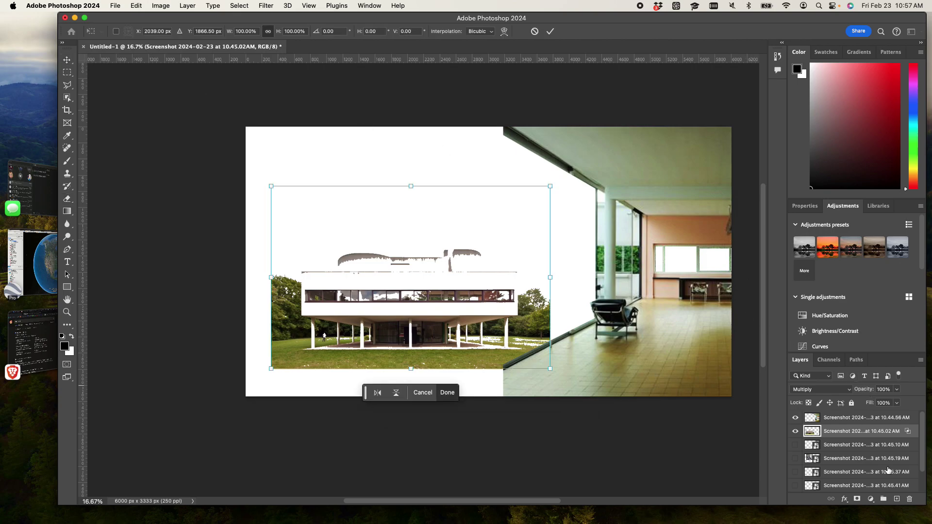
drag(272, 371, 229, 400)
drag(403, 339, 409, 337)
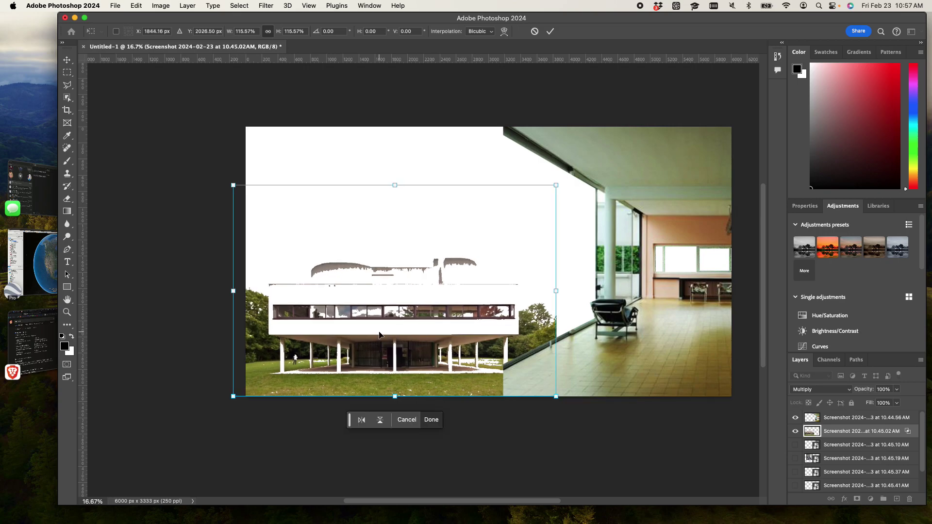
key(super+minus)
key(super+minus)
drag(492, 235, 664, 232)
mouse_move(458, 269)
mouse_down()
mouse_move(423, 302)
mouse_move(451, 312)
mouse_move(551, 293)
mouse_move(603, 270)
mouse_move(469, 277)
mouse_up()
Align the enlarged exterior photo's window band with the interior photo's window opening and apply the transform
key(super+plus)
key(super+plus)
key(super+plus)
key(super+plus)
key(super+plus)
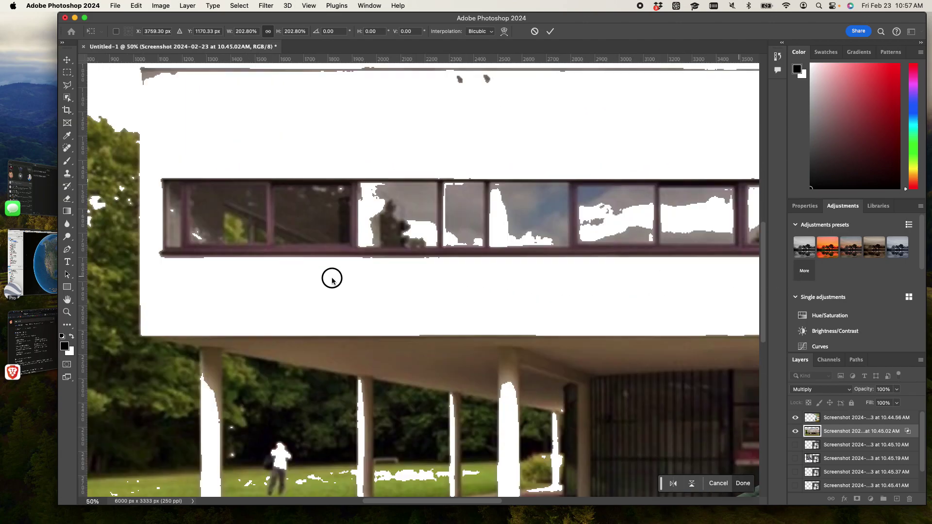
scroll(660, 261, right, 15)
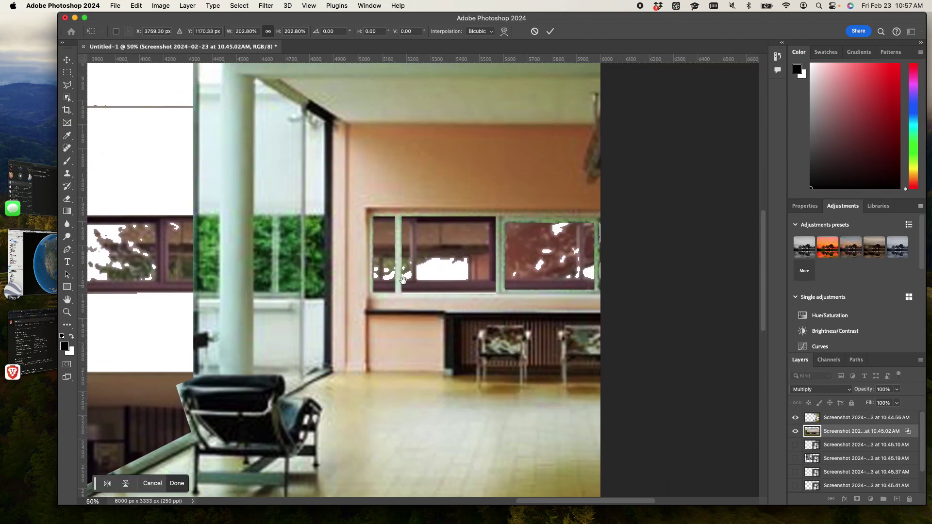
drag(462, 267, 386, 272)
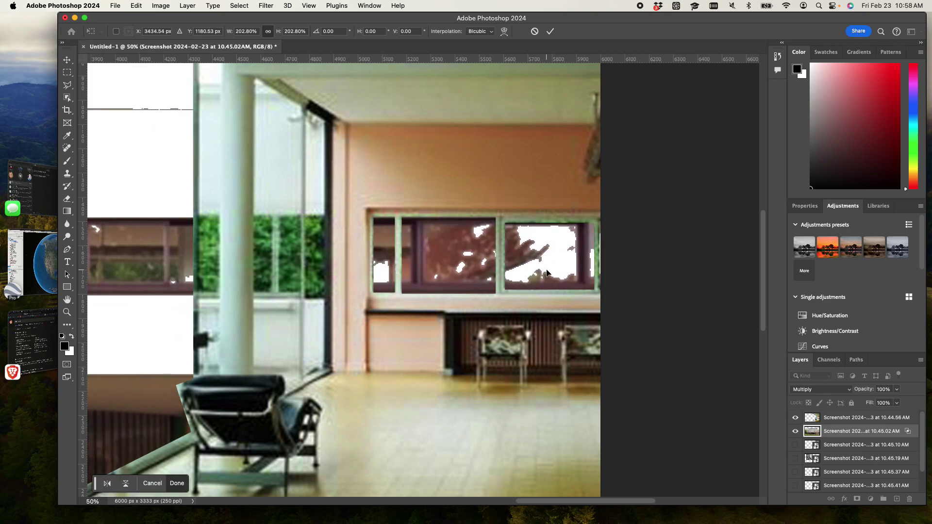
key(super+minus)
key(super+minus)
key(super+minus)
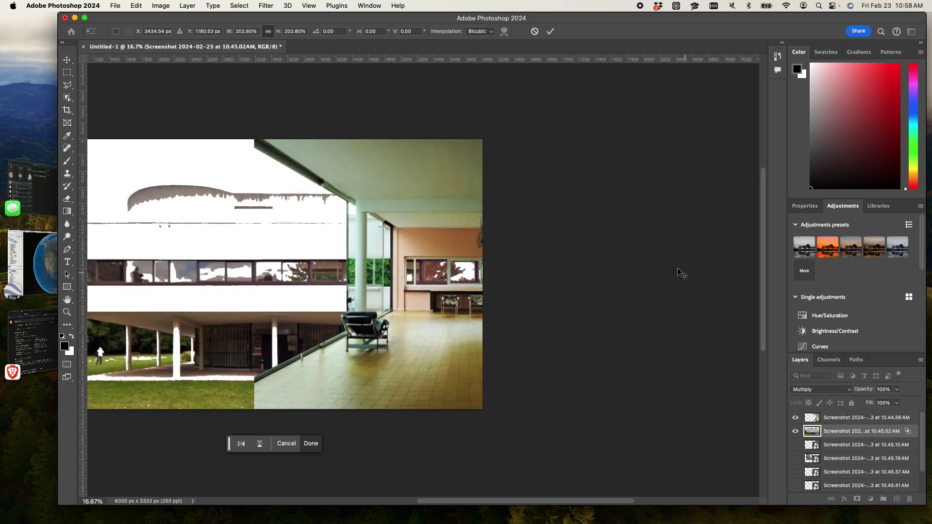
key(Return)
scroll(662, 369, left, 5)
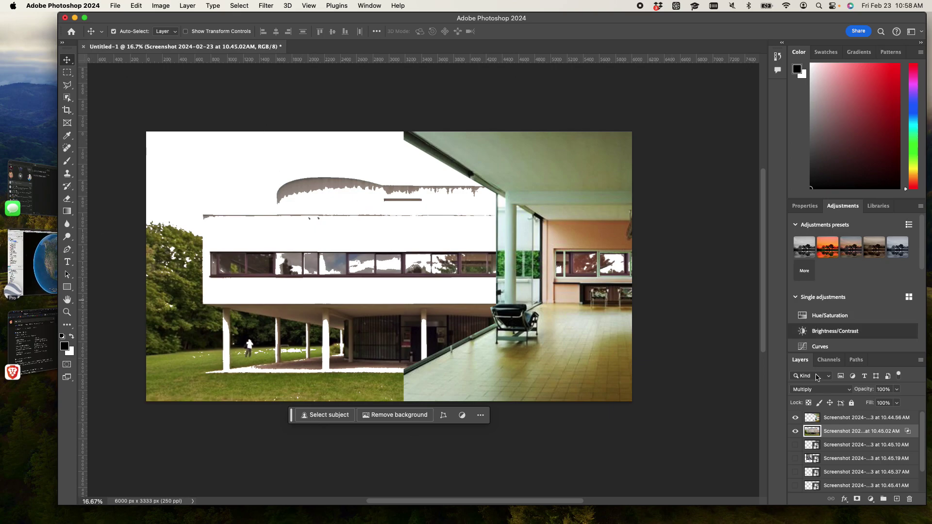
scroll(814, 431, down, 1)
click(796, 433)
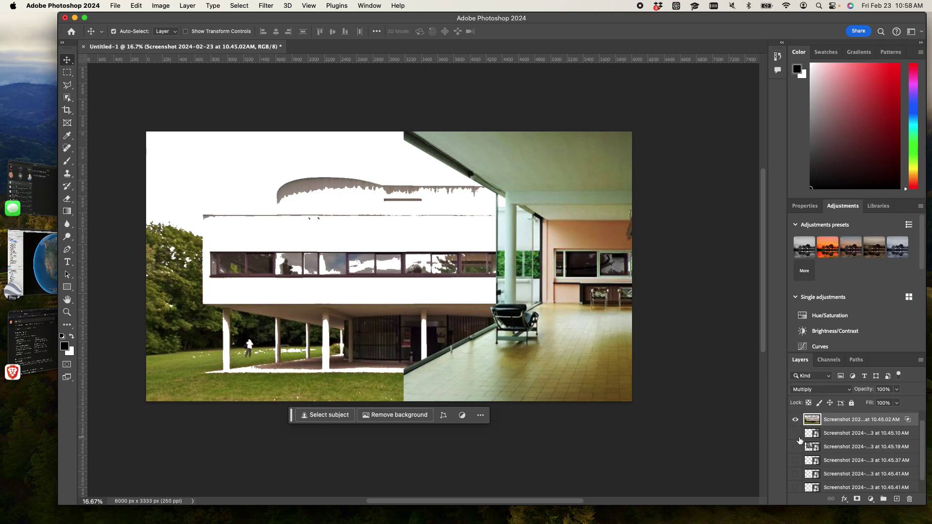
click(795, 433)
key(super+t)
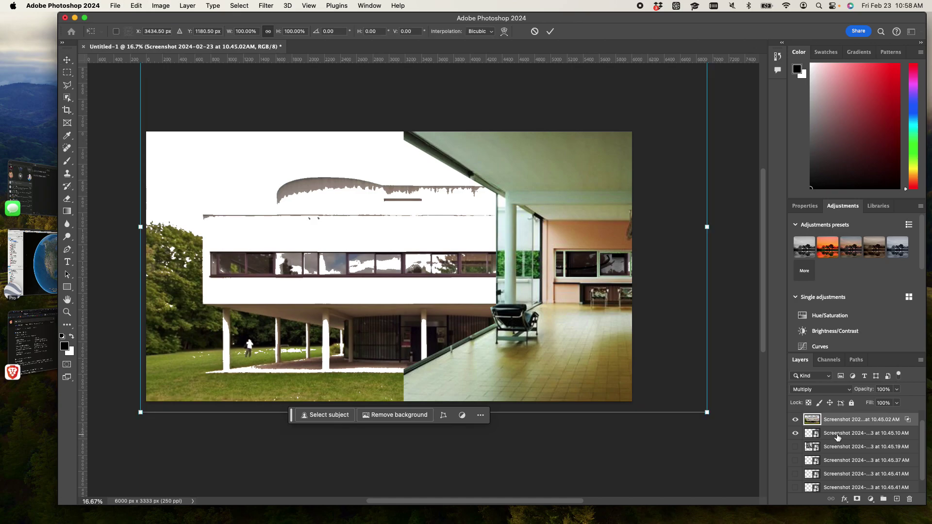
scroll(874, 457, up, 1)
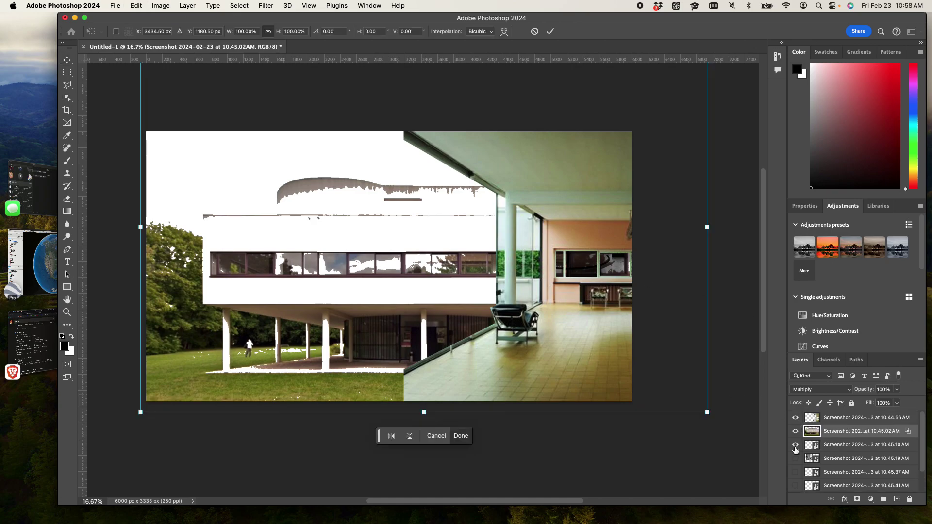
key(Escape)
click(795, 446)
click(795, 446)
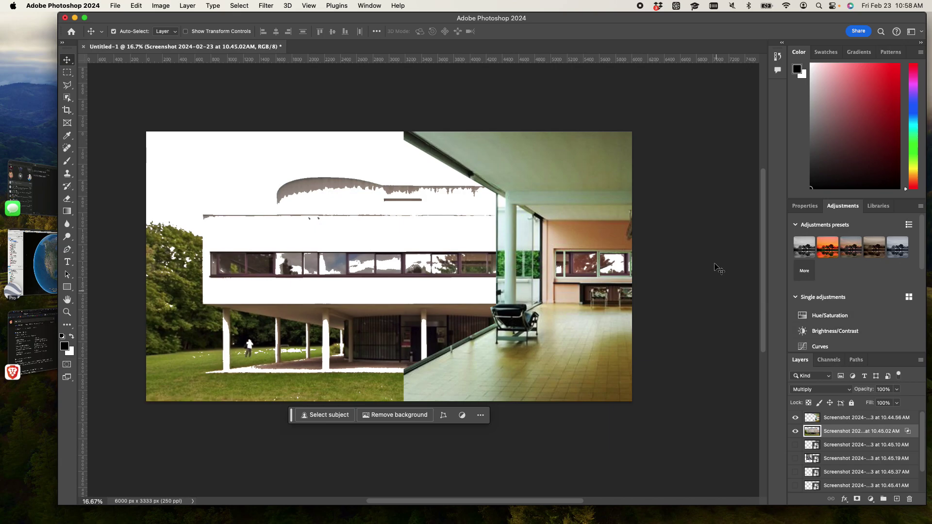
Enlarge the layer list and move the interior photo's layer directly below the exterior photo's layer
drag(719, 23, 645, 23)
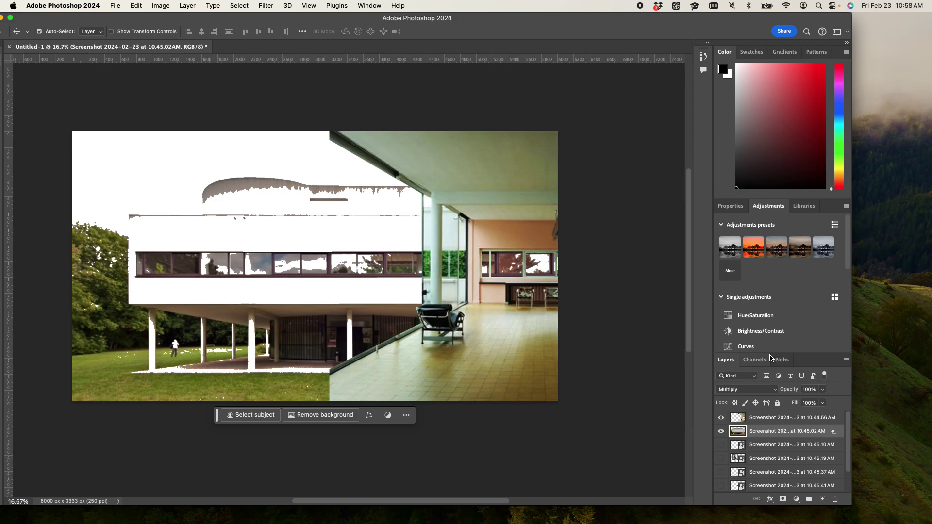
drag(770, 353, 772, 230)
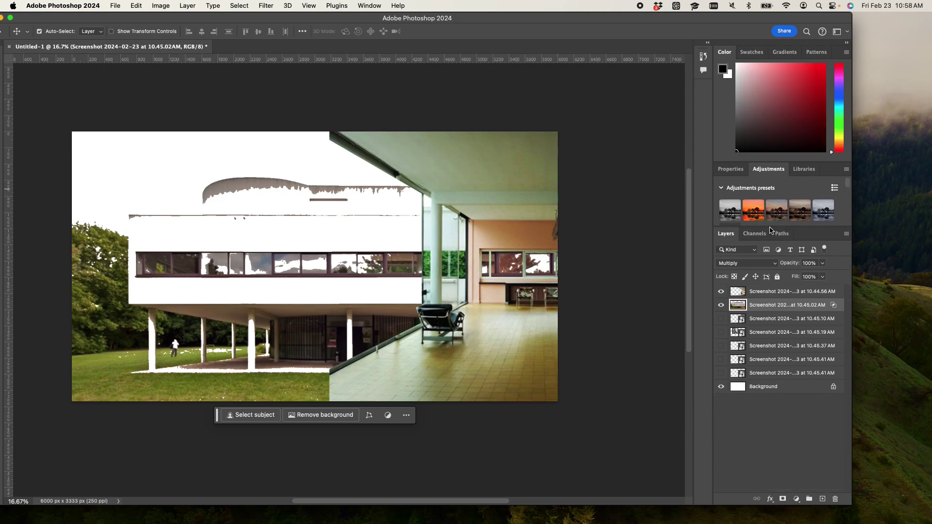
double_click(776, 296)
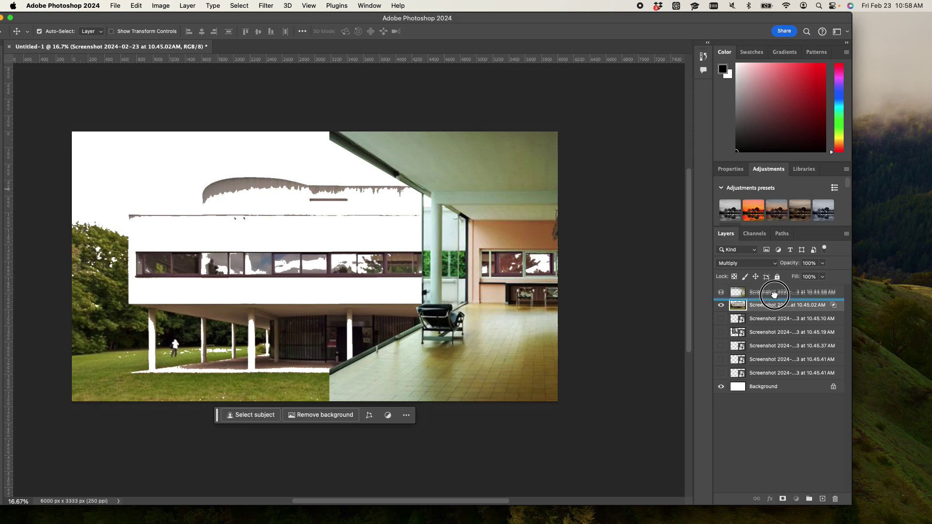
key(Return)
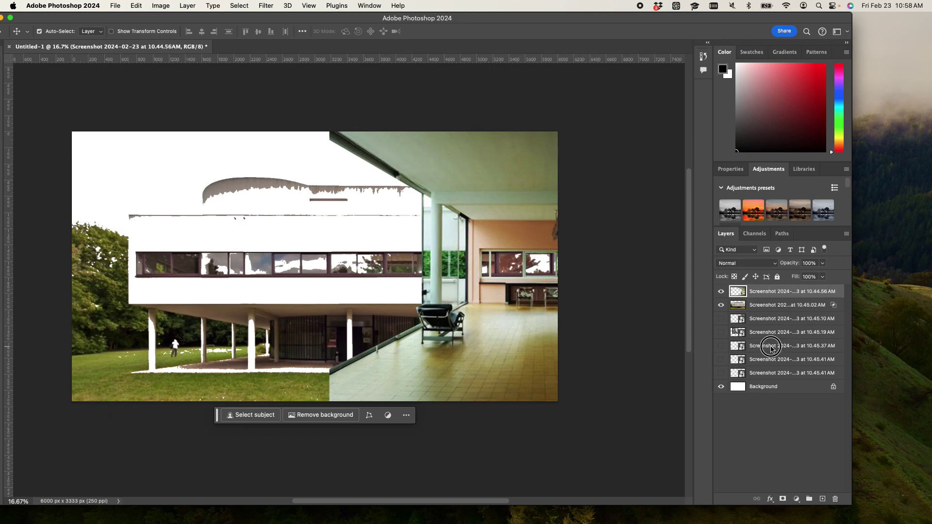
drag(764, 290, 760, 318)
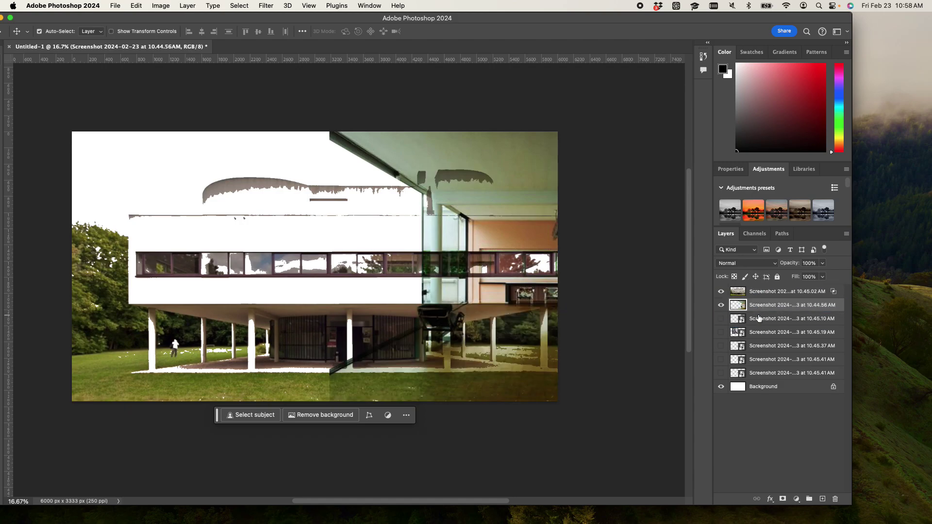
Move the spiral staircase photo's layer to the top of the layer stack and show it
click(725, 319)
click(724, 321)
drag(766, 323, 751, 296)
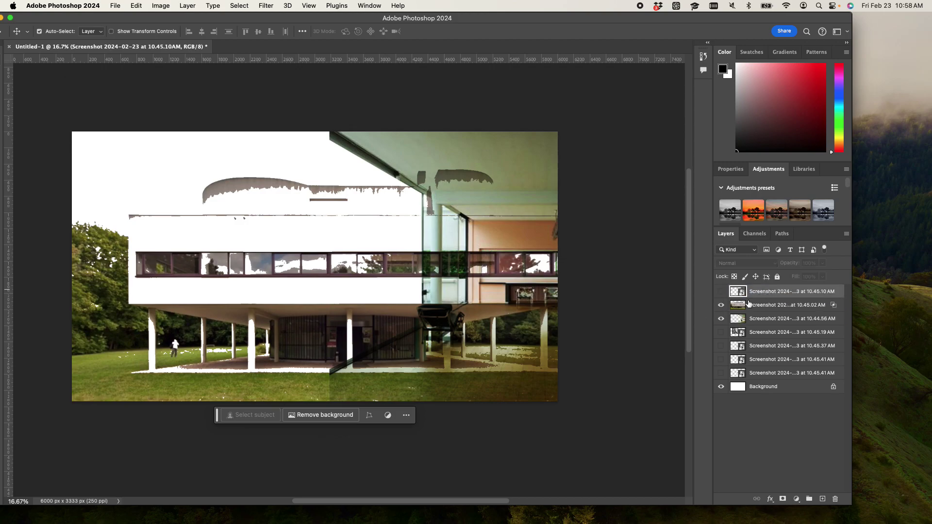
click(722, 292)
click(722, 293)
click(721, 292)
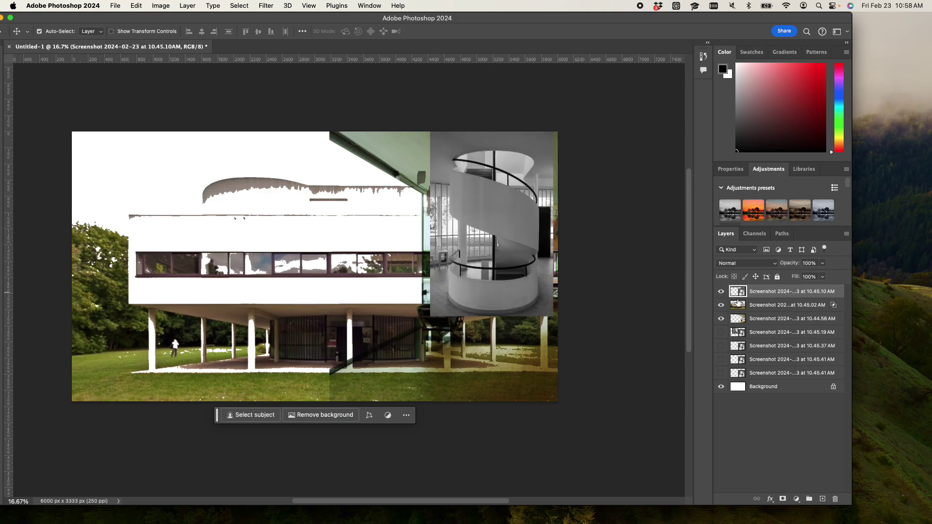
Move the spiral staircase photo over the villa's white facade, clear of the interior photo
drag(528, 221, 211, 364)
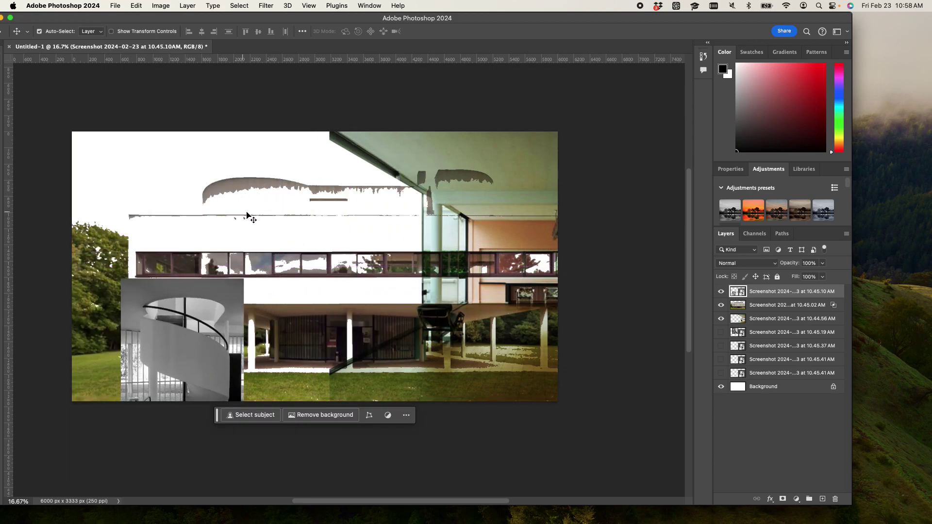
drag(207, 310, 308, 256)
key(super+equal)
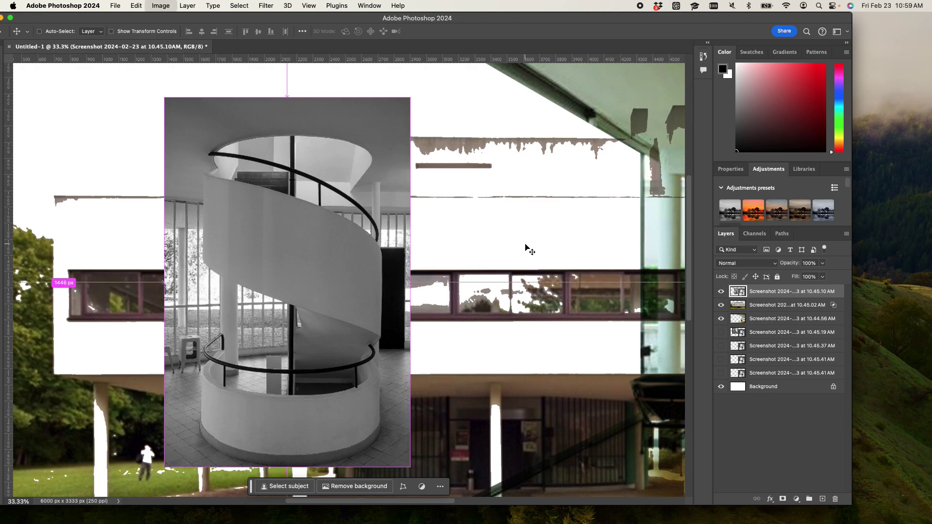
Lighten the staircase photo with Levels, setting the midtone input level to 1.69
key(super+l)
click(539, 176)
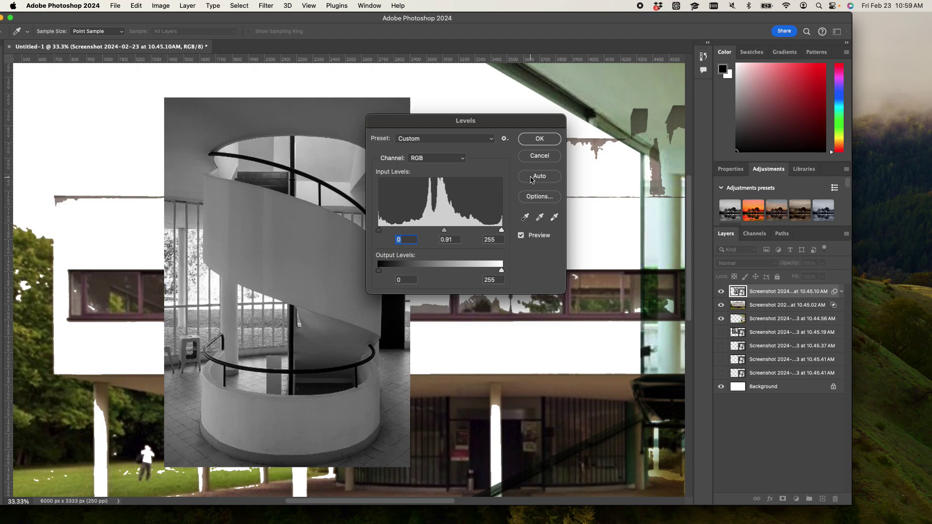
drag(440, 230, 417, 240)
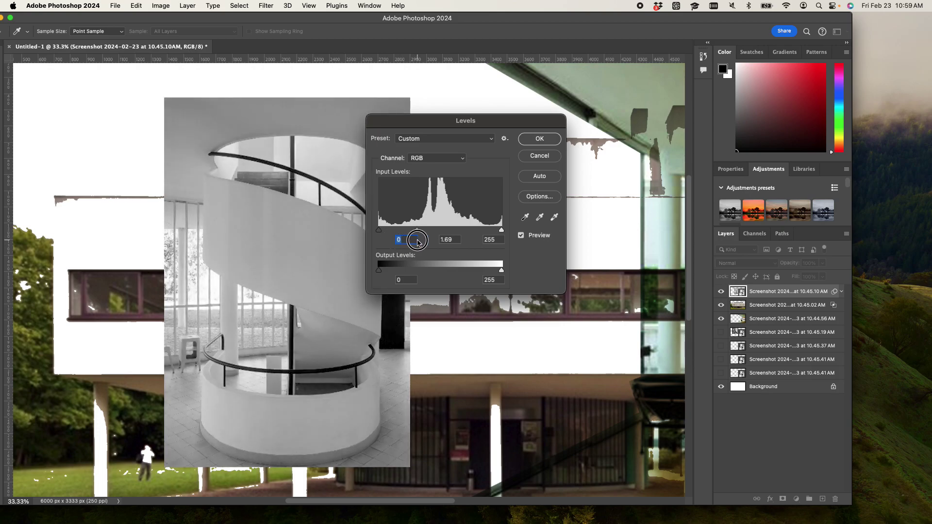
click(539, 139)
key(v)
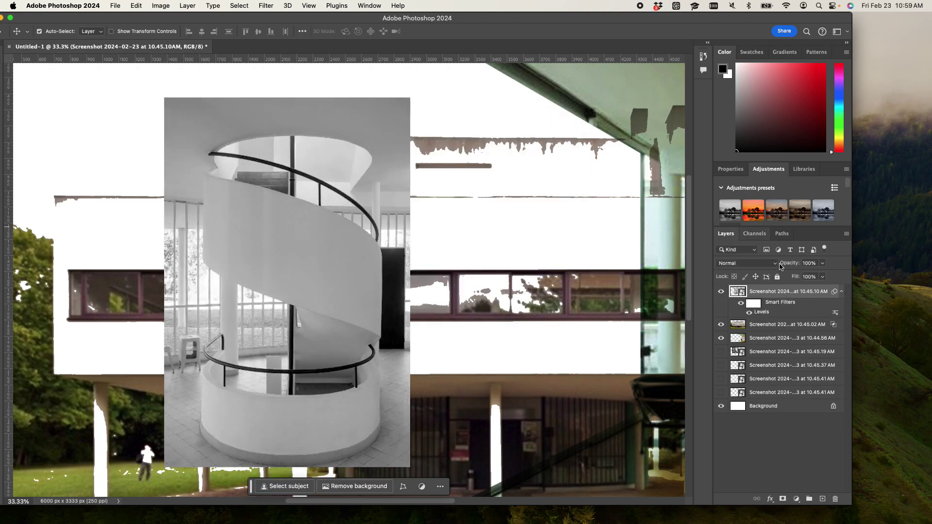
right_click(791, 295)
click(809, 297)
click(728, 175)
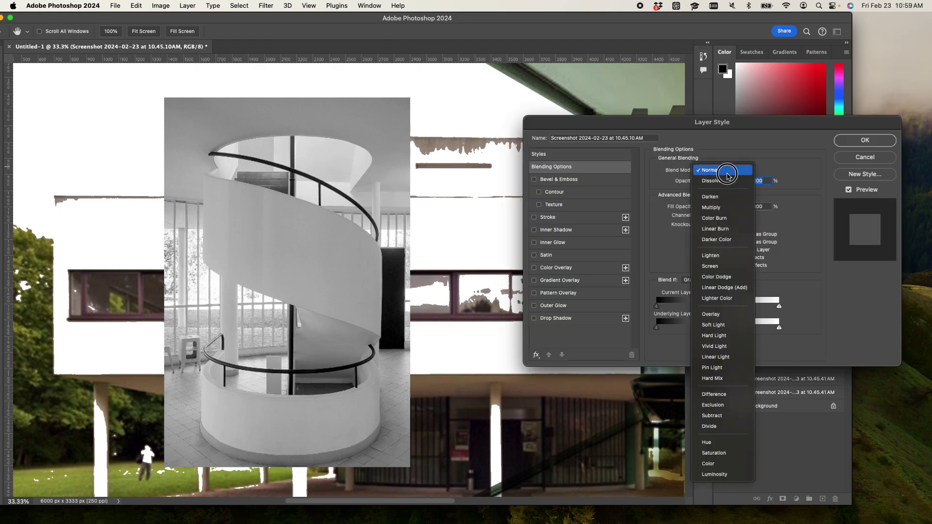
click(723, 207)
drag(774, 309, 823, 307)
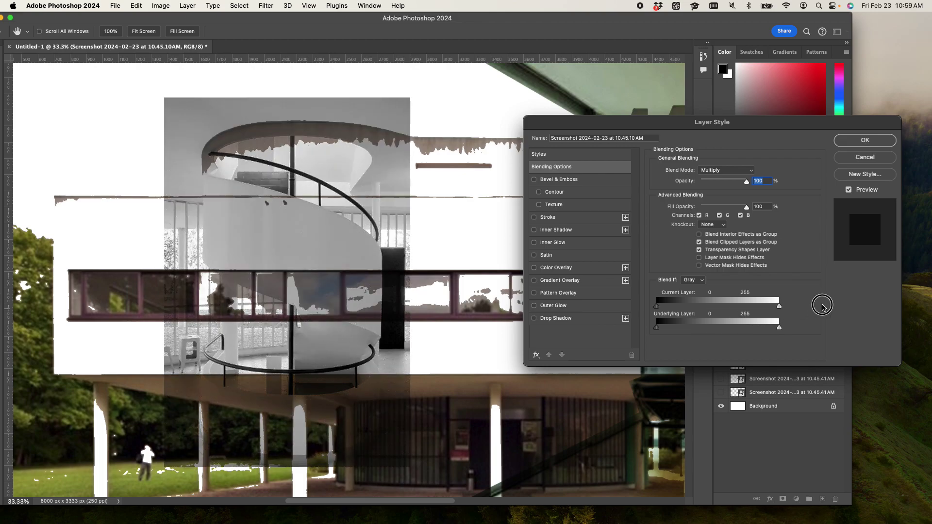
click(865, 157)
Start a Polygonal Lasso outline at the staircase photo's upper edge and trace down the staircase's left side and around its curved base
scroll(374, 255, down, 3)
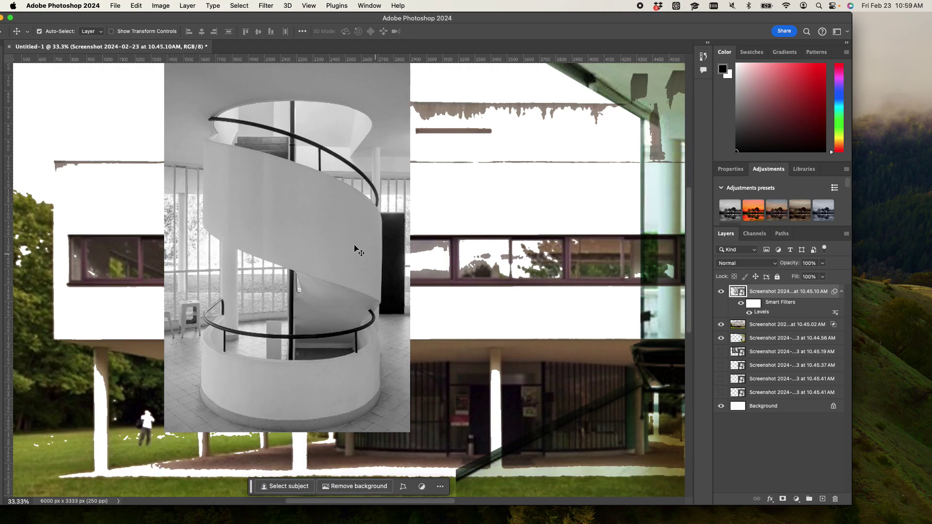
scroll(54, 113, up, 1)
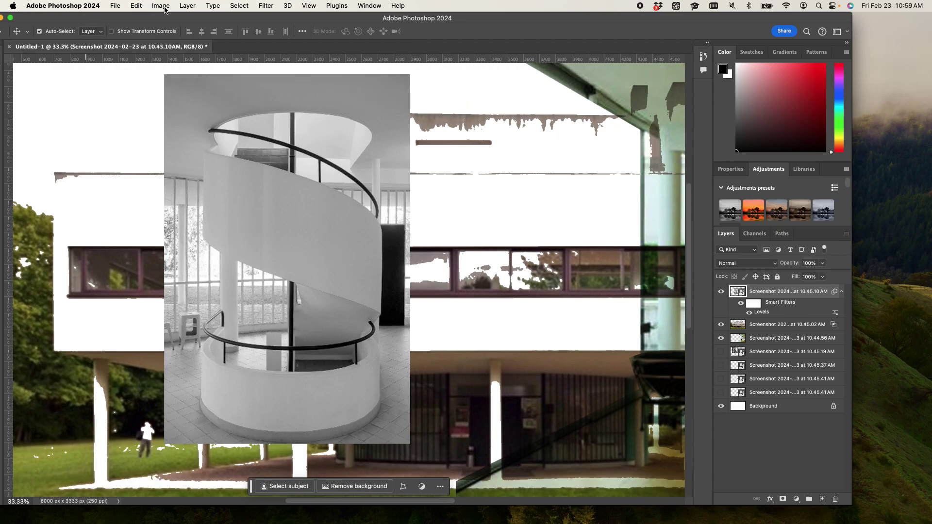
click(227, 18)
drag(221, 18, 267, 19)
click(43, 88)
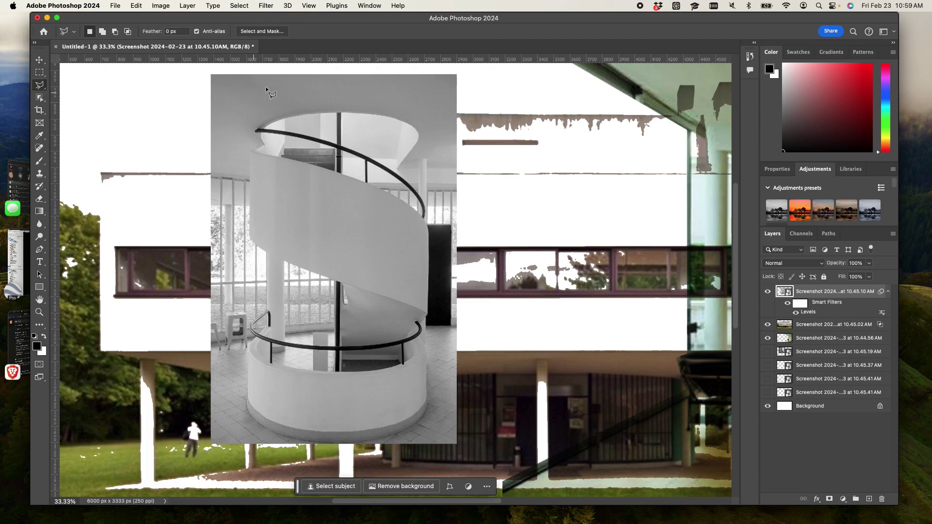
click(250, 75)
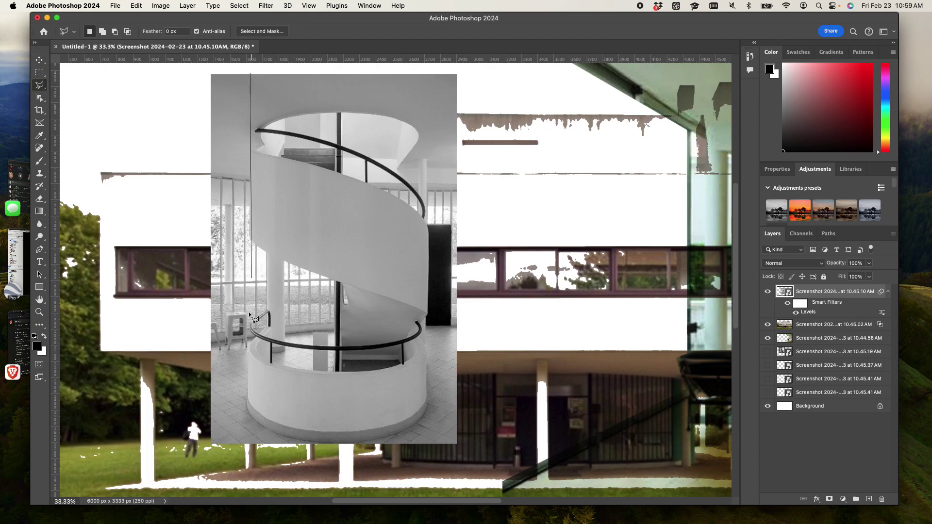
key(BackSpace)
click(248, 237)
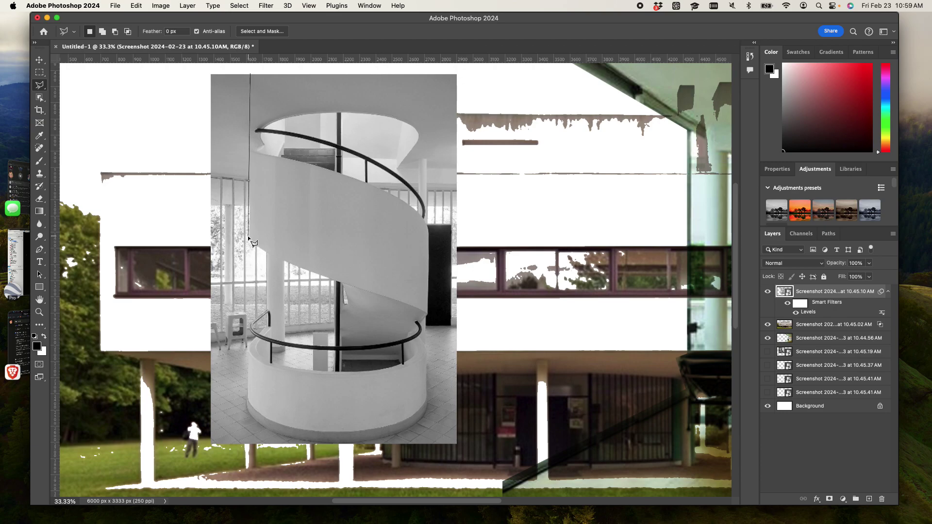
click(267, 252)
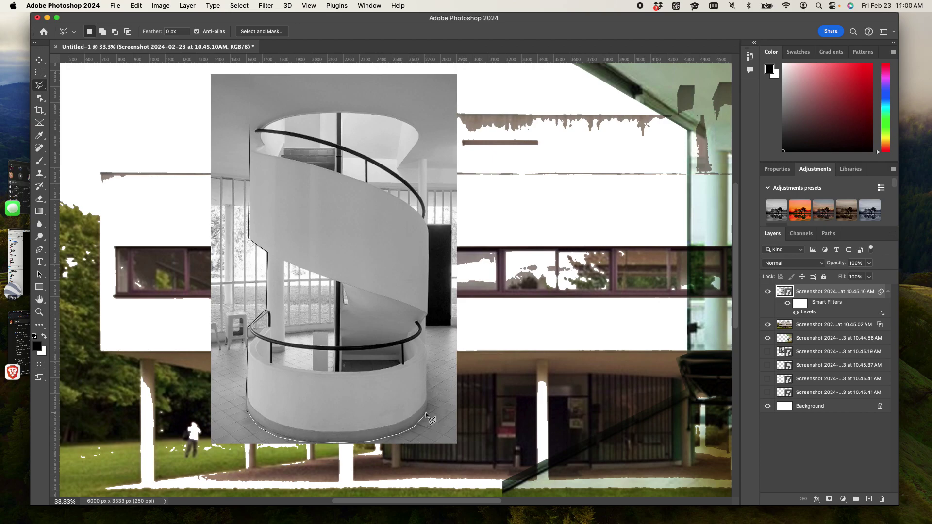
Continue the lasso outline closely around the right curve of the staircase's base and up its outer wall
scroll(426, 415, up, 15)
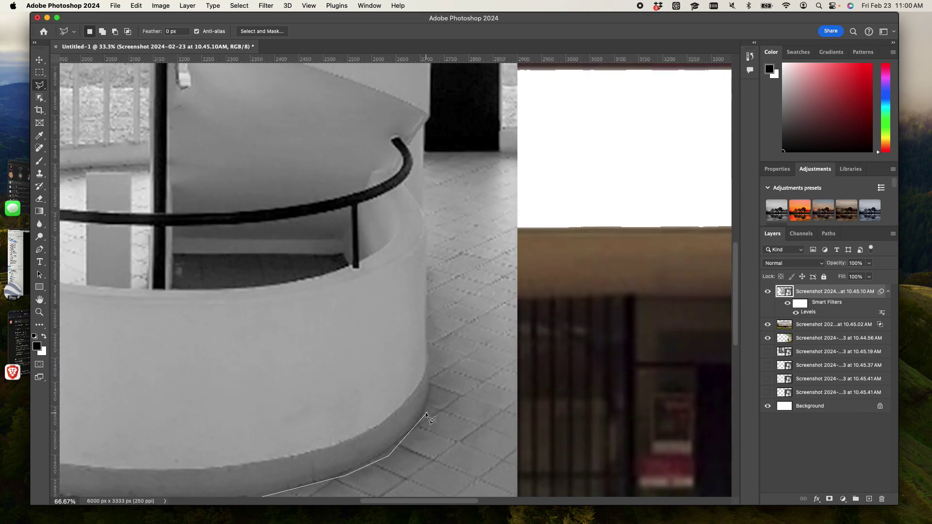
scroll(429, 385, up, 2)
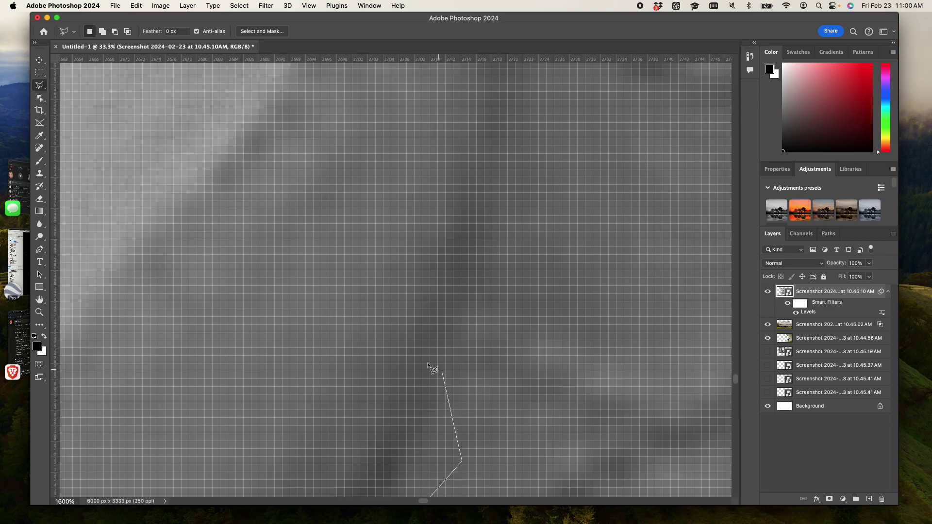
click(433, 369)
click(503, 131)
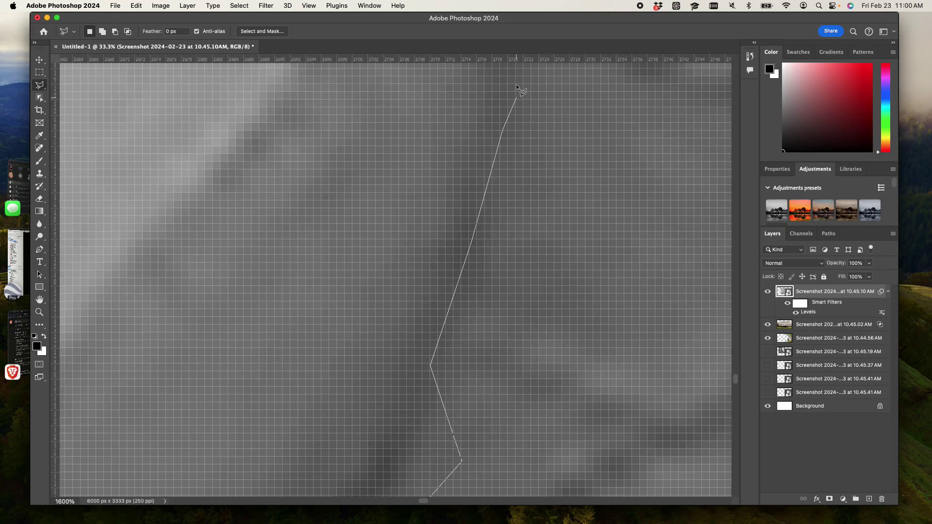
scroll(515, 76, down, 5)
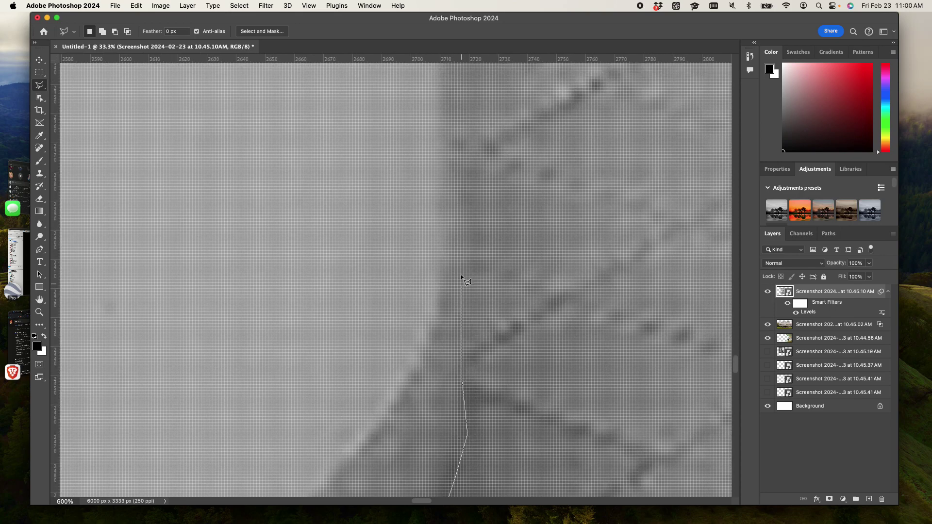
click(456, 169)
scroll(438, 100, down, 1)
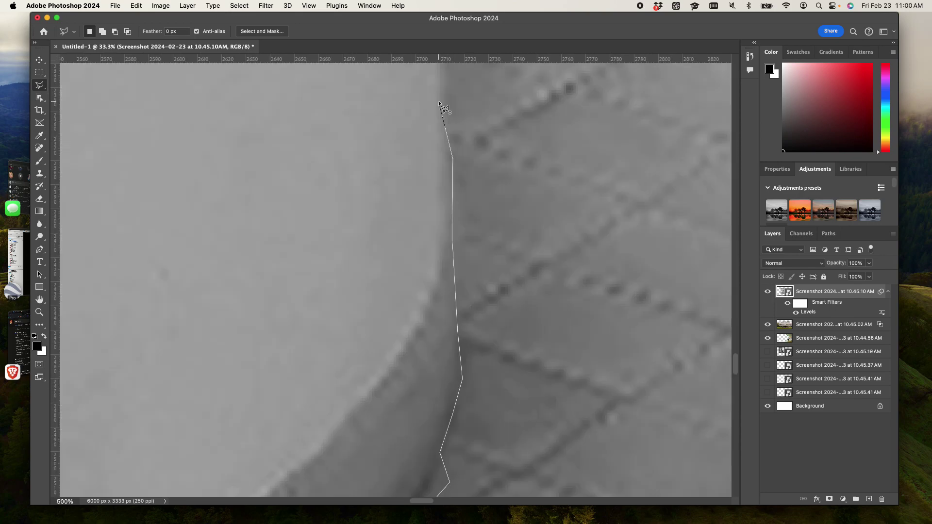
Trace the staircase's right side up past the photo's upper edge and close the lasso selection at its starting point
scroll(438, 100, down, 7)
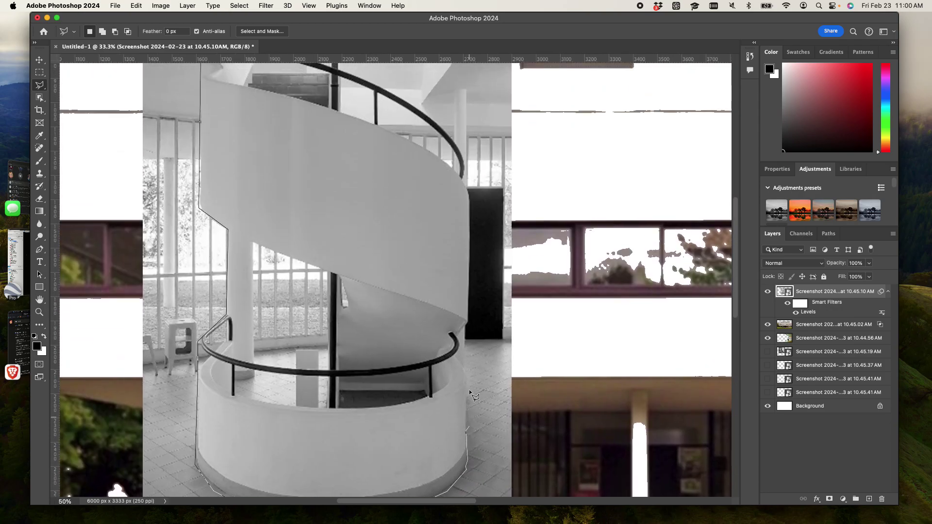
click(461, 342)
click(467, 322)
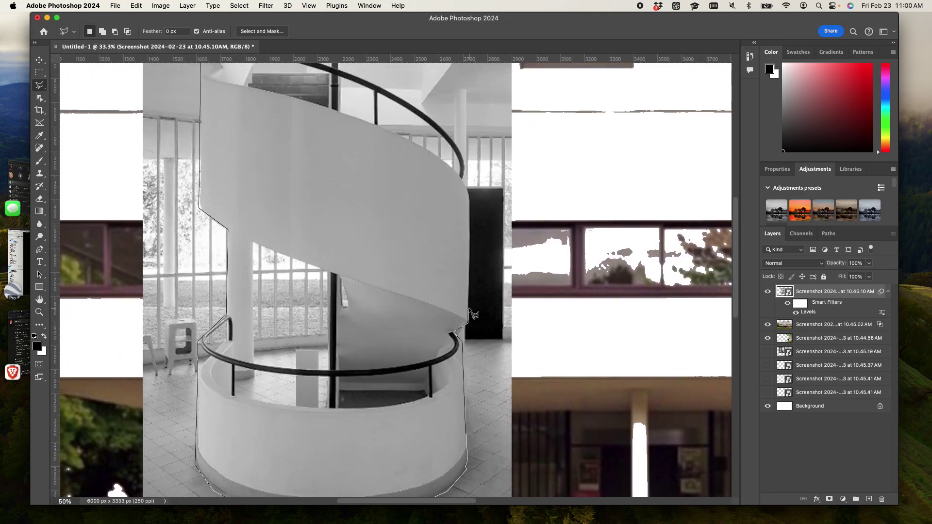
click(471, 194)
scroll(463, 161, up, 10)
click(465, 236)
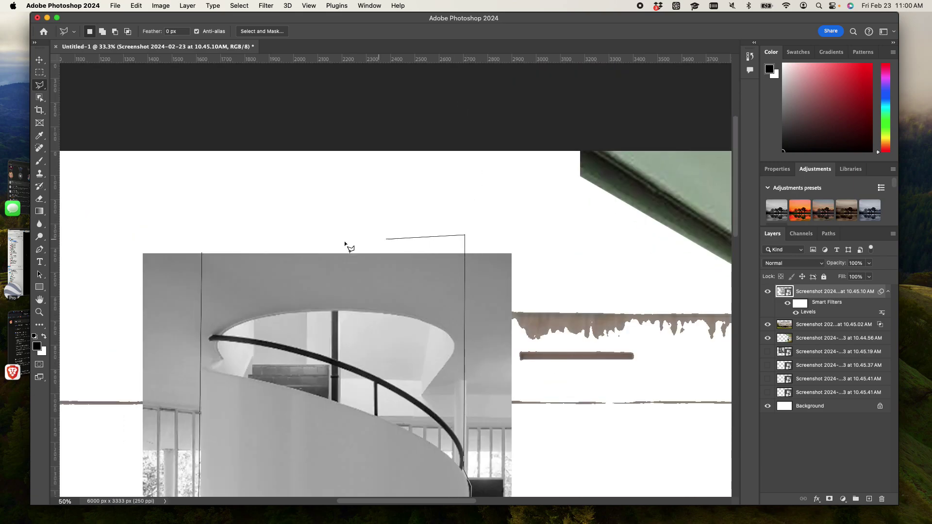
click(201, 254)
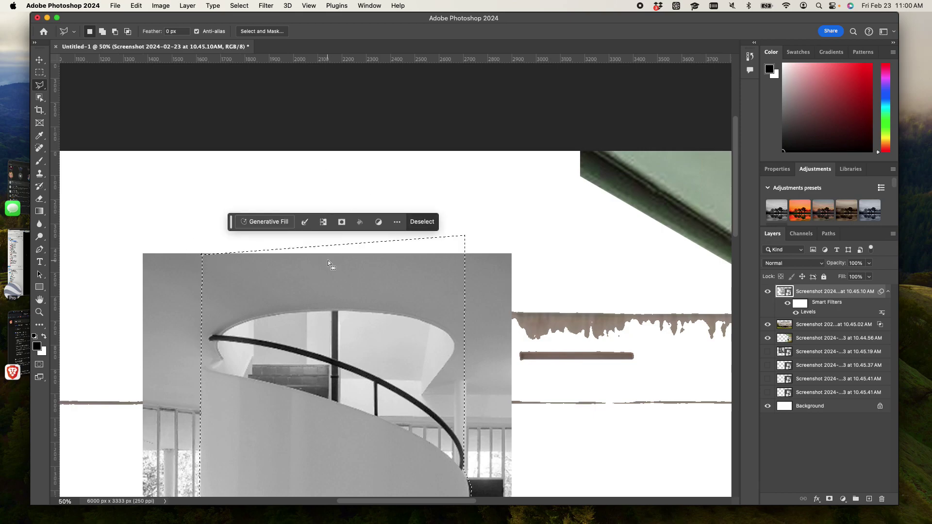
Rasterize the staircase photo's smart object so that it can be edited with the Eraser
key(super+minus)
key(super+minus)
key(super+minus)
scroll(389, 320, down, 3)
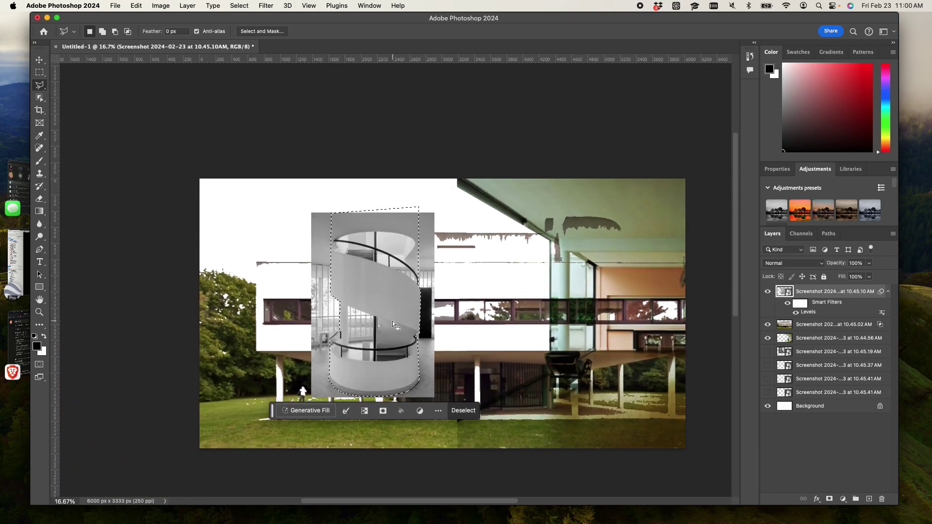
key(super+plus)
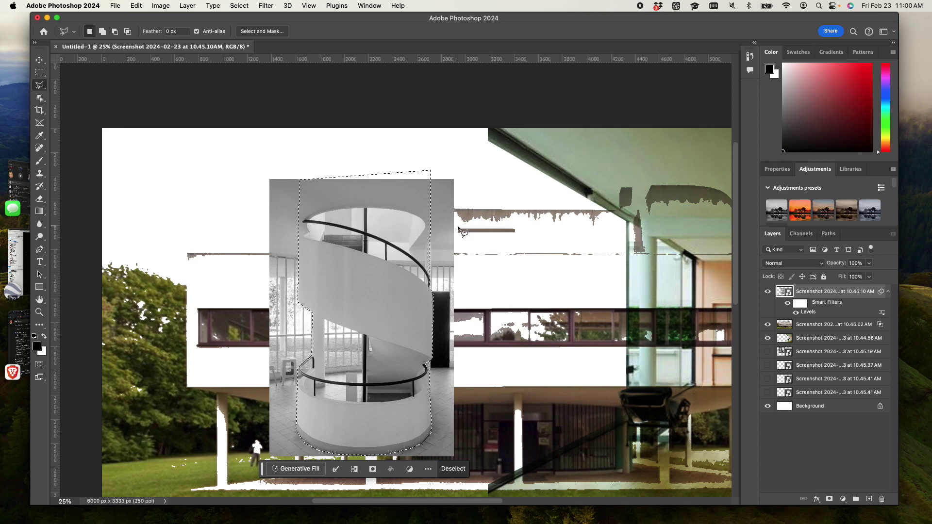
key(e)
click(380, 201)
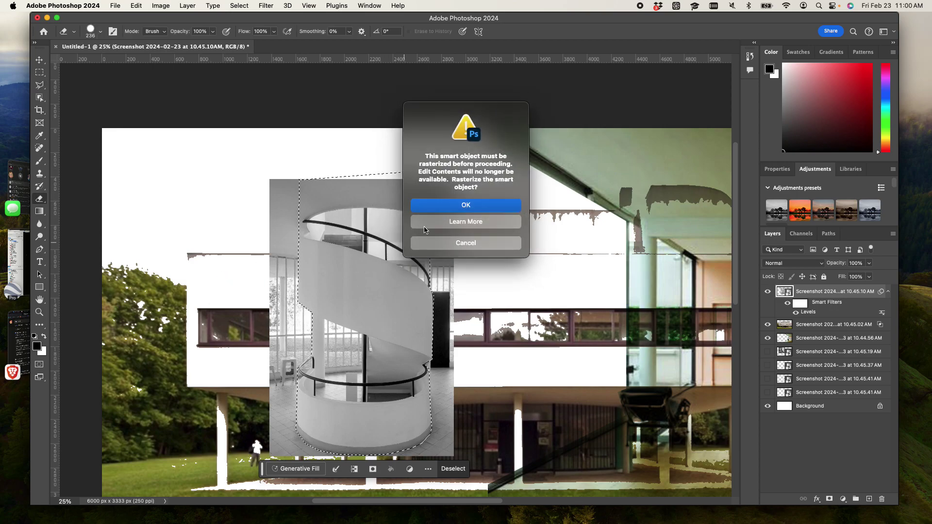
click(466, 205)
Convert the staircase photo's layer to a smart object and rasterize it again
right_click(850, 293)
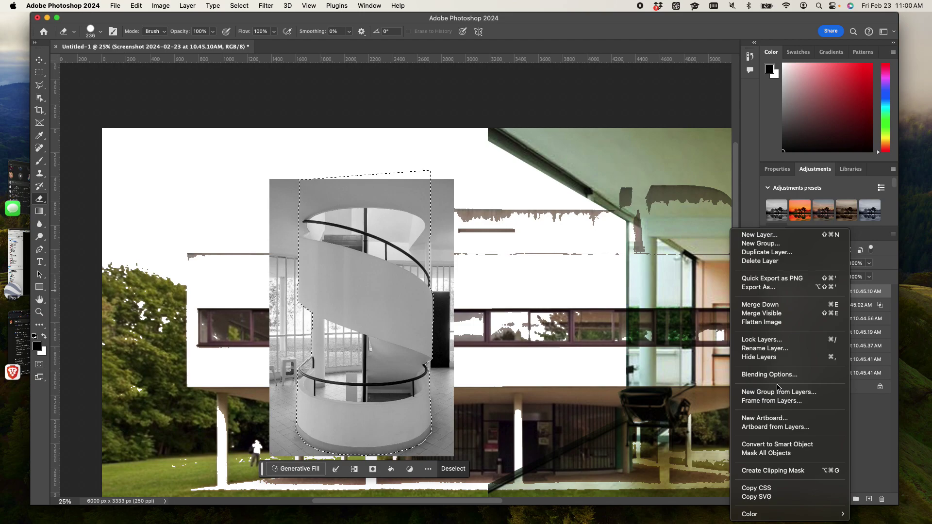
click(776, 444)
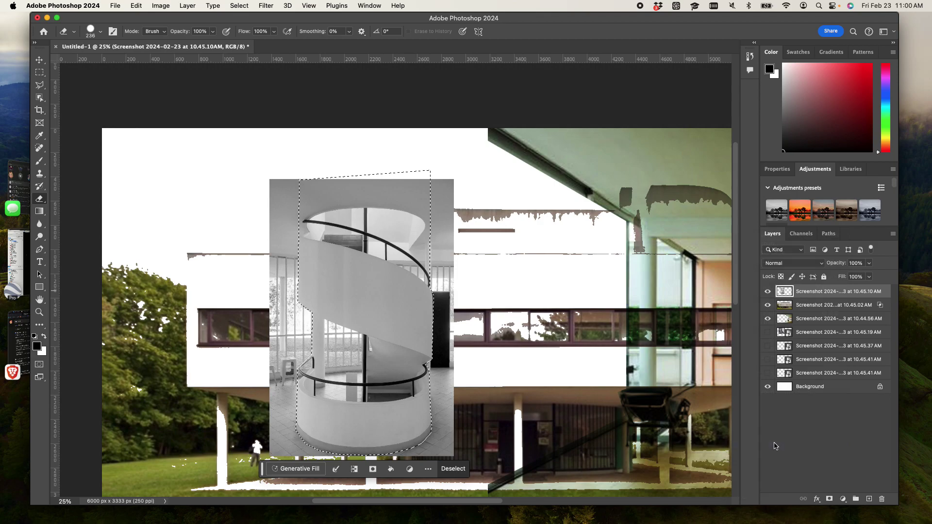
right_click(818, 296)
scroll(850, 356, down, 5)
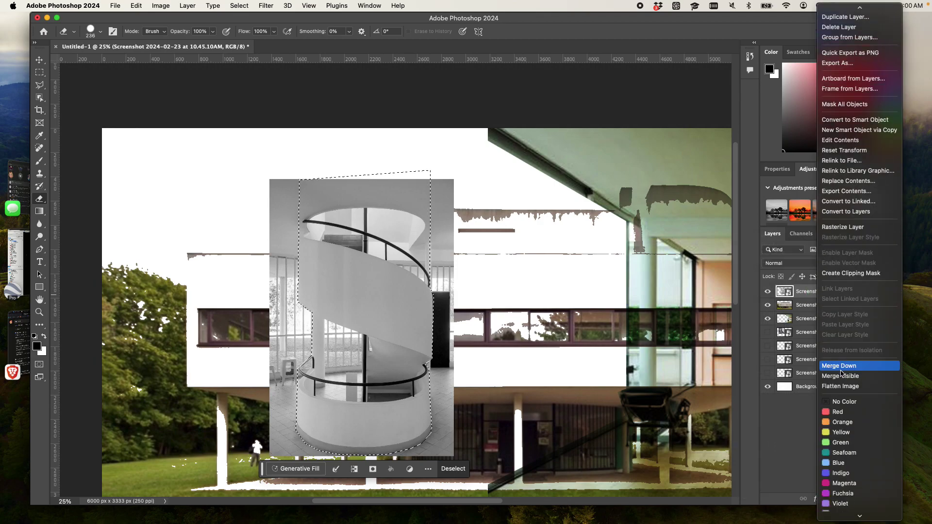
click(857, 227)
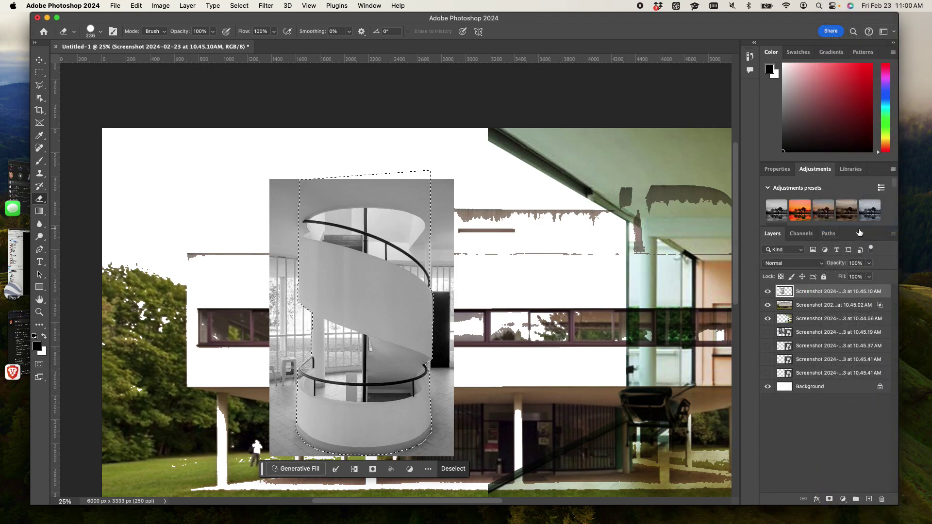
Try erasing inside the staircase selection and undo the eraser stroke
mouse_move(358, 318)
mouse_down()
mouse_move(348, 249)
mouse_move(453, 262)
mouse_move(218, 327)
mouse_move(245, 303)
mouse_move(470, 273)
mouse_move(463, 318)
mouse_move(198, 389)
mouse_move(212, 373)
mouse_move(428, 311)
mouse_move(425, 334)
mouse_move(387, 356)
mouse_up()
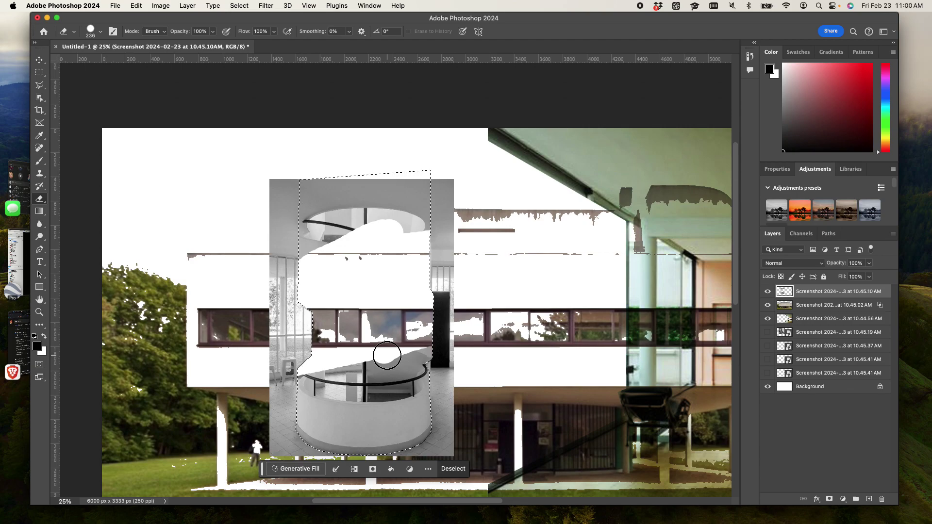
key(super+z)
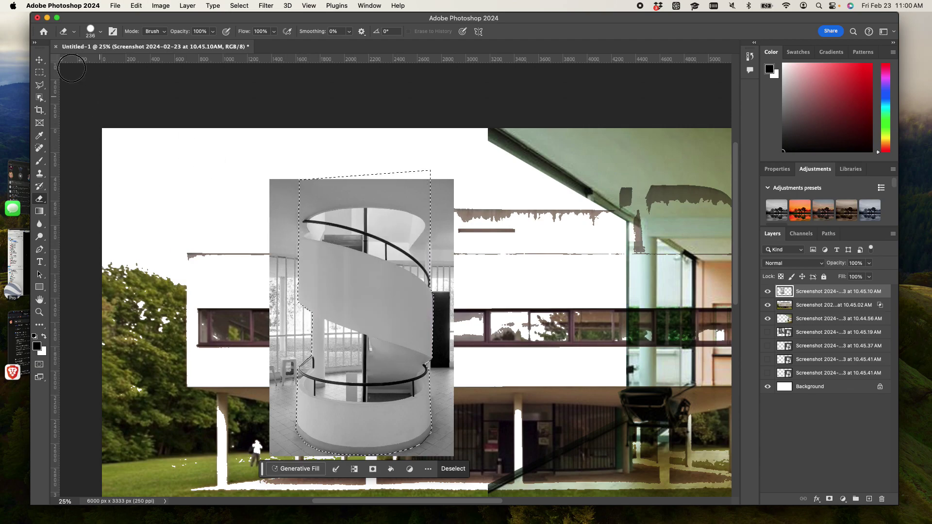
Invert the selection and erase the parts of the staircase photo outside the traced outline
click(39, 78)
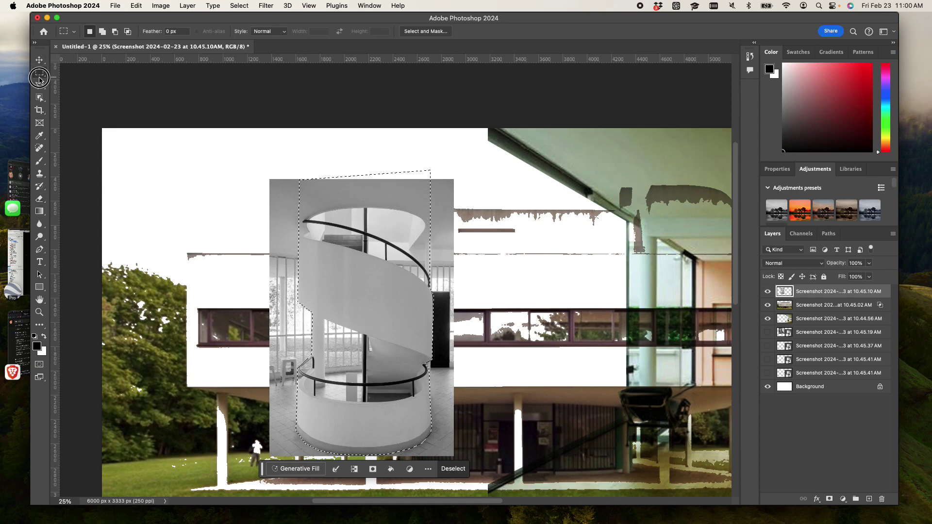
right_click(354, 253)
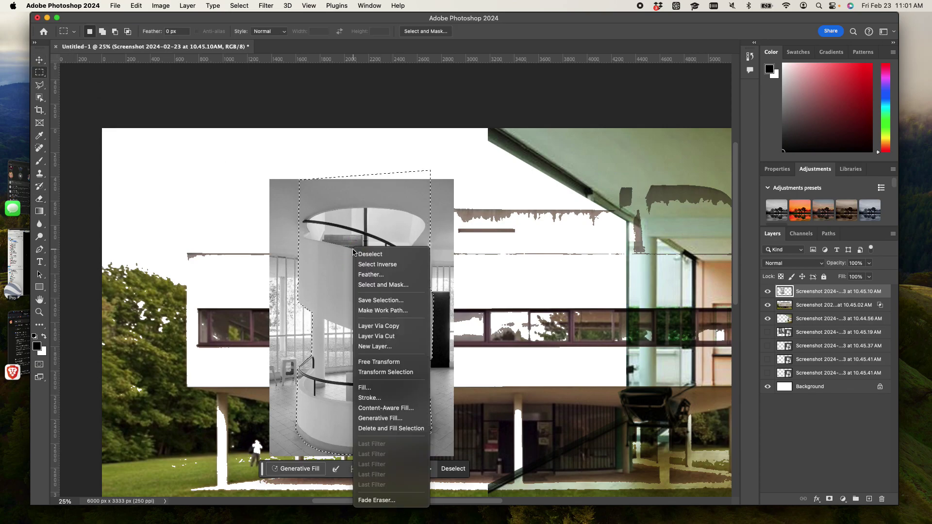
click(389, 265)
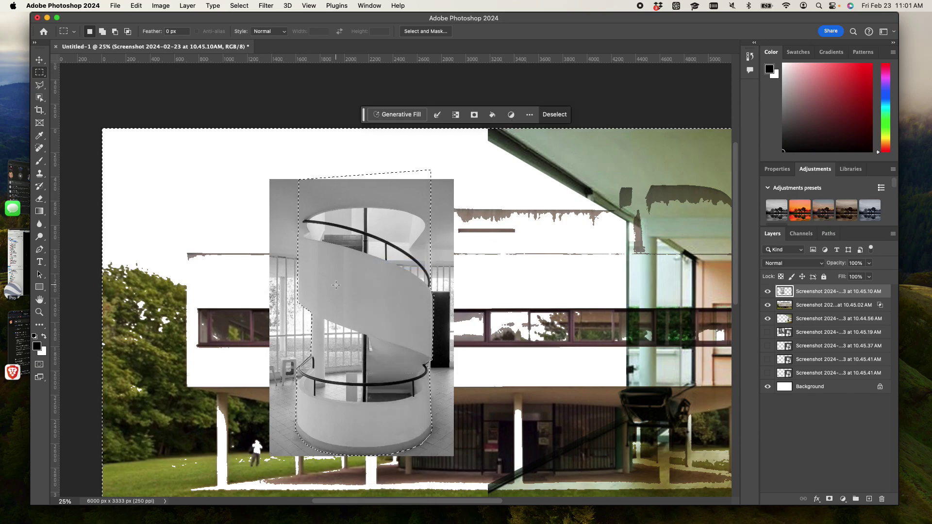
key(e)
mouse_move(306, 198)
mouse_down()
mouse_move(341, 167)
mouse_move(333, 178)
mouse_move(121, 222)
mouse_move(420, 161)
mouse_move(294, 222)
mouse_move(189, 240)
mouse_move(592, 152)
mouse_move(250, 266)
mouse_move(570, 195)
mouse_move(261, 298)
mouse_move(336, 281)
mouse_move(510, 272)
mouse_move(231, 361)
mouse_move(588, 275)
mouse_move(211, 406)
mouse_move(329, 358)
mouse_move(496, 336)
mouse_move(161, 445)
mouse_move(477, 391)
mouse_move(514, 369)
mouse_move(275, 447)
mouse_move(314, 421)
mouse_move(492, 424)
mouse_move(376, 477)
mouse_move(456, 450)
mouse_move(281, 457)
mouse_move(355, 389)
mouse_move(318, 433)
mouse_up()
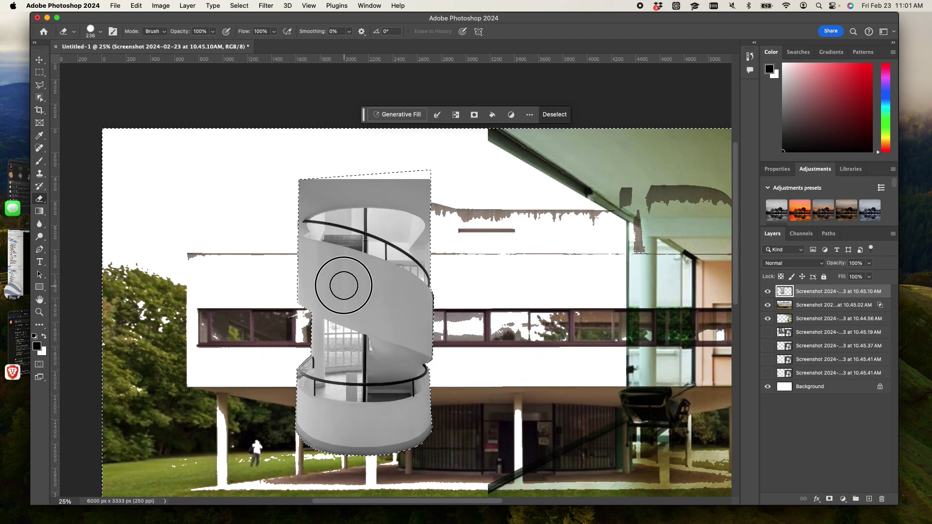
Check the edges of the cut-out staircase and clear the selection
key(super+equal)
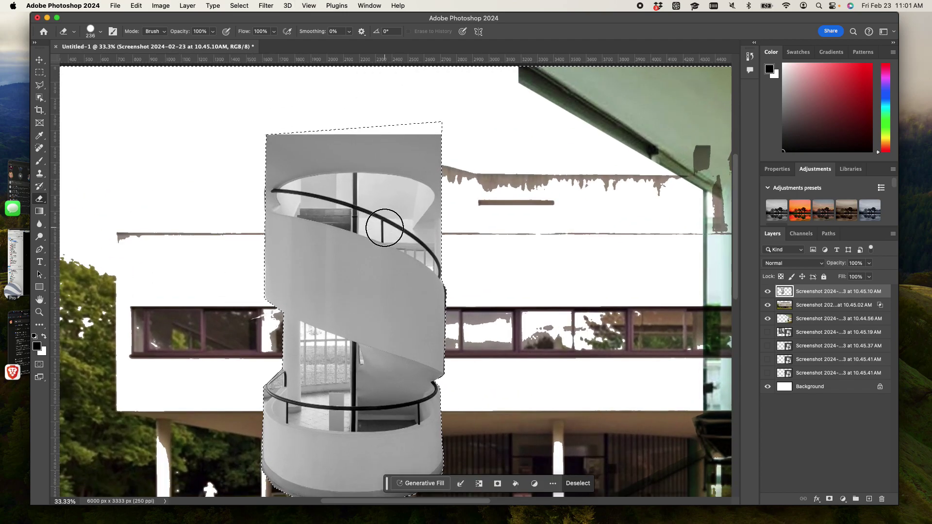
scroll(385, 228, down, 2)
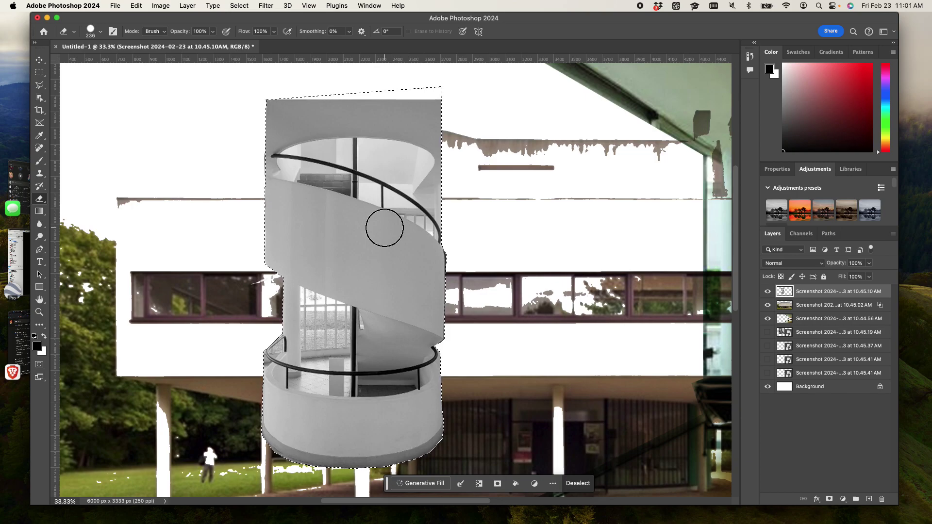
key(super+minus)
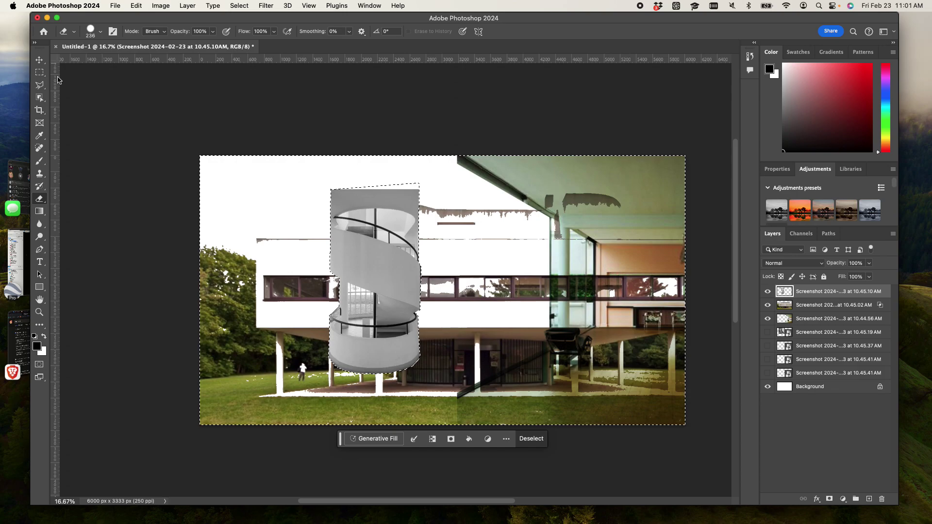
click(40, 59)
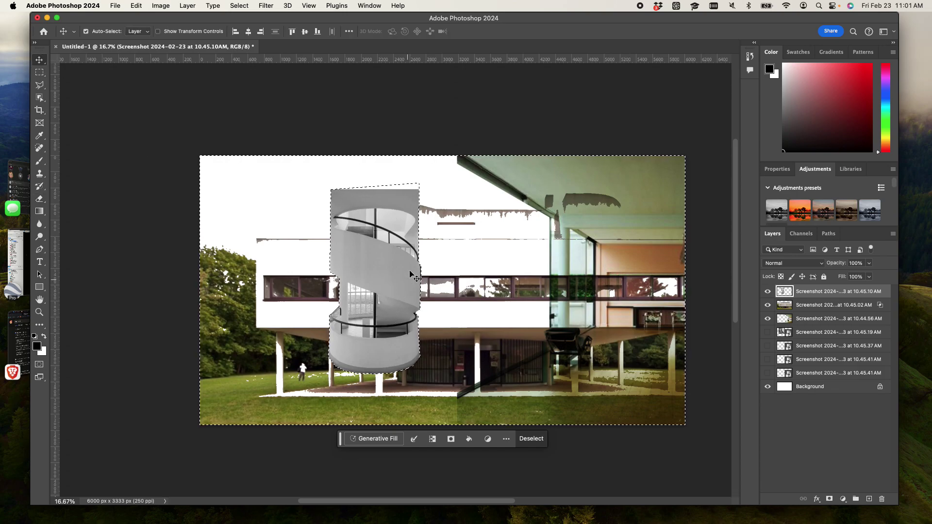
scroll(383, 216, up, 5)
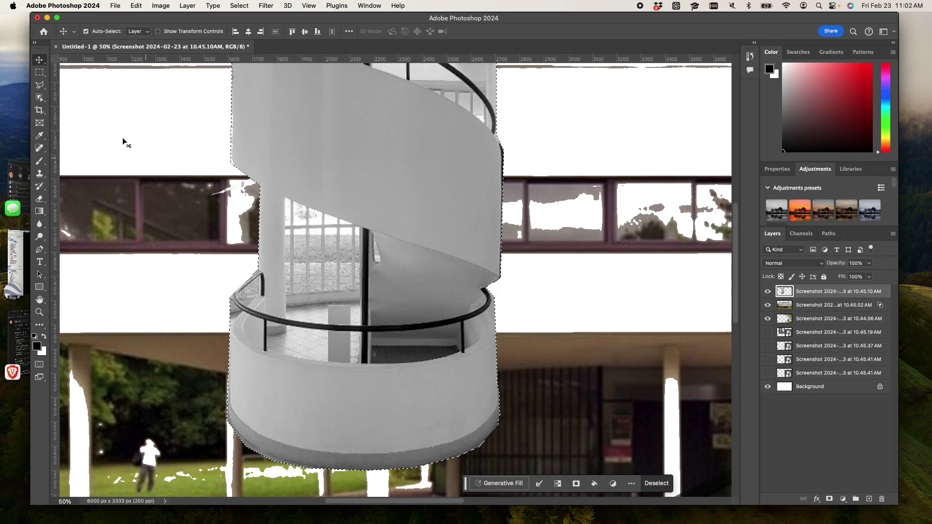
click(39, 72)
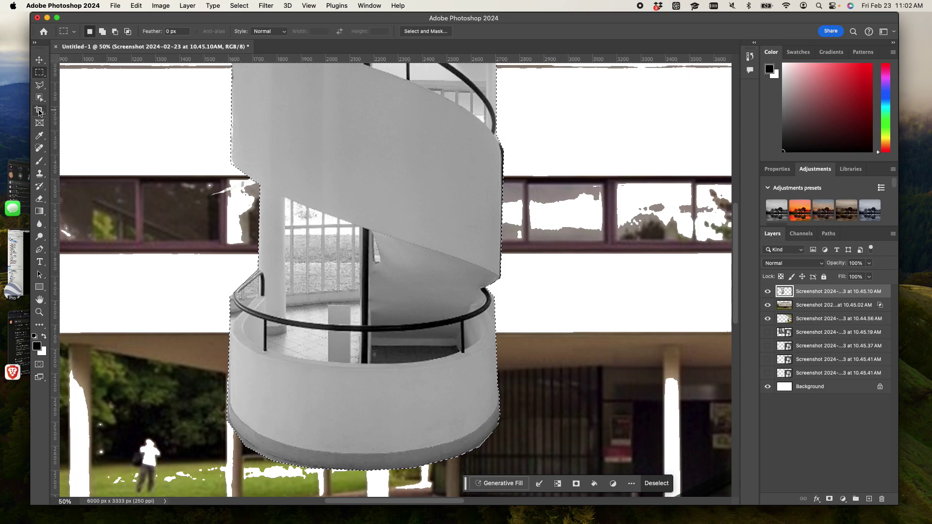
click(210, 192)
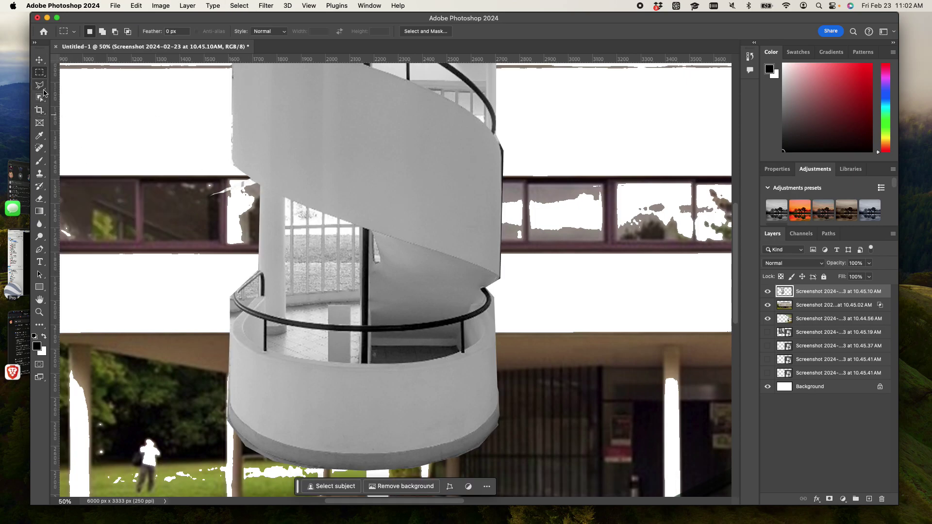
Outline the staircase's lower opening, between the white column and the black pole, with the Polygonal Lasso
click(41, 86)
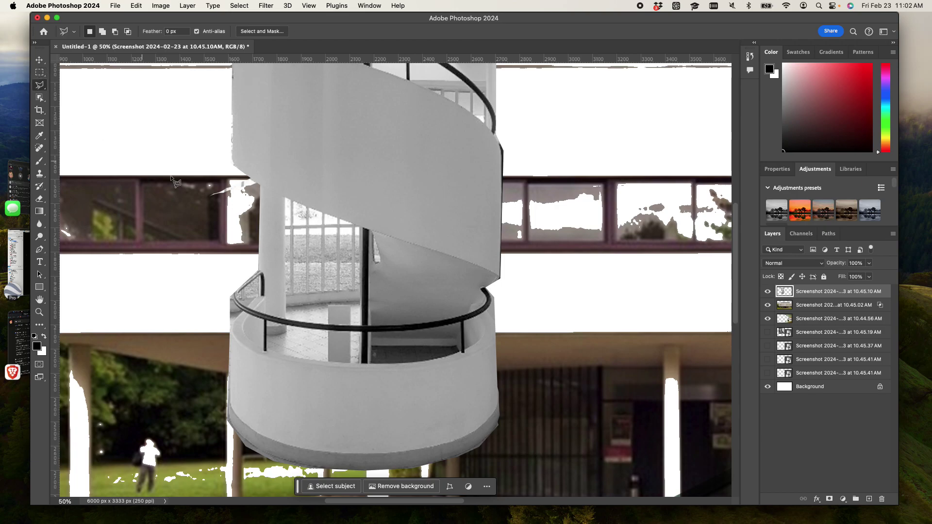
click(286, 198)
click(287, 304)
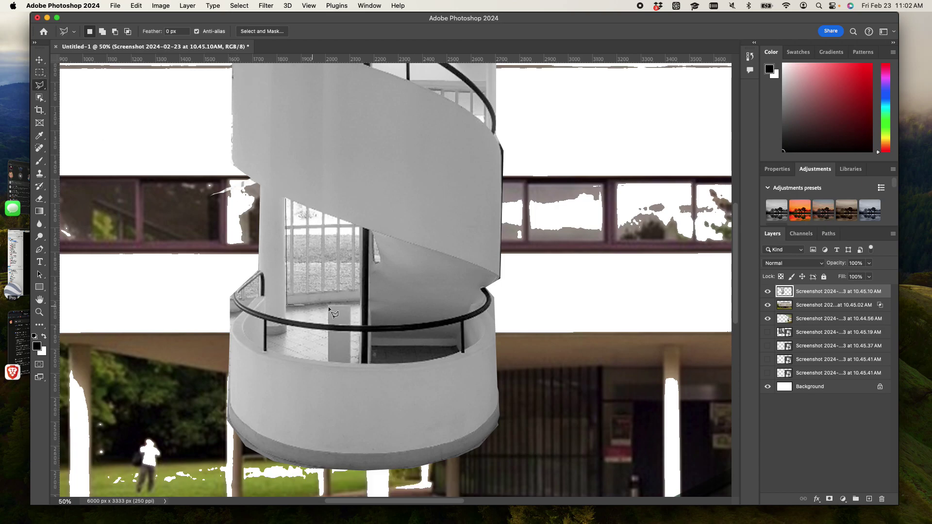
click(359, 300)
click(362, 227)
click(286, 198)
Add the upper opening between the black pole and the right inner wall, above the handrail, to the selection
scroll(374, 180, up, 4)
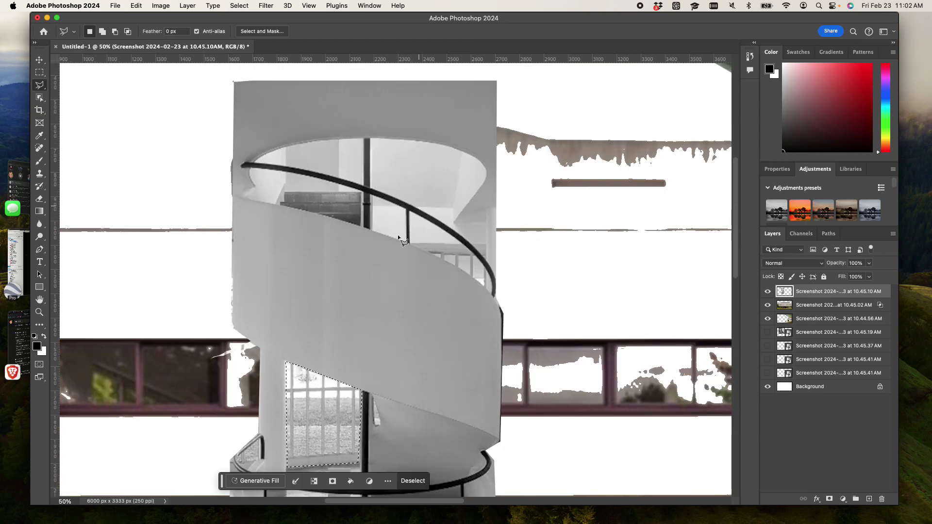
key(shift)
shift+click(371, 137)
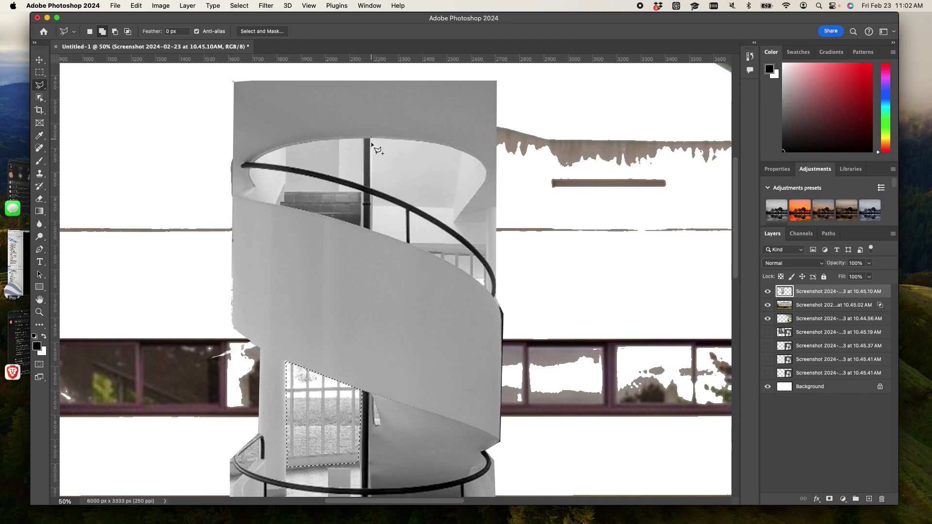
click(372, 188)
click(409, 204)
click(456, 206)
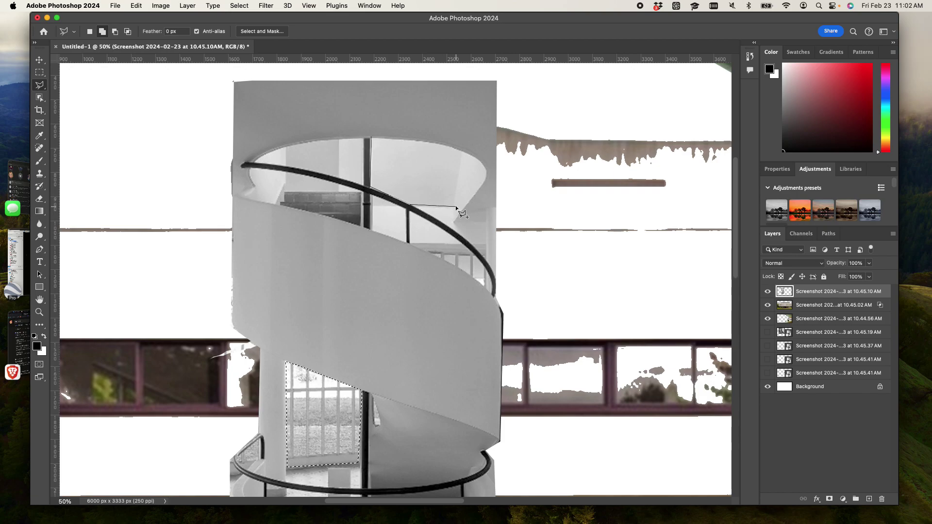
click(460, 151)
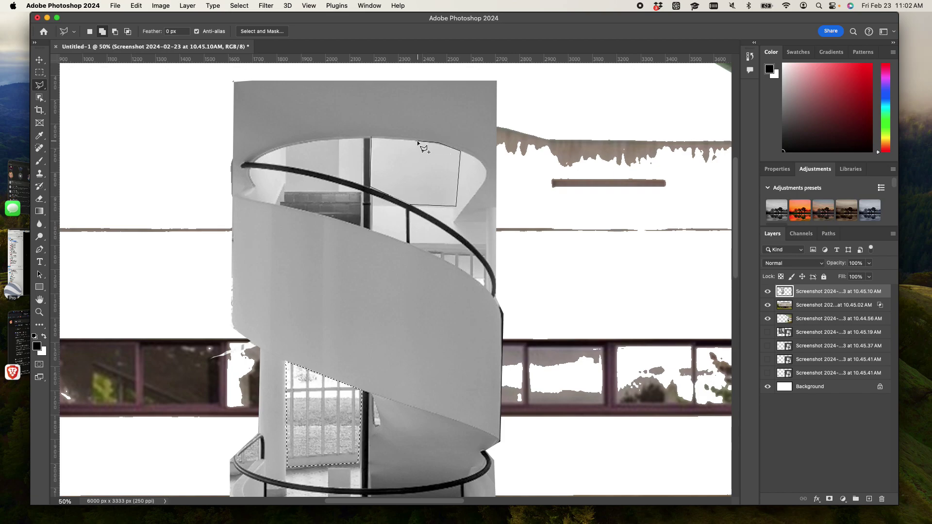
click(376, 141)
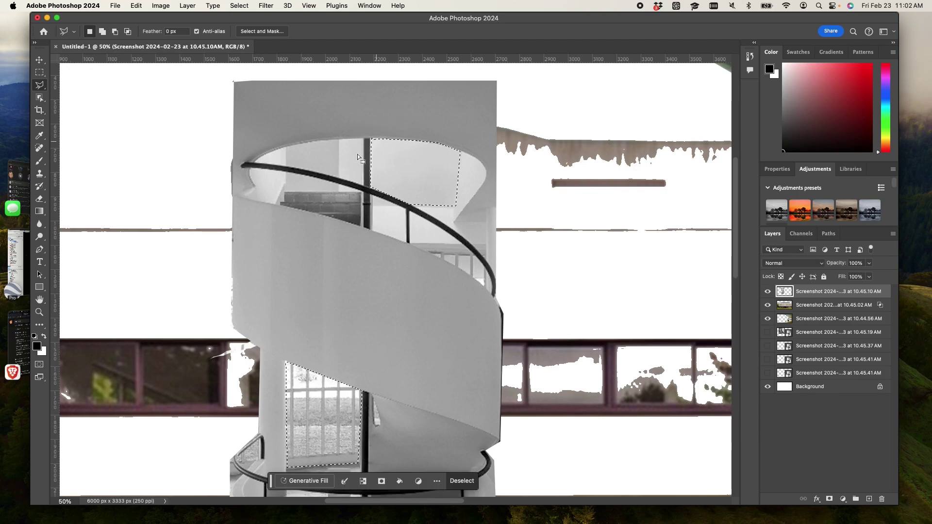
Add the upper opening on the left side of the black pole, above the curved handrail, to the selection
click(364, 139)
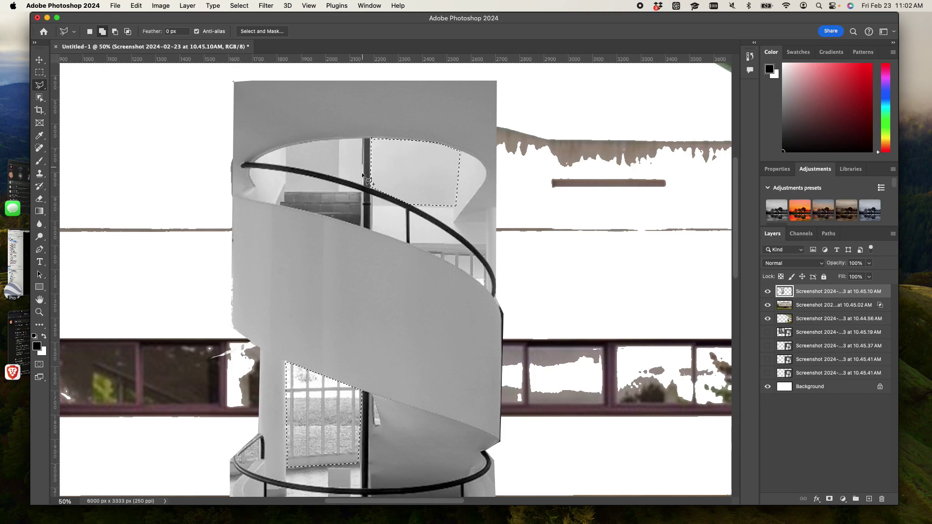
click(363, 182)
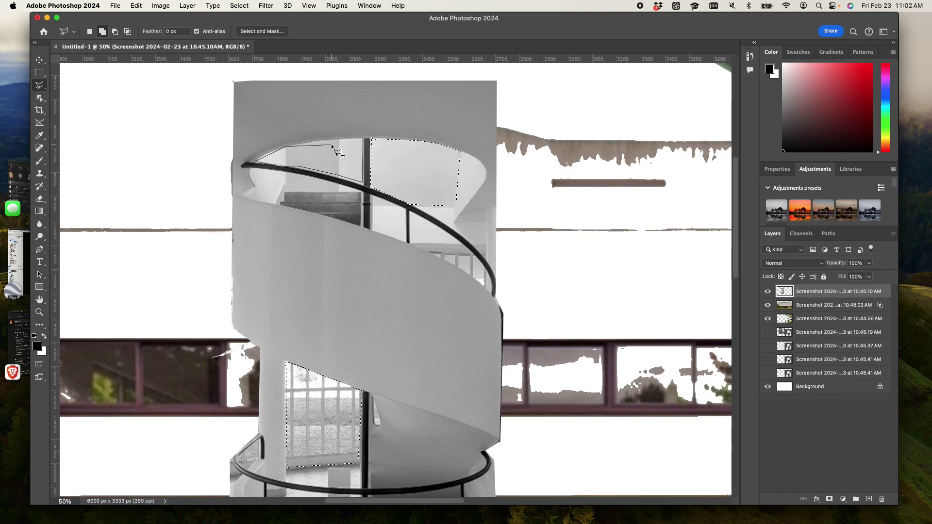
click(361, 138)
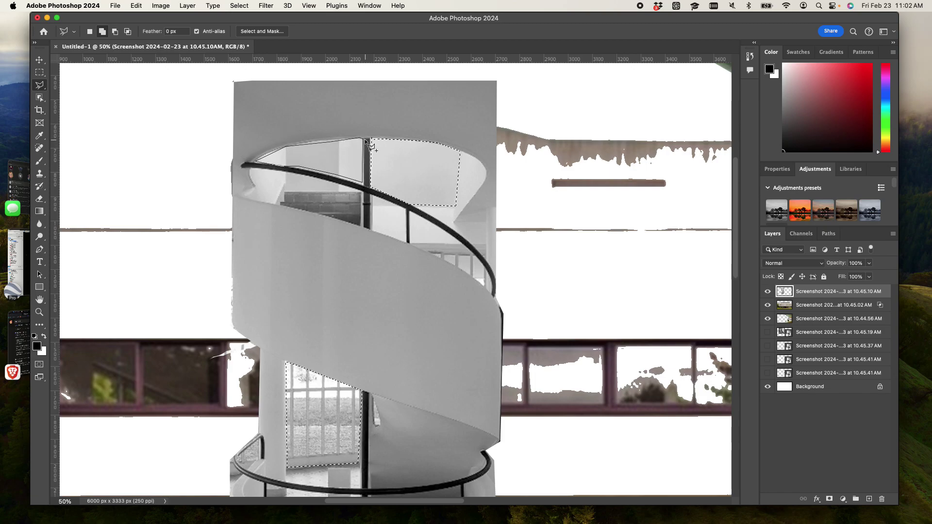
click(364, 150)
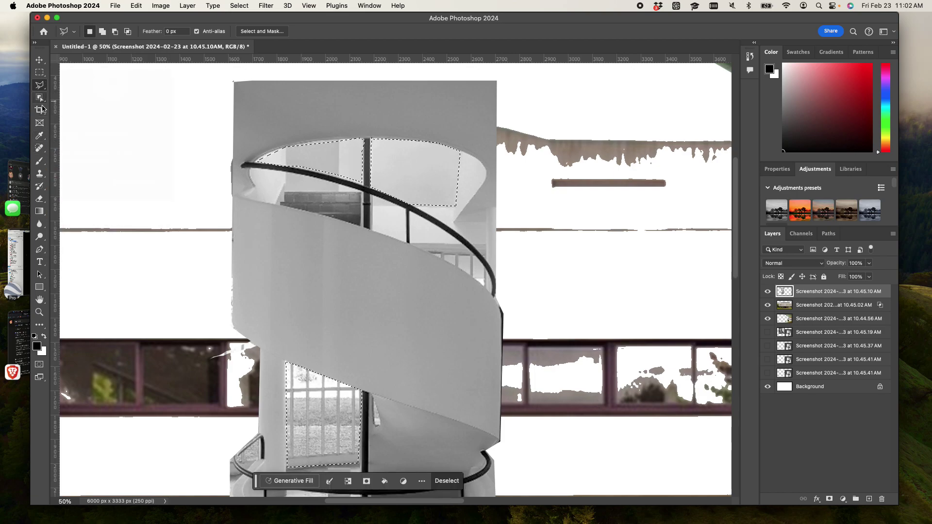
Try adding the area beneath the upper handrail to the selection with the Magic Wand, and undo it
click(40, 136)
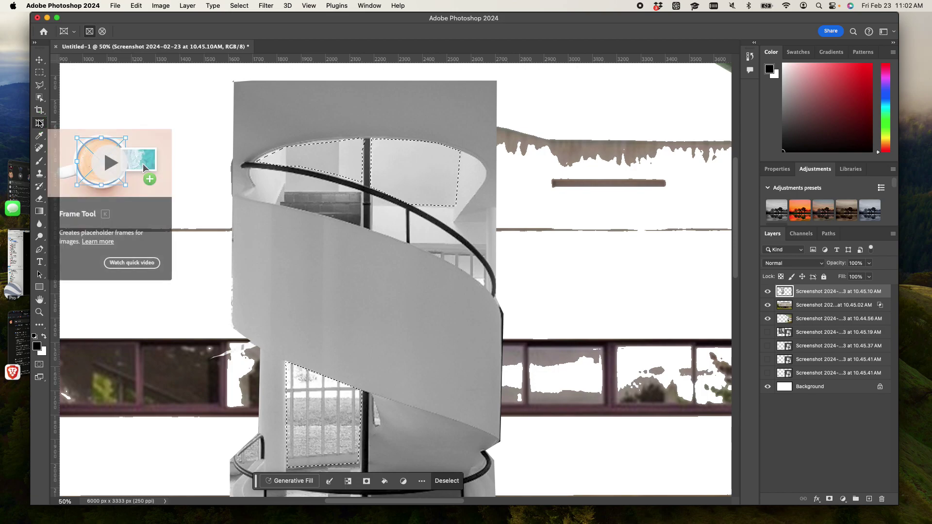
click(40, 111)
click(40, 98)
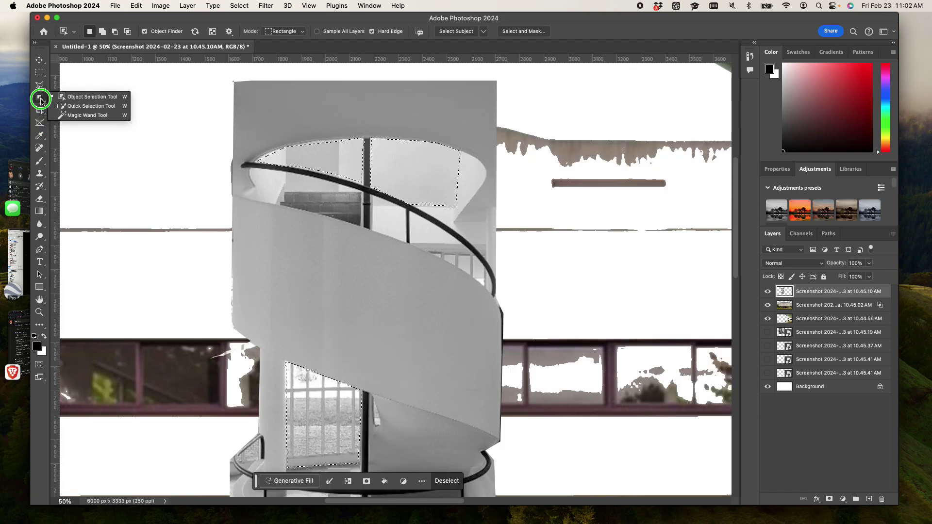
click(78, 115)
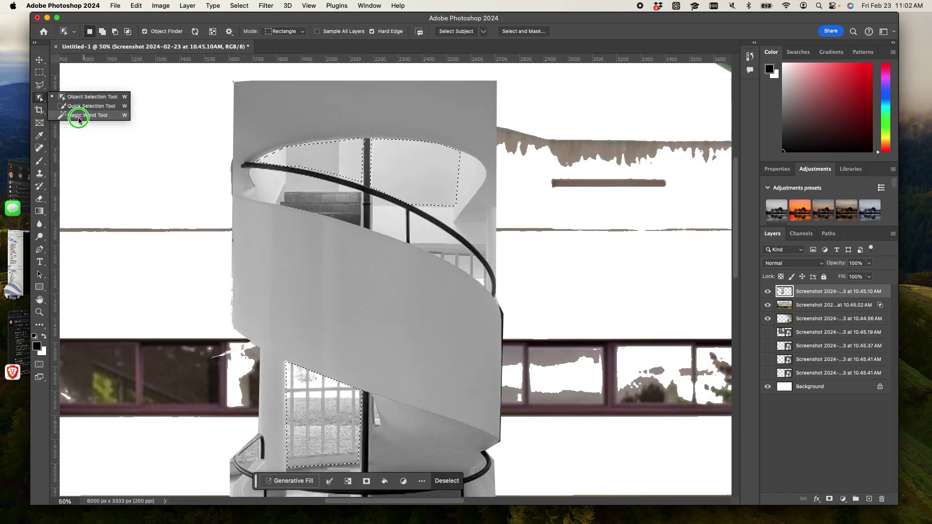
shift+click(305, 187)
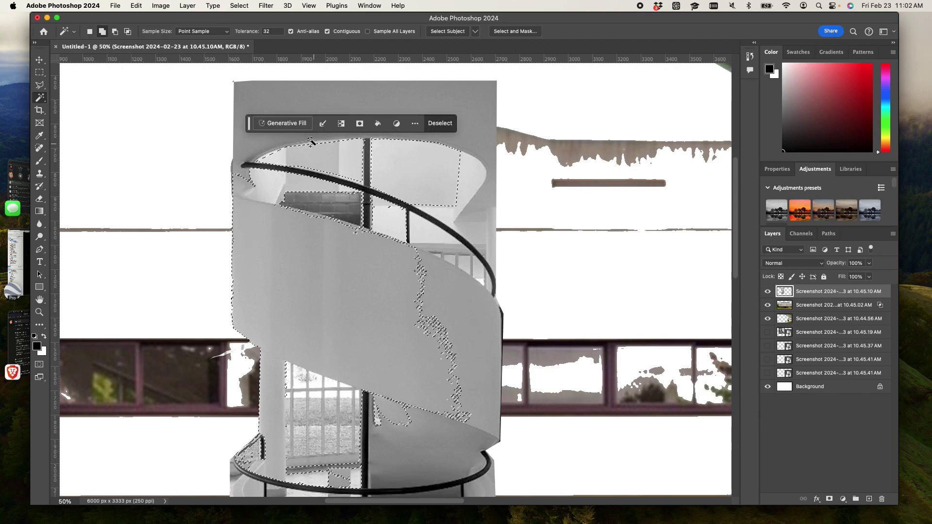
key(super+z)
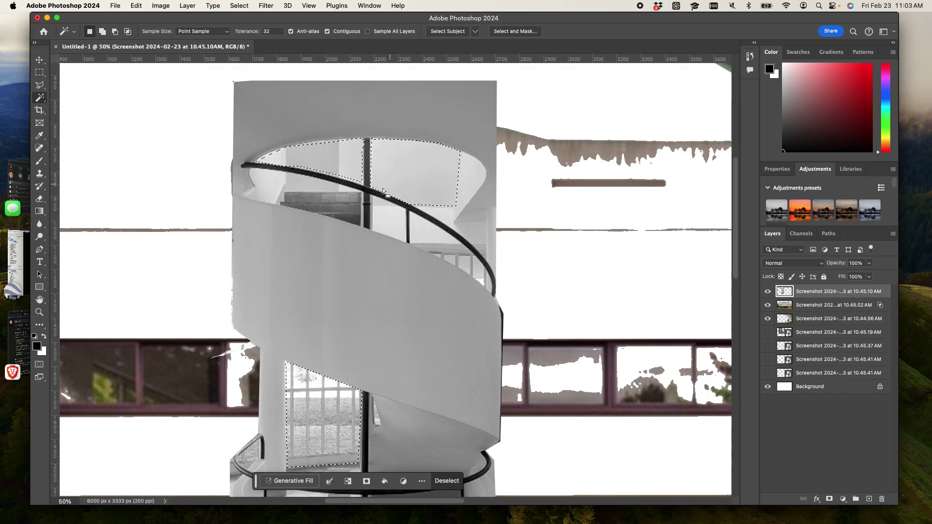
Erase the staircase photo inside the selected upper and lower openings, and clear the selection
key(e)
mouse_move(479, 149)
mouse_down()
mouse_move(433, 174)
mouse_move(250, 156)
mouse_up()
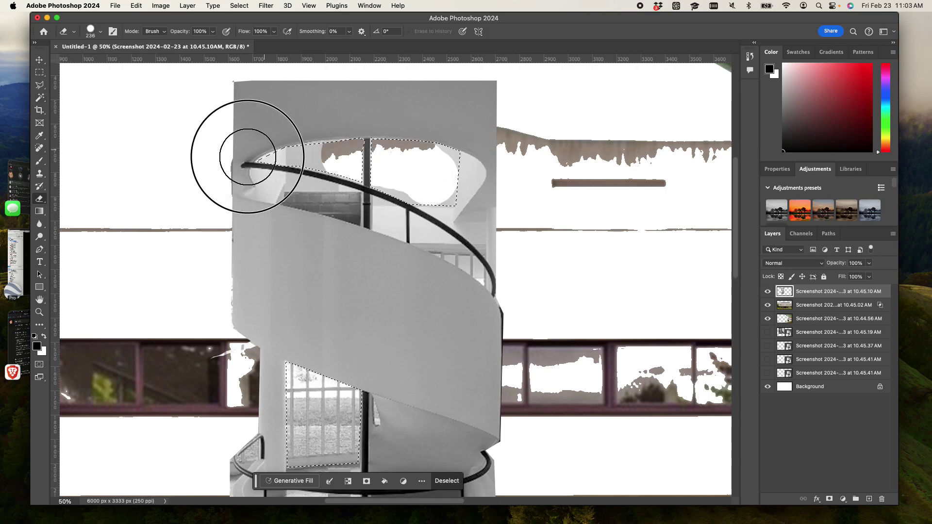
drag(469, 170, 448, 270)
scroll(410, 358, down, 3)
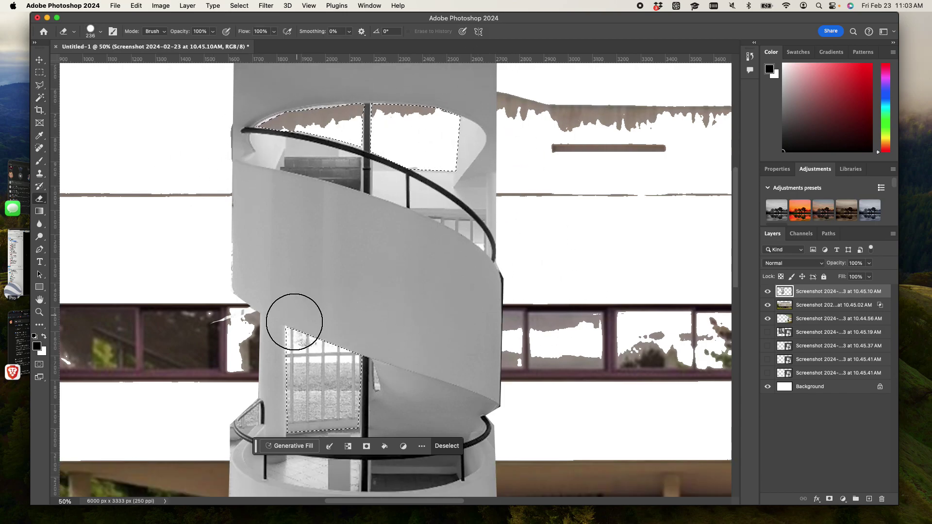
drag(293, 319, 329, 398)
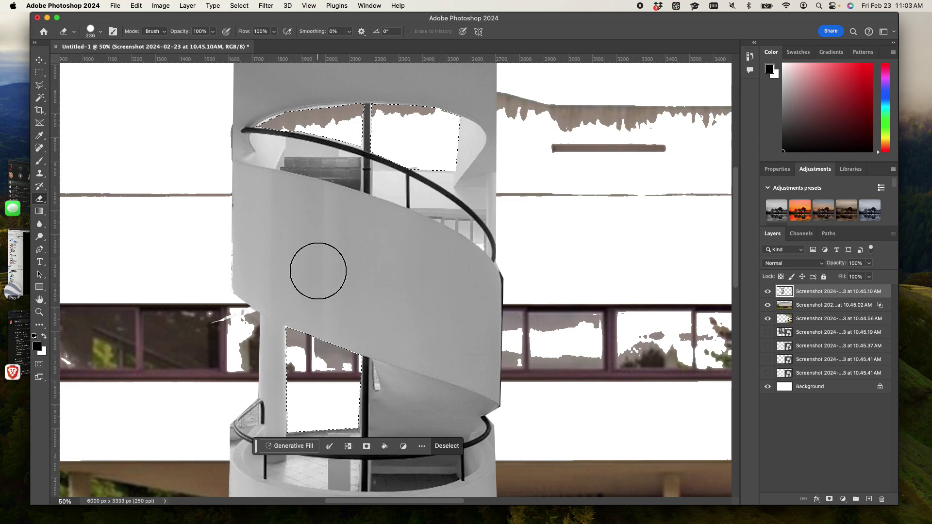
key(super+d)
Flip the staircase cut-out horizontally and vertically, scale it to about 128%, and place it over the left-centre of the villa facade
scroll(552, 350, down, 3)
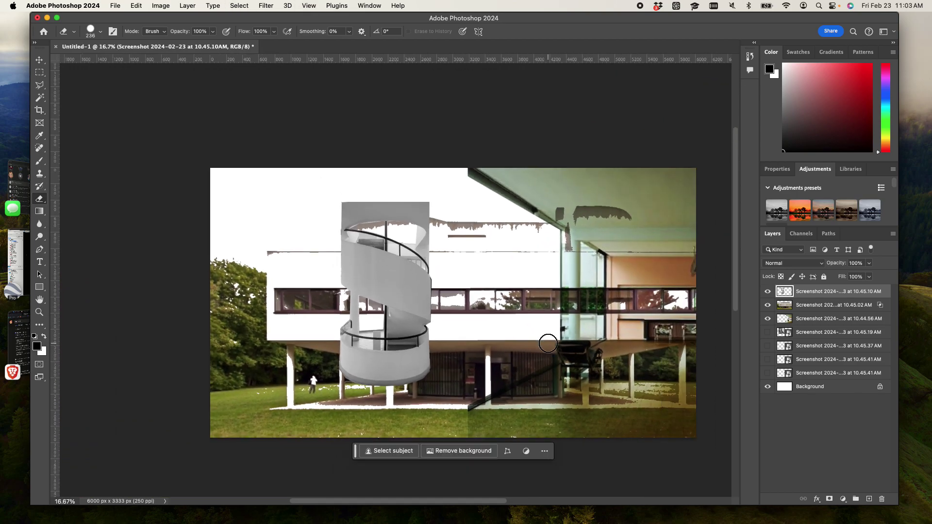
key(super+t)
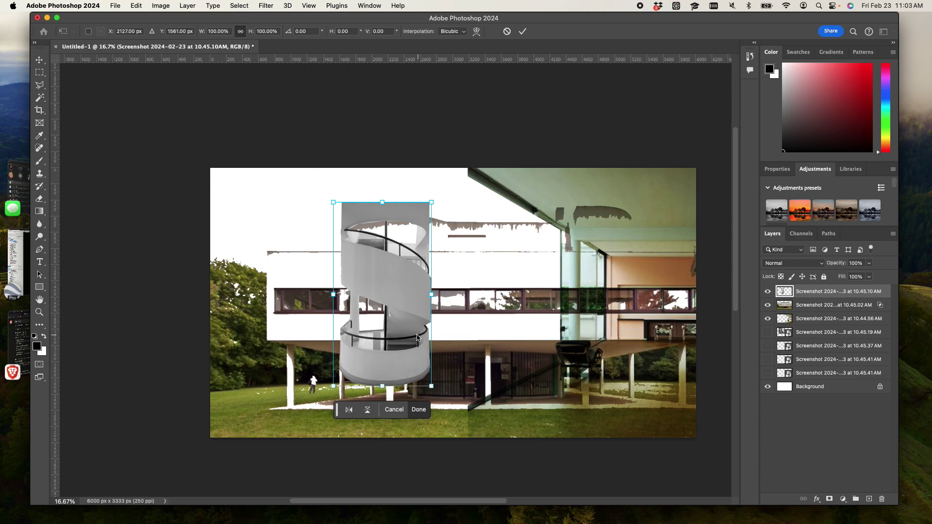
drag(417, 337, 393, 269)
drag(436, 175, 278, 415)
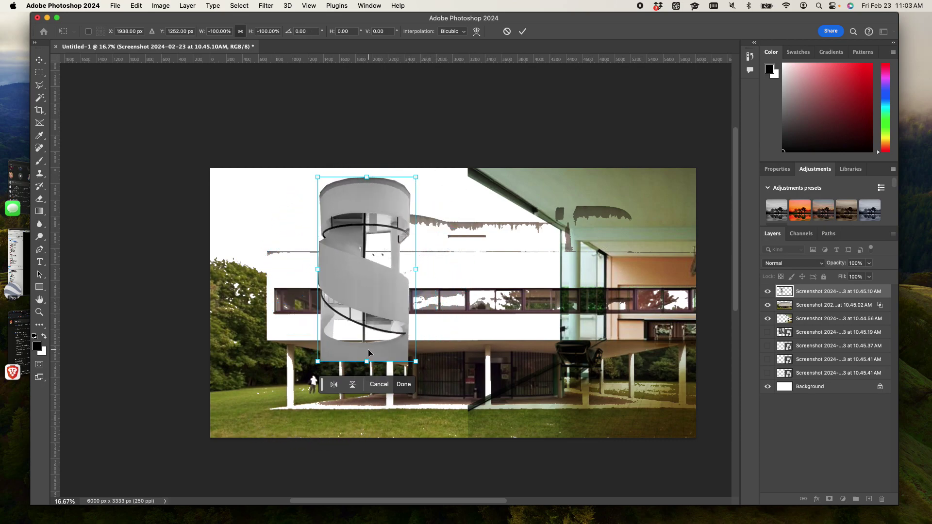
drag(368, 363, 368, 468)
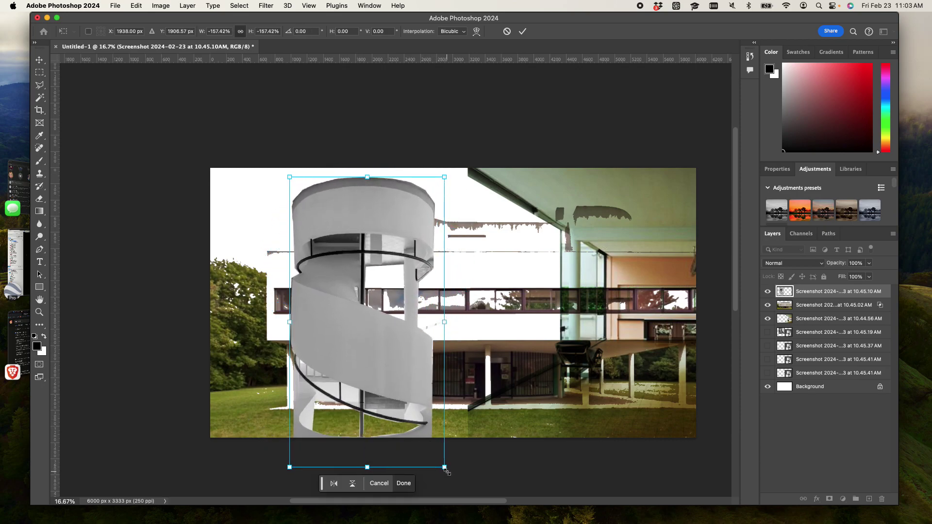
drag(440, 467, 410, 418)
drag(361, 319, 409, 413)
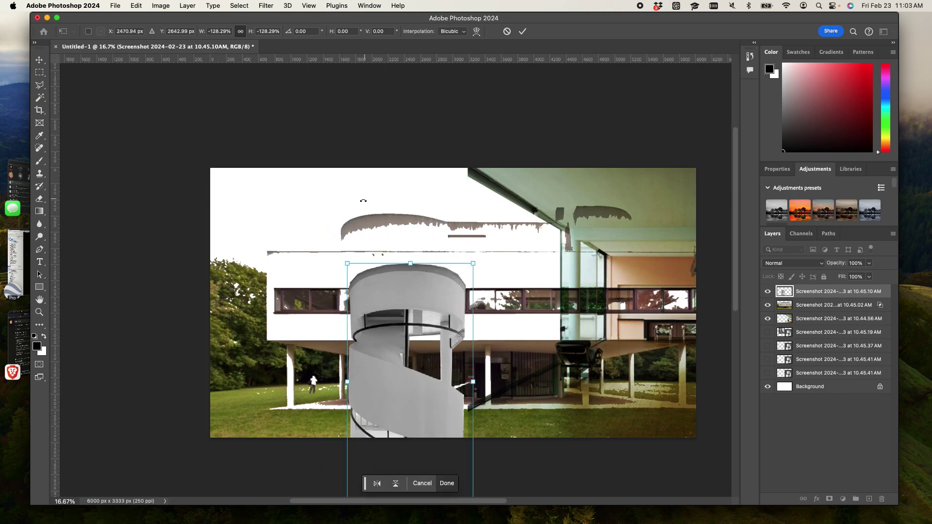
drag(387, 292, 376, 235)
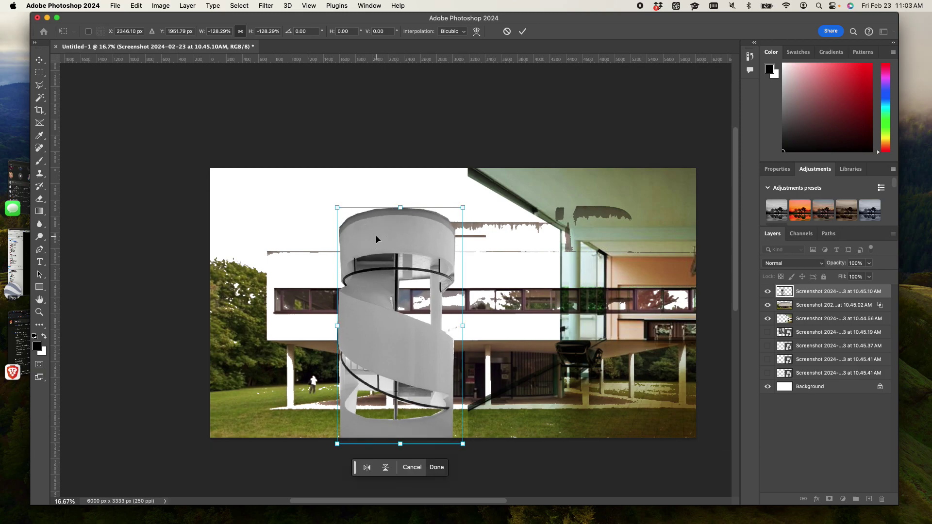
Apply the transform and move the staircase layer beneath the exterior and interior photo layers
key(super+equal)
drag(539, 324, 410, 237)
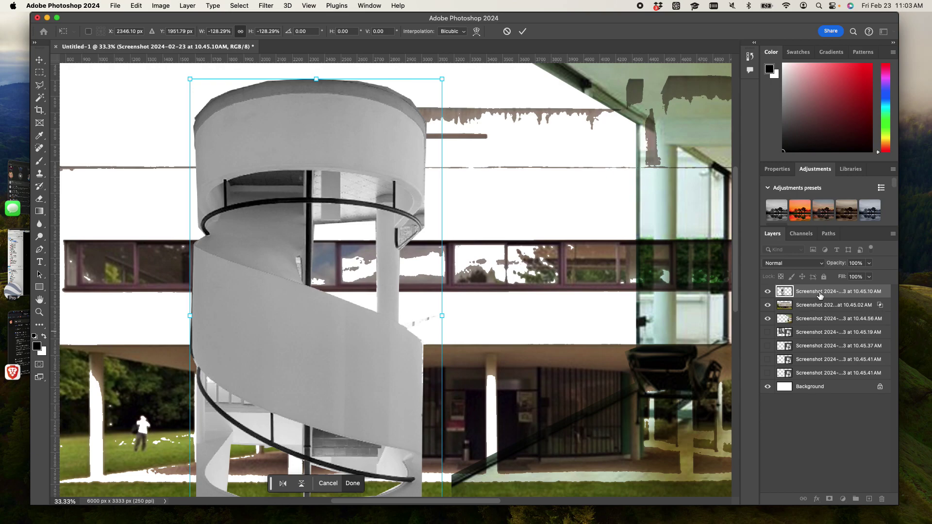
drag(820, 295, 819, 325)
Erase the staircase parts showing through the white wall band, the ground floor and the lawn below the ribbon windows
key(e)
scroll(394, 238, down, 4)
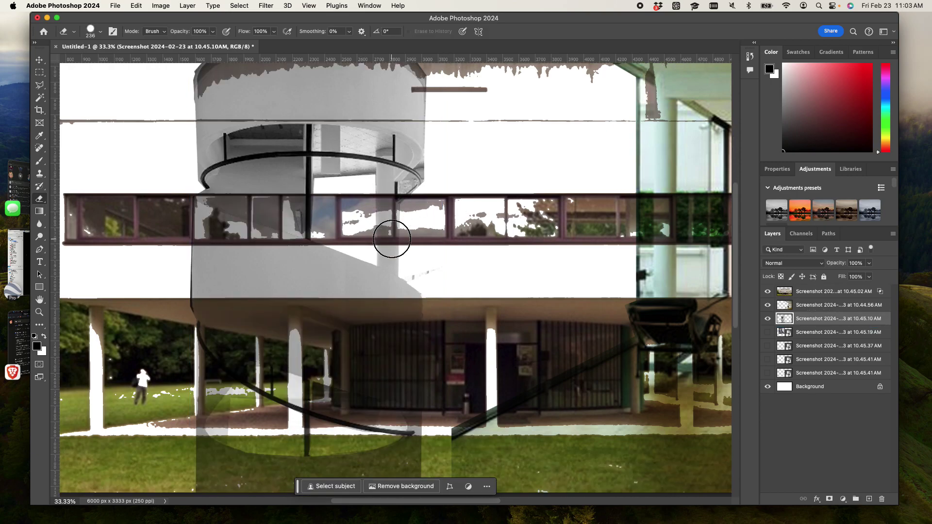
scroll(392, 239, down, 2)
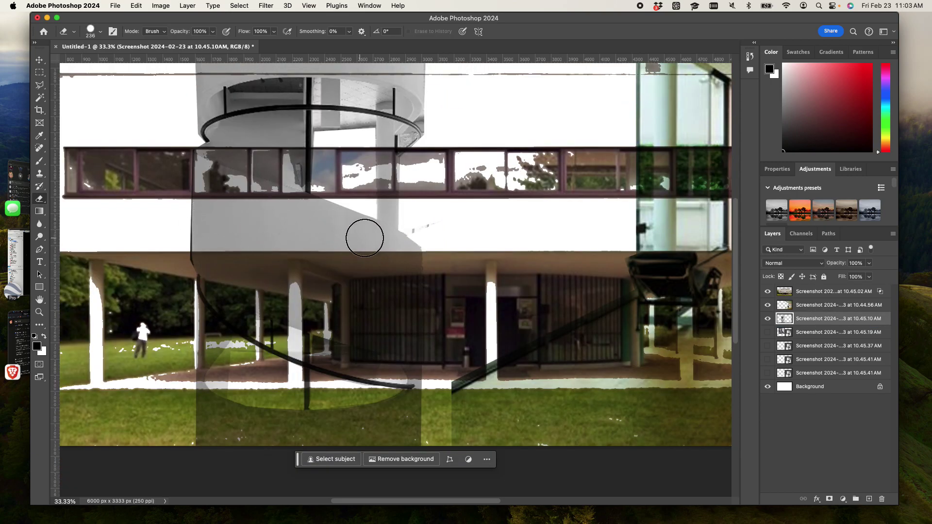
scroll(365, 238, up, 1)
mouse_move(379, 239)
mouse_down()
mouse_move(239, 233)
mouse_move(267, 243)
mouse_move(416, 246)
mouse_move(187, 254)
mouse_move(278, 258)
mouse_up()
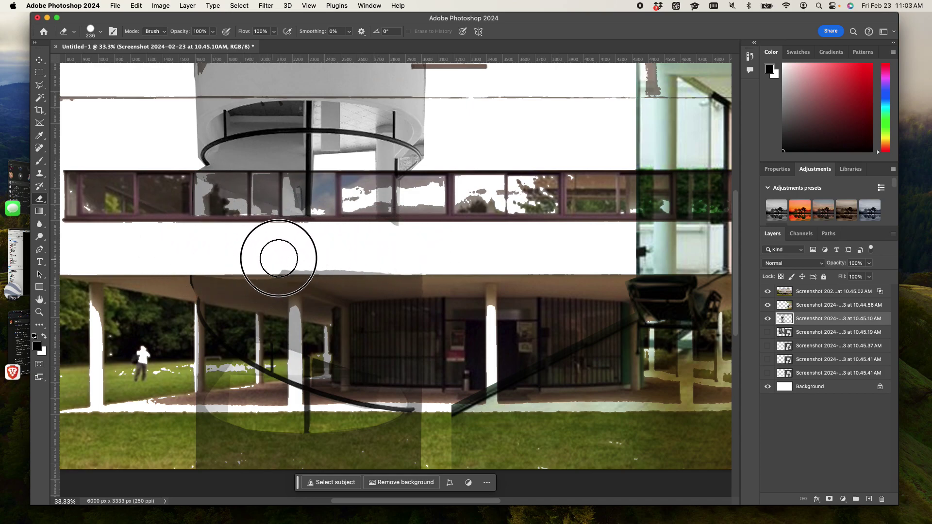
scroll(407, 265, down, 5)
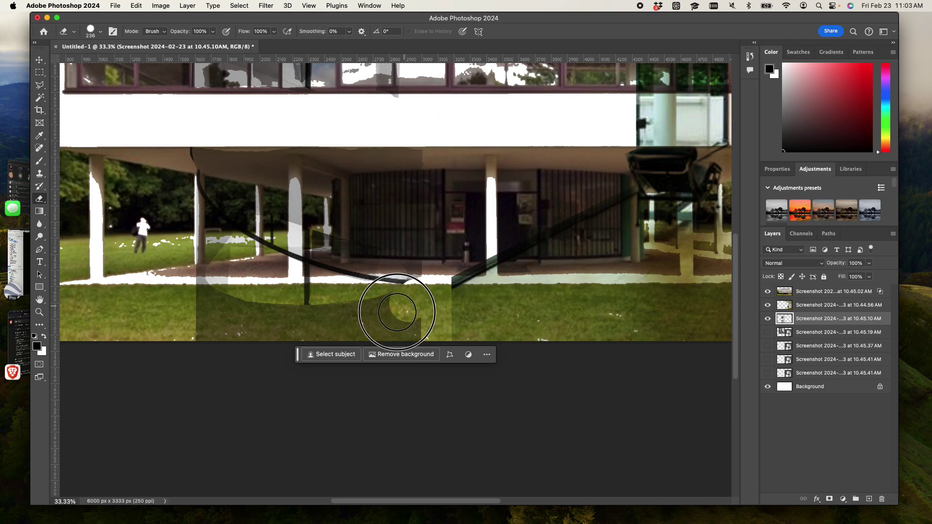
mouse_move(397, 312)
mouse_down()
mouse_move(309, 325)
mouse_move(254, 323)
mouse_move(216, 307)
mouse_up()
mouse_move(210, 301)
mouse_down()
mouse_move(317, 316)
mouse_move(414, 308)
mouse_move(358, 340)
mouse_move(206, 346)
mouse_move(217, 316)
mouse_move(219, 219)
mouse_move(204, 211)
mouse_move(225, 150)
mouse_move(406, 162)
mouse_move(418, 226)
mouse_move(254, 188)
mouse_move(416, 261)
mouse_move(349, 219)
mouse_move(323, 225)
mouse_move(352, 247)
mouse_move(397, 193)
mouse_up()
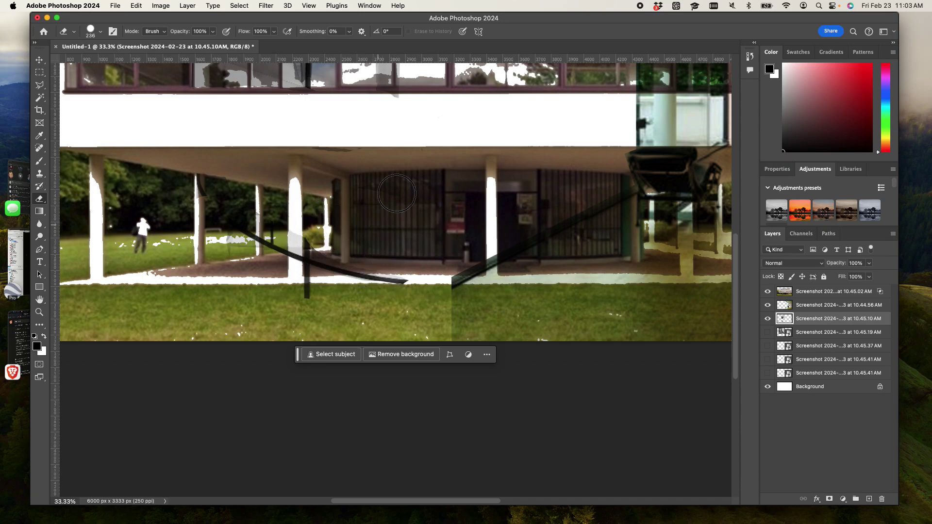
Set the eraser brush to a size of 201 px and a hardness of 0%
key(super+minus)
key(super+minus)
key(super+minus)
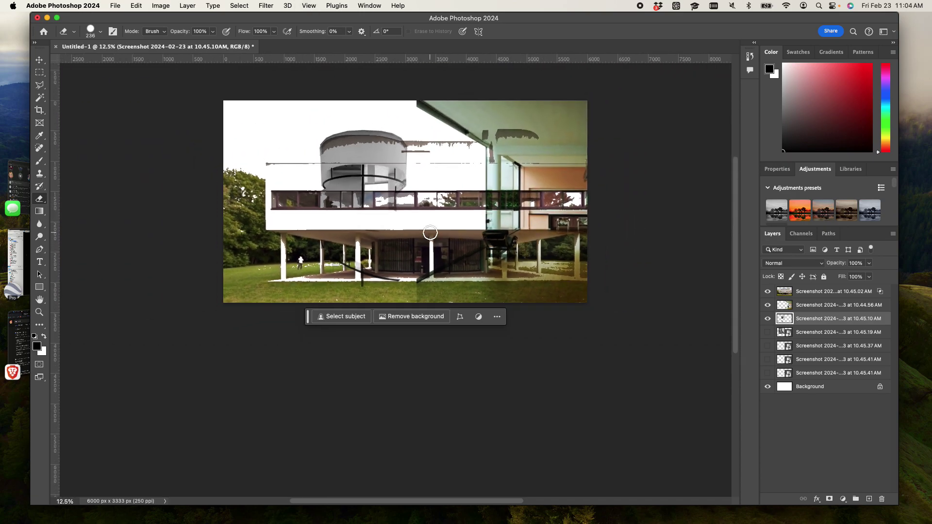
scroll(501, 243, up, 5)
scroll(502, 243, right, 3)
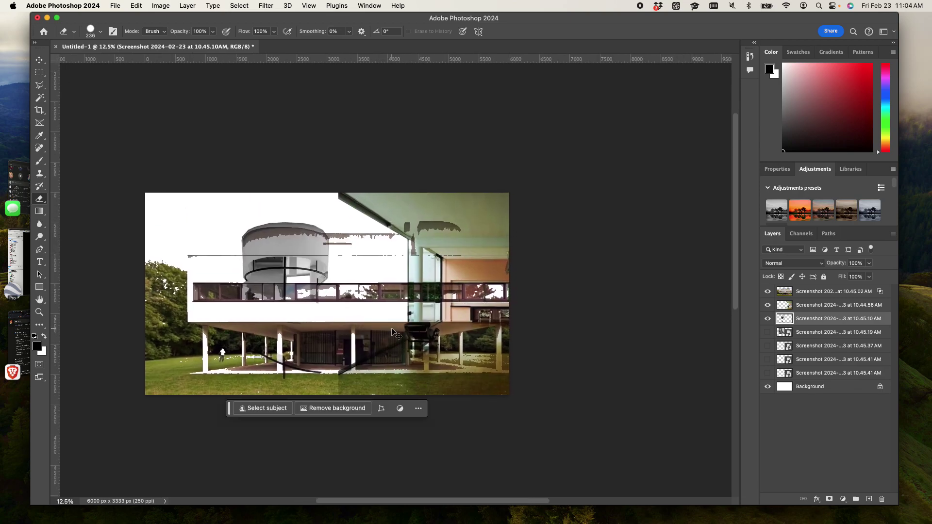
key(super+plus)
key(super+plus)
key(super+plus)
key(super+plus)
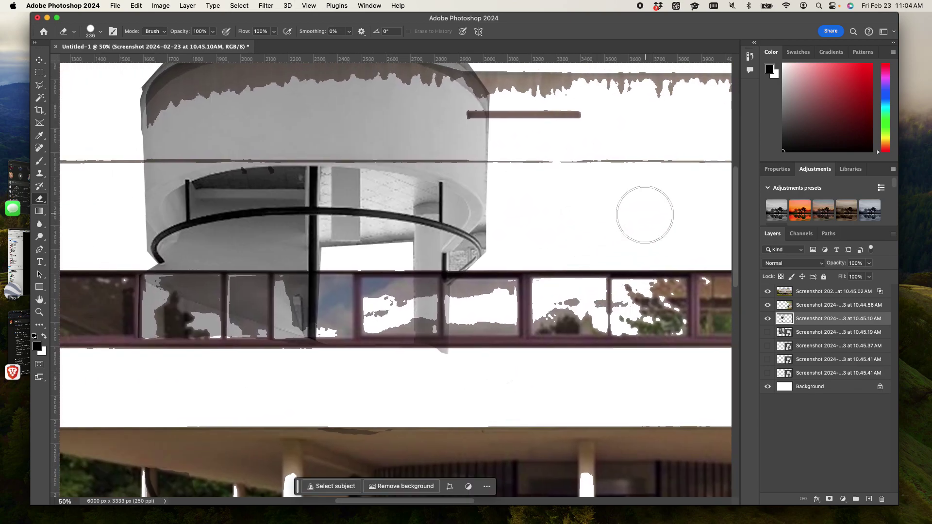
right_click(646, 211)
drag(745, 241, 715, 263)
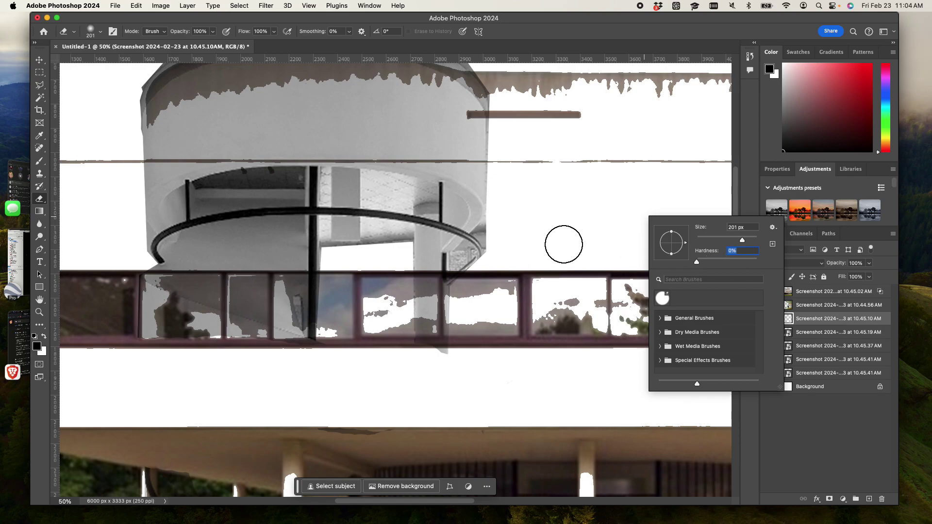
Fade out the lower edge and both sides of the staircase drum above the ribbon windows with a soft, low-hardness 201 px eraser
mouse_move(516, 270)
mouse_down()
mouse_move(150, 264)
mouse_move(486, 253)
mouse_up()
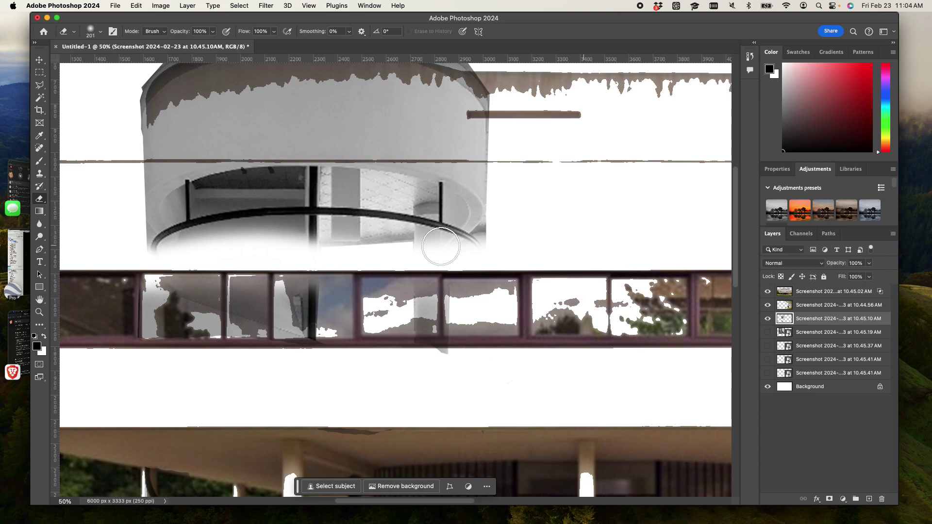
scroll(315, 266, up, 3)
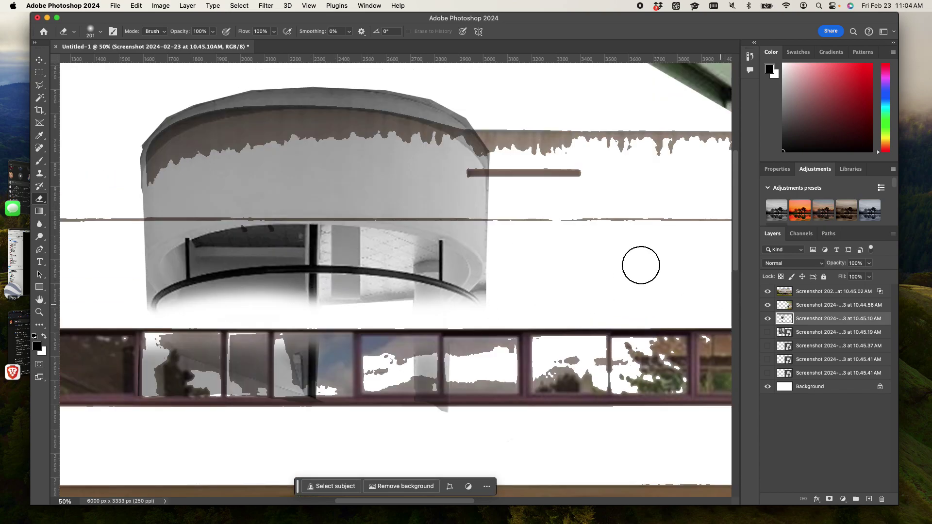
right_click(576, 266)
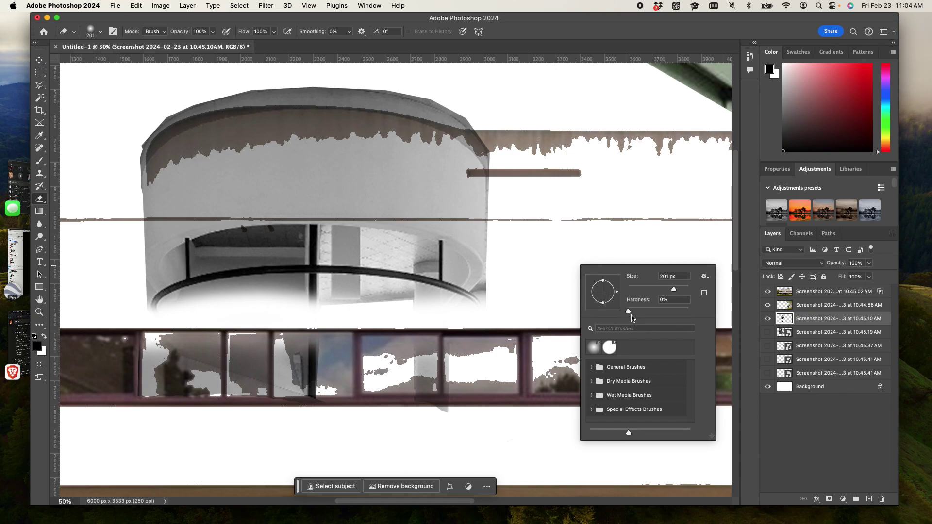
drag(629, 312, 663, 316)
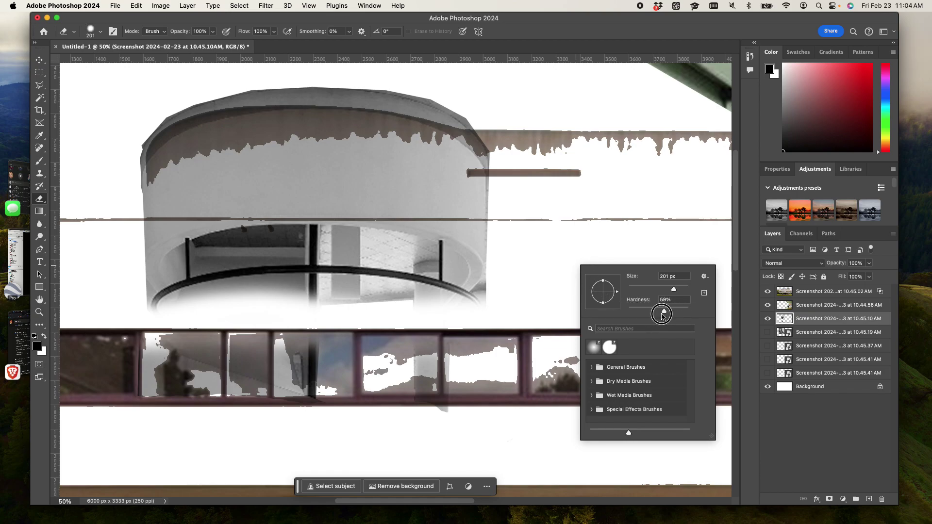
right_click(556, 285)
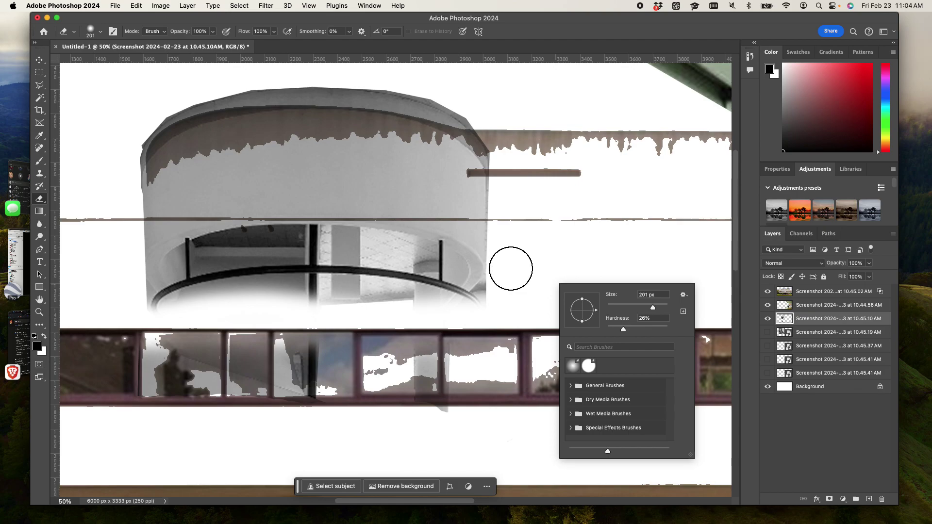
click(582, 247)
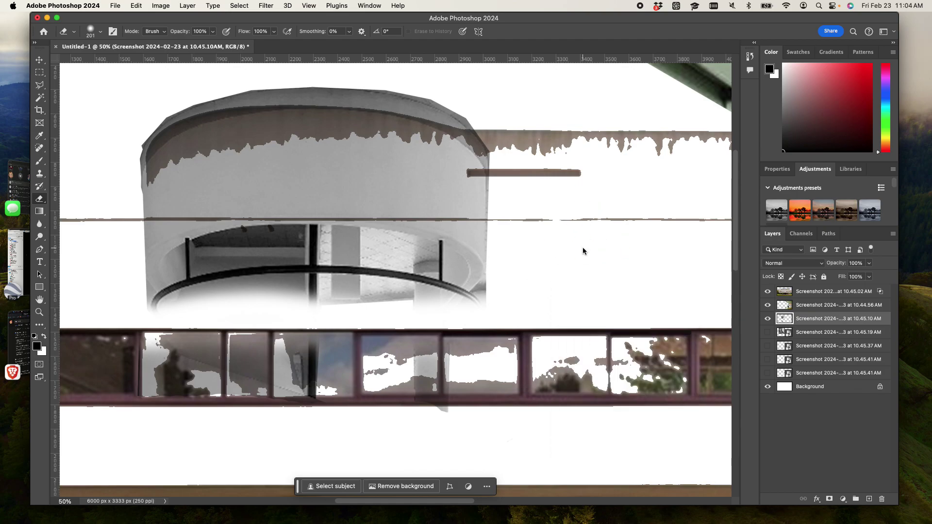
right_click(583, 247)
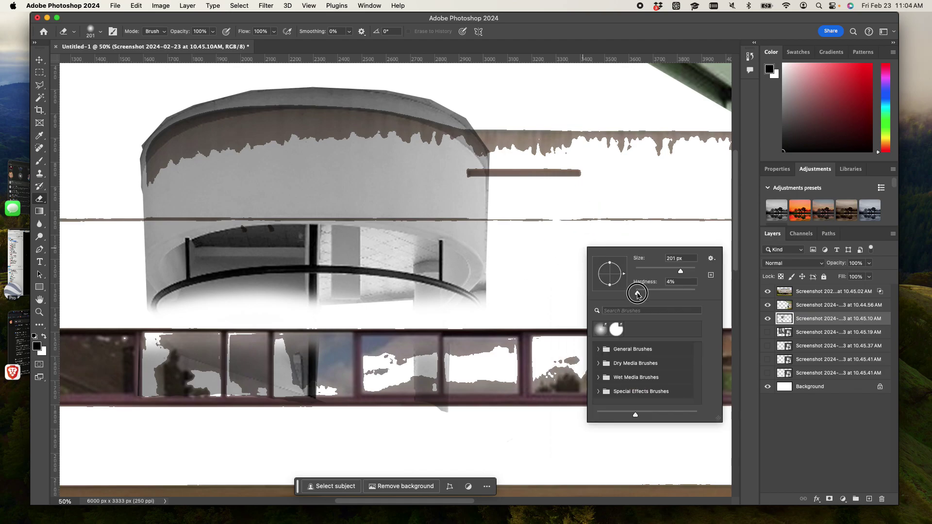
drag(638, 294, 530, 273)
drag(499, 171, 493, 297)
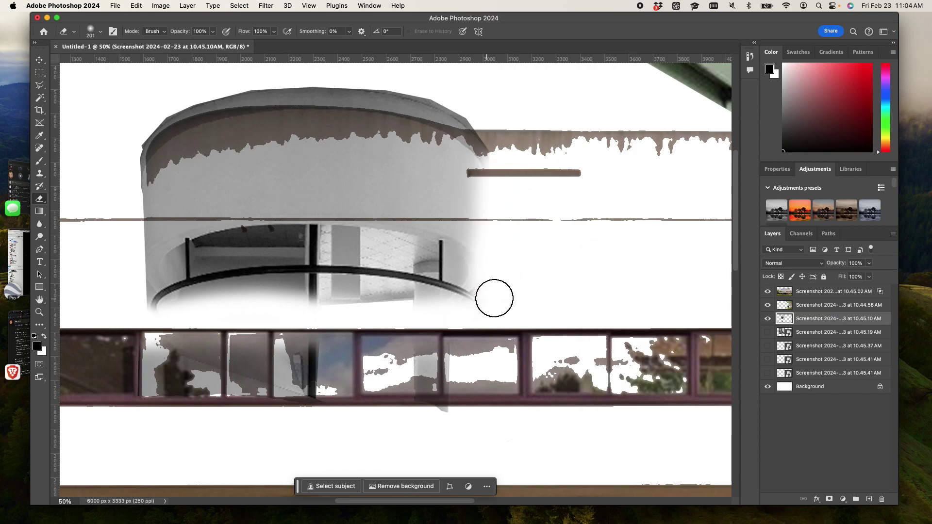
mouse_move(117, 195)
mouse_down()
mouse_move(143, 133)
mouse_move(120, 314)
mouse_move(125, 321)
mouse_move(138, 204)
mouse_move(144, 339)
mouse_up()
mouse_move(184, 315)
mouse_down()
mouse_move(266, 298)
mouse_move(442, 316)
mouse_move(352, 294)
mouse_move(297, 304)
mouse_up()
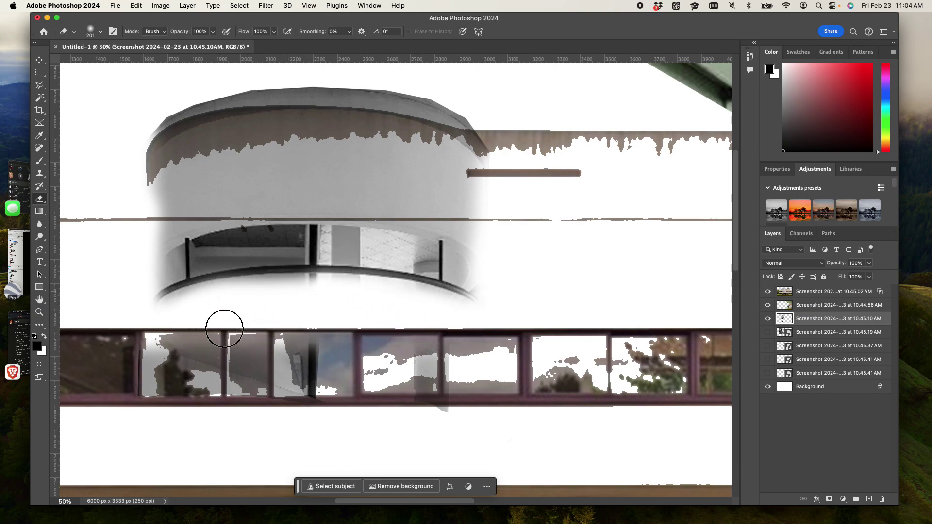
Examine the whole collage to check how the faded staircase drum blends with the villa facade
key(super+minus)
key(super+minus)
key(super+minus)
key(super+minus)
key(super+minus)
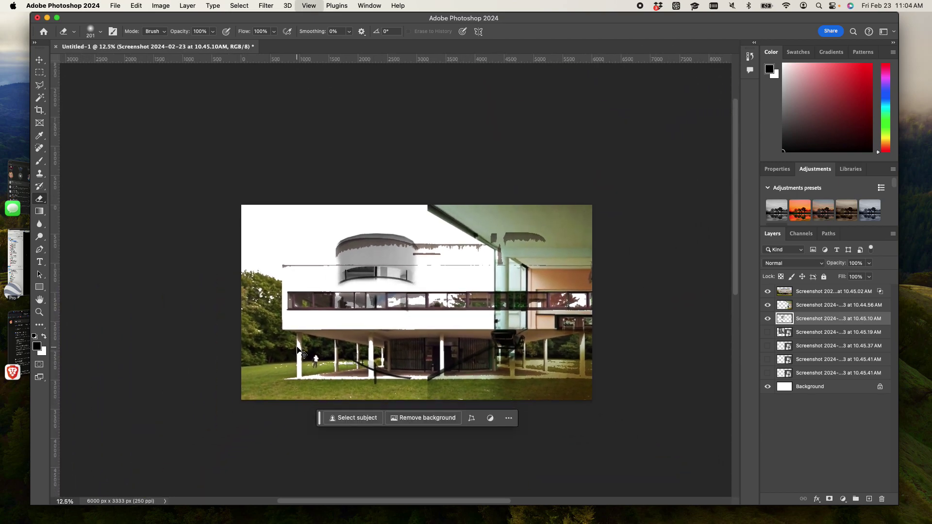
key(super+plus)
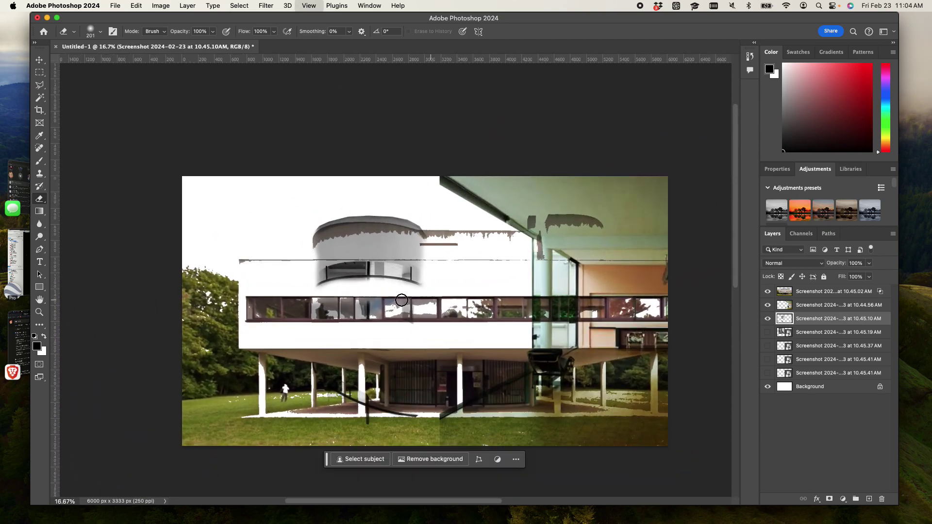
scroll(274, 276, down, 3)
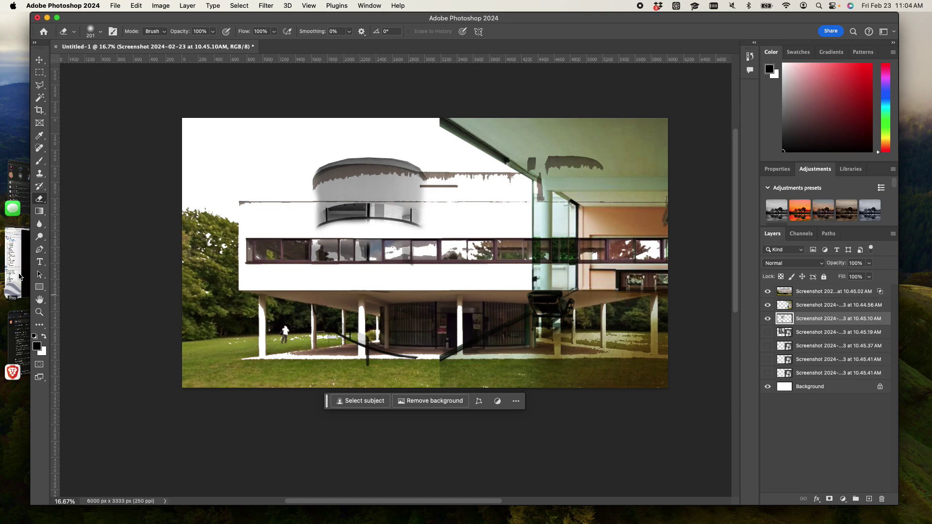
Switch to the Brave browser and run an image search for "le corbusier photo"
click(22, 342)
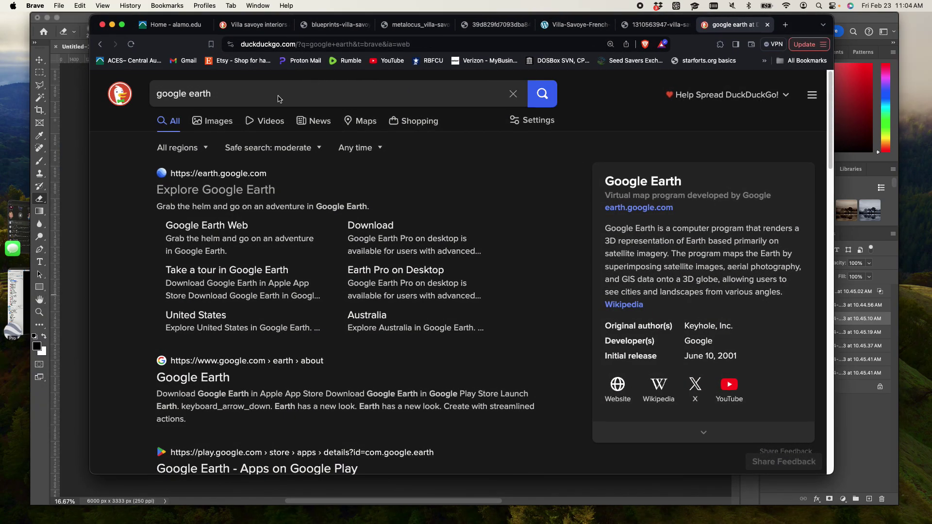
click(267, 101)
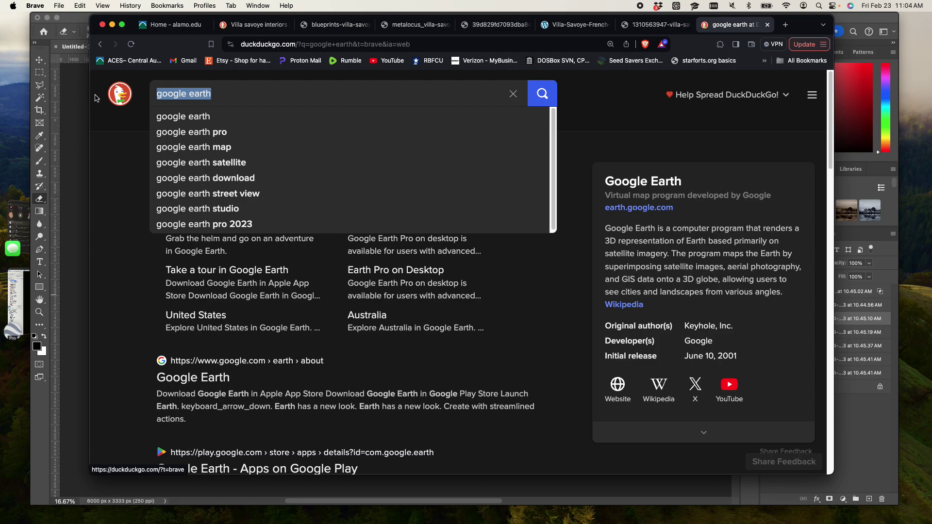
text(le cor)
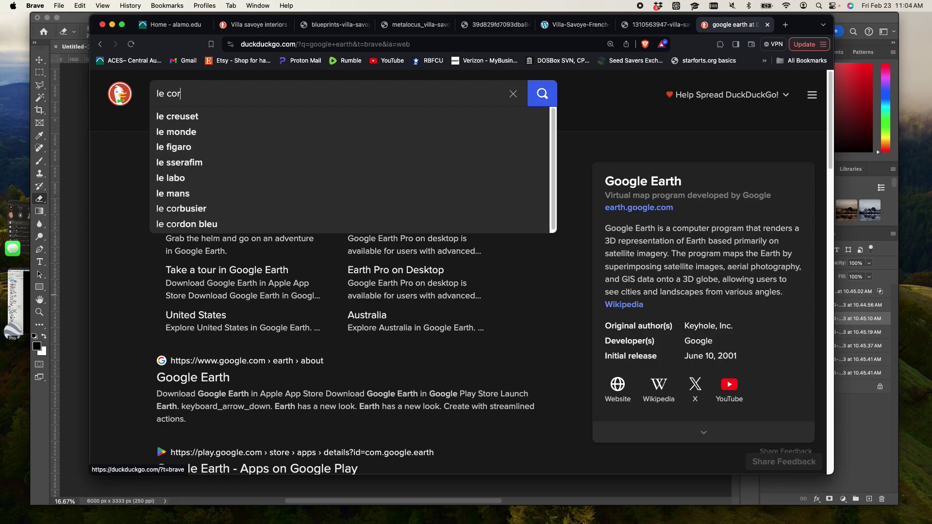
text(busier photo)
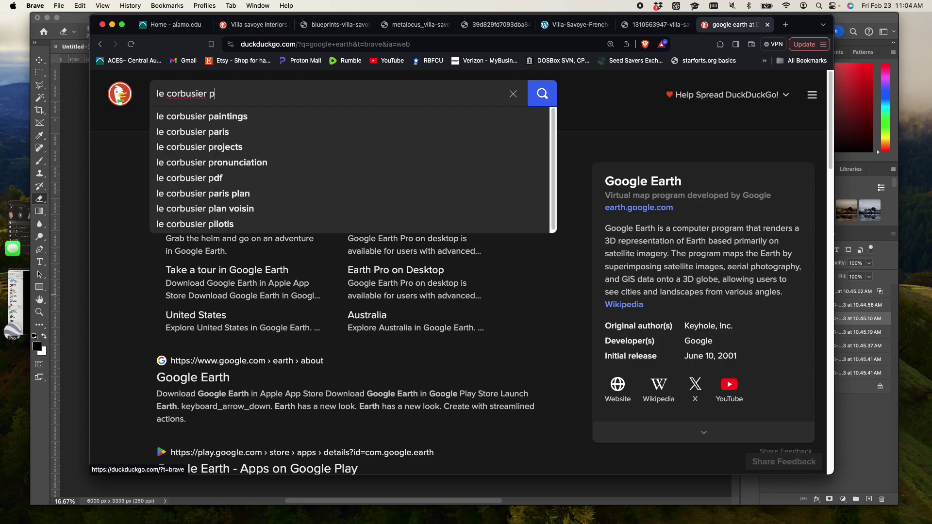
key(Return)
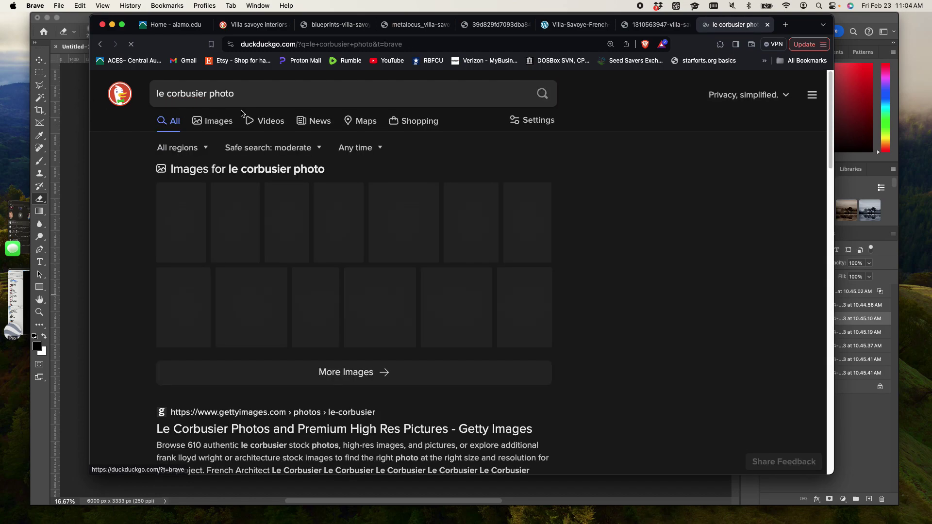
click(218, 128)
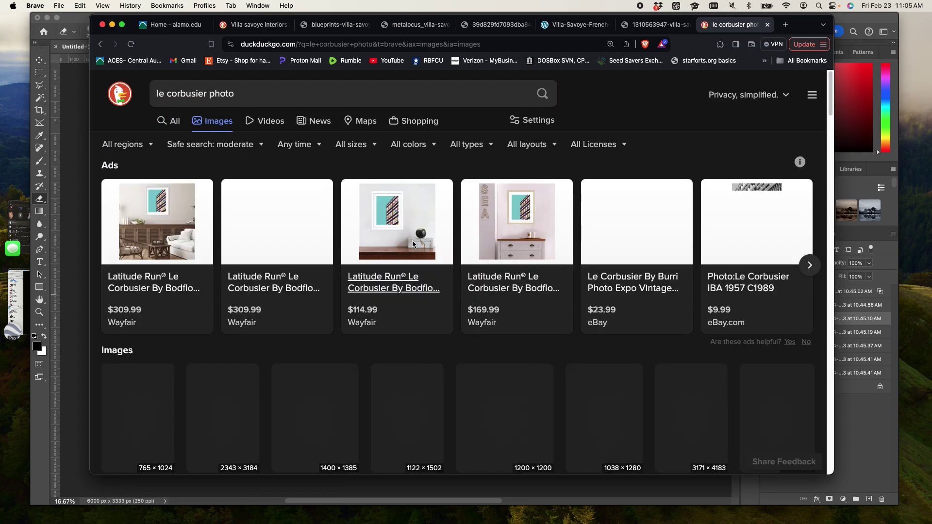
Open the 1200 × 1200 black-and-white Le Corbusier portrait from acontinuouslean.com at full size and capture it as a screenshot
scroll(534, 294, down, 3)
scroll(535, 294, down, 1)
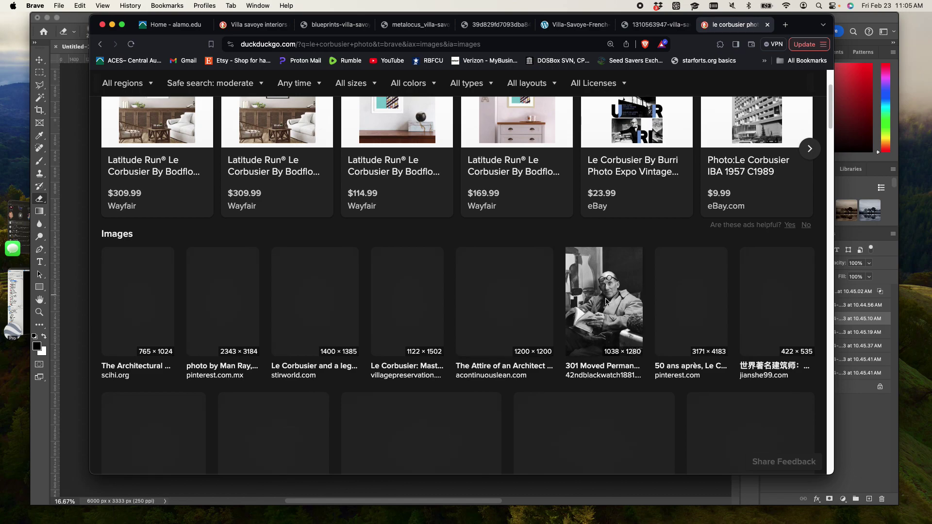
scroll(606, 301, down, 6)
scroll(573, 290, up, 5)
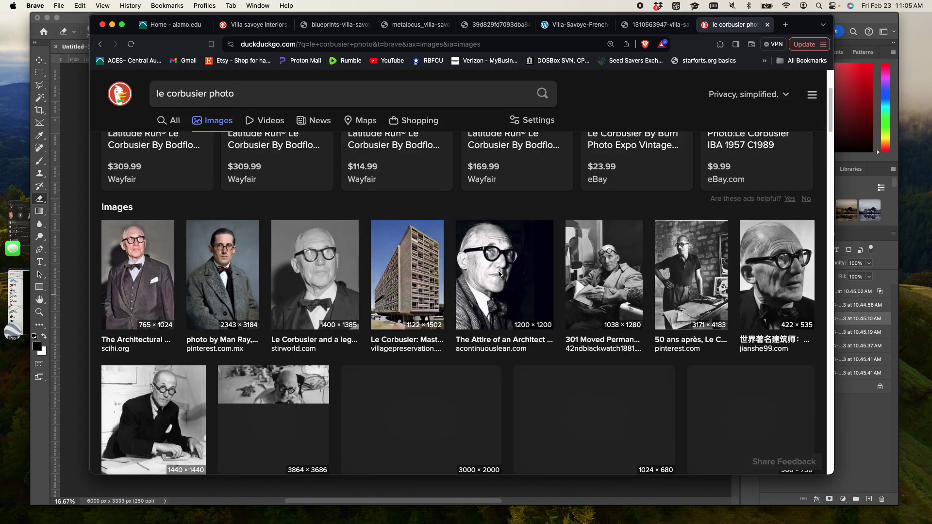
click(496, 272)
click(319, 329)
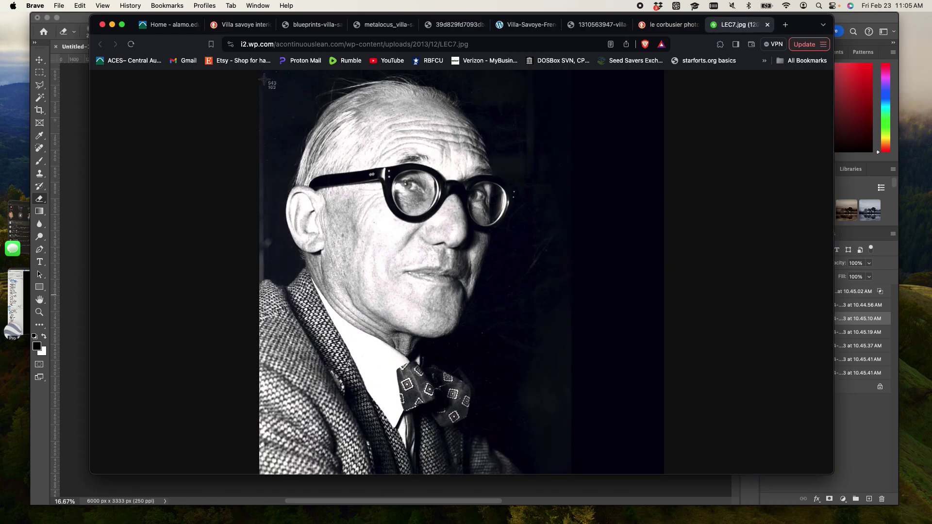
drag(264, 78, 561, 477)
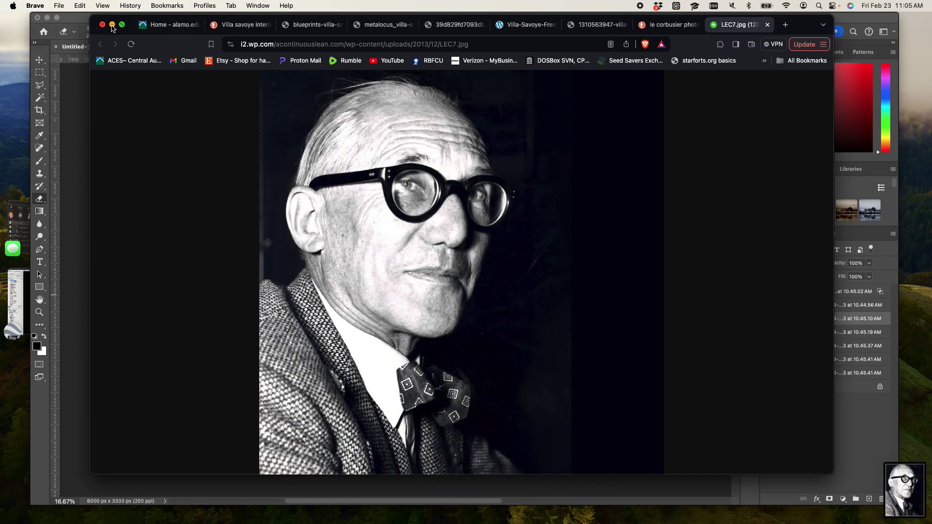
Minimize the browser, return to Photoshop and add the Le Corbusier portrait to the collage as a new layer
click(112, 25)
click(44, 340)
drag(416, 239, 60, 318)
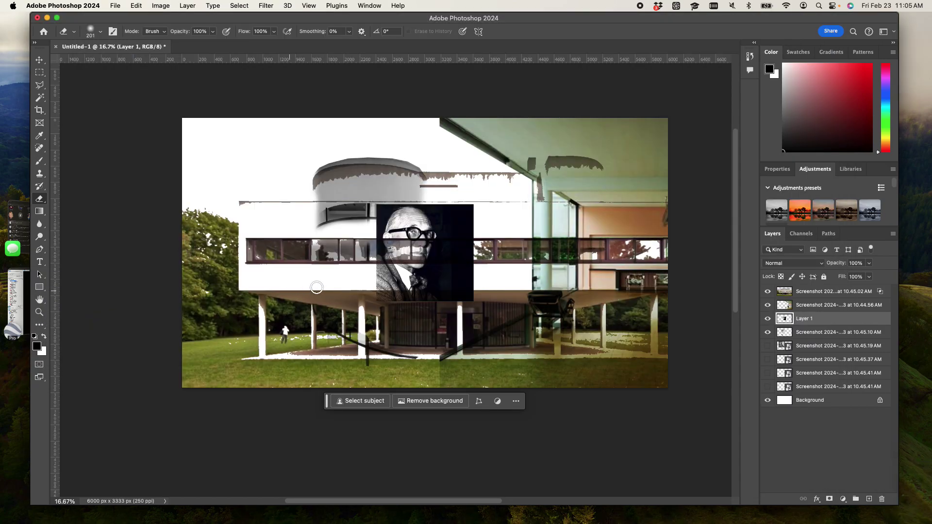
Move the portrait layer to the top of the layer stack, above the exterior and interior photos
key(super+t)
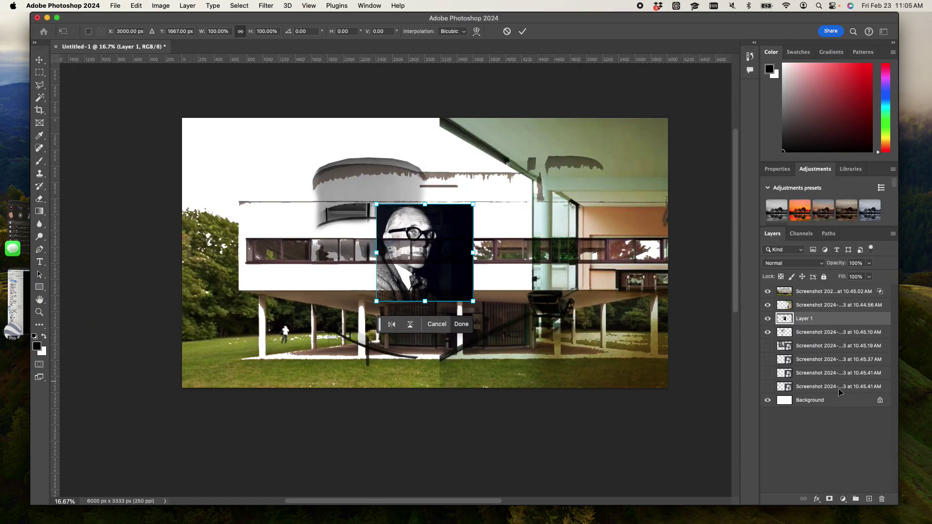
drag(810, 325, 810, 289)
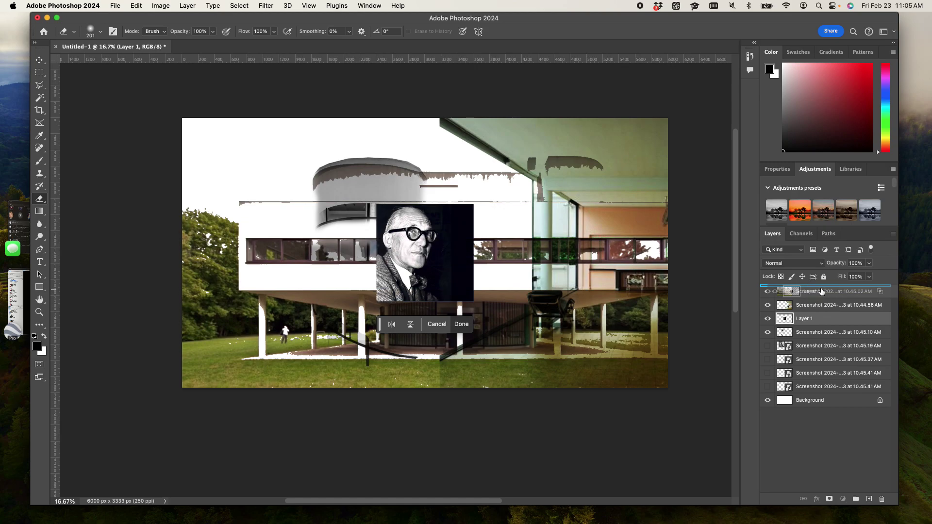
key(e)
Place the portrait in the canvas's lower-left corner and enlarge it proportionally to about a third of the canvas width
click(39, 59)
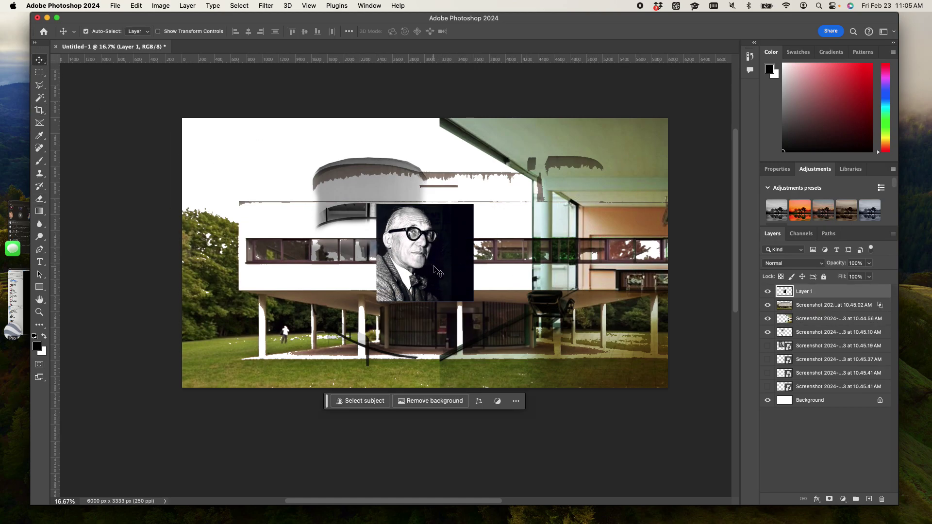
drag(450, 266, 265, 349)
key(super)
key(super+t)
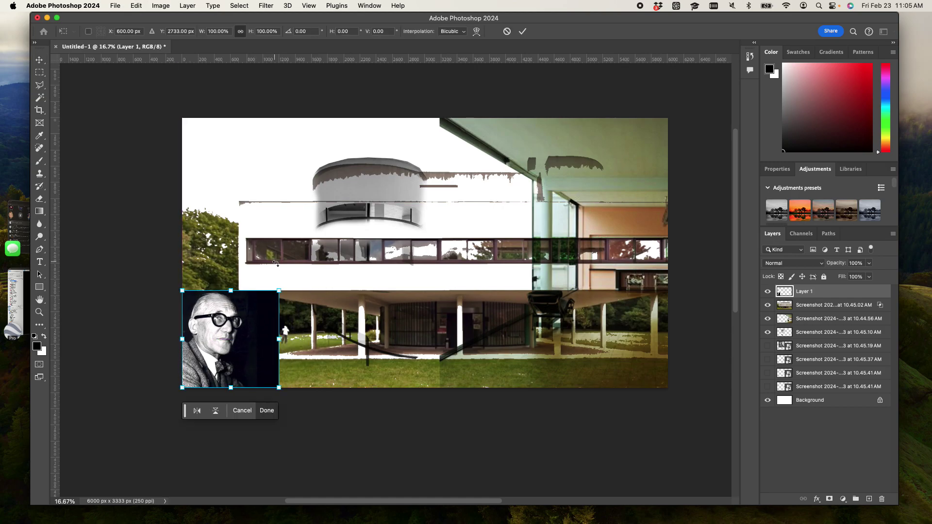
drag(280, 292, 353, 246)
key(Return)
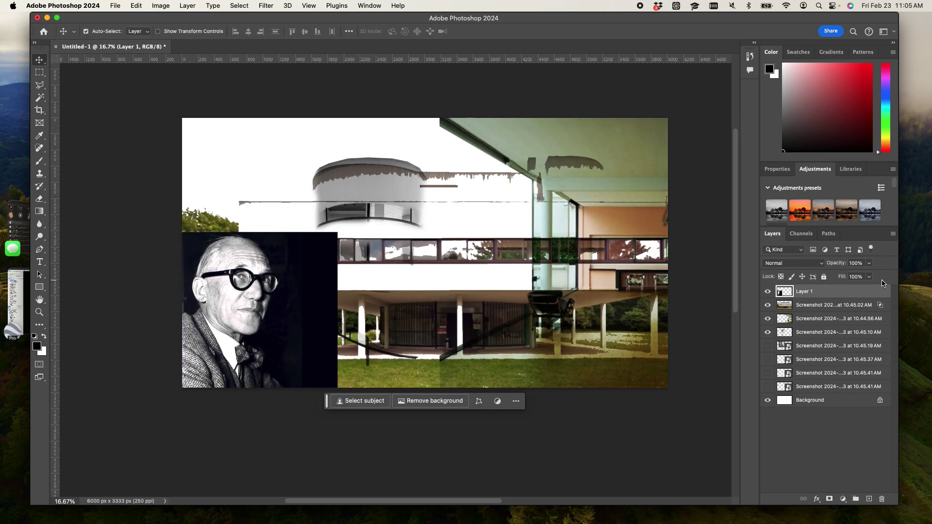
right_click(846, 290)
click(869, 298)
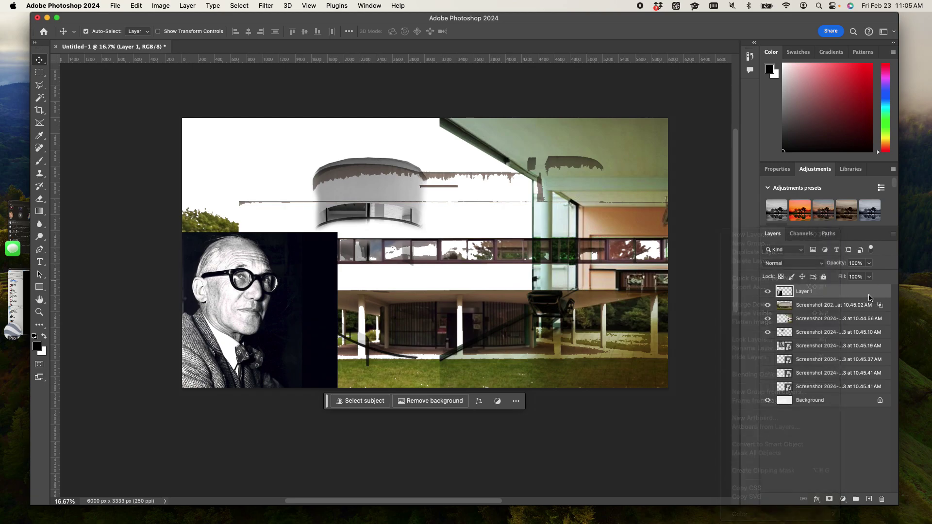
right_click(869, 297)
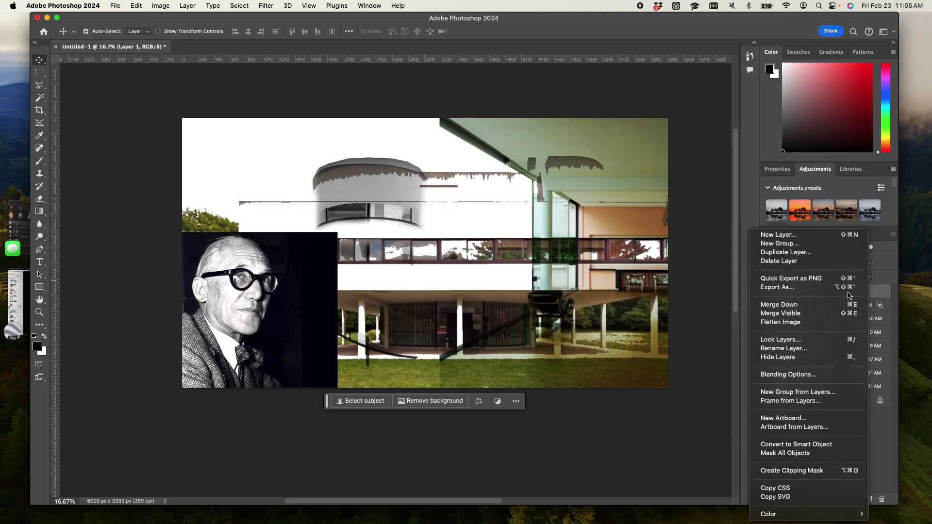
click(878, 297)
right_click(824, 299)
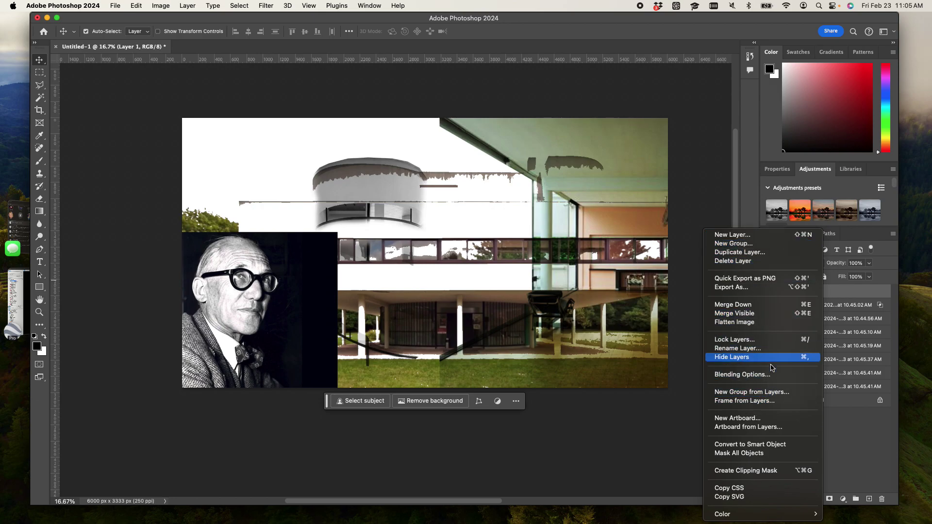
click(850, 396)
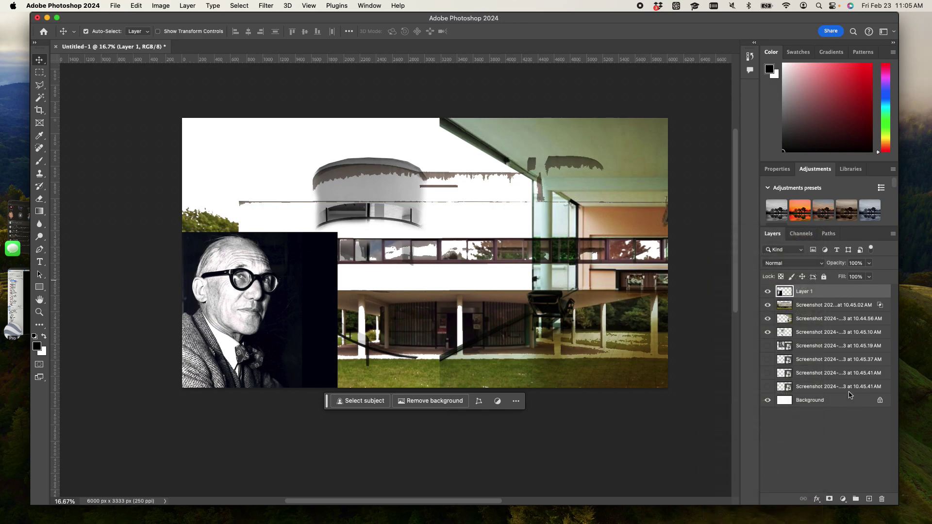
click(768, 292)
click(767, 292)
click(653, 448)
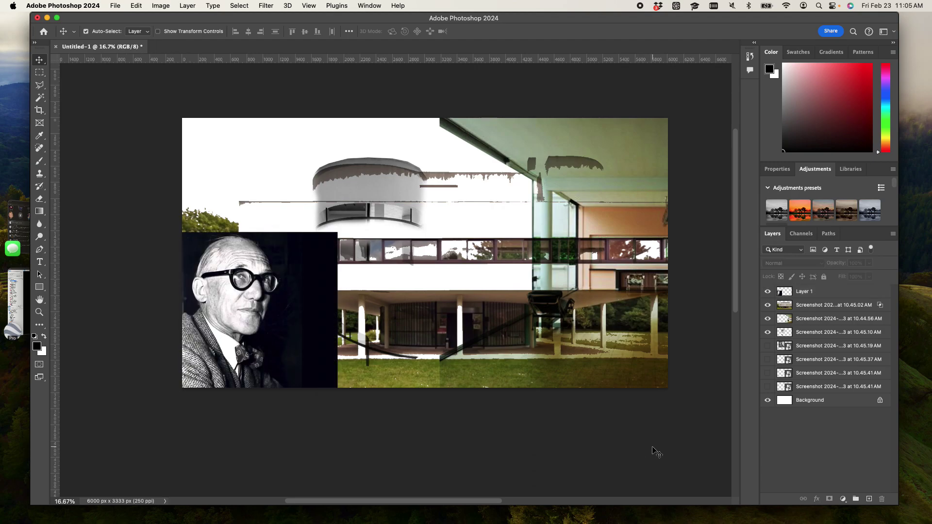
Convert Layer 1 to a smart object and rasterize it back into a pixel layer
right_click(834, 296)
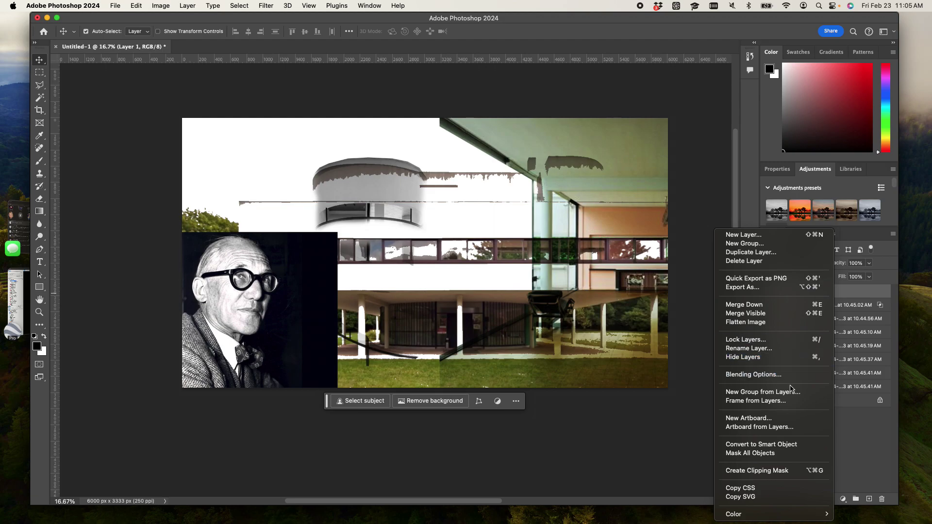
click(782, 445)
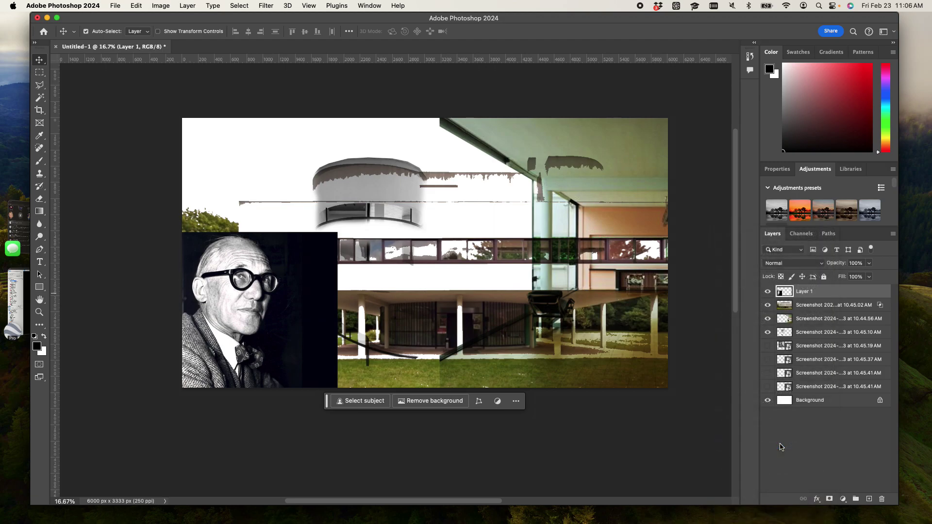
right_click(808, 295)
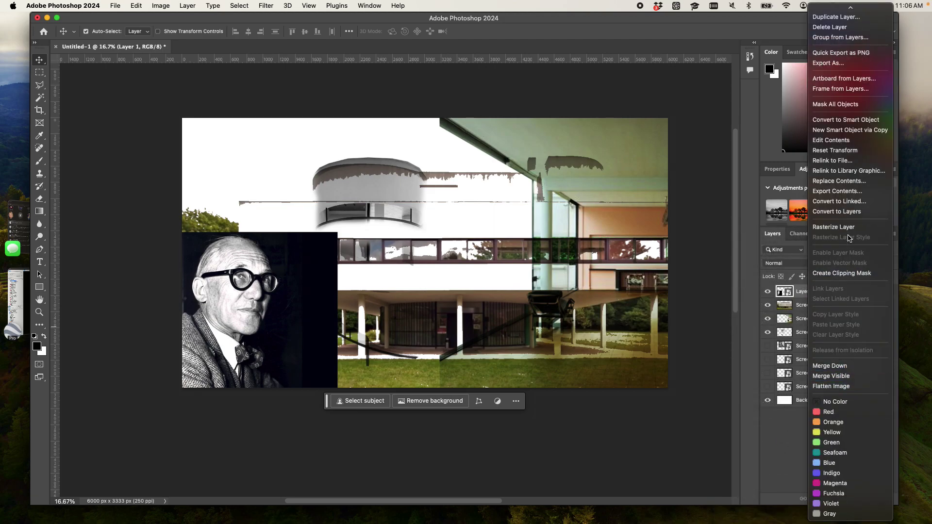
click(849, 228)
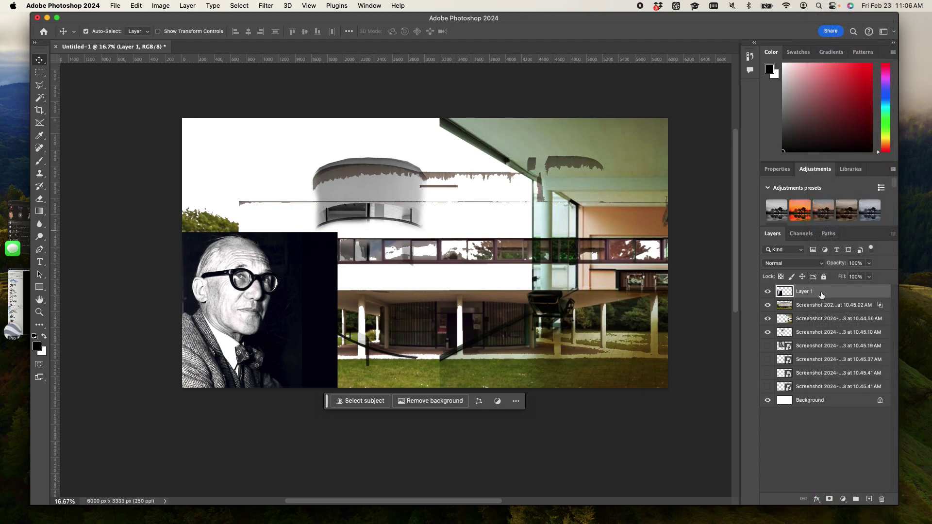
Set Layer 1's blend mode to Multiply in its blending options
right_click(821, 296)
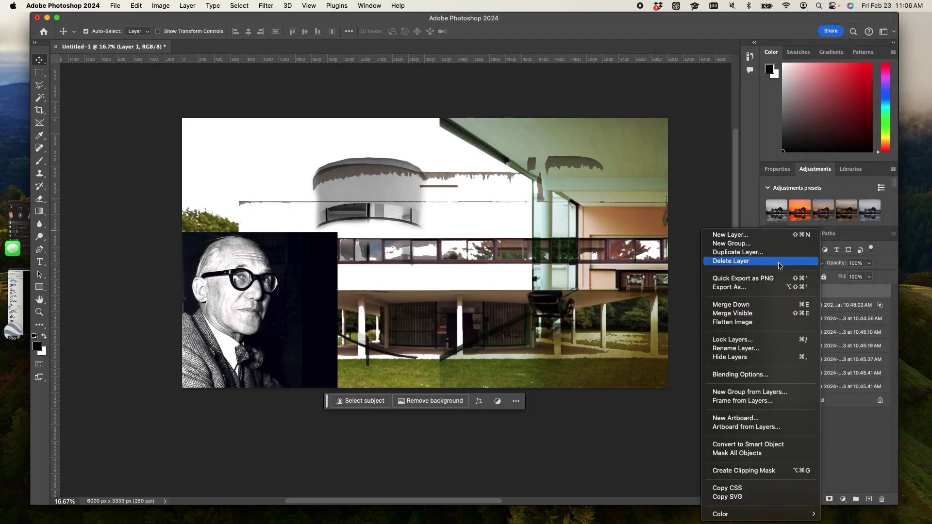
click(757, 374)
click(734, 170)
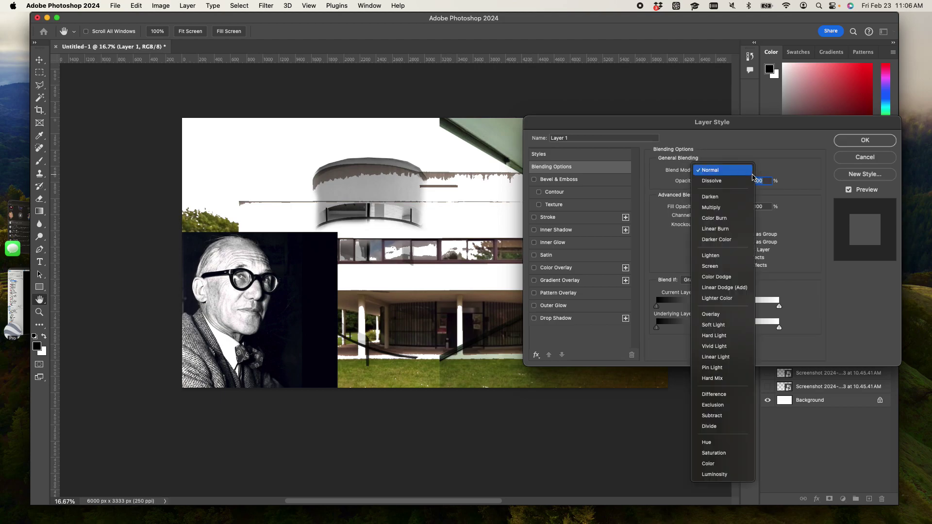
click(737, 207)
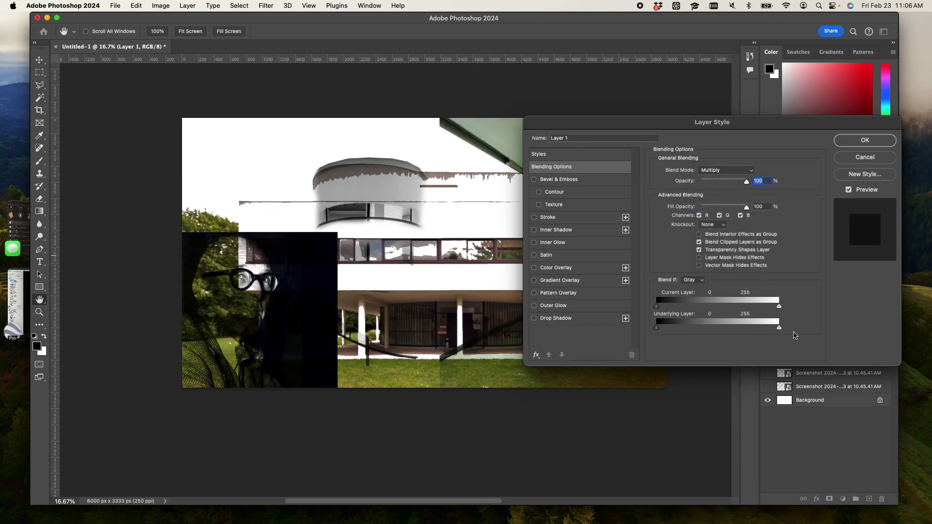
drag(784, 333, 804, 328)
click(865, 141)
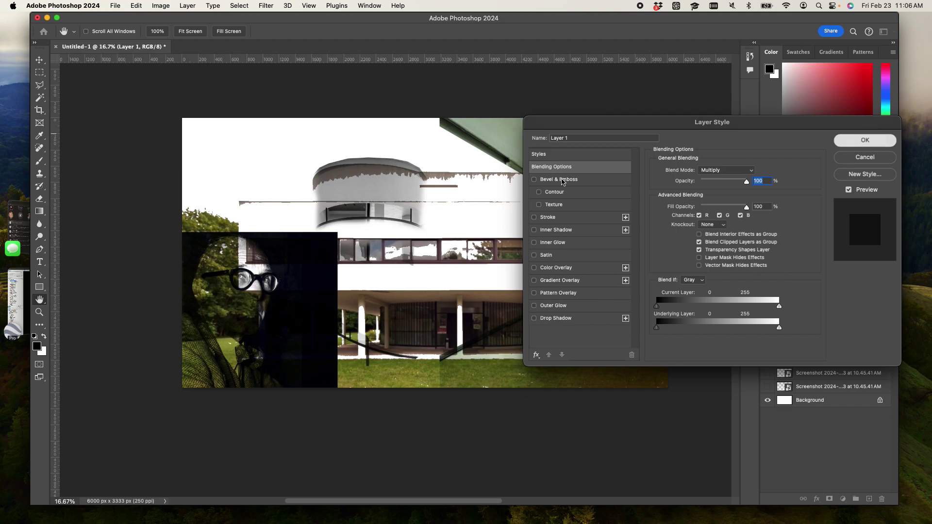
Move the portrait on Layer 1 up and enlarge it to cover the canvas height and about the left three quarters of its width
key(super+t)
drag(278, 279, 298, 168)
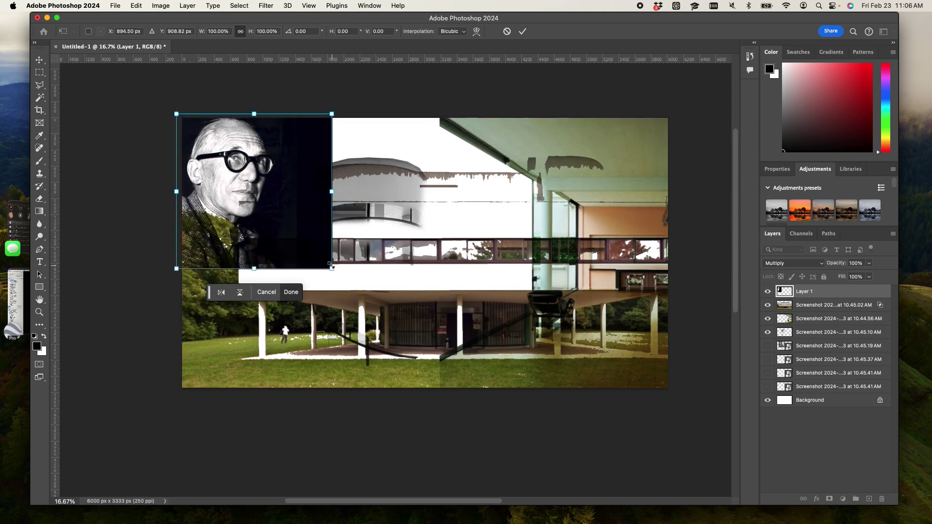
drag(332, 268, 593, 437)
mouse_move(527, 349)
mouse_down()
mouse_move(424, 335)
mouse_move(514, 345)
mouse_up()
key(Return)
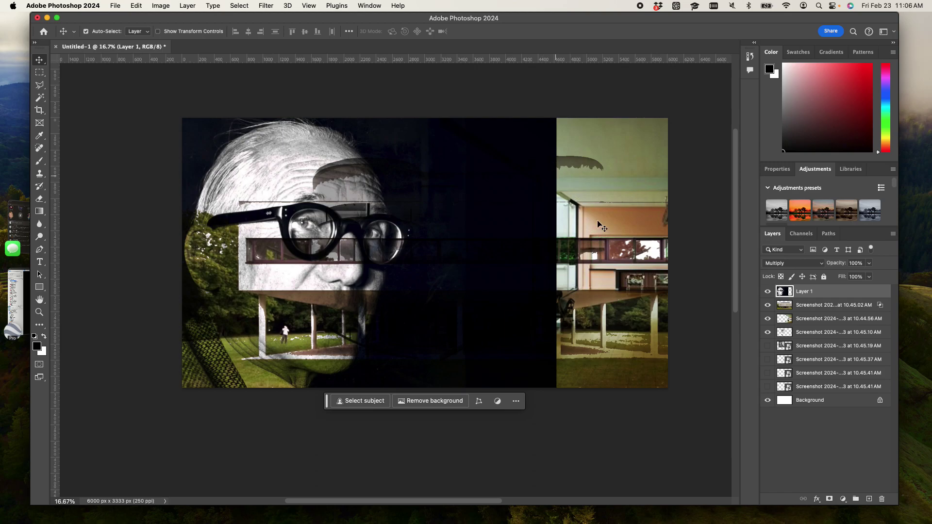
key(e)
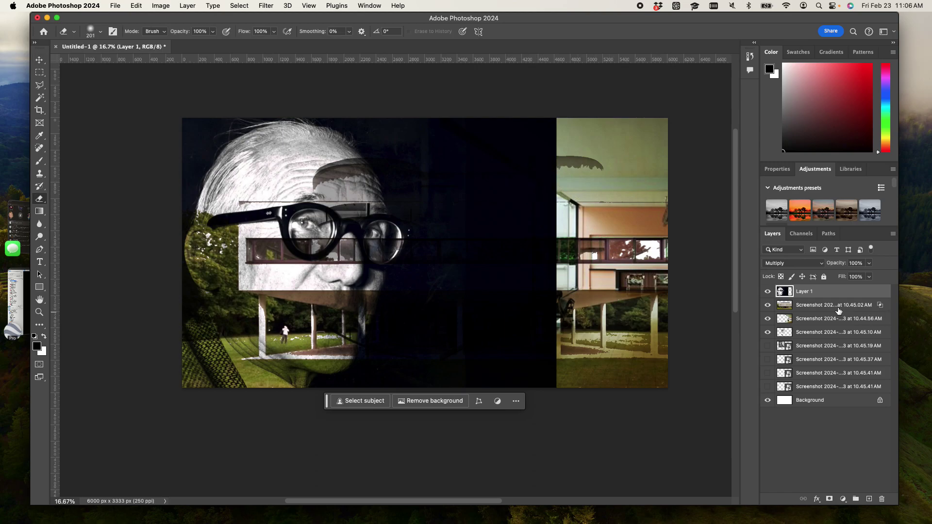
right_click(806, 297)
click(809, 297)
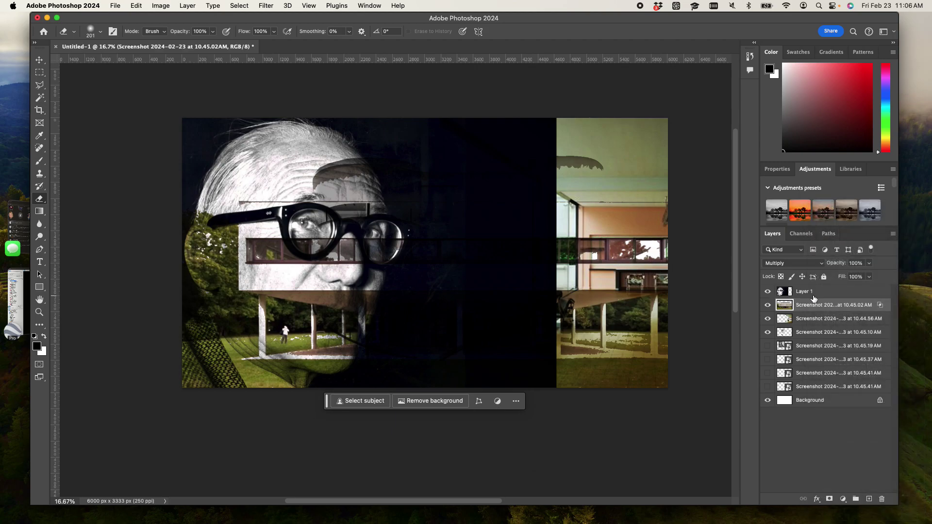
right_click(842, 293)
click(848, 422)
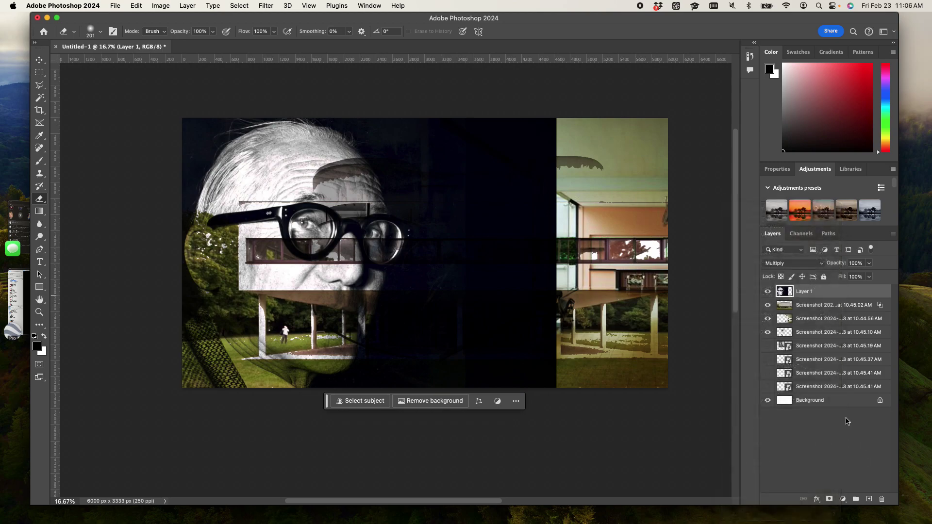
Move Layer 1 down the layer stack, between the 10.44.56 AM and 10.45.10 AM screenshot layers, and deselect all layers
drag(811, 304, 816, 325)
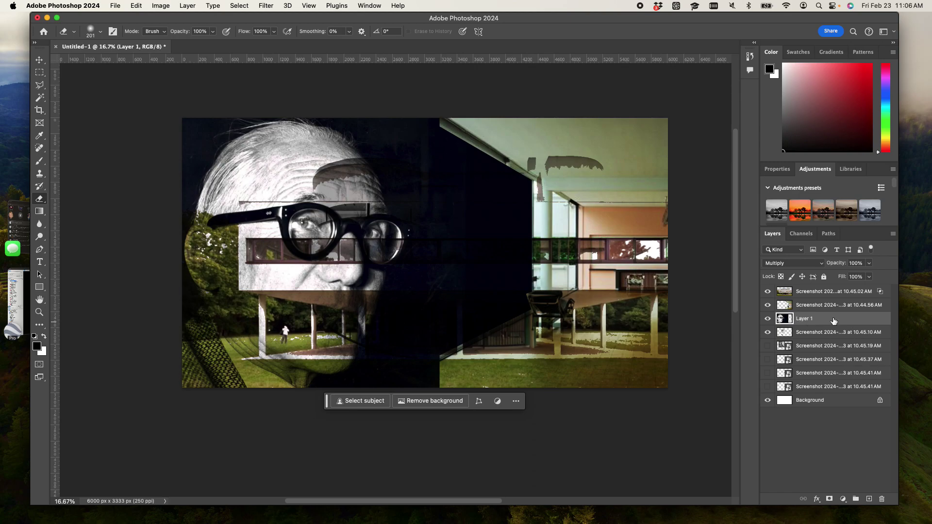
mouse_move(834, 321)
mouse_down()
mouse_move(829, 333)
mouse_move(831, 317)
mouse_up()
click(39, 60)
click(102, 201)
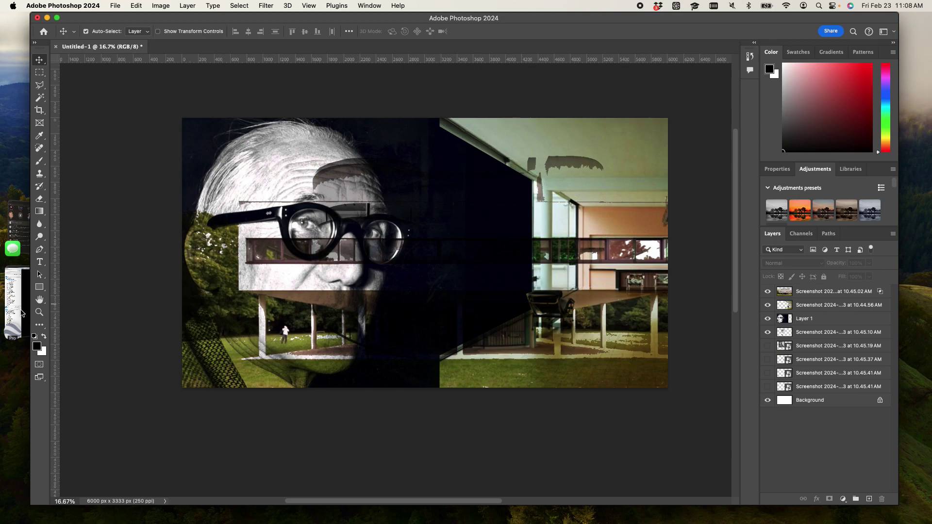
Create a new 17 x 11 inch landscape document at 300 pixels/inch in RGB Color with a white background
click(117, 6)
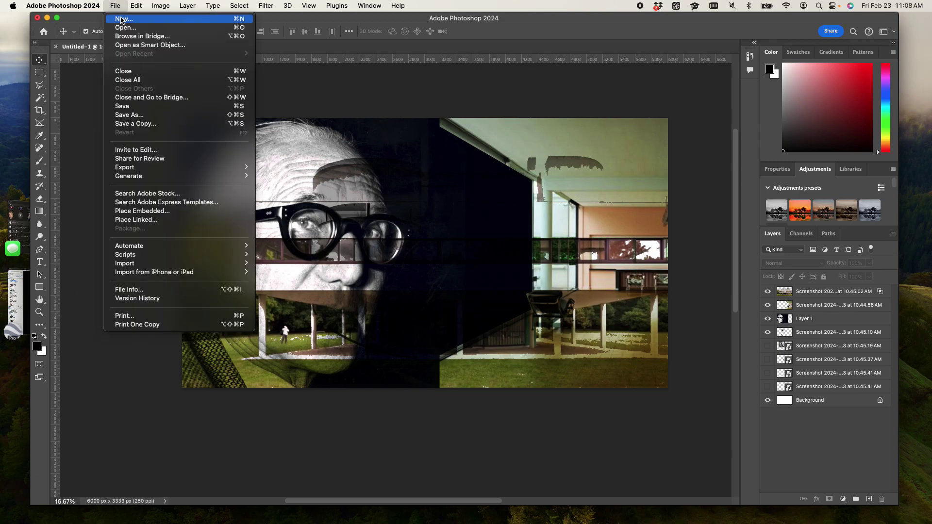
click(121, 20)
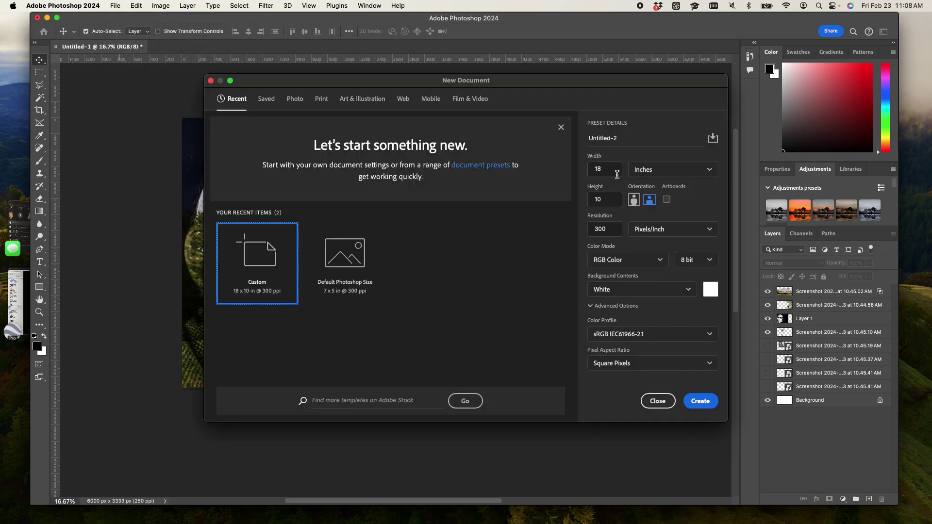
double_click(613, 169)
text(1)
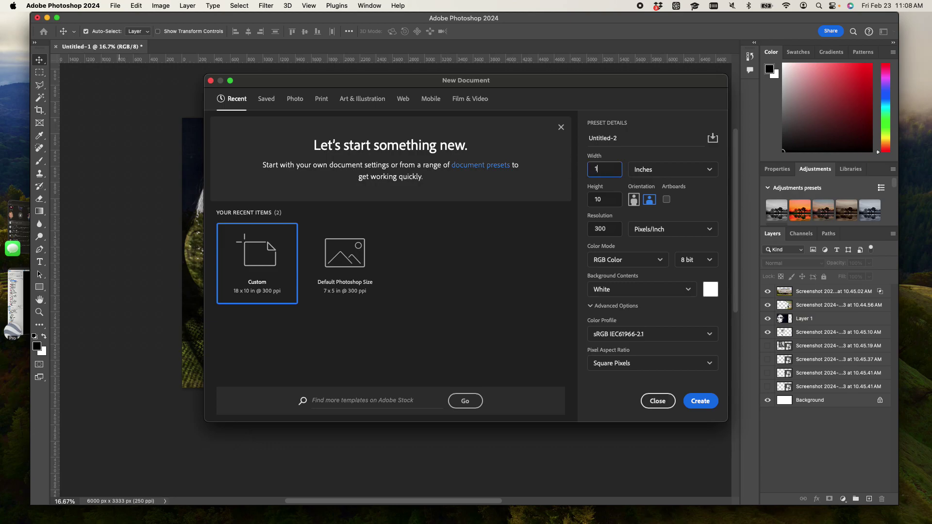
text(7)
key(Tab)
text(11)
click(704, 403)
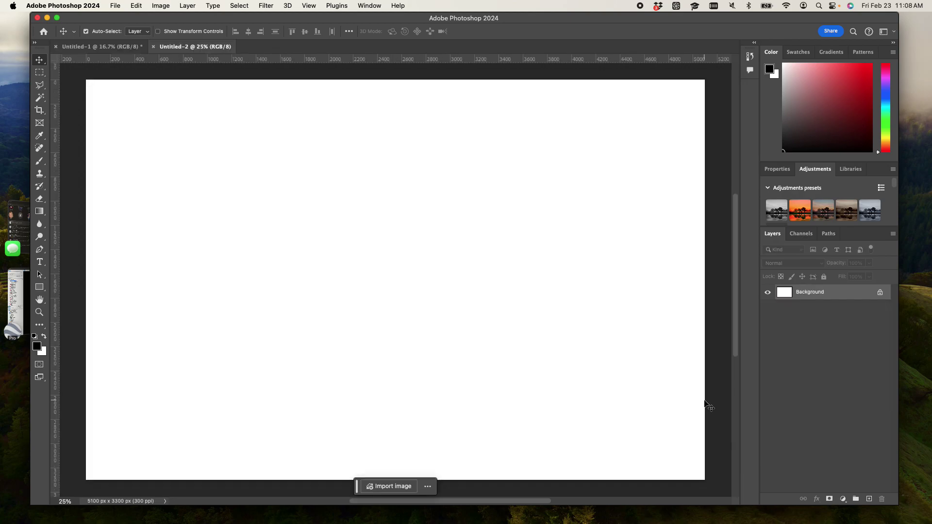
Change the new document's ruler units to inches
key(super+minus)
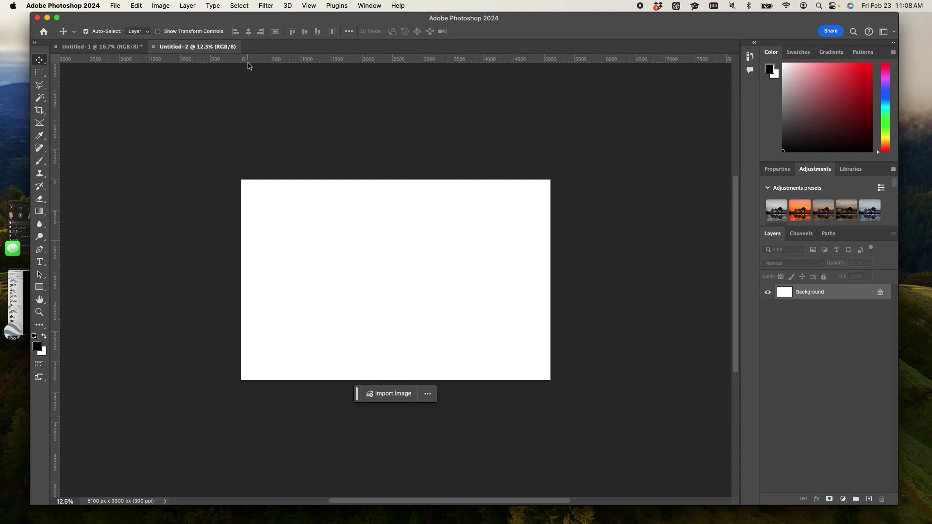
click(57, 59)
right_click(73, 62)
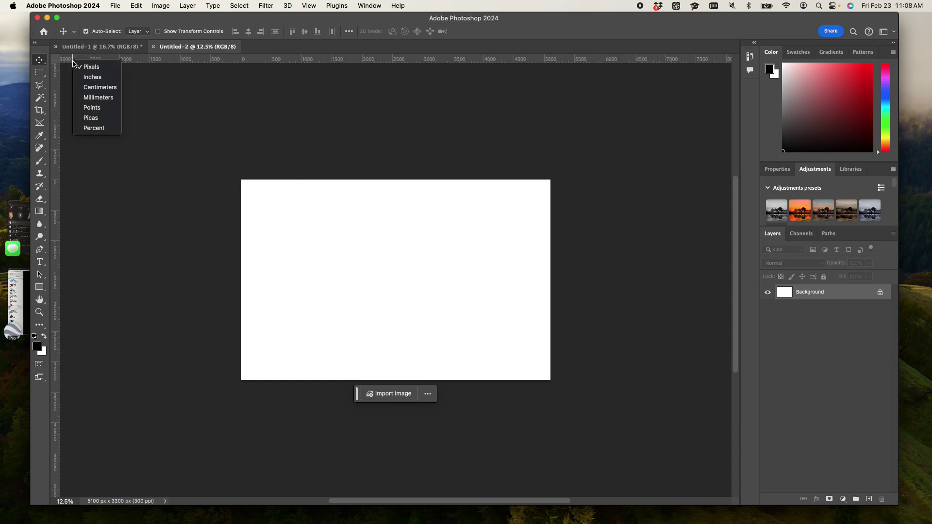
click(102, 77)
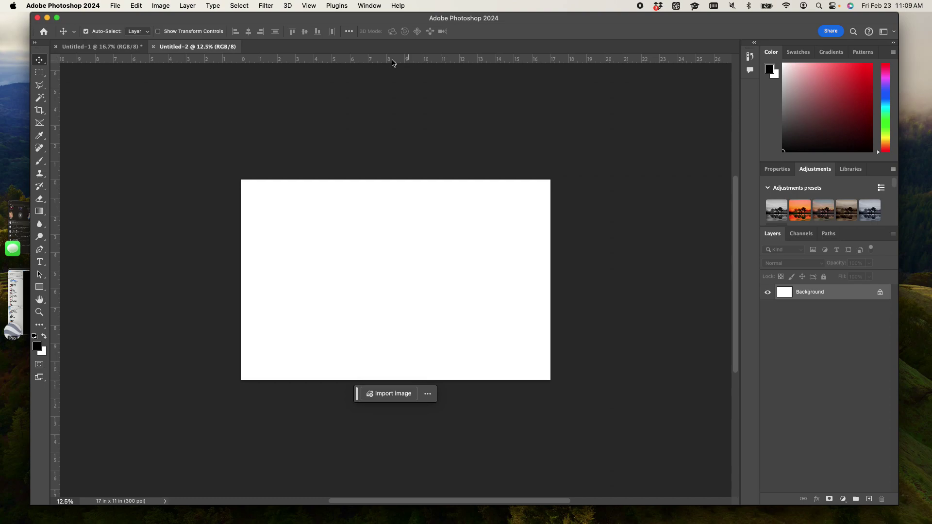
key(super+equal)
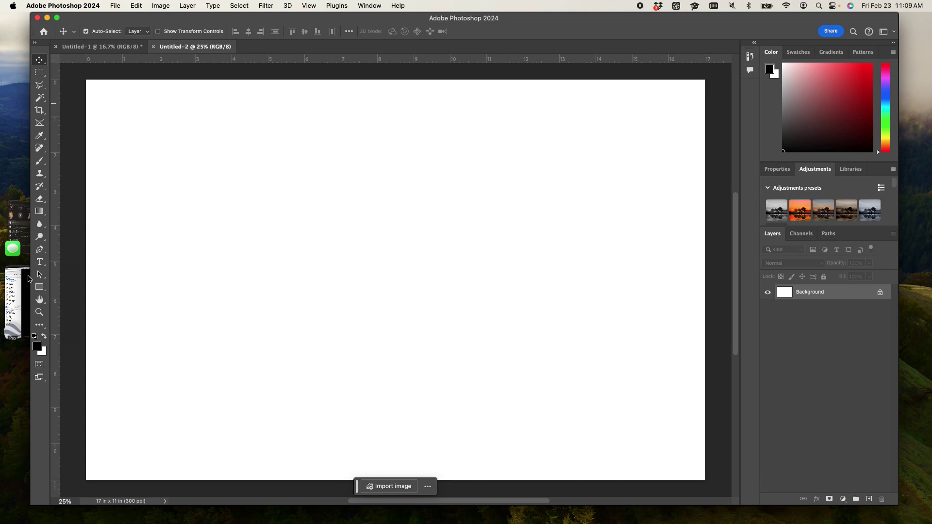
Switch to Google Earth Pro and search for "villa savoye"
click(23, 308)
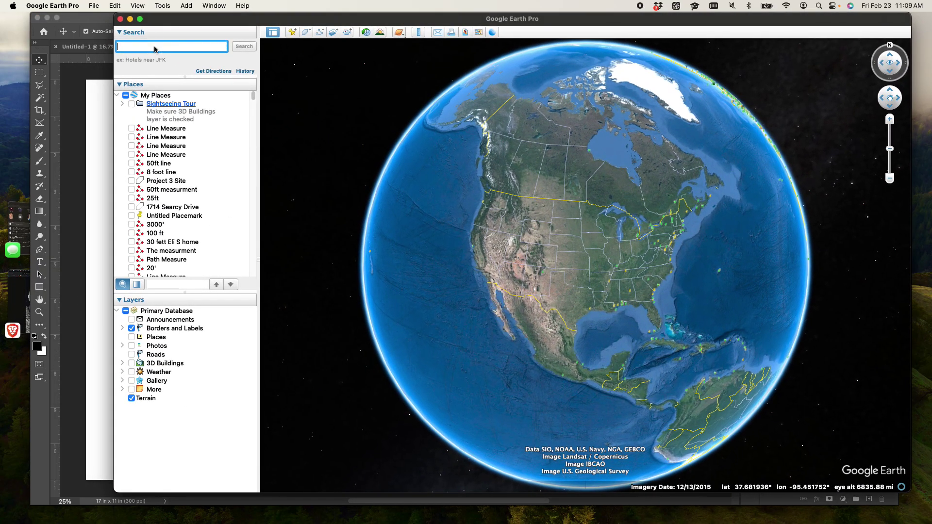
text(villa )
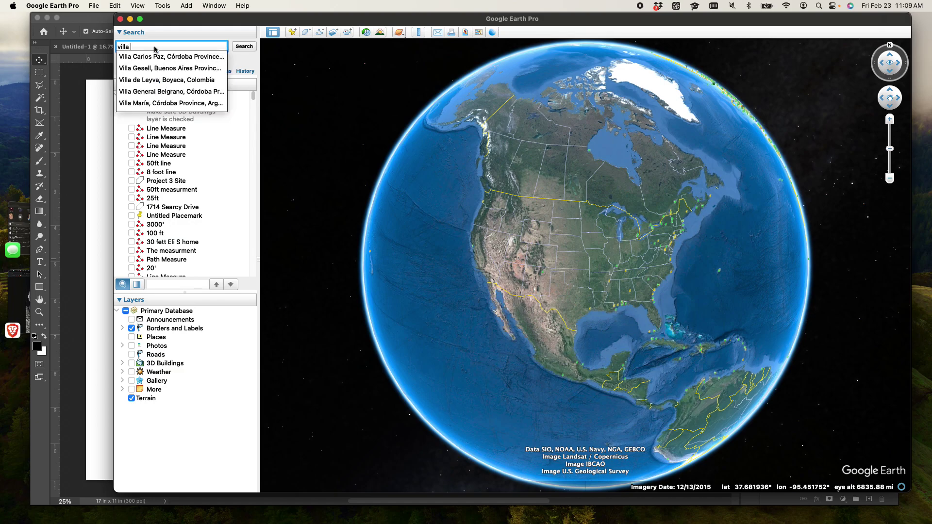
text(sa)
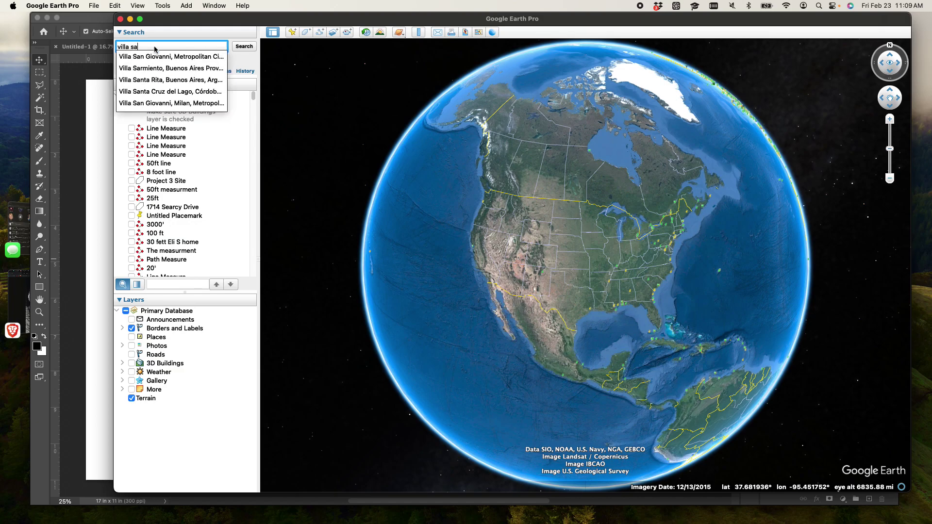
text(voye)
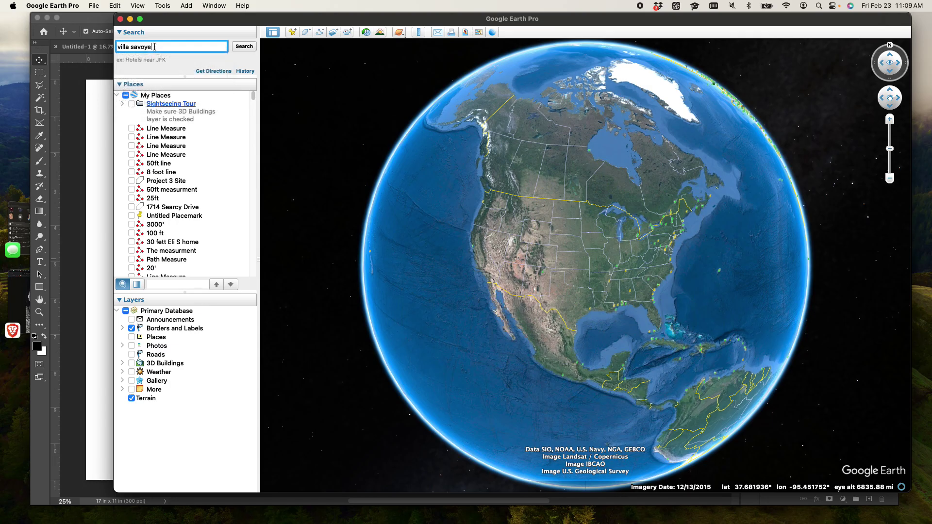
key(Return)
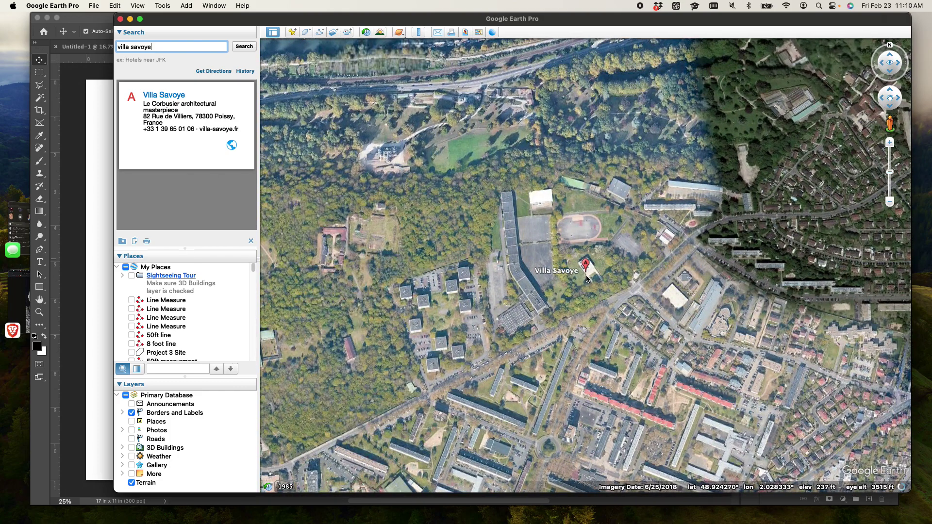
Examine the aerial imagery around Villa Savoye, including the neighbouring streets and housing to its east
scroll(587, 277, up, 3)
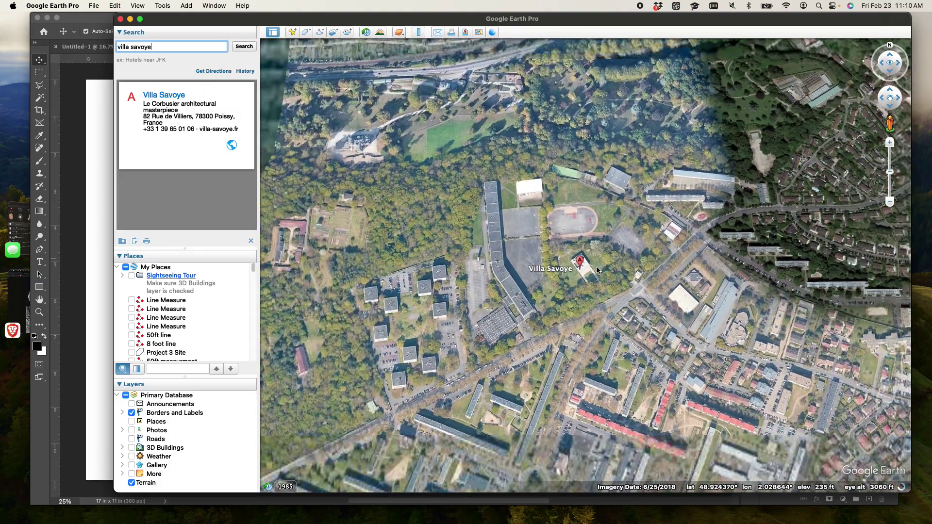
drag(598, 270, 583, 214)
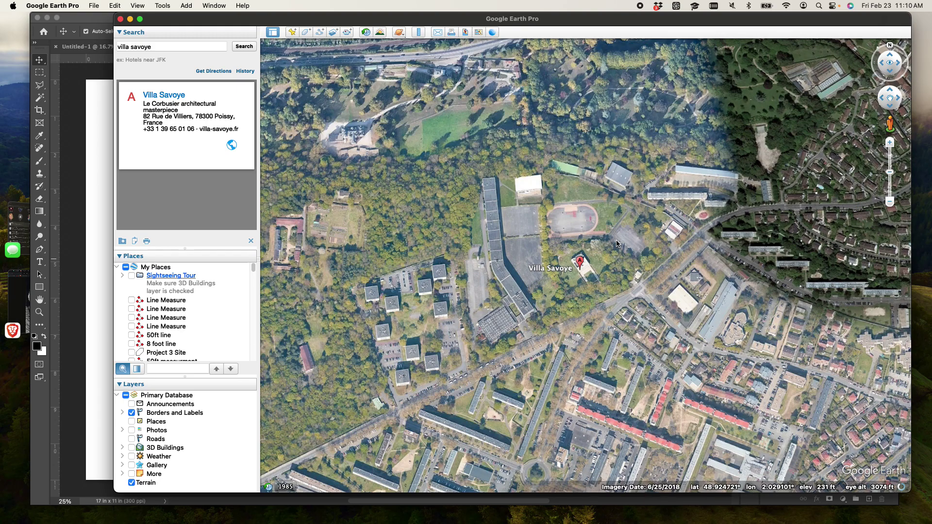
drag(623, 279, 583, 340)
scroll(714, 194, up, 3)
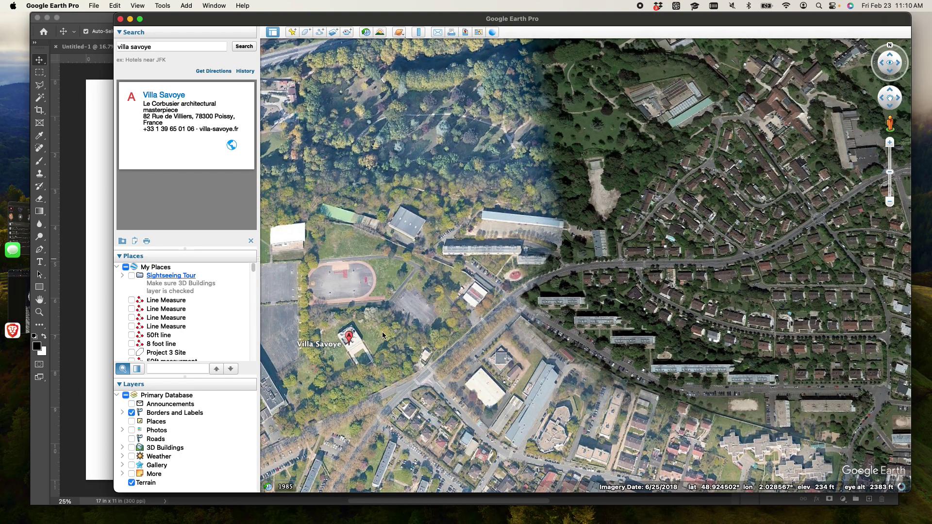
click(416, 37)
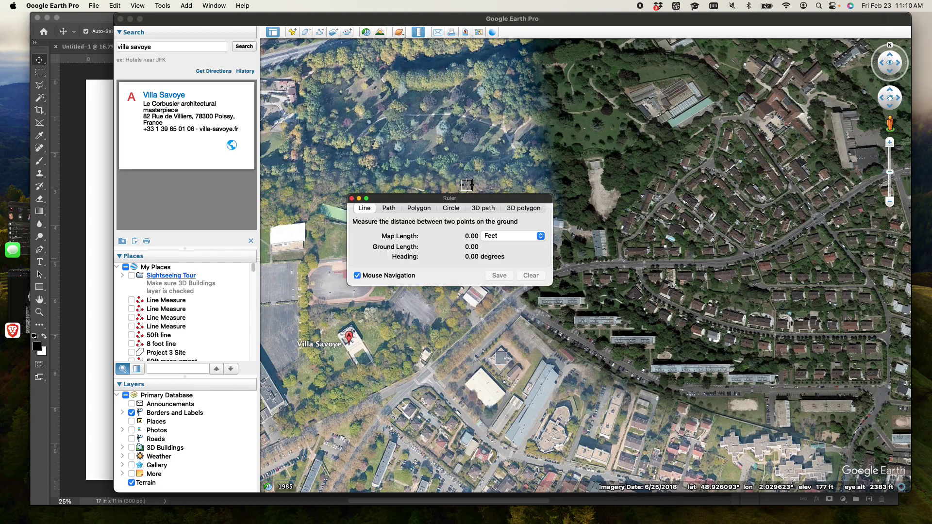
click(352, 199)
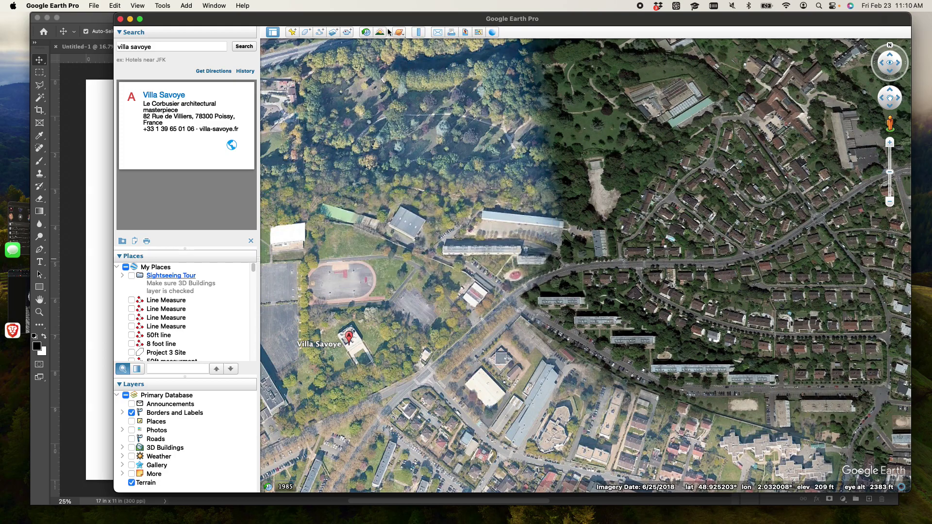
drag(369, 22, 361, 21)
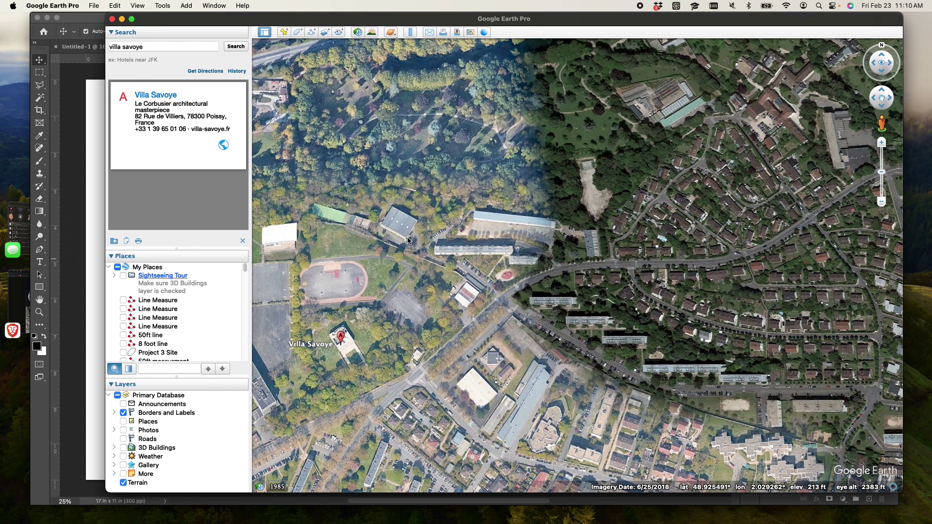
Turn on historical imagery and compare the 12/2003, 12/1985 and 7/2006 views of the Villa Savoye site
click(358, 32)
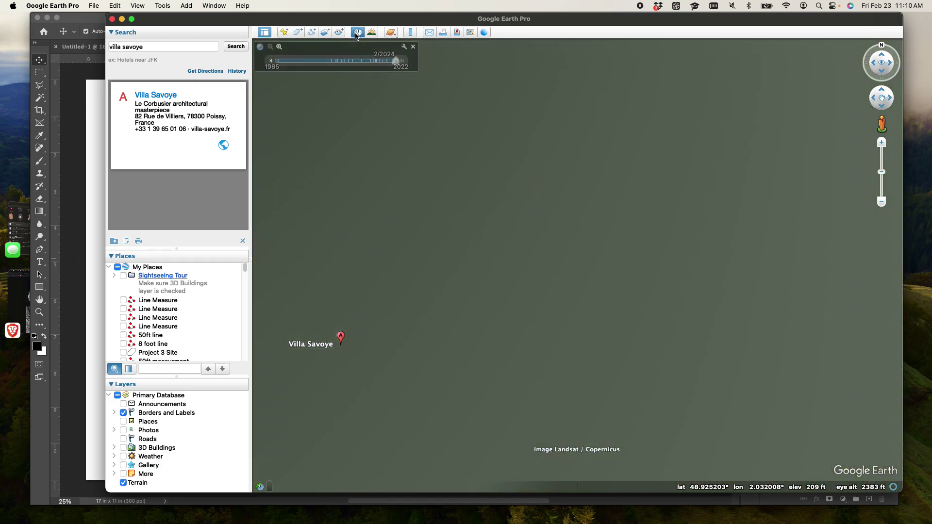
drag(401, 71, 338, 71)
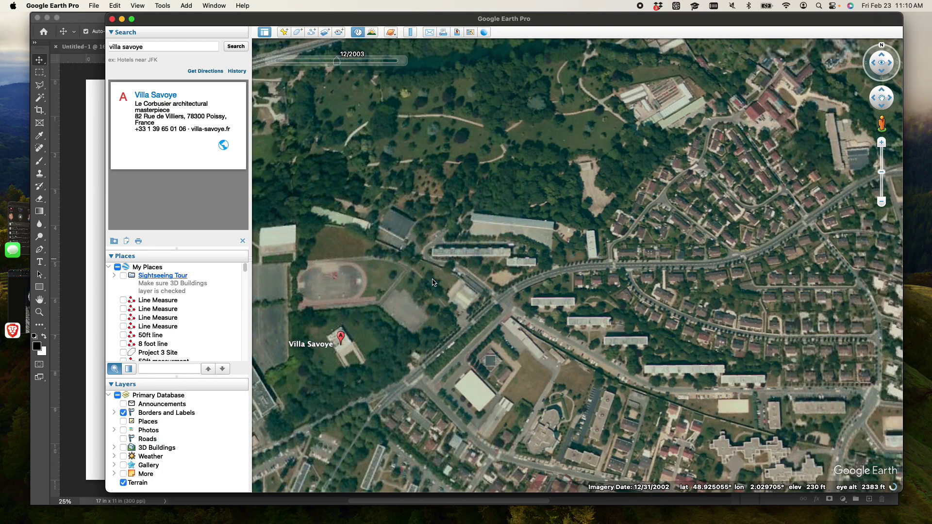
drag(438, 326, 529, 237)
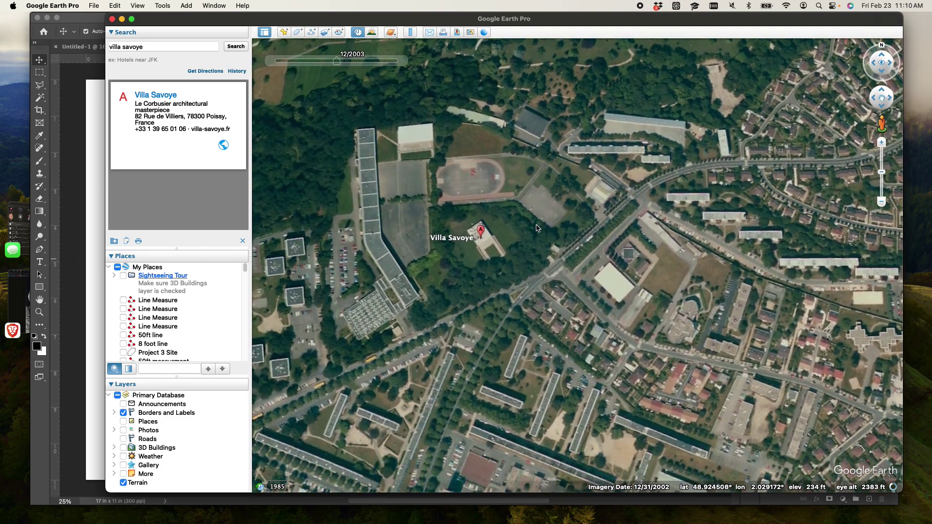
scroll(497, 262, up, 3)
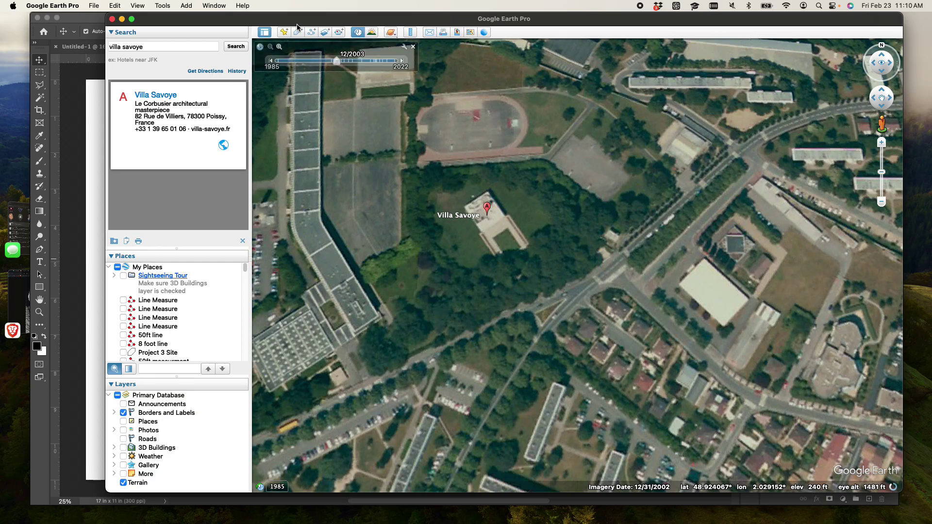
drag(312, 67, 277, 67)
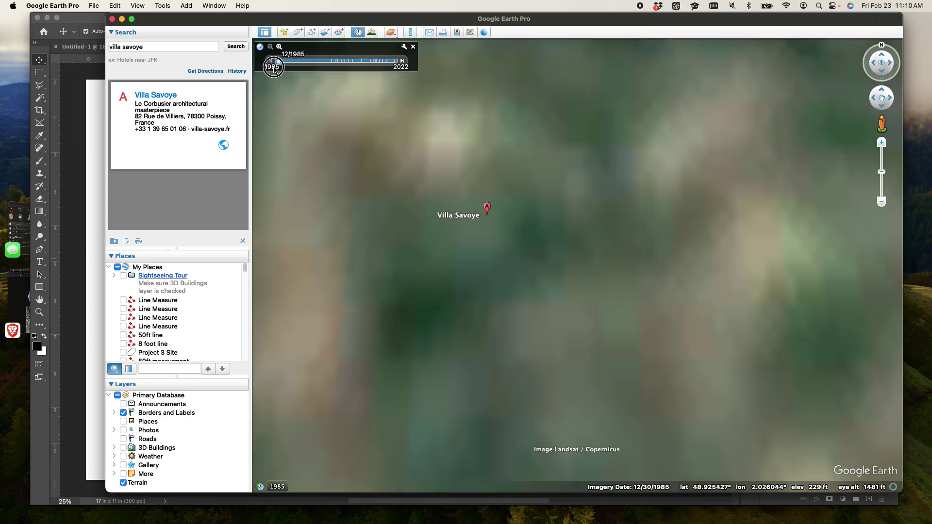
drag(274, 68, 344, 69)
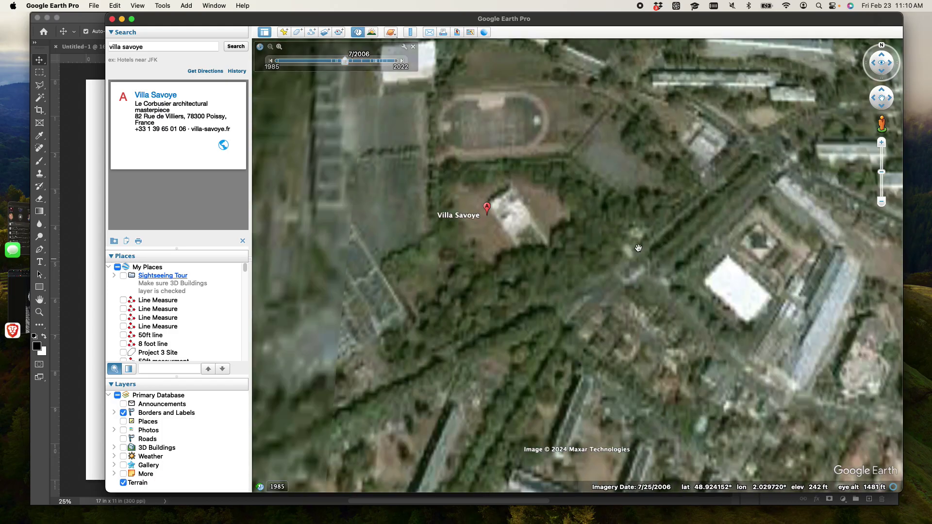
Examine the coverage of the 7/2006 imagery, from the wider Poissy area and river down to Villa Savoye
scroll(638, 247, down, 5)
scroll(639, 247, down, 5)
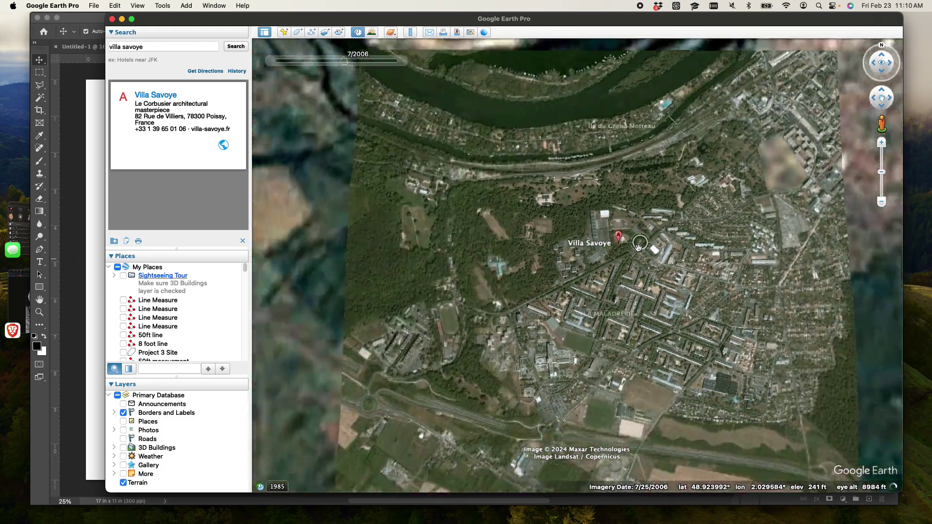
scroll(663, 242, up, 3)
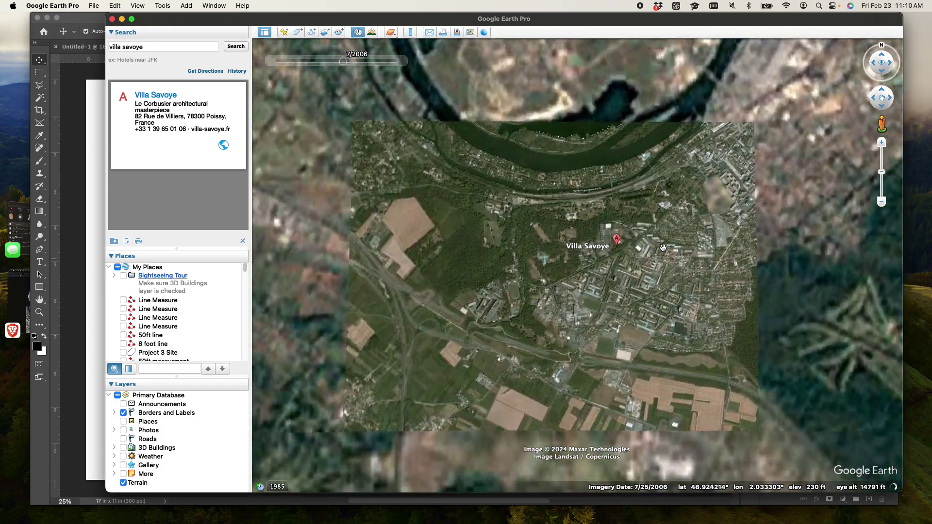
drag(664, 242, 562, 261)
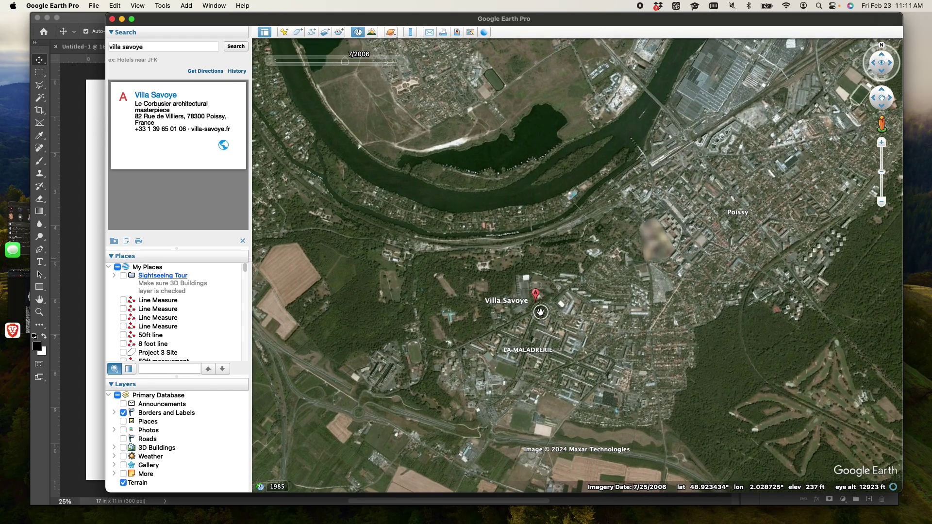
scroll(527, 317, up, 3)
scroll(538, 281, up, 2)
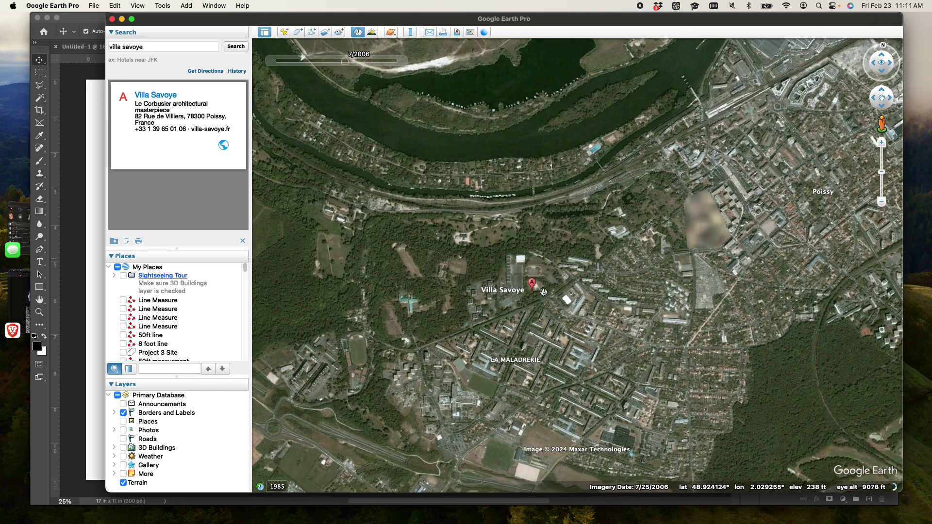
scroll(537, 281, up, 5)
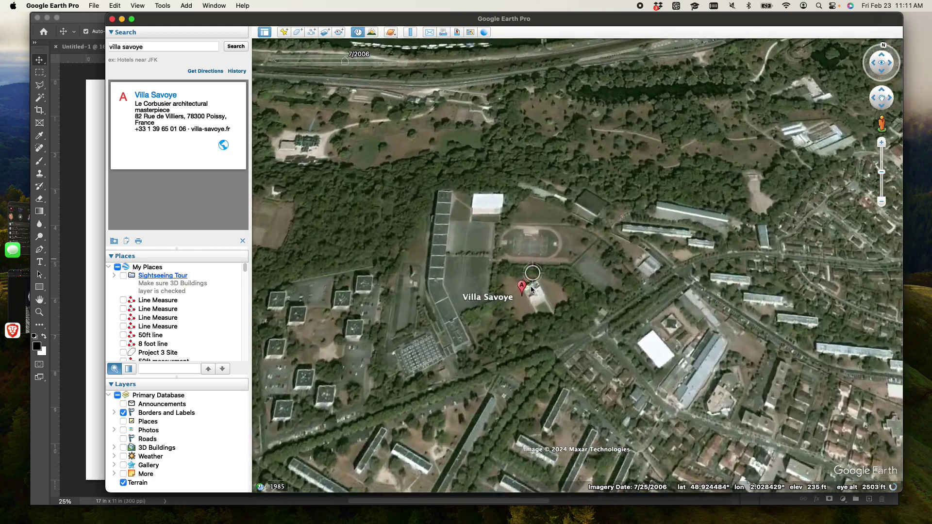
Examine the 3/2022 historical imagery of Villa Savoye up close, and return to the default imagery
scroll(532, 329, up, 3)
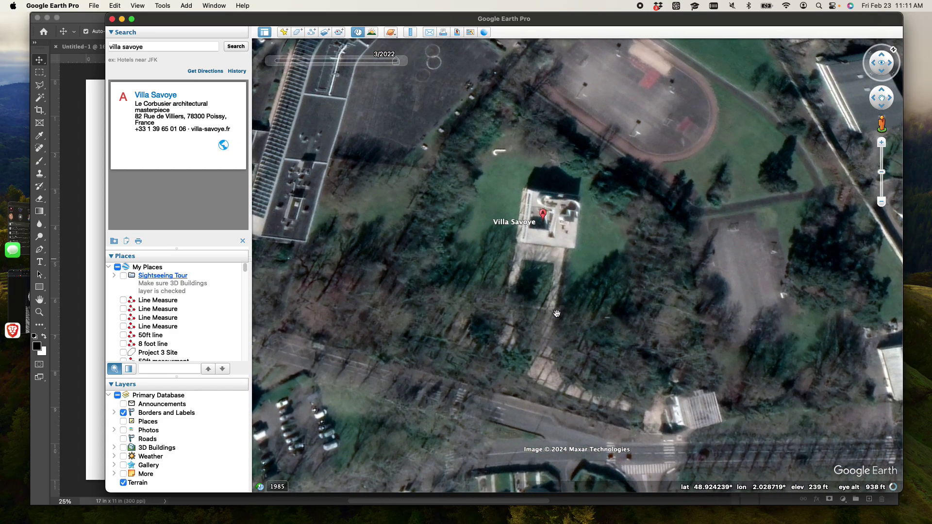
drag(557, 313, 664, 195)
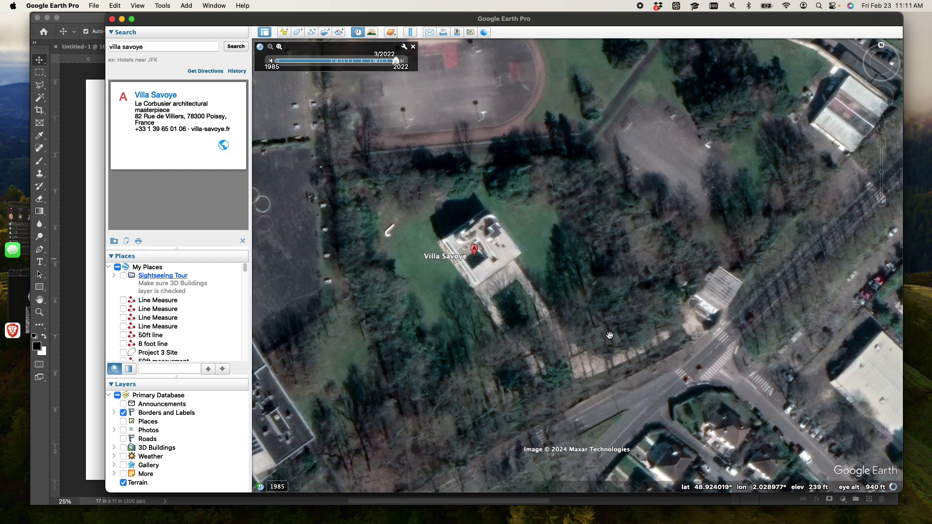
drag(551, 304, 635, 305)
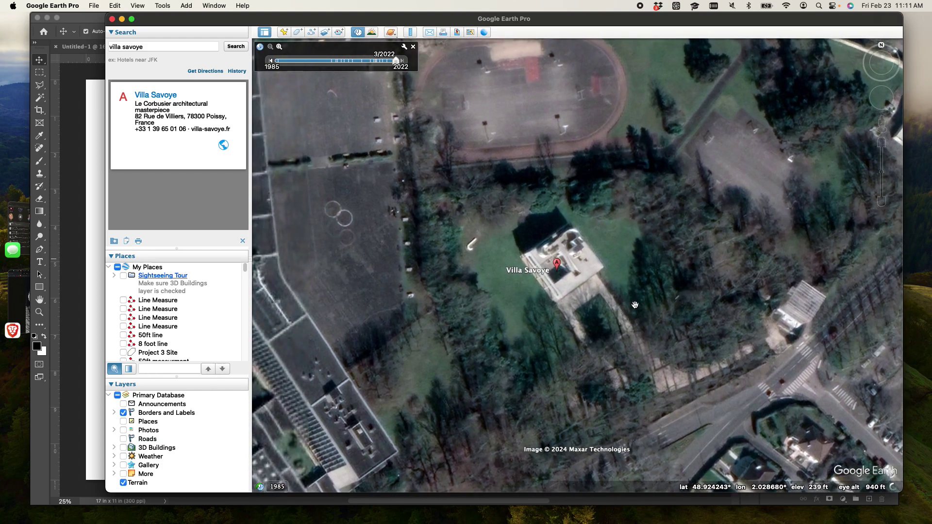
drag(564, 282, 555, 283)
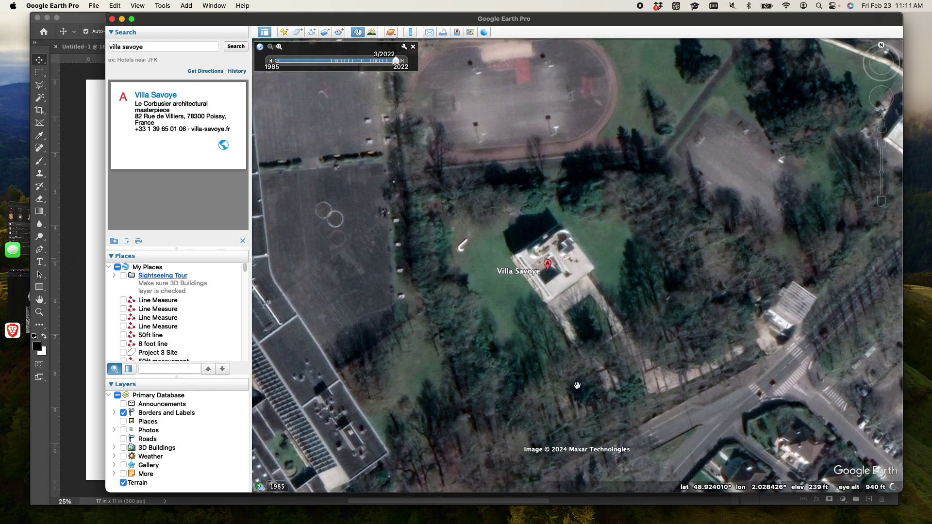
click(414, 47)
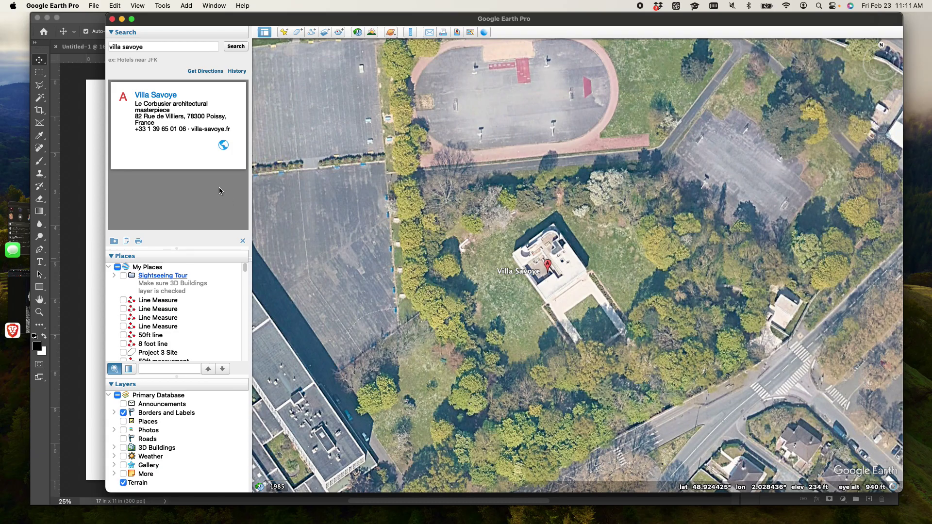
Widen the Google Earth window and frame Villa Savoye together with the oval track and the road junction
drag(108, 13, 14, 13)
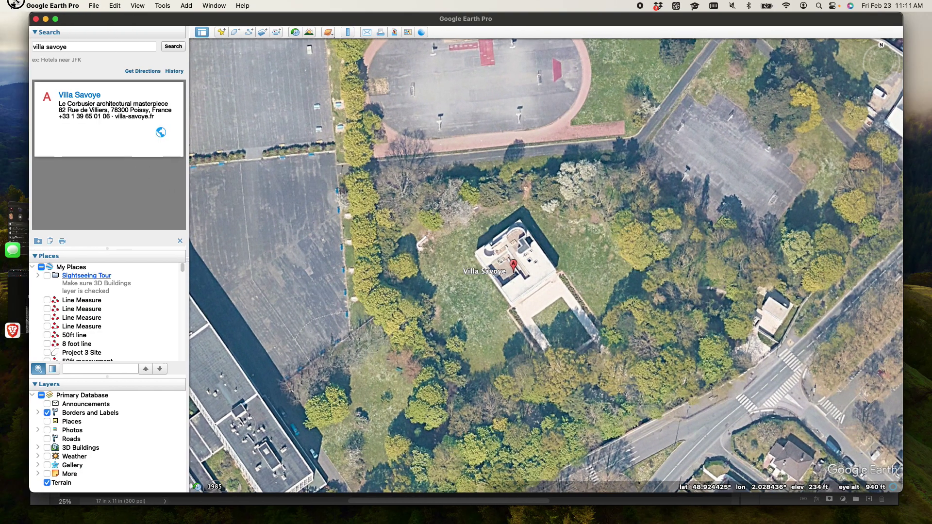
scroll(492, 262, down, 3)
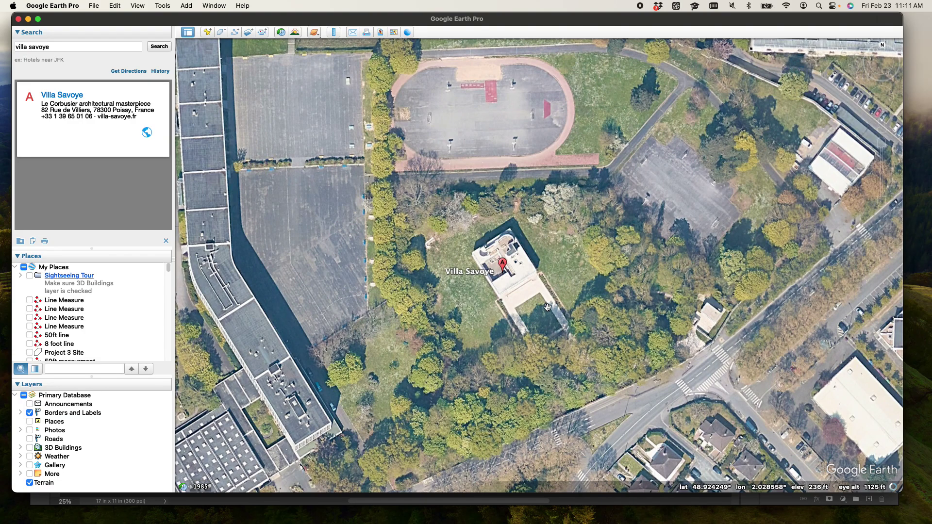
drag(547, 318, 551, 156)
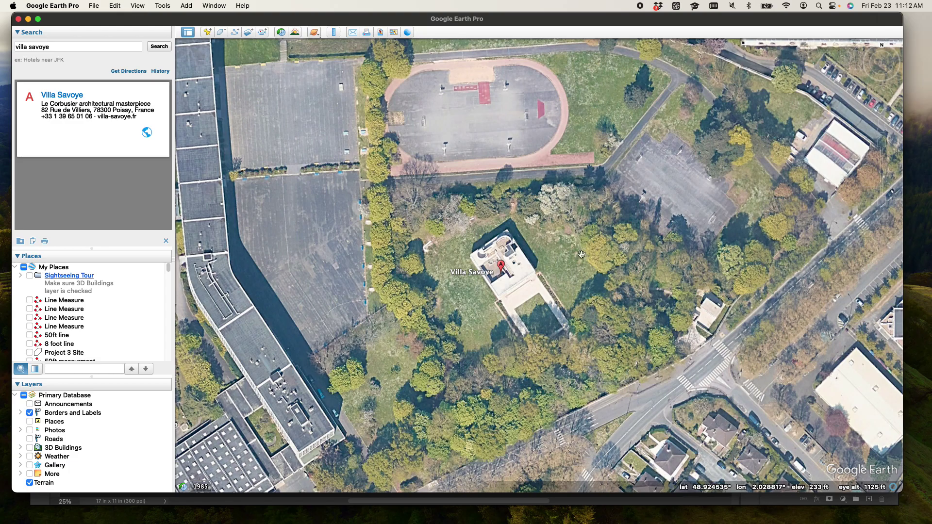
scroll(576, 310, down, 5)
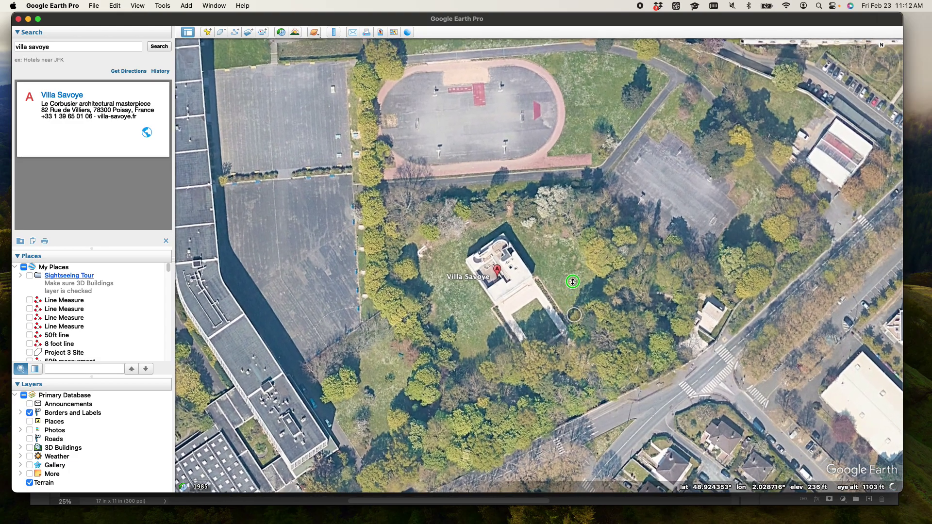
scroll(562, 285, up, 3)
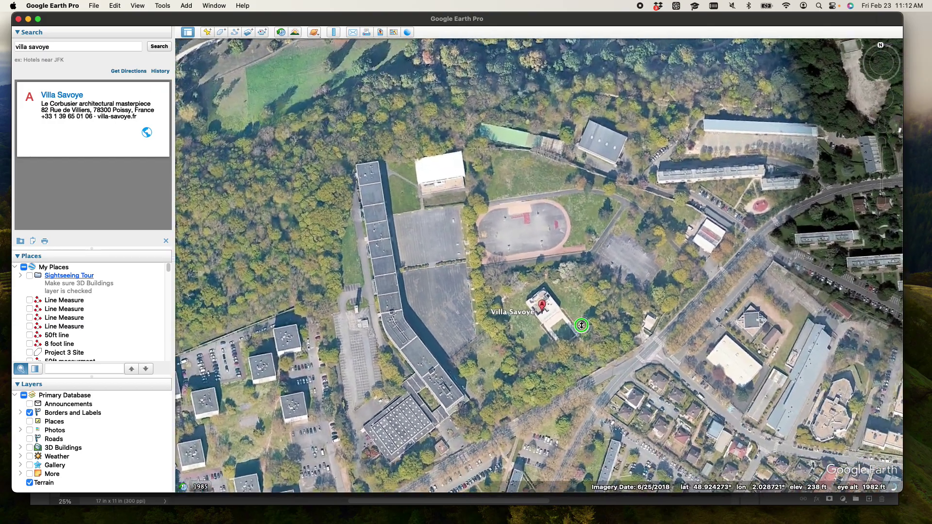
scroll(581, 336, up, 2)
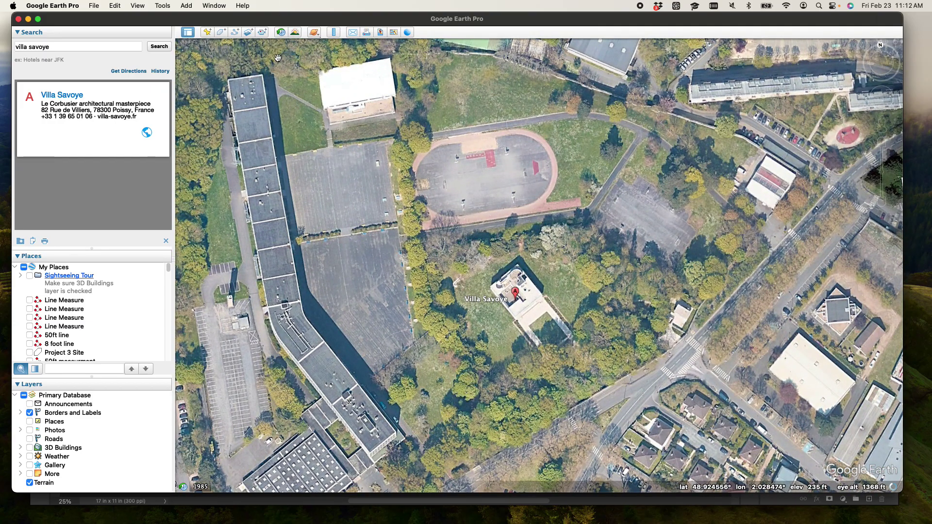
Draw a ruler line about 20 feet long on the lawn just east of Villa Savoye, keeping the ruler dialog clear of the building
click(334, 32)
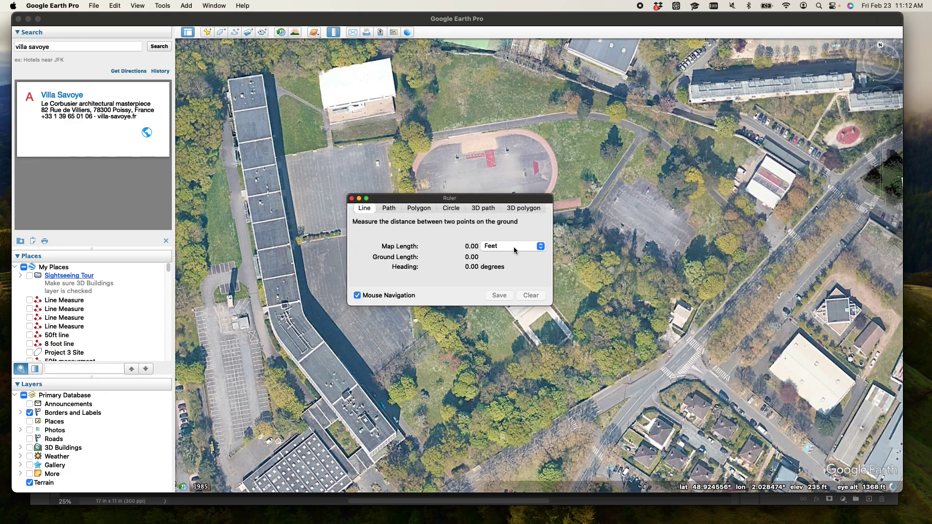
drag(509, 204, 345, 115)
scroll(661, 308, up, 4)
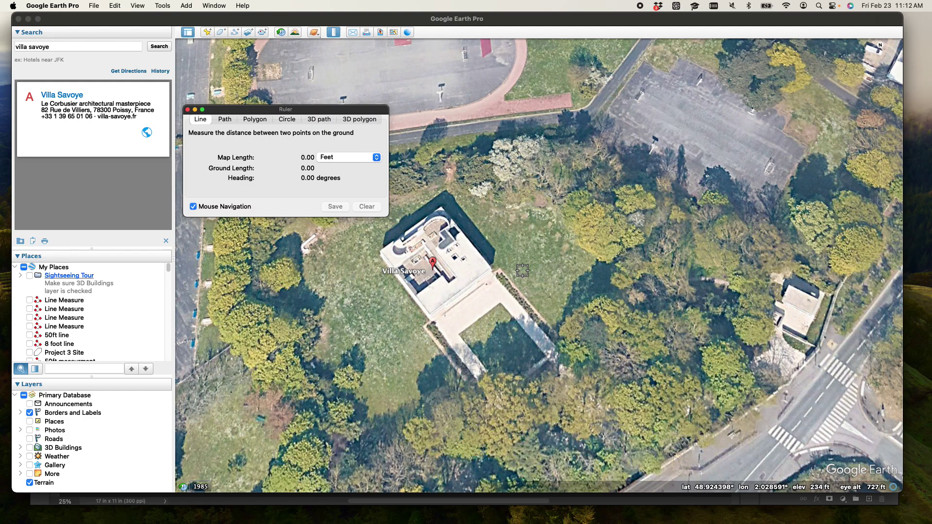
scroll(523, 264, down, 3)
scroll(486, 263, up, 2)
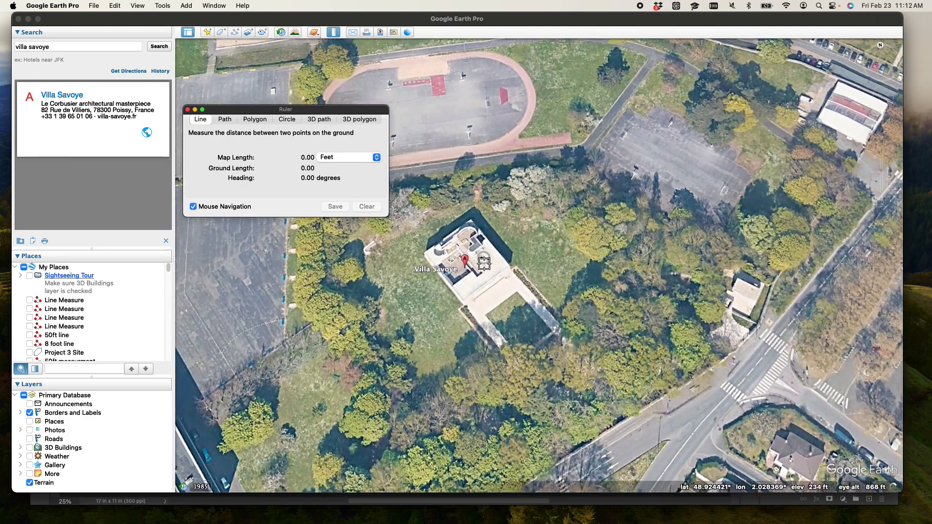
scroll(411, 303, up, 2)
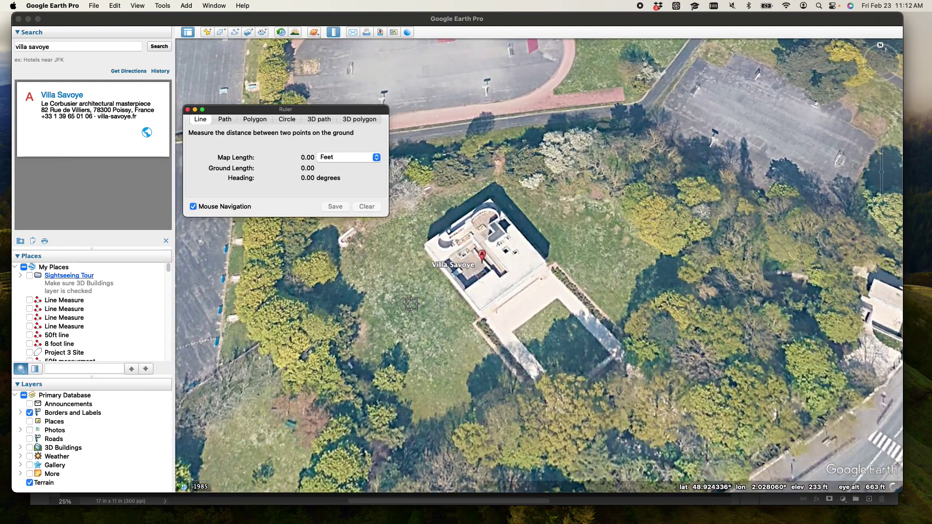
scroll(410, 303, up, 2)
scroll(503, 286, down, 3)
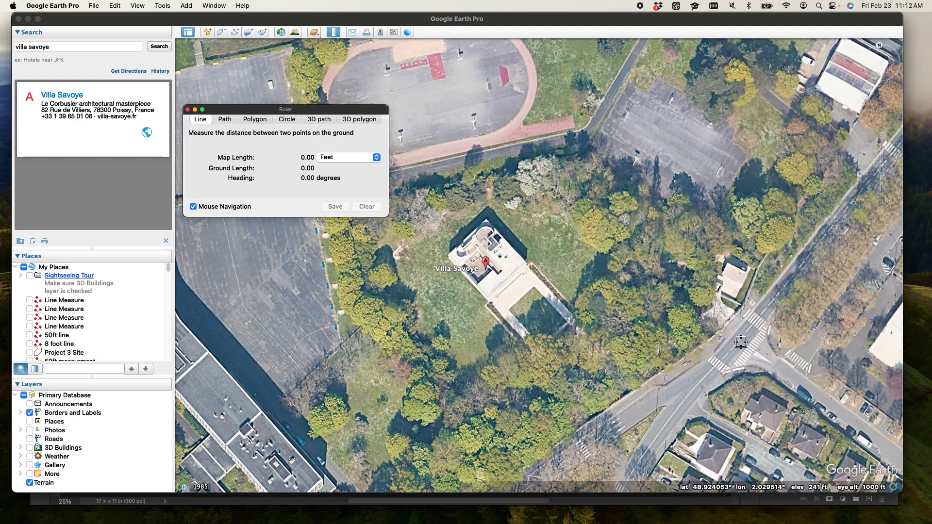
click(555, 245)
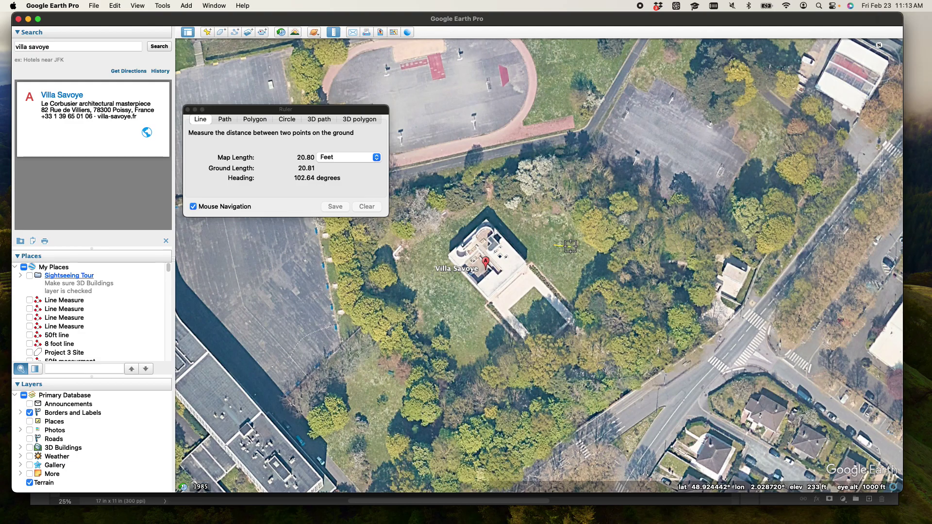
click(570, 246)
drag(570, 246, 570, 246)
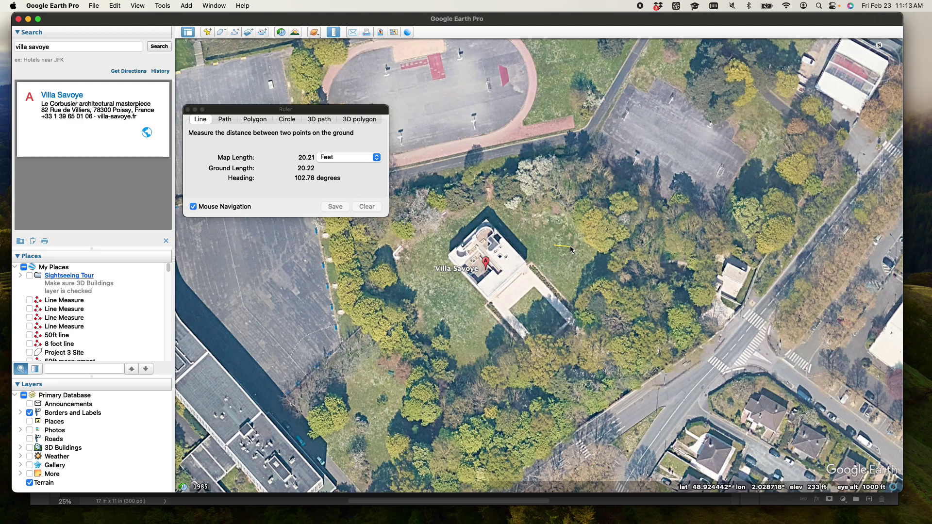
Extend the ruler line east of Villa Savoye to about 50 feet and save it as a path with the default settings
drag(571, 247, 570, 246)
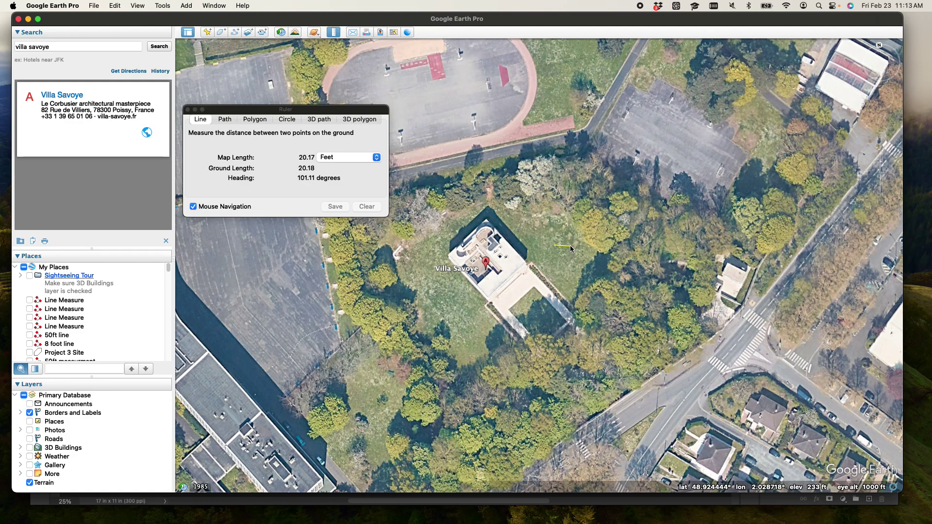
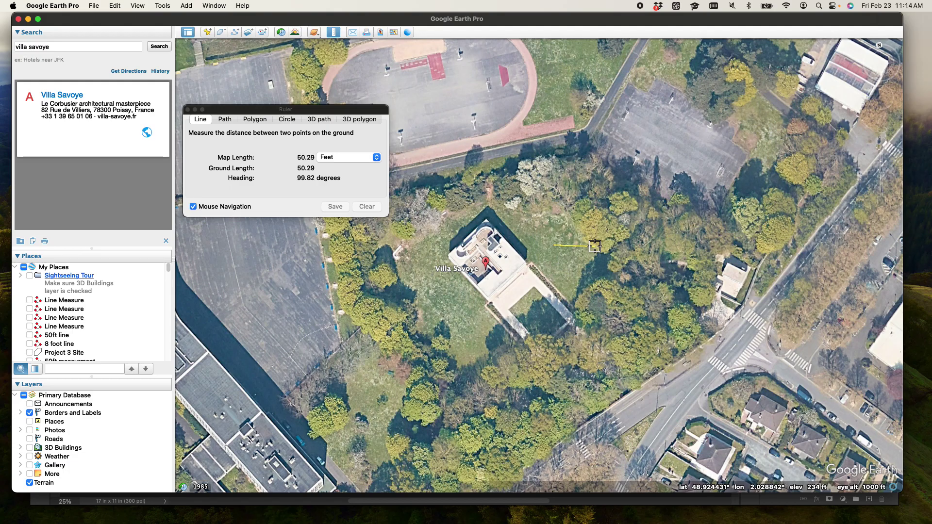
click(596, 247)
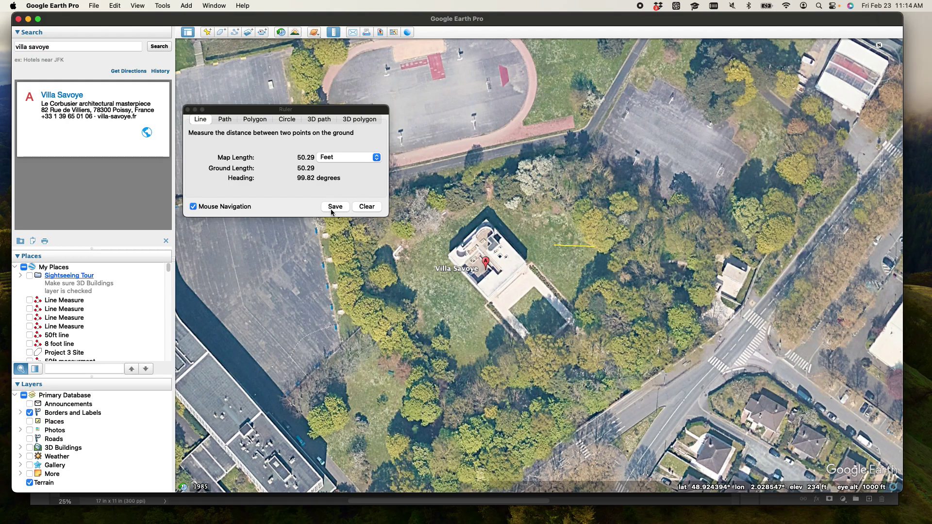
click(335, 207)
click(911, 448)
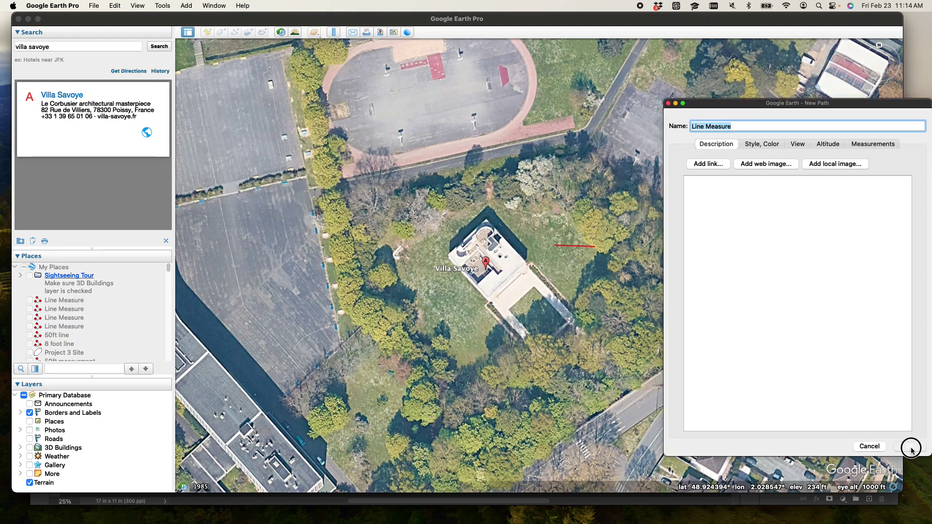
Switch to Brave, search the web for "google earth" and open the browser version of Google Earth
drag(88, 20, 221, 53)
click(15, 293)
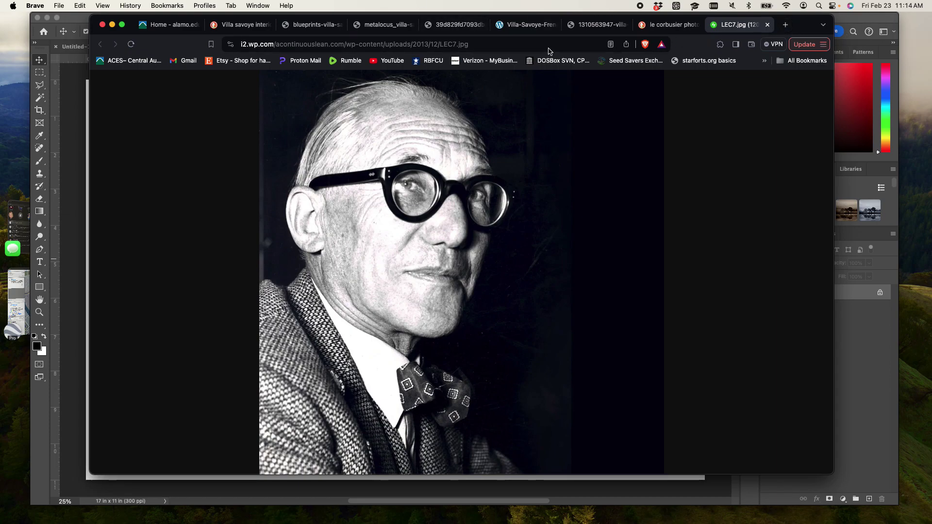
click(254, 29)
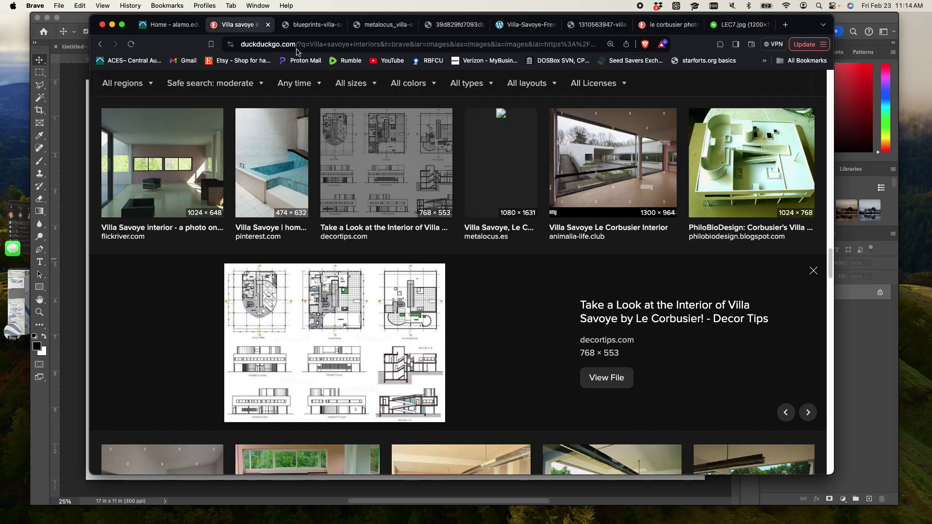
click(298, 47)
text(google earth)
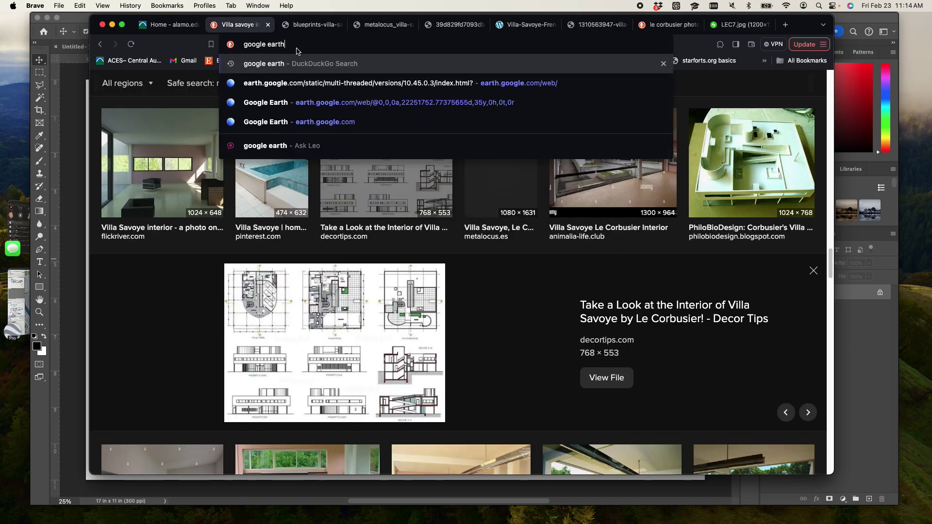
key(Return)
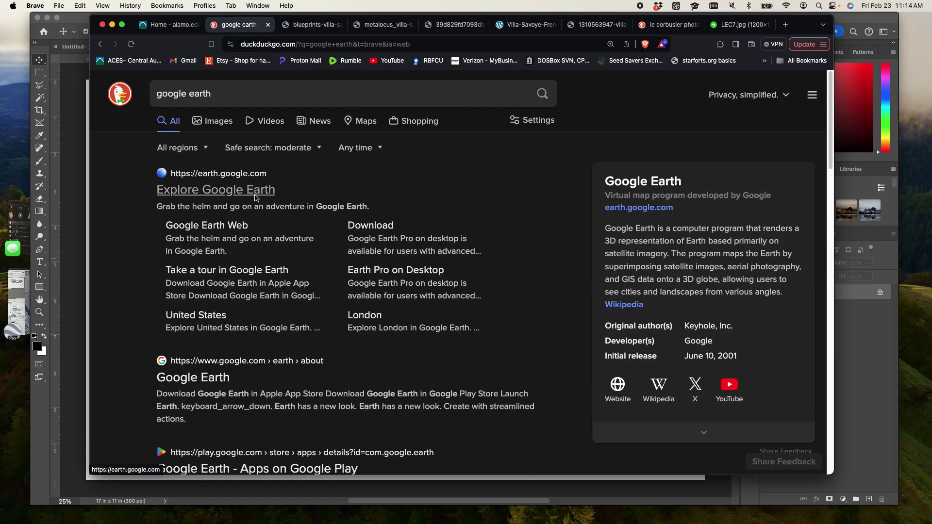
click(256, 196)
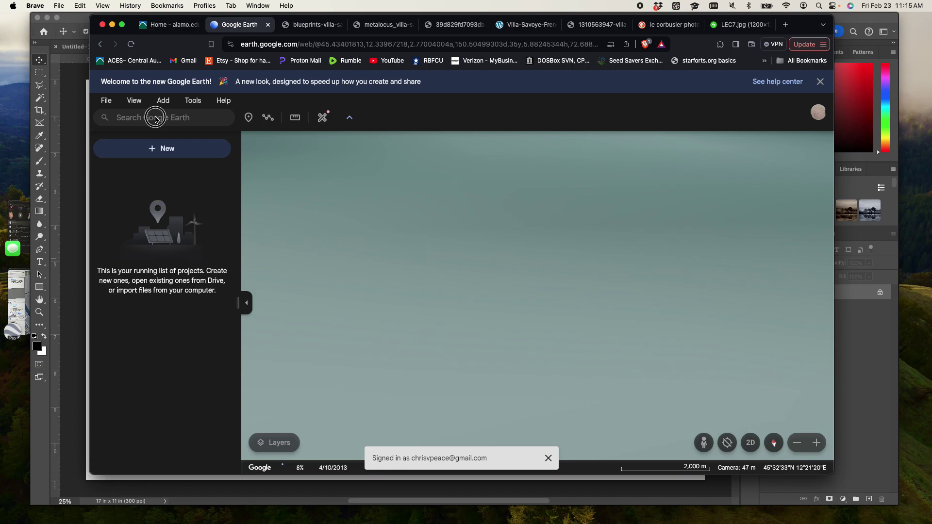
Search for "villa savoye" in the web version of Google Earth
click(155, 118)
text(villa sa)
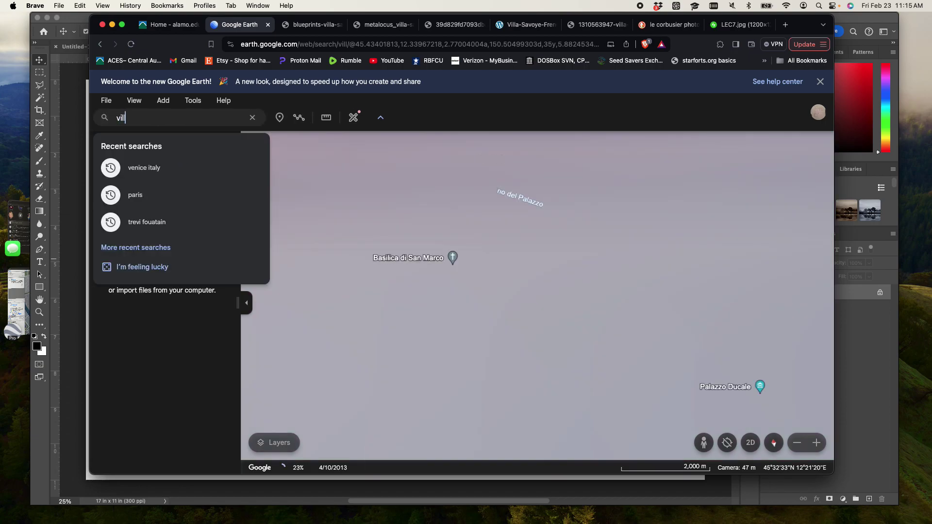
text(voye)
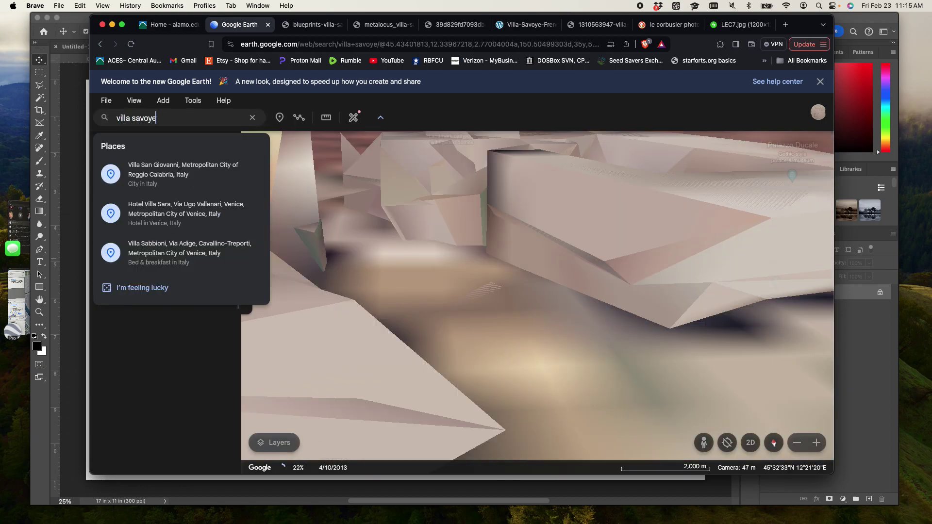
key(Return)
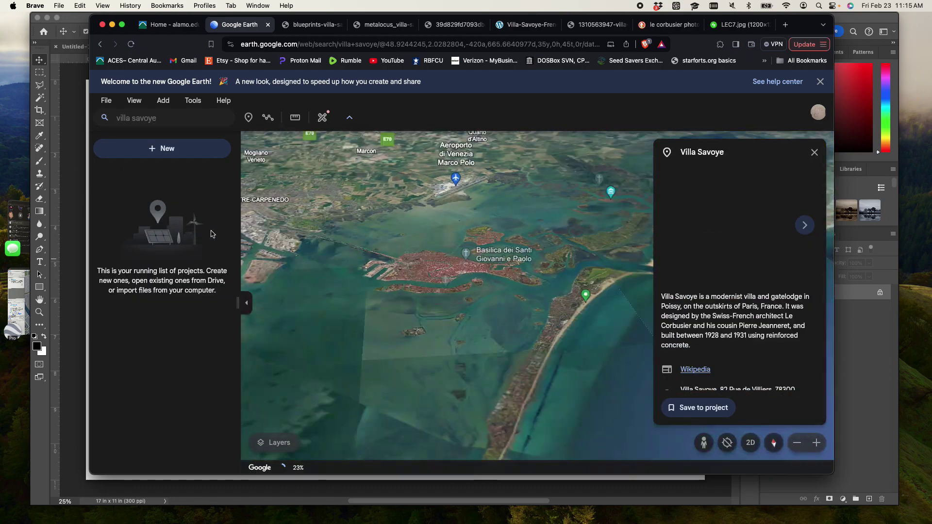
Switch back to Google Earth Pro and reposition its window so the whole map area fits on the screen
click(71, 254)
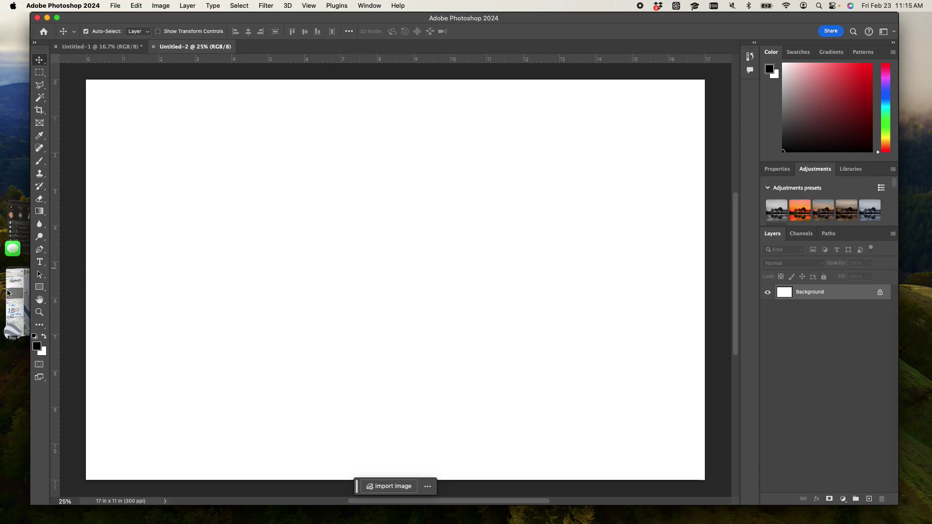
mouse_move(396, 523)
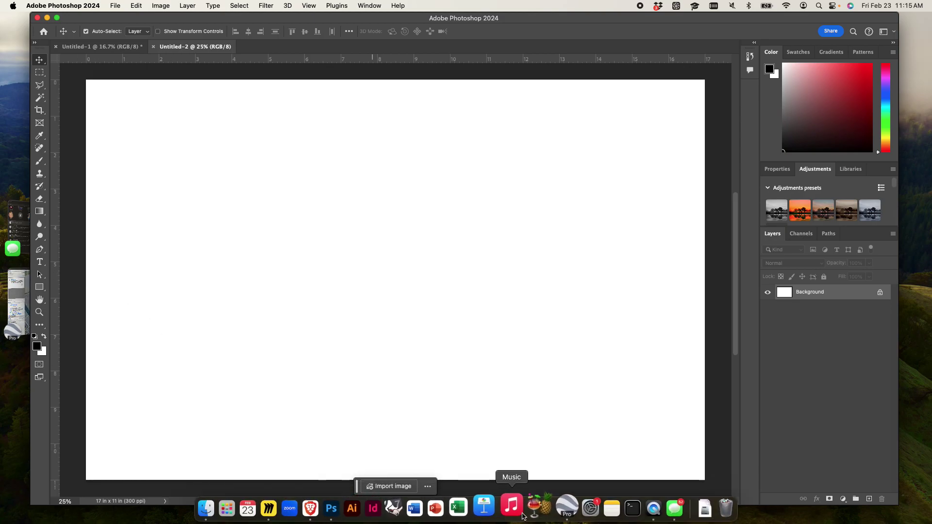
click(557, 508)
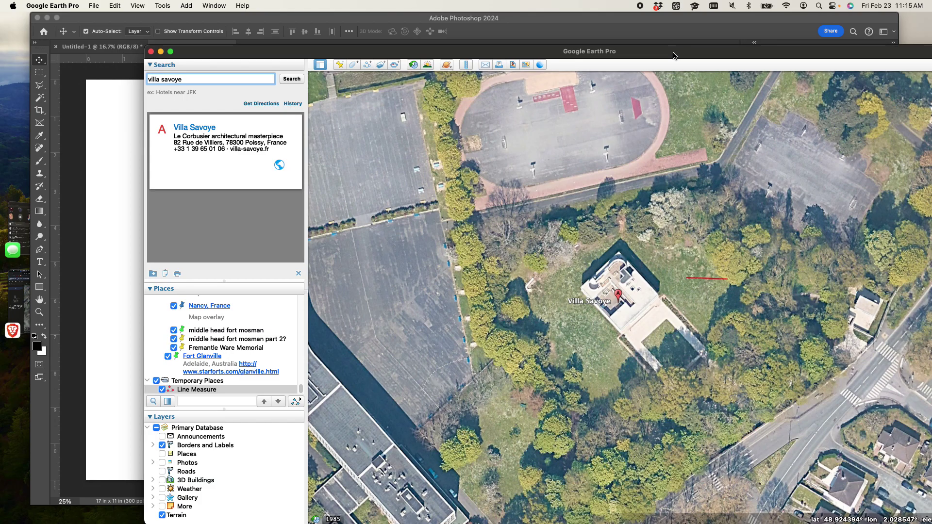
drag(674, 52, 582, 19)
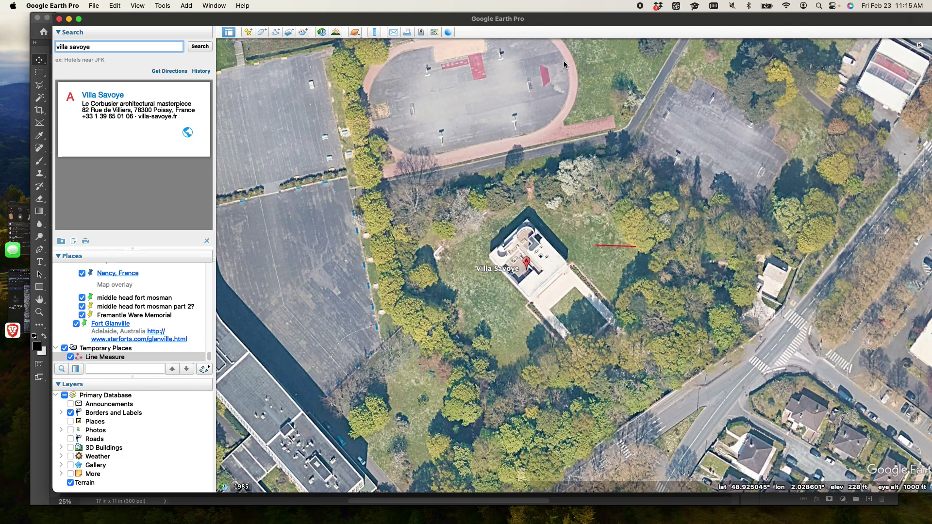
drag(561, 15, 519, 14)
Capture a screenshot of the map area showing Villa Savoye, the 50-foot line, the oval track and the road junction, and return to Photoshop
scroll(526, 236, down, 5)
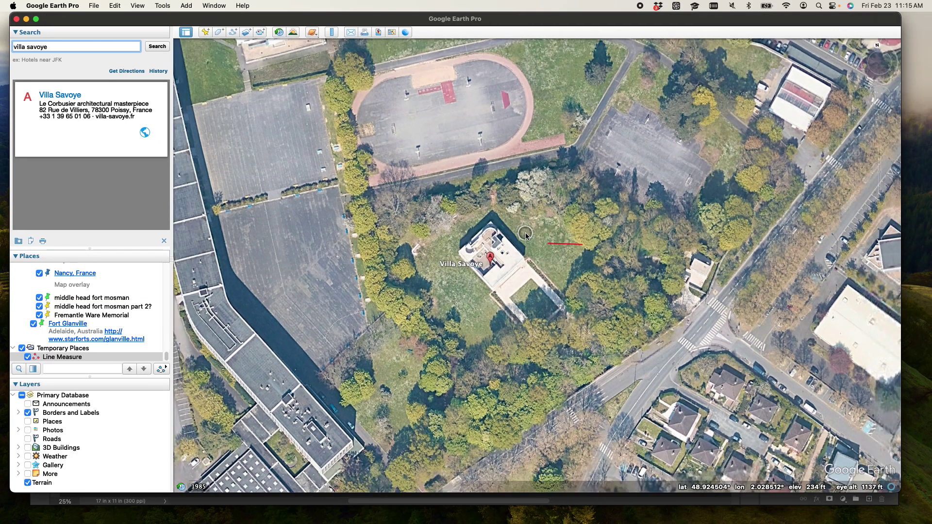
scroll(525, 233, down, 3)
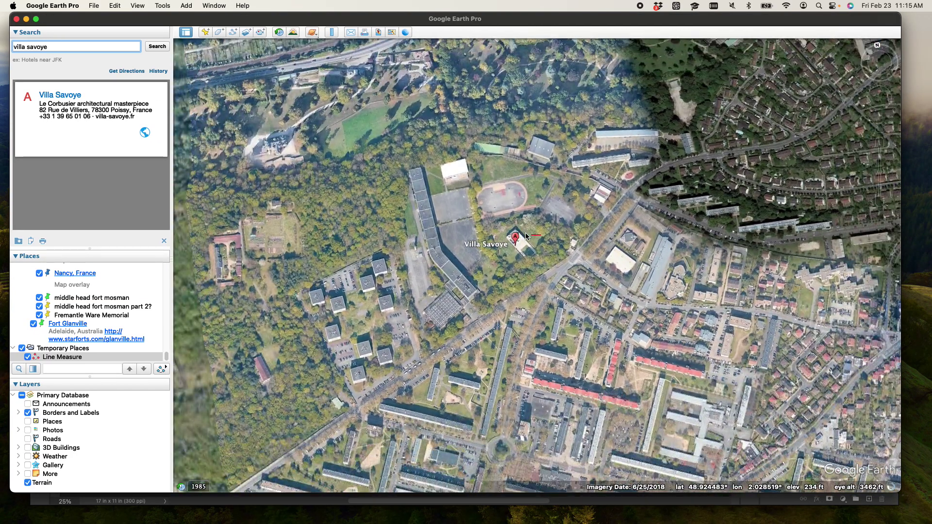
scroll(522, 232, up, 3)
scroll(519, 232, up, 5)
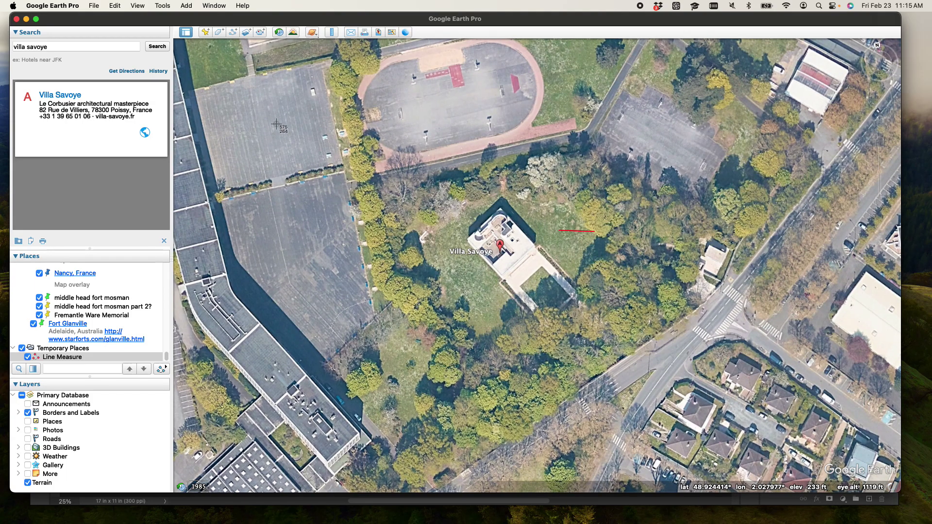
drag(176, 42, 863, 475)
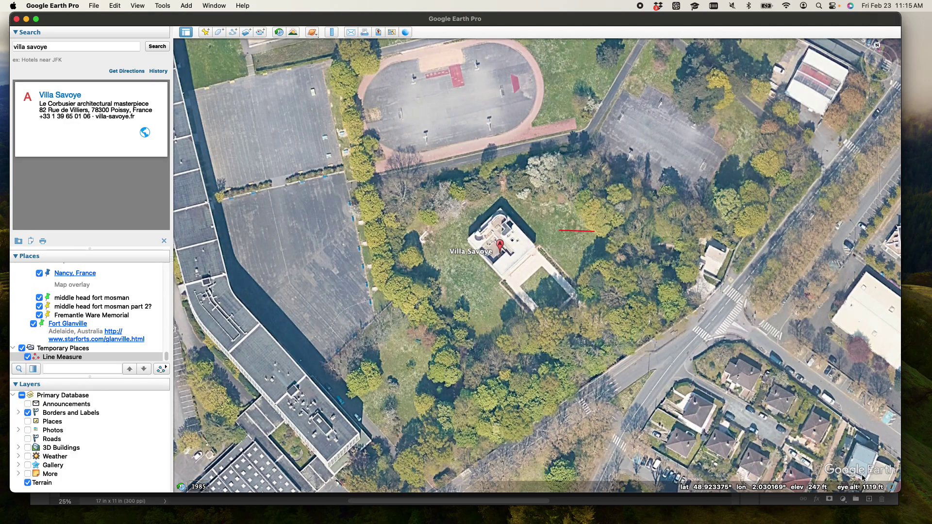
click(27, 19)
click(89, 14)
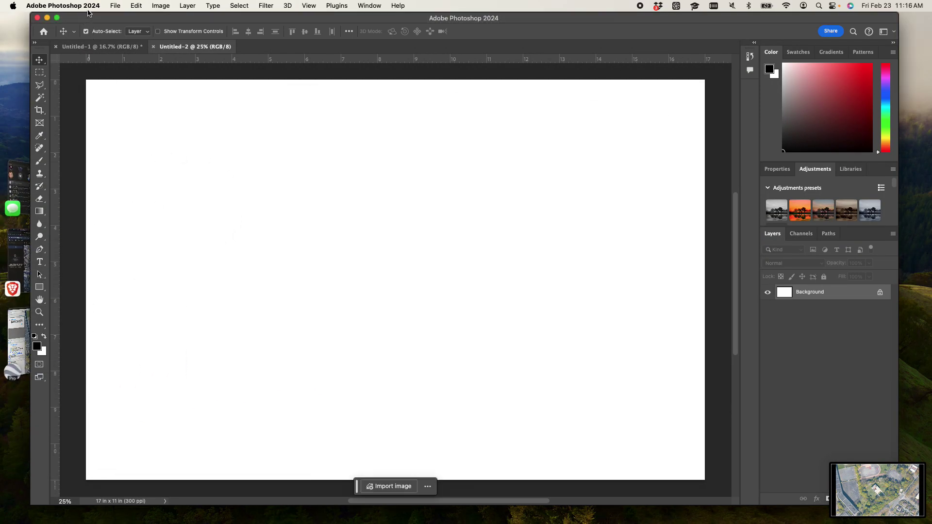
click(115, 5)
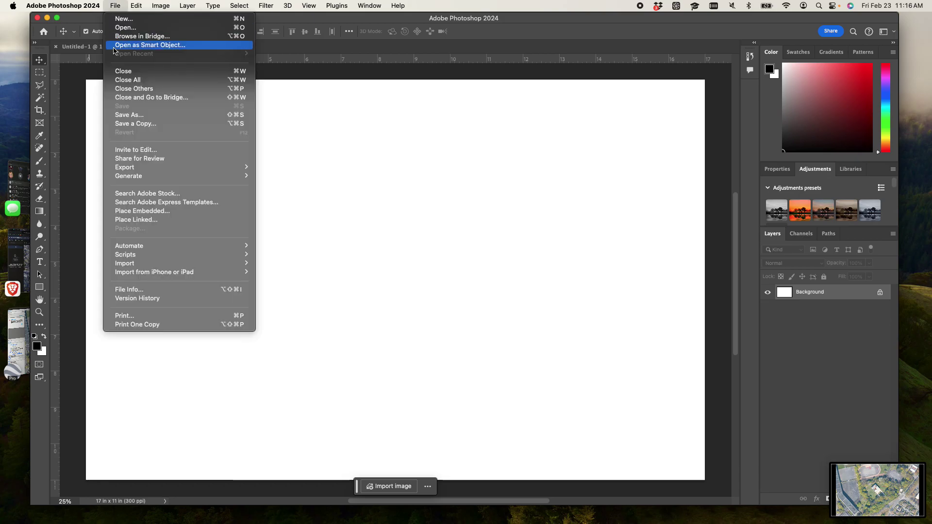
click(142, 221)
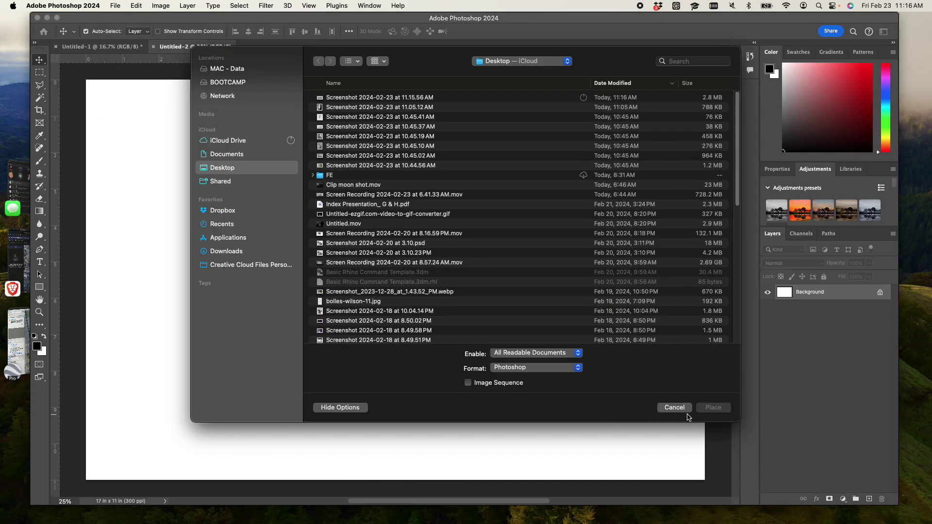
click(687, 411)
Place the file Screenshot 2024-02-23 at 11.15.56 AM as an embedded image in the 17 x 11 inch document at its fitted size
click(115, 5)
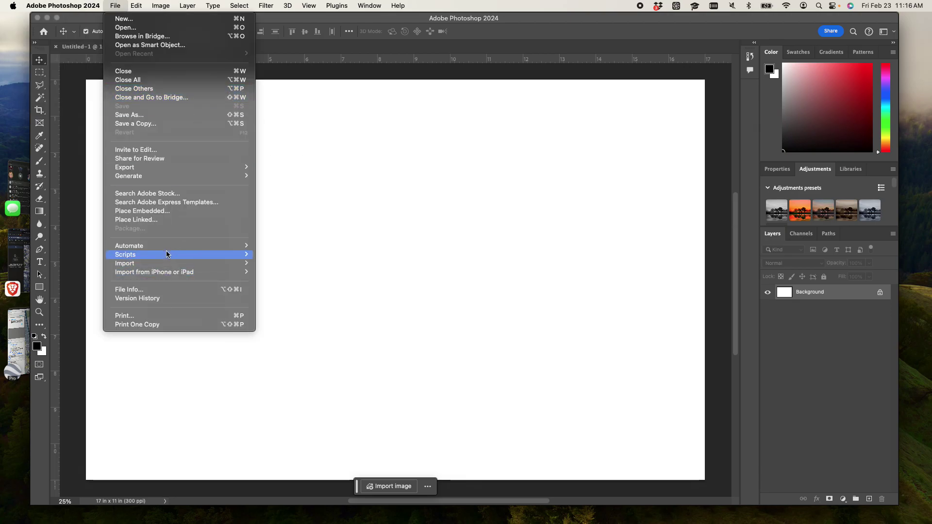
click(160, 210)
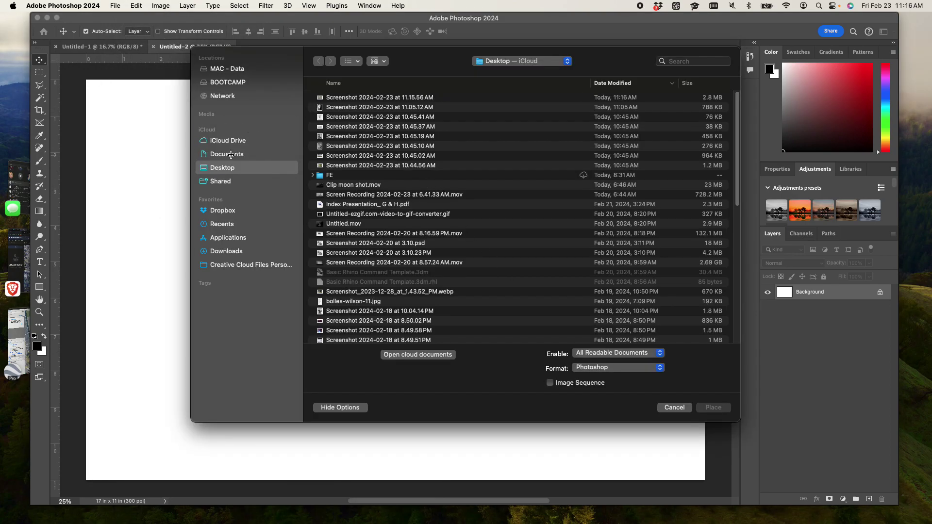
double_click(382, 99)
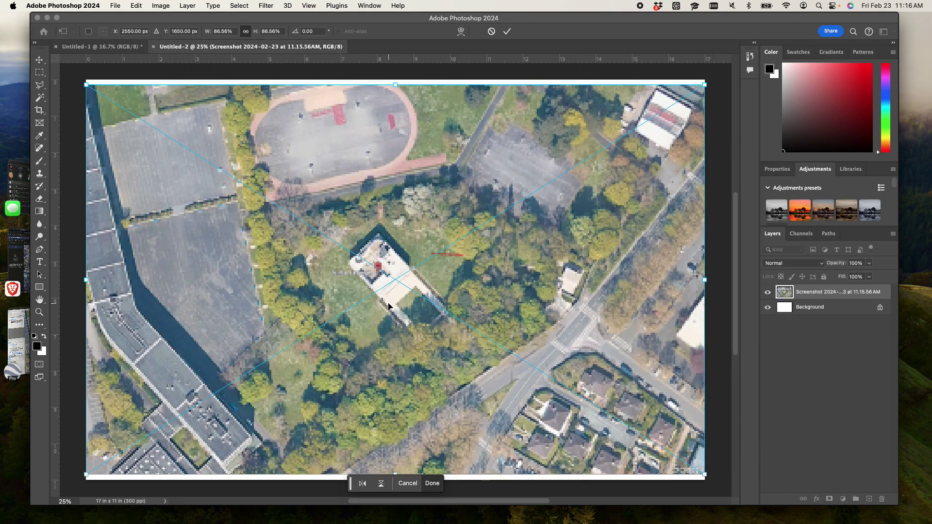
key(Return)
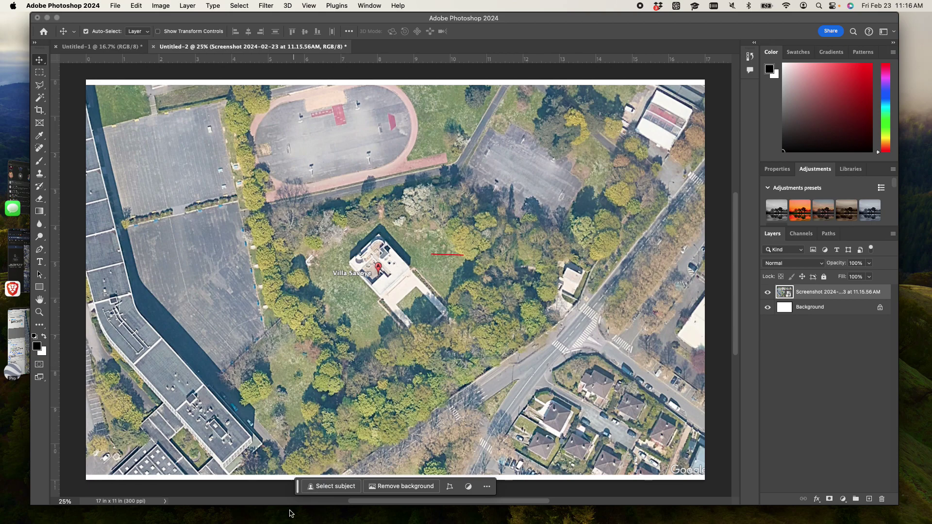
Try out a vertical guide at about 6.125 in and a horizontal guide above Villa Savoye's map pin, and delete both
click(57, 249)
drag(57, 249, 309, 163)
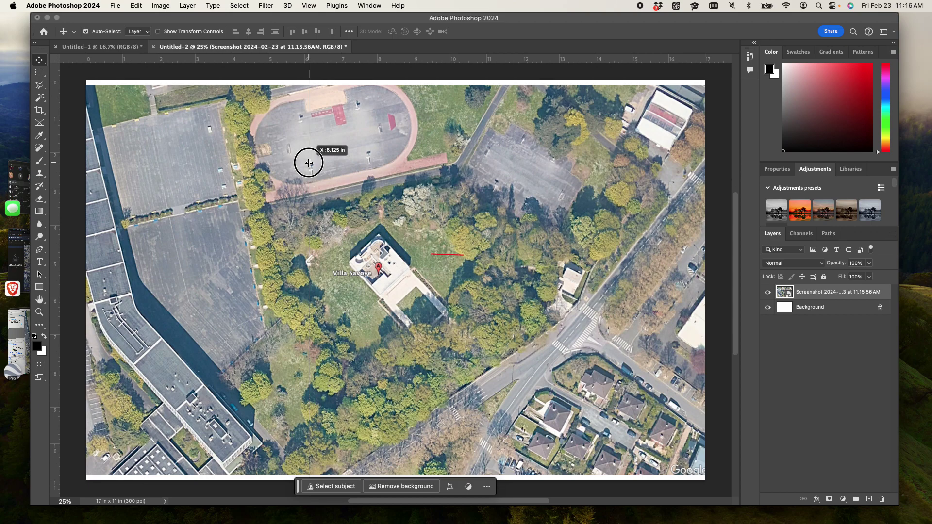
drag(309, 163, 308, 163)
drag(287, 62, 509, 209)
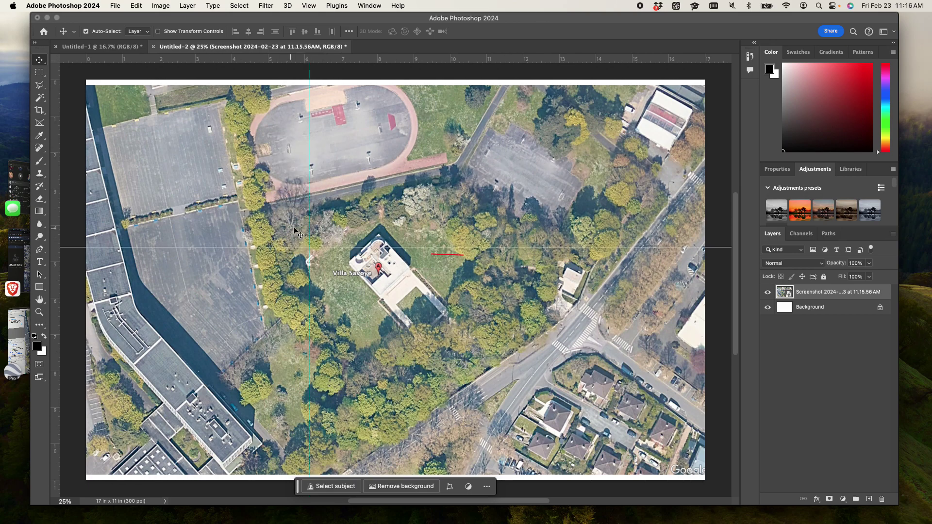
drag(310, 223, 310, 223)
key(BackSpace)
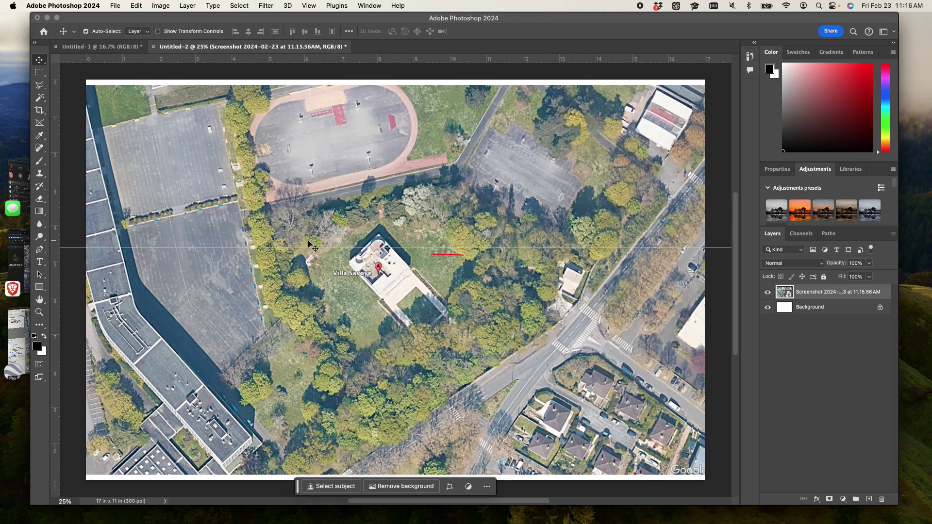
click(312, 247)
key(BackSpace)
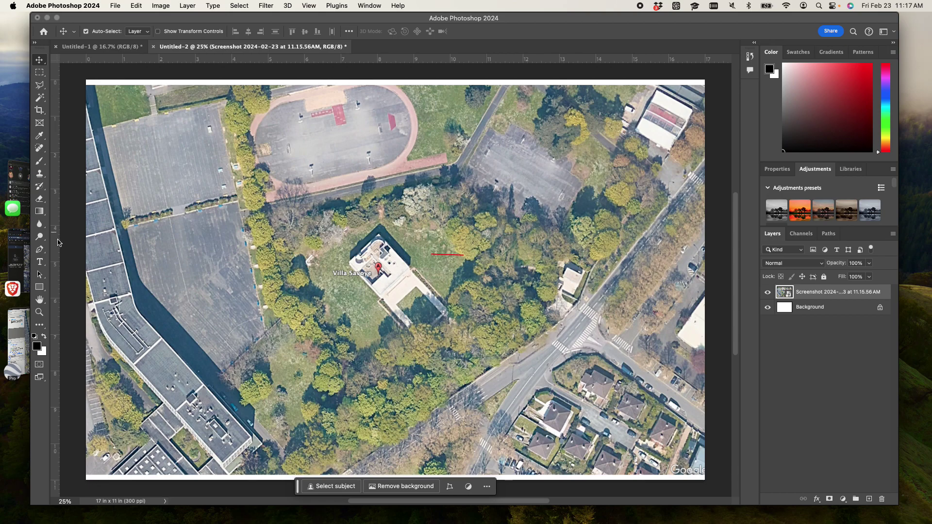
Place a vertical guide at 9.5 in on the west end of the red line and another about one inch to its east
drag(59, 245, 432, 321)
drag(442, 321, 433, 322)
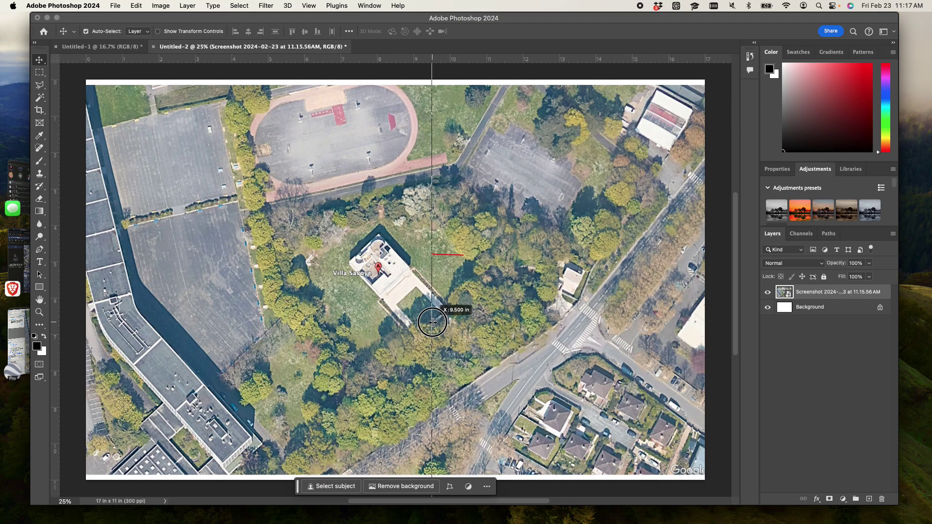
drag(433, 323, 433, 322)
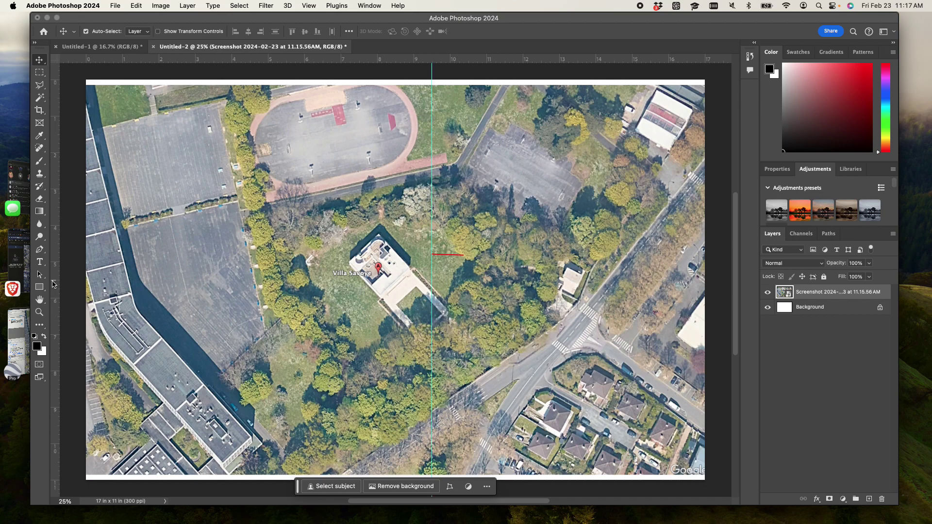
drag(54, 285, 468, 286)
Examine up close how the two ends of the red 50-foot line sit against the two vertical guides
key(super+equal)
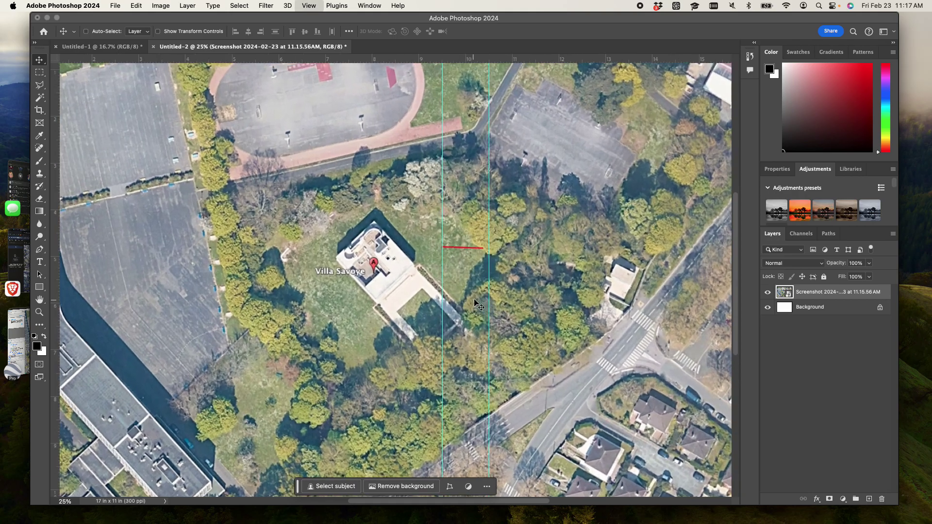
key(super+equal)
key(super+equal)
key(super+equal)
key(super+equal)
key(super+equal)
key(super+equal)
key(super+equal)
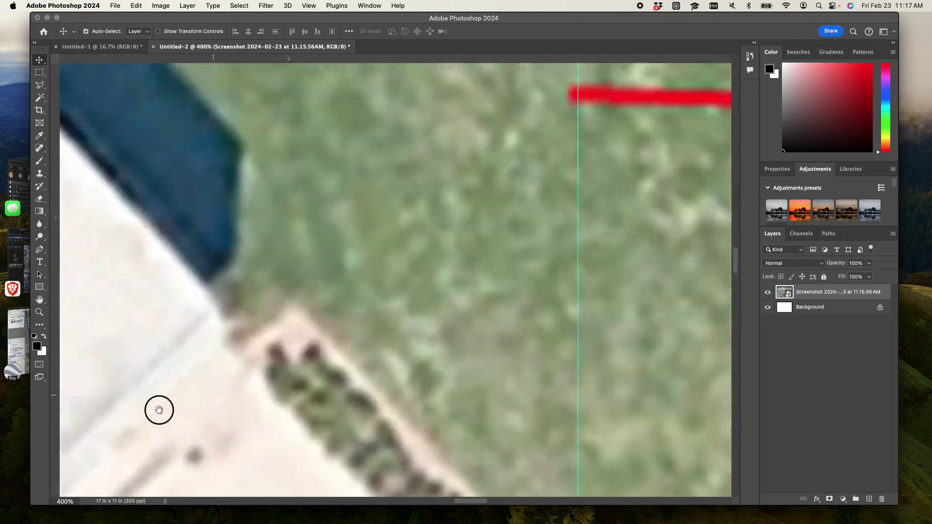
scroll(539, 291, right, 10)
scroll(539, 291, up, 3)
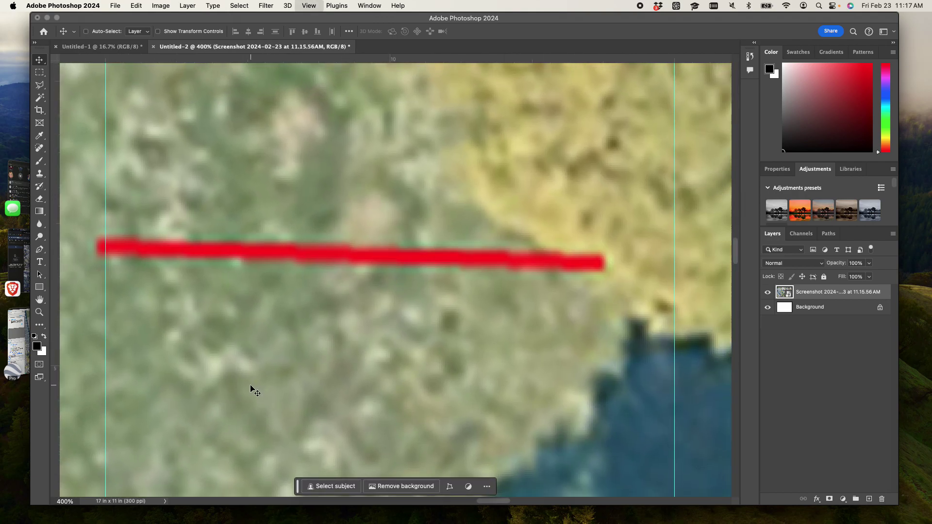
key(super+minus)
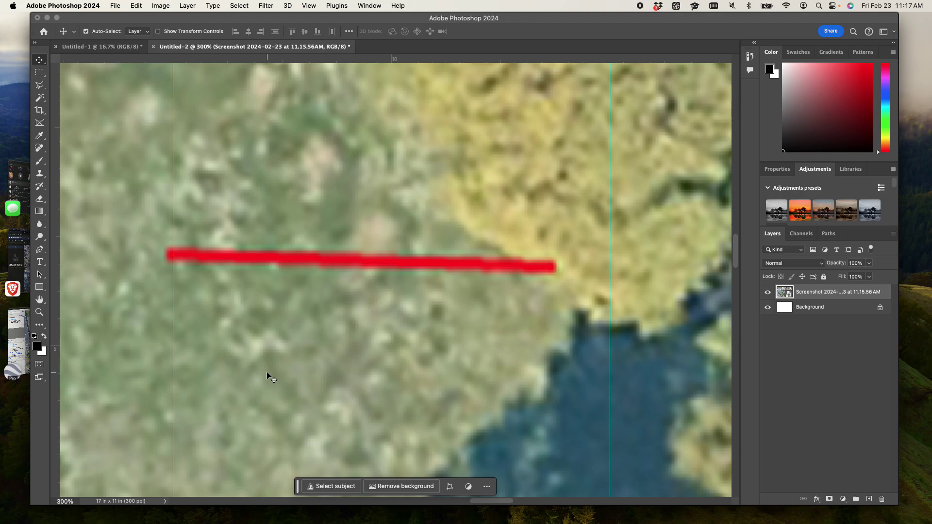
drag(234, 280, 243, 280)
key(super+equal)
key(super+equal)
key(super+equal)
key(super+equal)
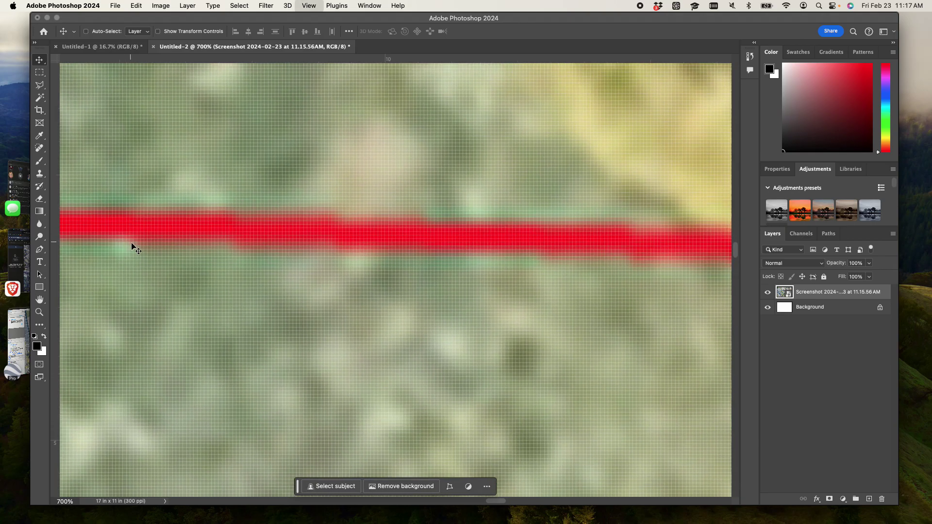
key(super+equal)
key(super+equal)
key(super+equal)
key(super+equal)
key(super+equal)
key(super+equal)
key(super+equal)
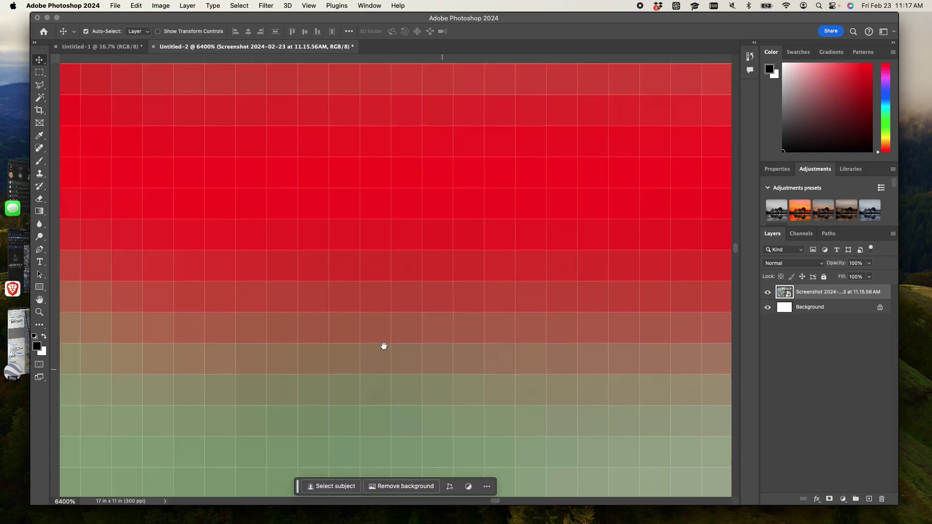
drag(384, 345, 337, 259)
key(super+minus)
key(super+minus)
key(super+minus)
key(super+minus)
key(super+minus)
key(super+minus)
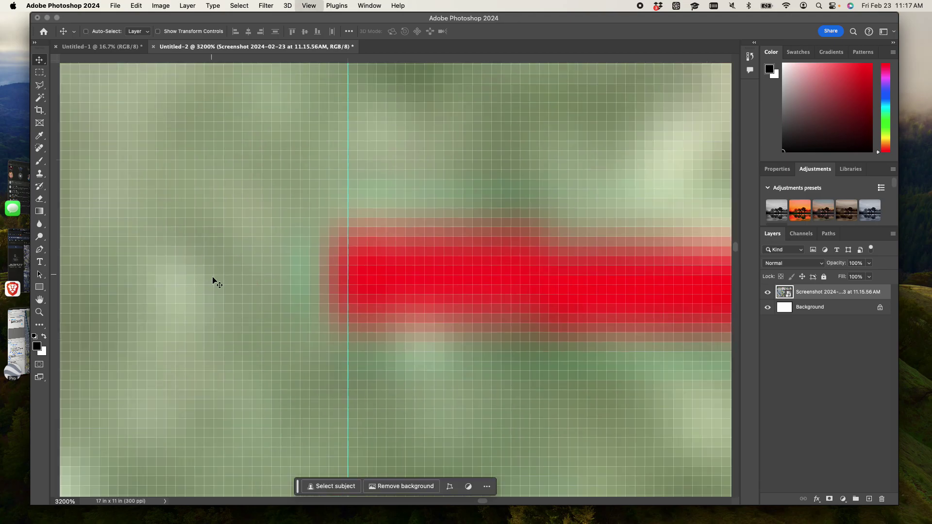
Scale the screenshot layer up proportionally to 97.83% so the red line spans the one-inch gap between guides
key(super+minus)
key(super+minus)
key(super+minus)
key(super+minus)
key(super+minus)
key(super+minus)
key(super+minus)
key(super+minus)
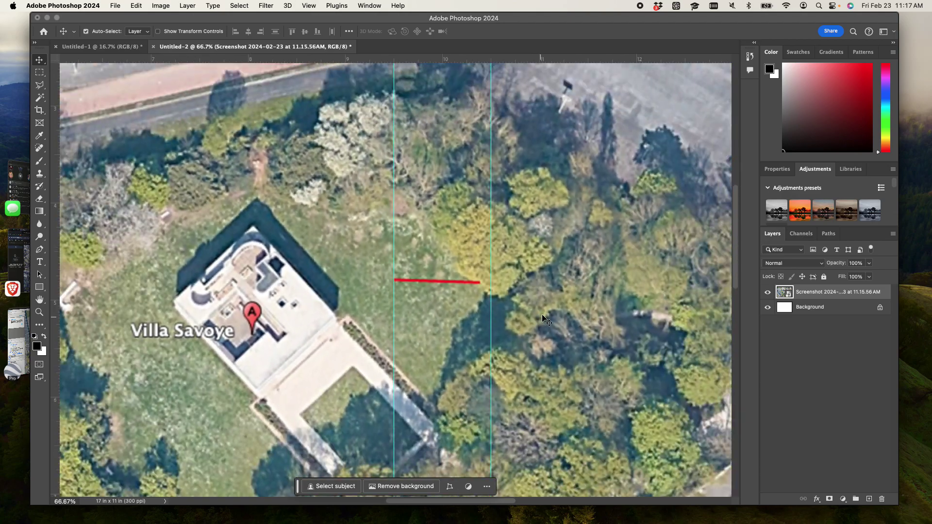
key(super+minus)
key(super+minus)
key(super+minus)
key(super+minus)
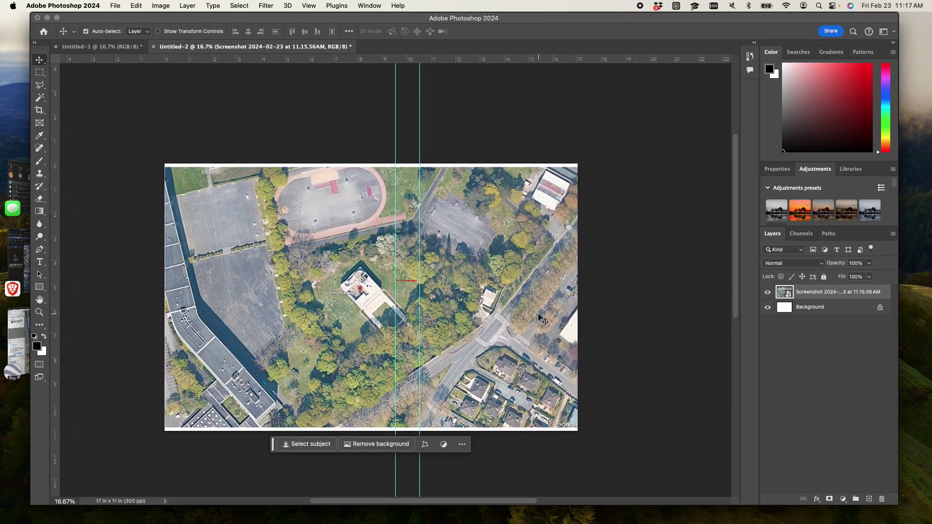
key(super+t)
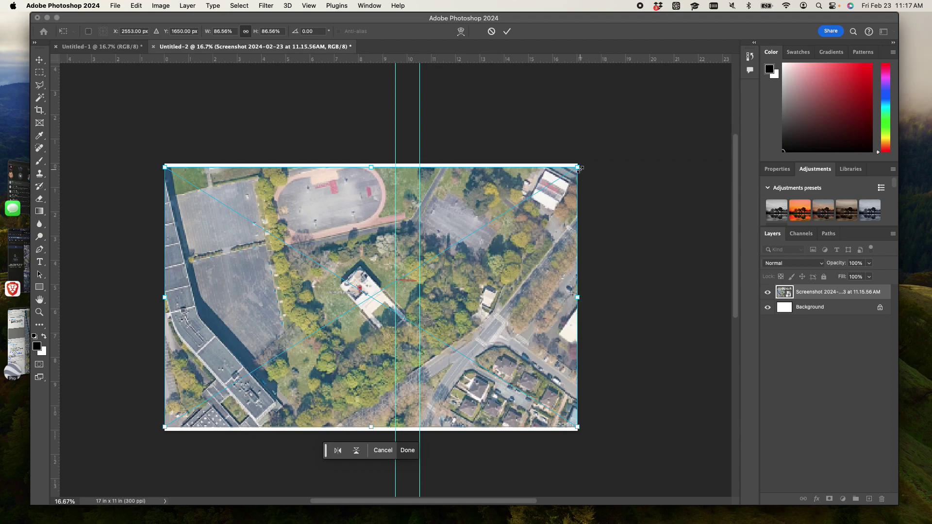
drag(578, 167, 637, 142)
Move the enlarged screenshot so the red line's west end meets the 9.5 in guide, check its east end, and commit the transform
drag(529, 272, 498, 290)
scroll(498, 290, up, 10)
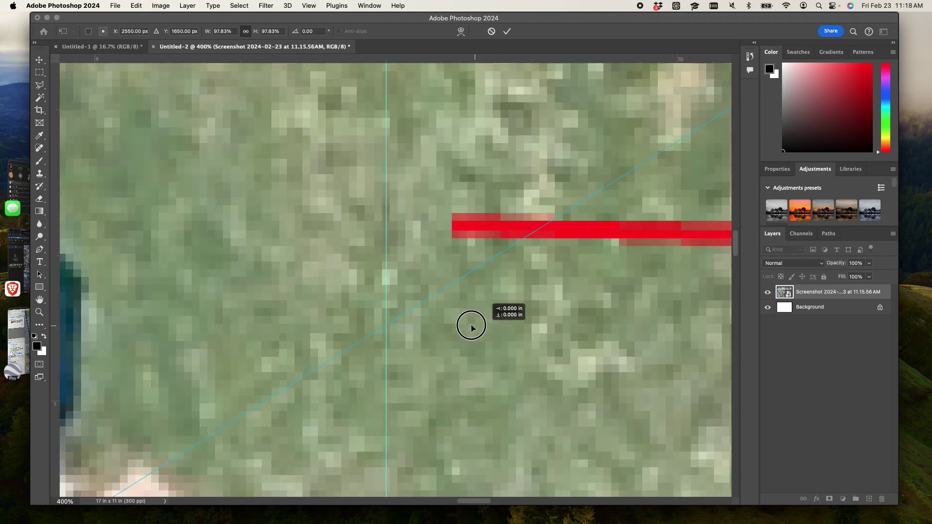
drag(471, 325, 425, 335)
key(super+minus)
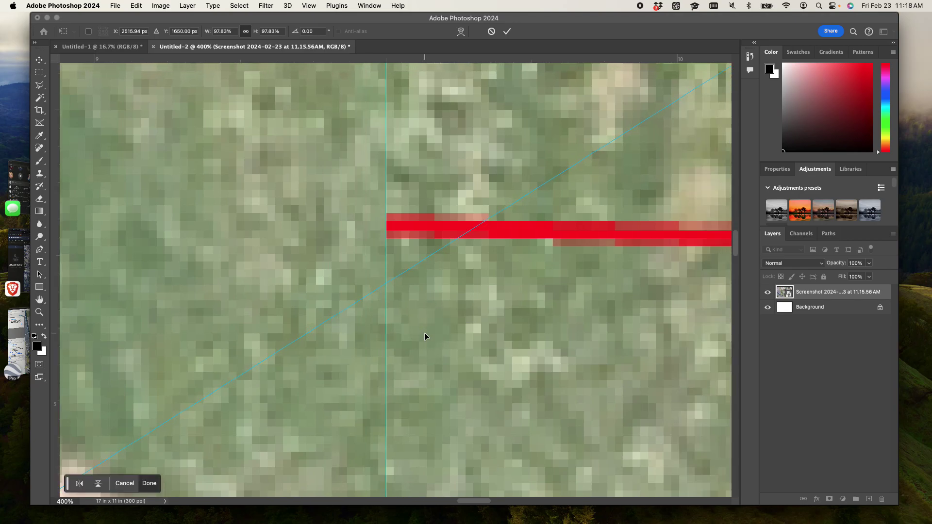
scroll(425, 335, down, 5)
scroll(587, 301, up, 5)
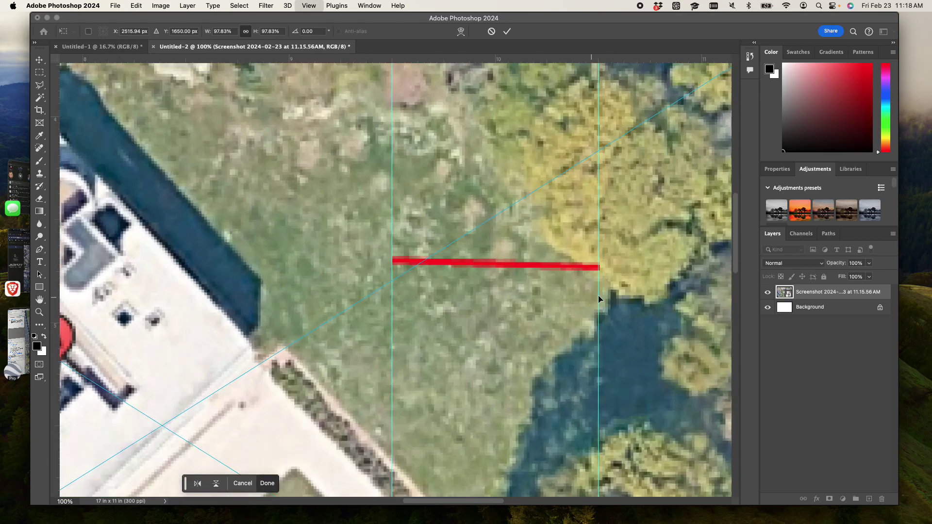
scroll(587, 301, right, 5)
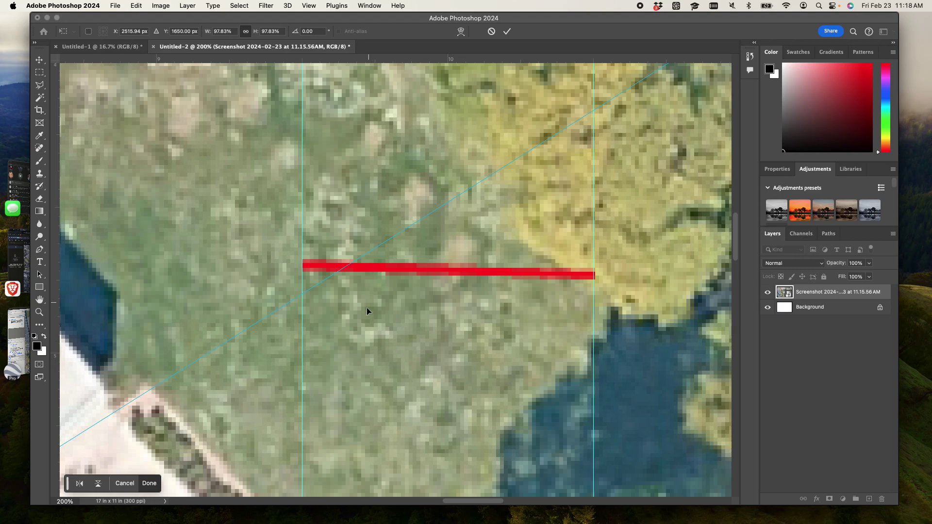
scroll(401, 356, down, 2)
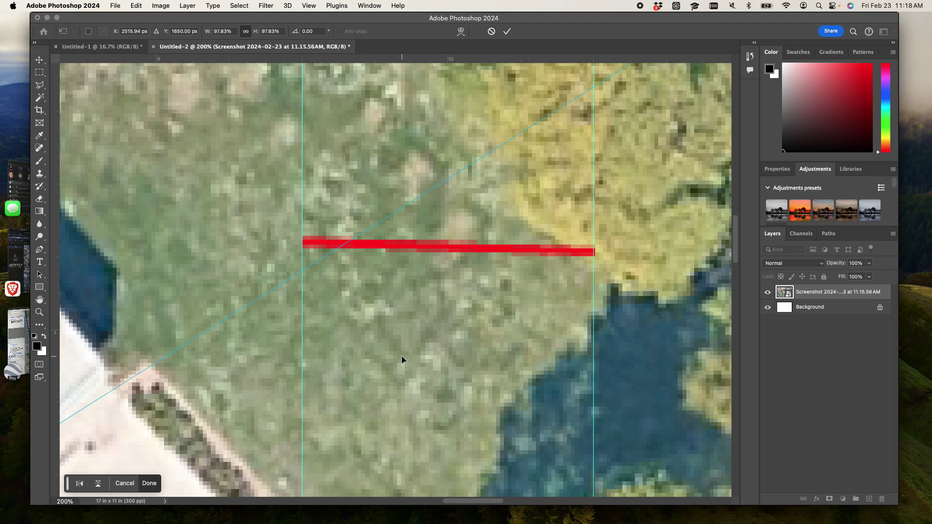
scroll(402, 360, down, 10)
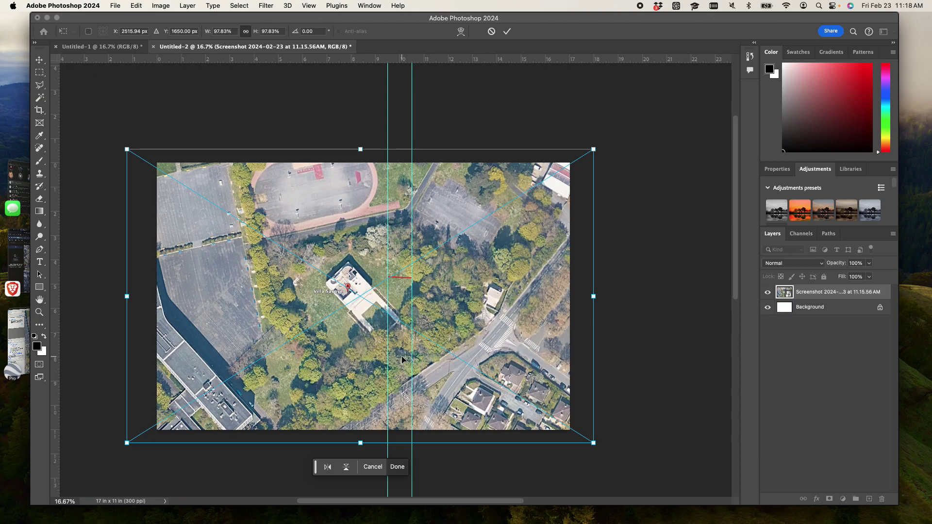
key(Return)
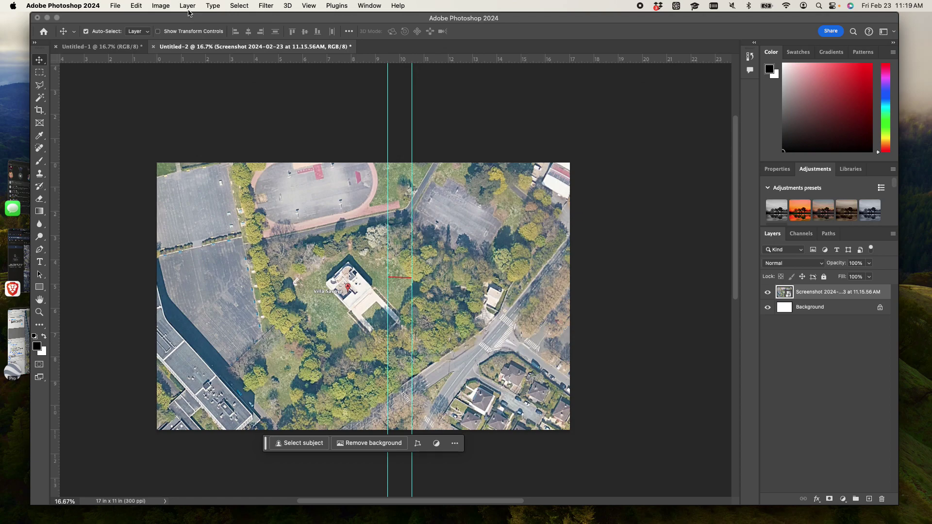
Place vertical guides at 1 in and 4 in and a horizontal guide at about 10.5 in near the page's lower edge
key(super+equal)
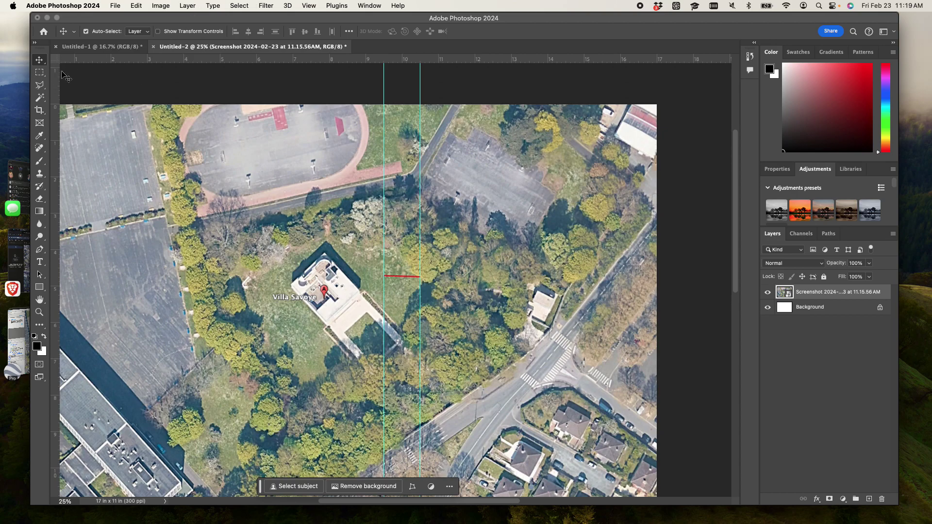
click(116, 94)
drag(116, 94, 199, 65)
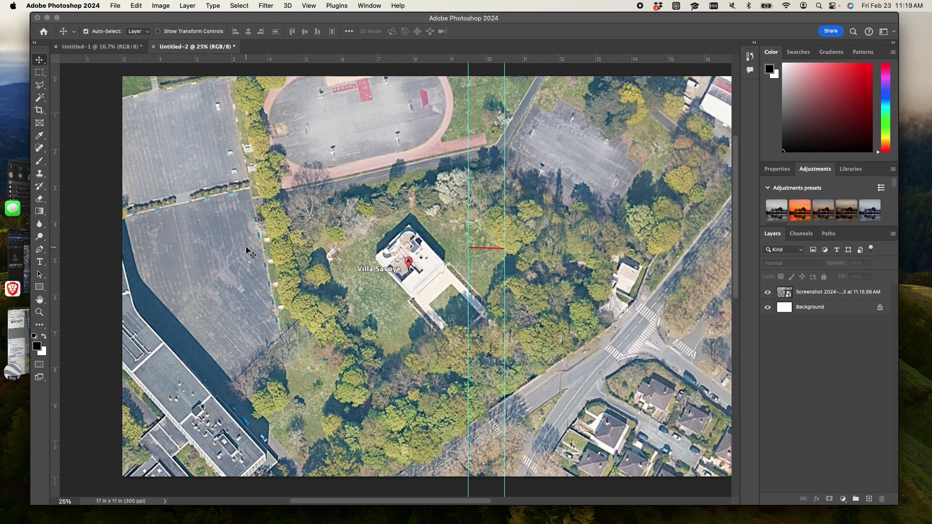
scroll(240, 267, down, 3)
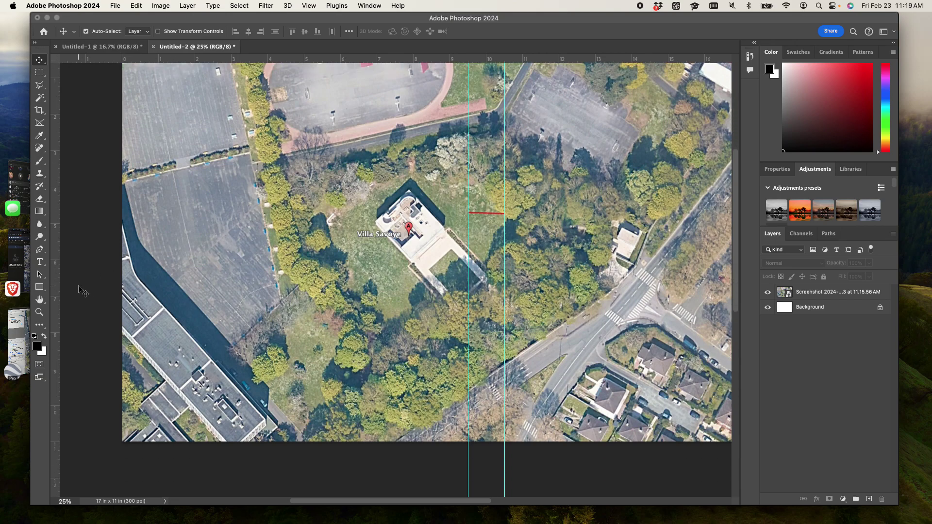
drag(56, 295, 158, 326)
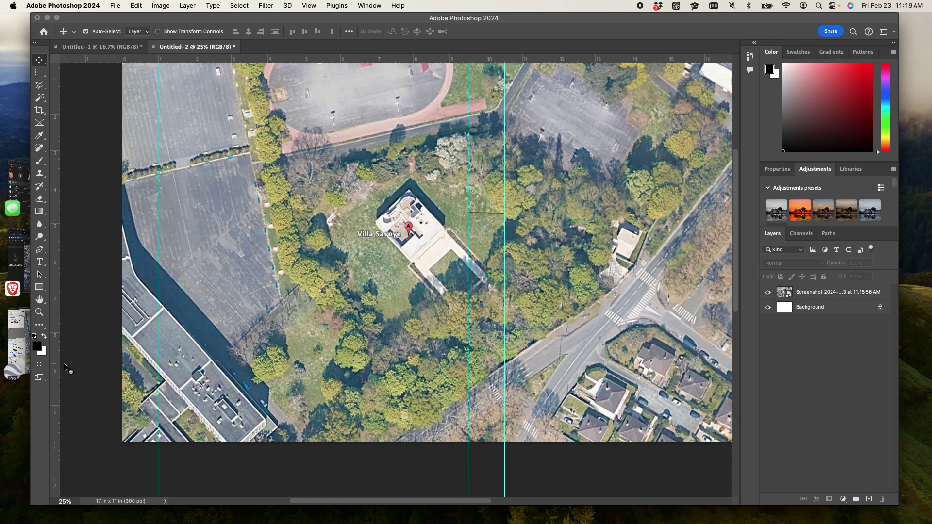
drag(55, 365, 270, 360)
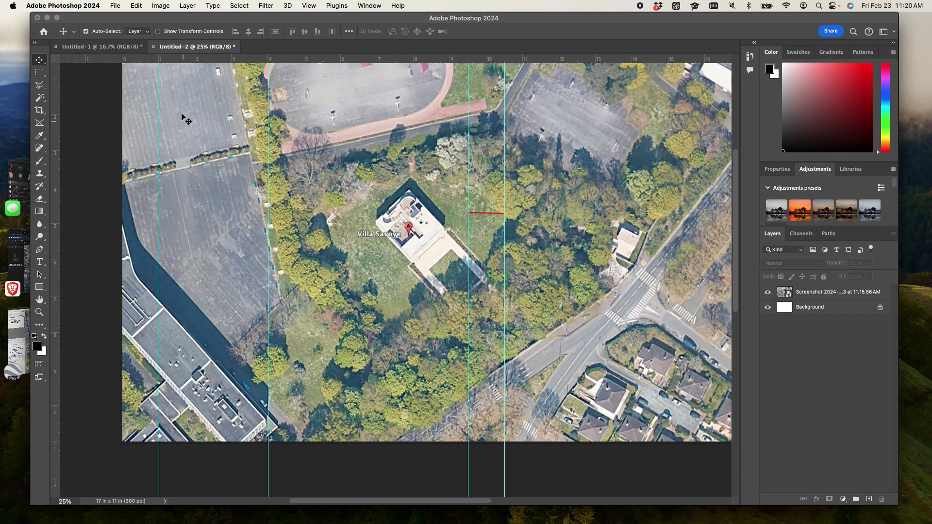
drag(128, 61, 546, 212)
Try moving the screenshot layer across the canvas and undo the move
key(super+equal)
key(super+equal)
key(super+equal)
drag(269, 398, 433, 243)
key(super+z)
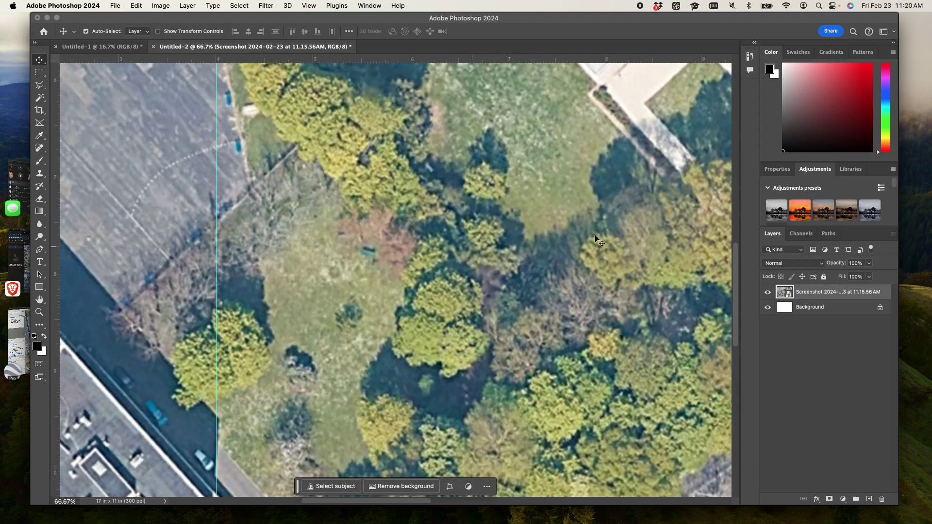
Lock all attributes of the Screenshot 2024-02-23 at 11.15.56 AM layer
right_click(872, 293)
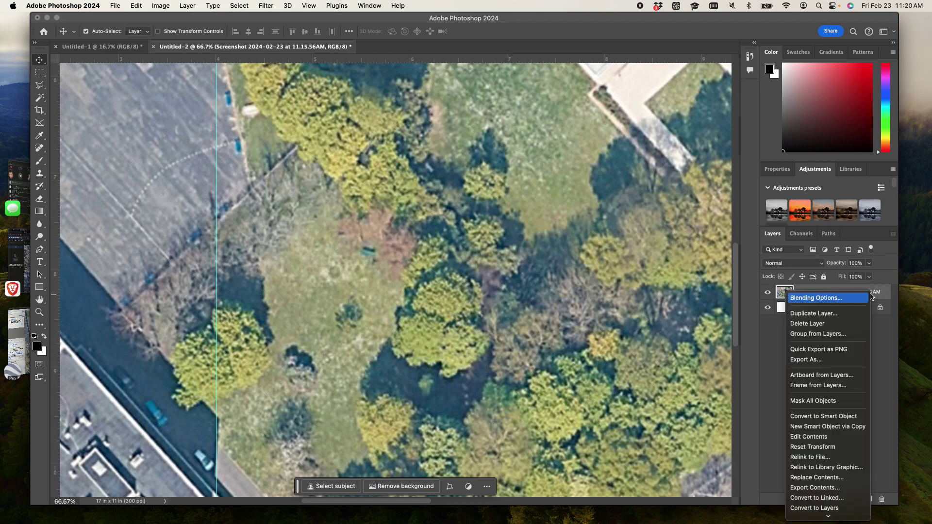
click(887, 346)
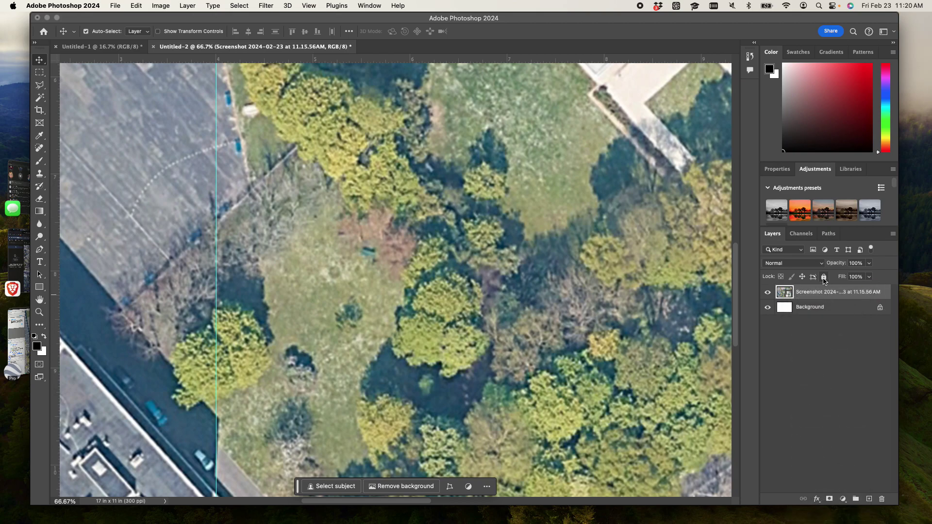
click(824, 277)
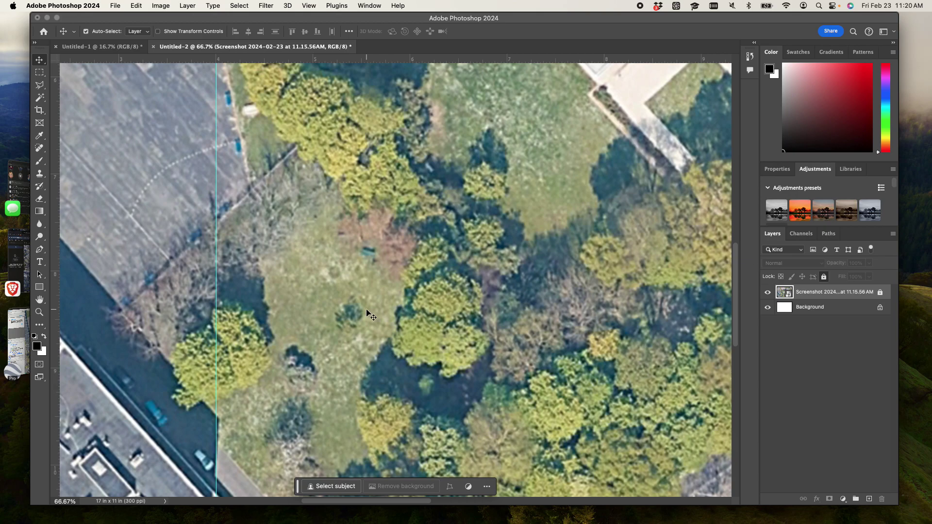
Add two horizontal guides above the 10.5 in guide, at about 10.375 in and 10.25 in
key(super+minus)
key(super+minus)
key(super+minus)
key(super+minus)
key(super+minus)
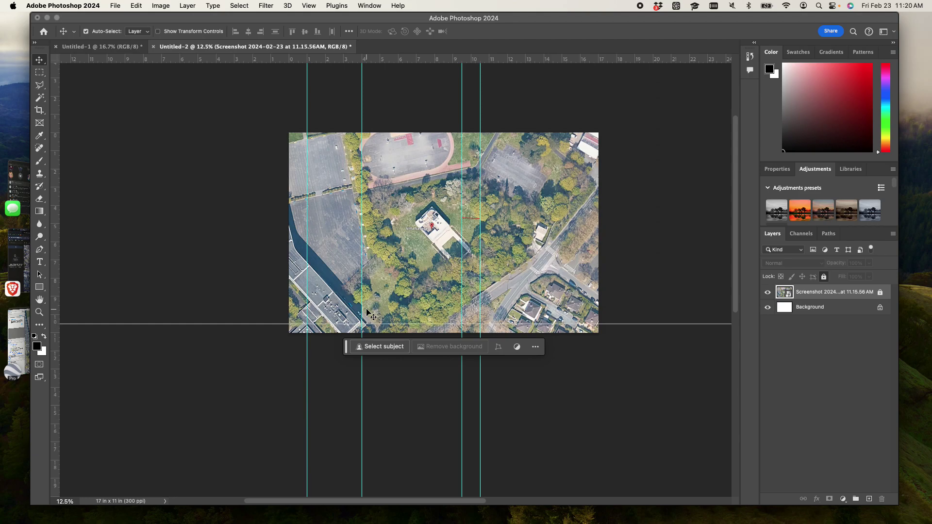
scroll(369, 313, up, 10)
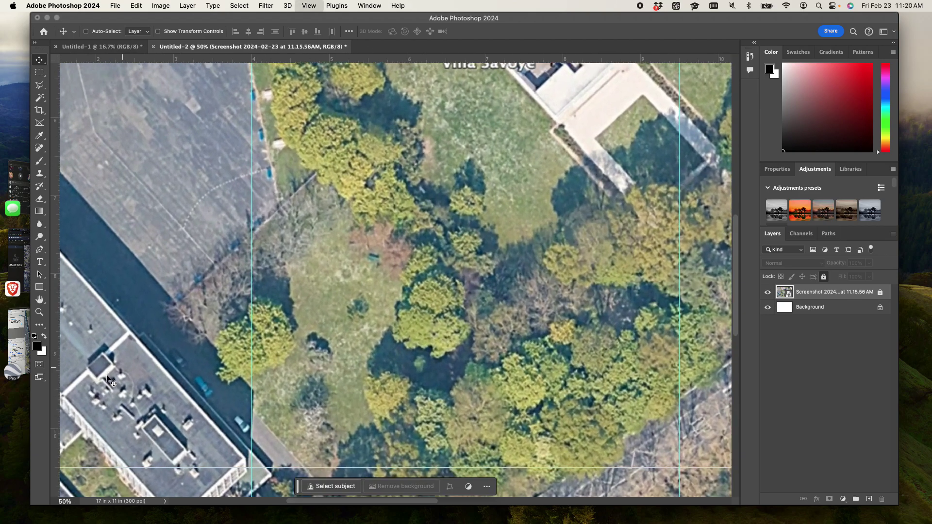
scroll(452, 220, down, 2)
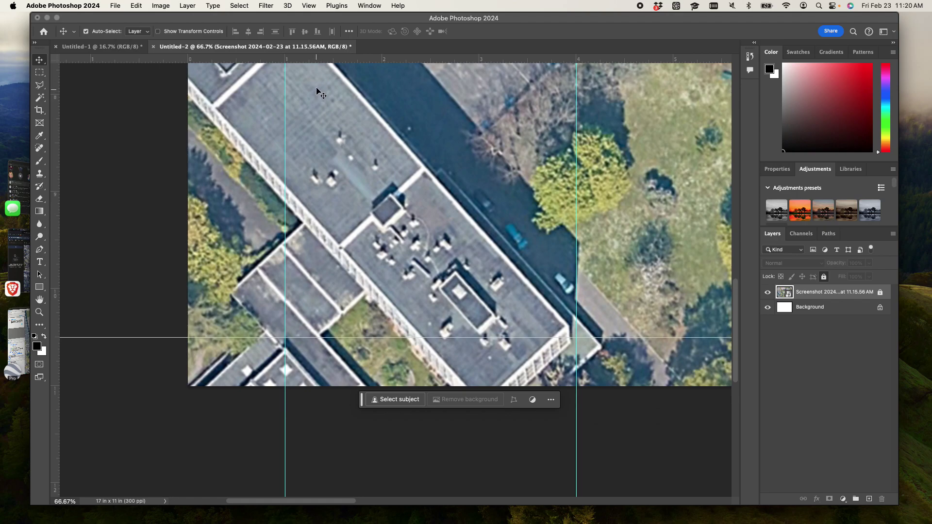
drag(316, 62, 309, 326)
drag(345, 60, 341, 313)
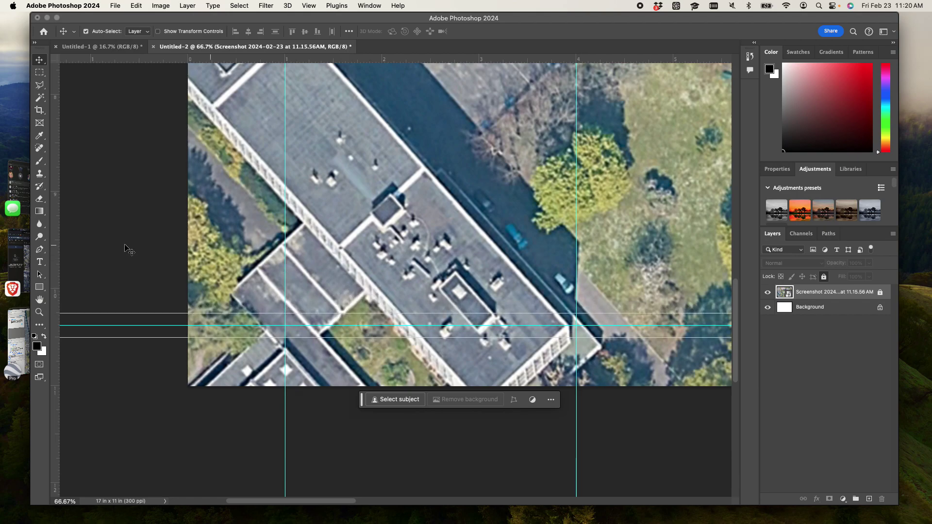
Add vertical guides at 2.5 in, about 1.72 in and about 1.34 in between the 1 in and 4 in guides
drag(54, 251, 430, 245)
drag(55, 245, 355, 235)
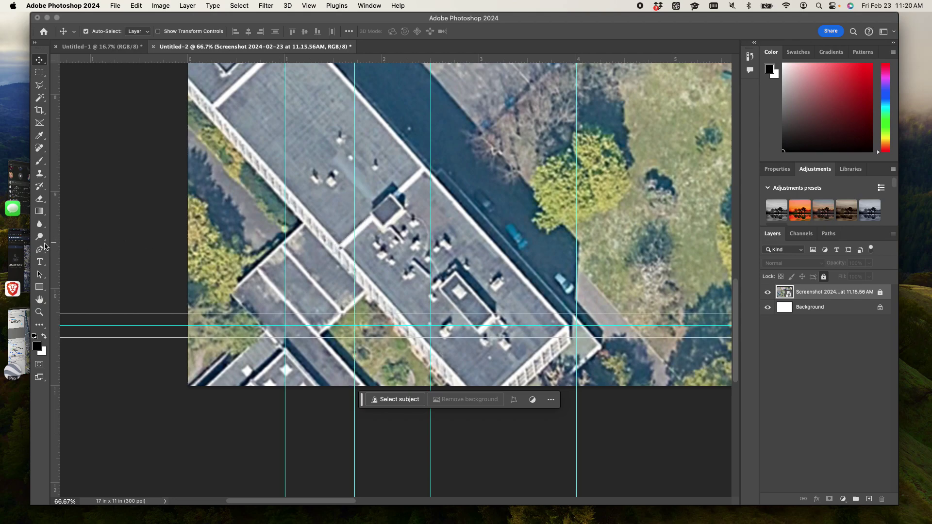
drag(55, 246, 317, 246)
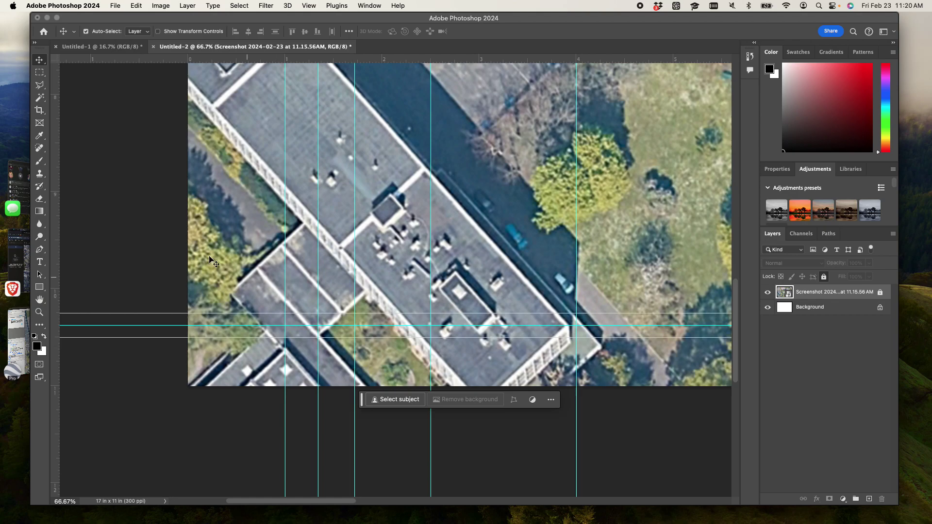
Select the scale bar strip with the Rectangular Marquee, from 1 in to 4 in between the outer horizontal guides at 10.25 and 10.5 in
key(super+equal)
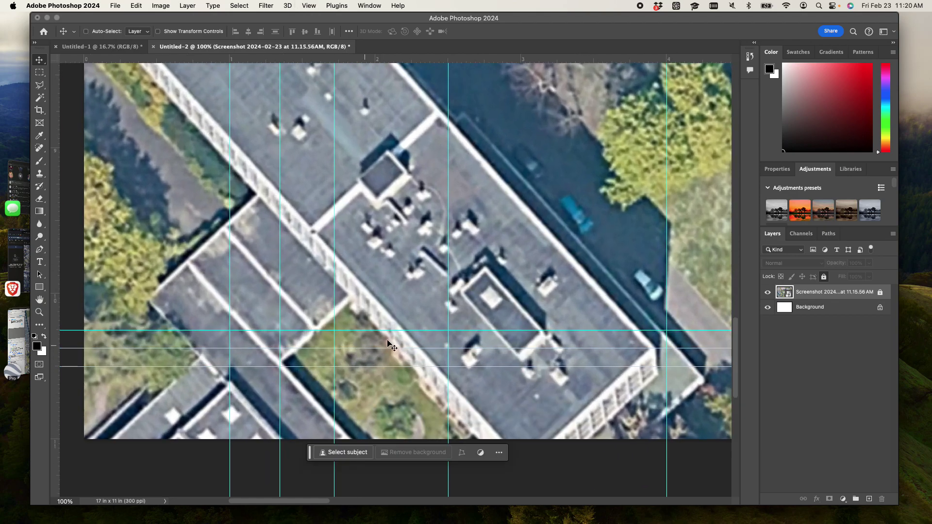
scroll(476, 260, down, 2)
scroll(476, 260, right, 2)
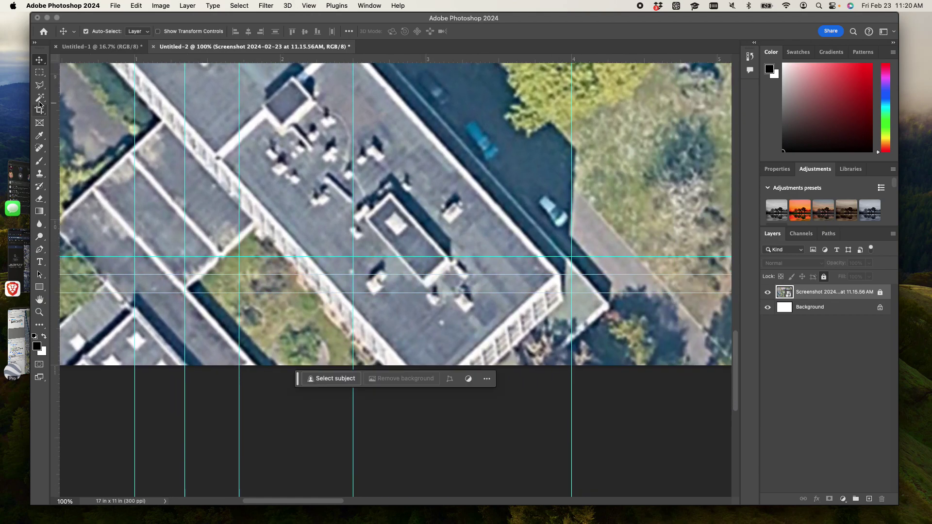
click(39, 74)
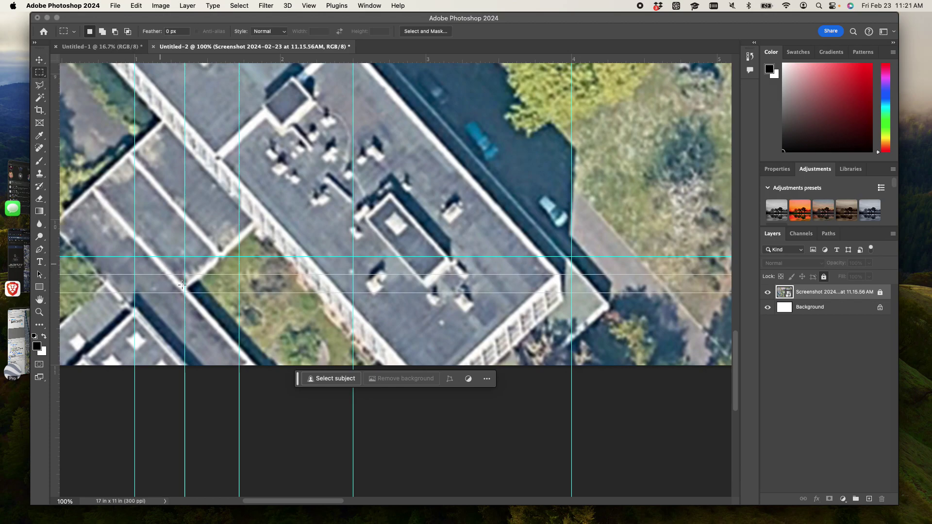
drag(136, 257, 572, 293)
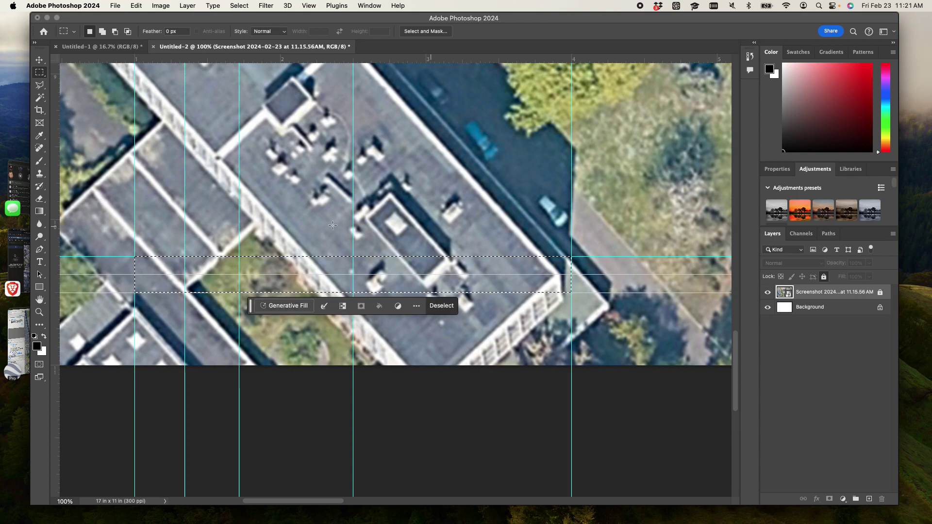
Unlock the screenshot layer and rasterize its smart object so the Eraser can edit it
click(880, 293)
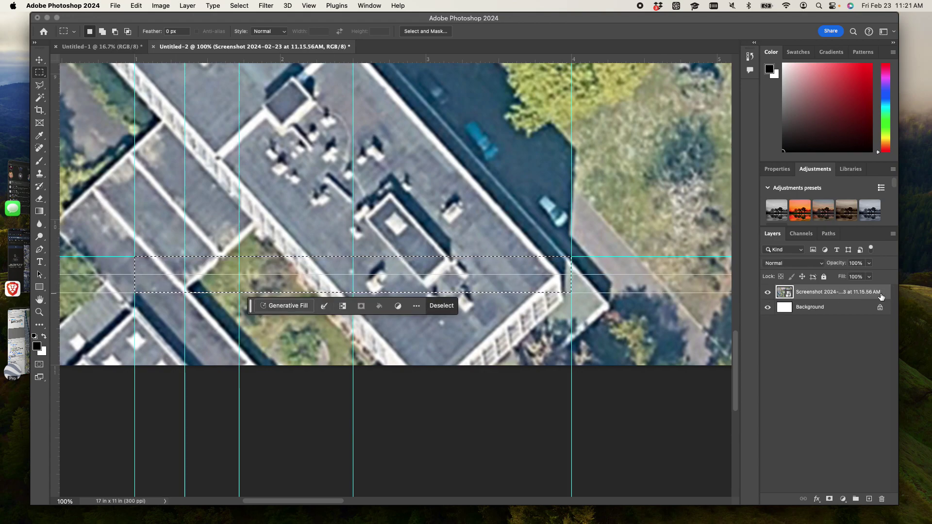
key(e)
click(468, 187)
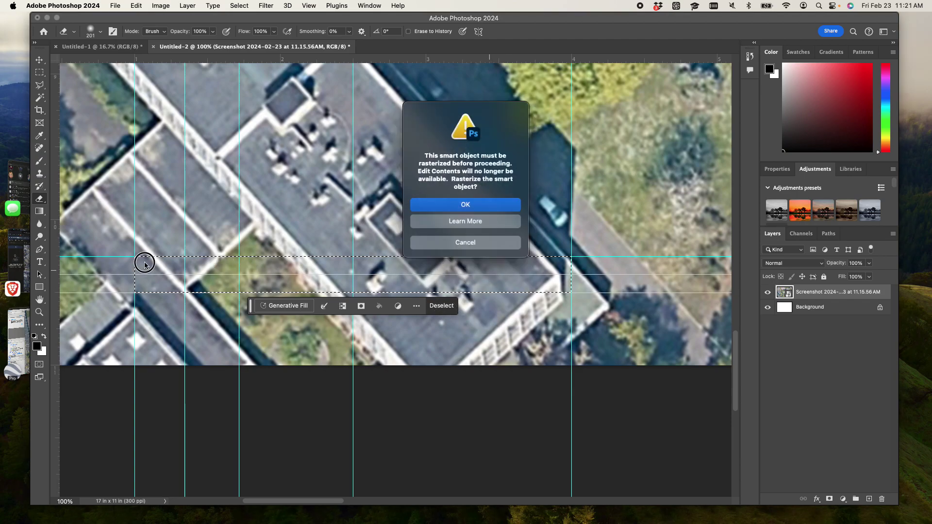
click(455, 211)
Convert the screenshot layer to a smart object and accept rasterizing it again for the Eraser
right_click(822, 294)
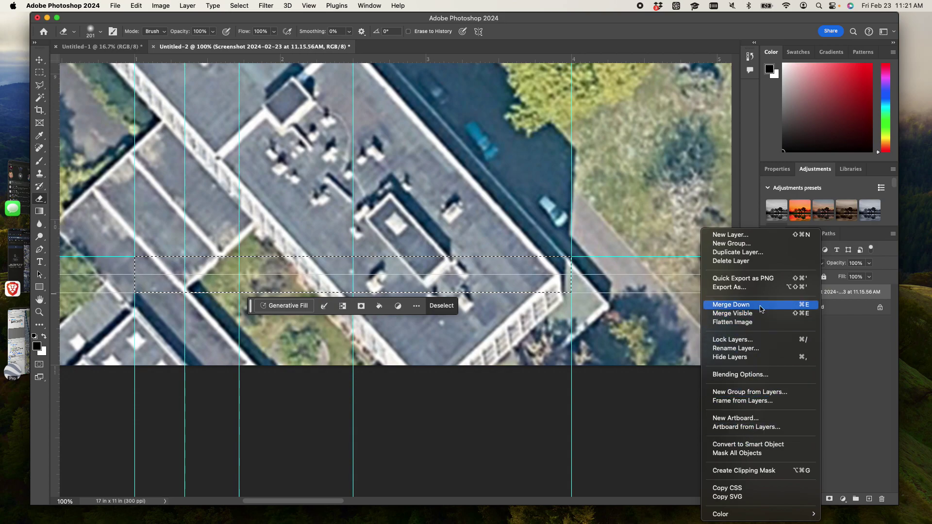
click(739, 448)
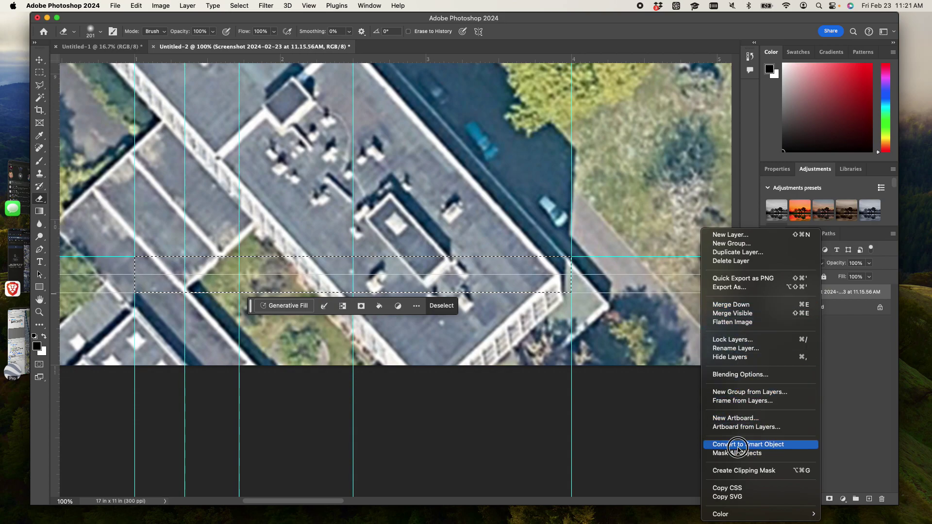
click(474, 272)
click(516, 206)
Erase the aerial image inside the selected scale bar strip and deselect it
mouse_move(558, 270)
mouse_down()
mouse_move(381, 285)
mouse_move(58, 291)
mouse_move(568, 273)
mouse_move(177, 270)
mouse_move(608, 285)
mouse_up()
key(super+d)
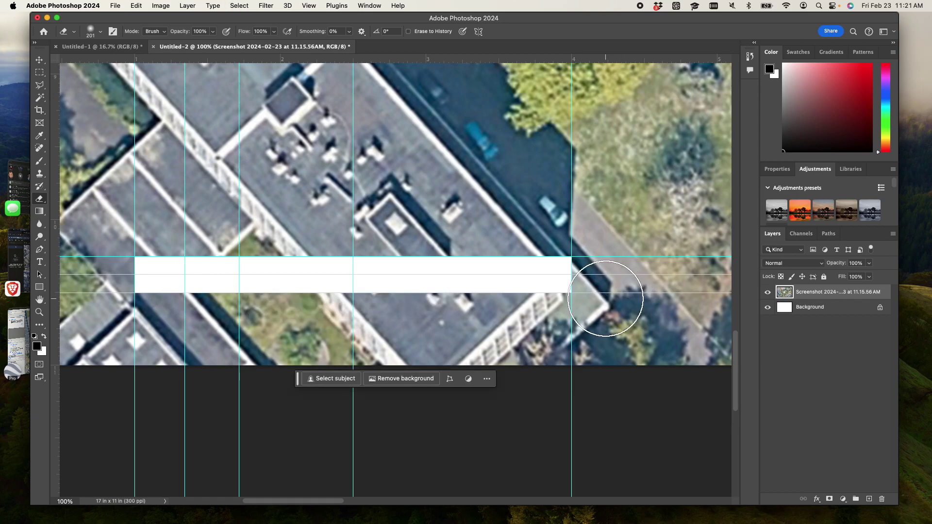
Select the first and third blocks of the scale bar's upper row and paint the first one black with a 175 px soft brush
click(41, 73)
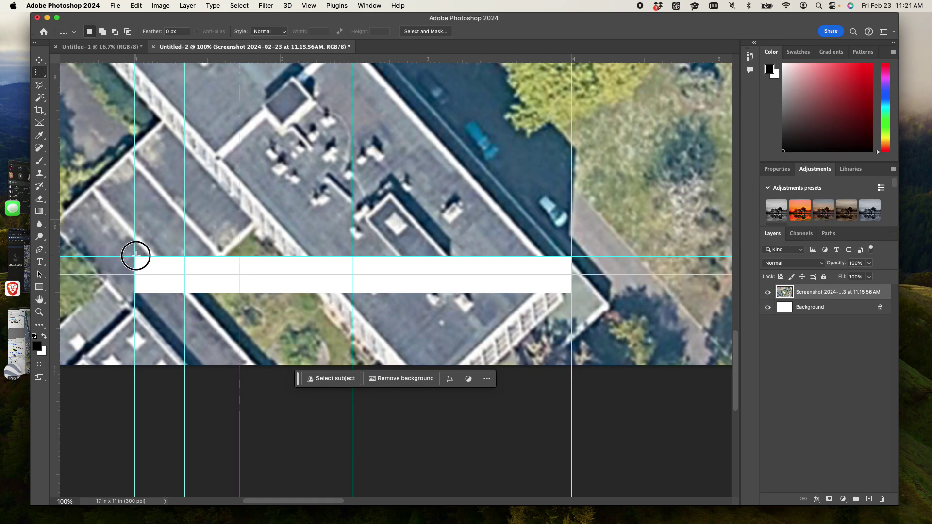
drag(135, 256, 185, 274)
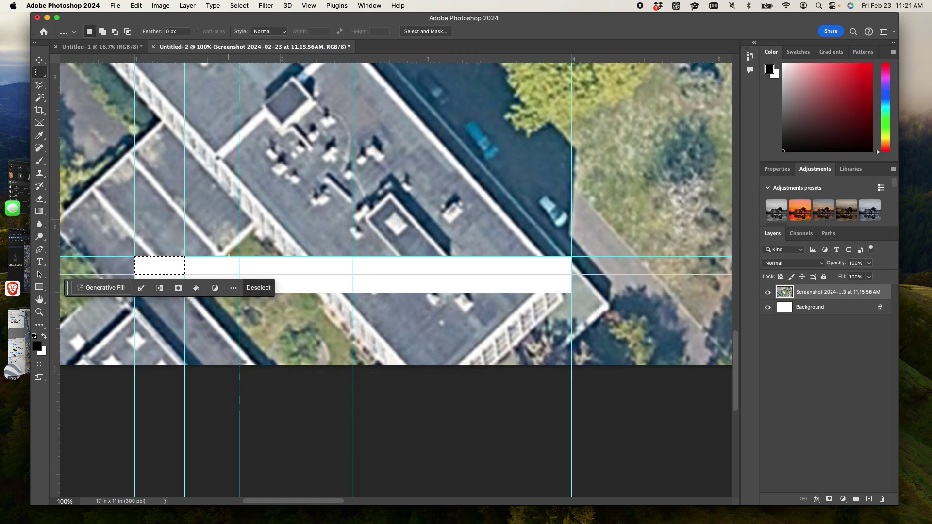
drag(239, 258, 354, 275)
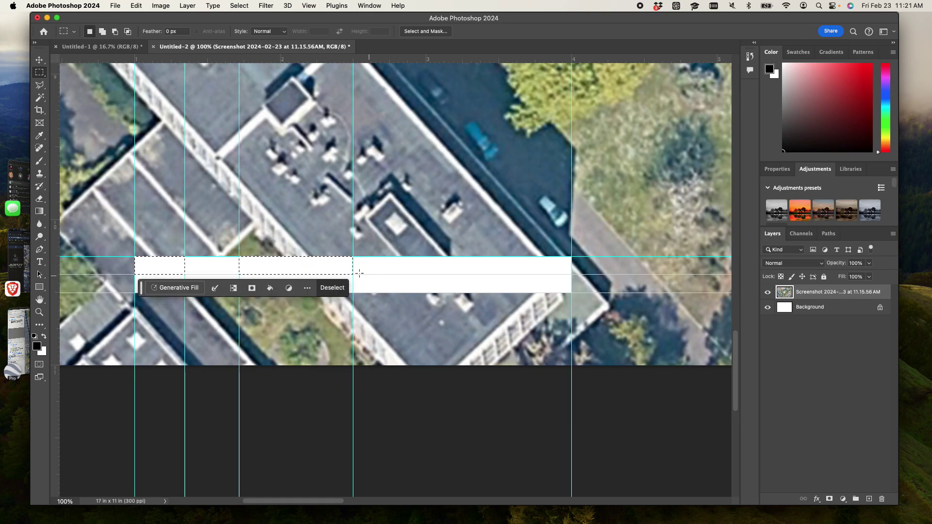
key(b)
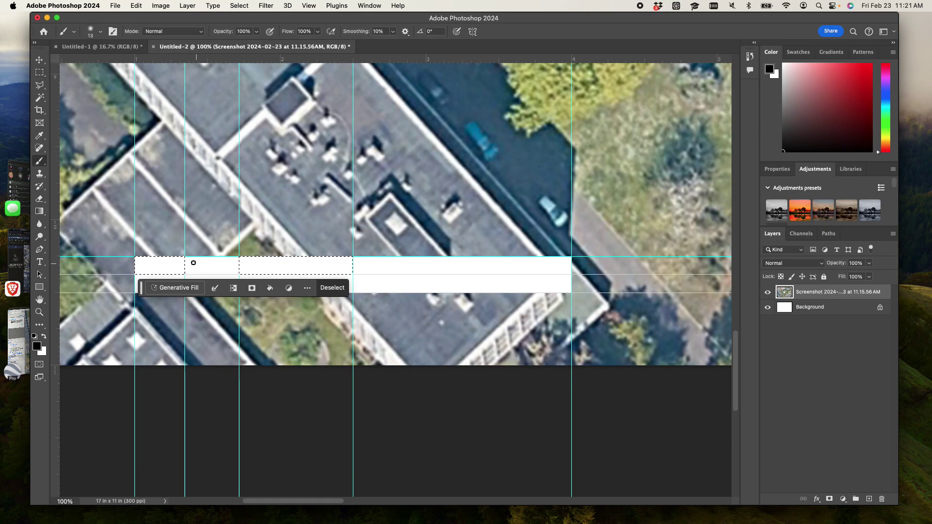
right_click(180, 243)
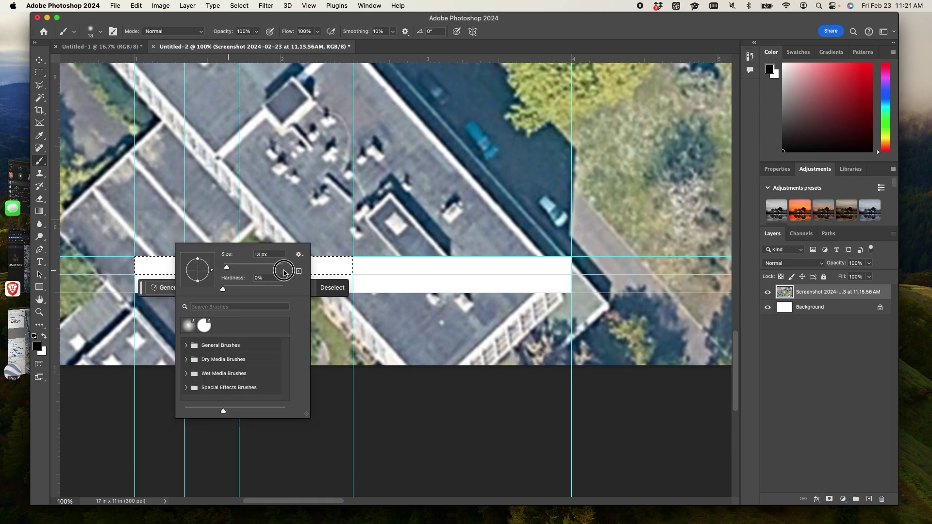
click(159, 235)
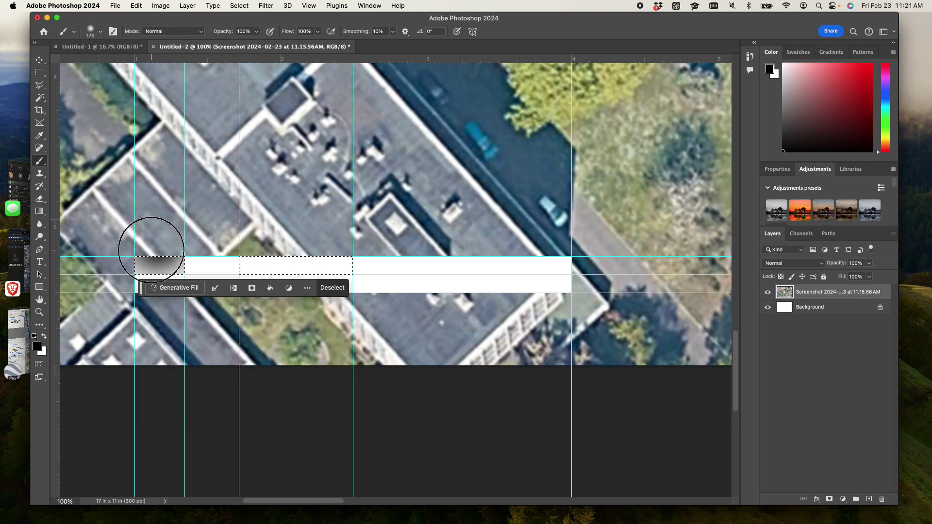
drag(156, 245, 182, 245)
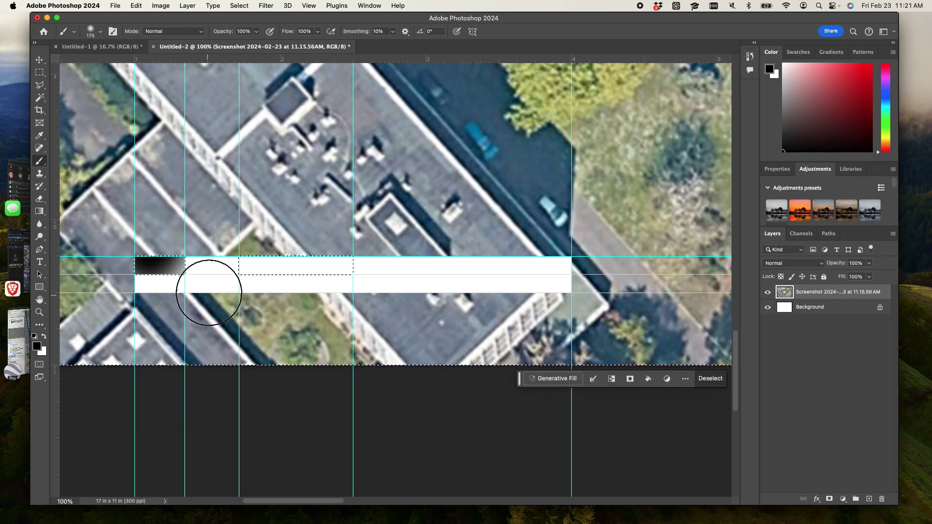
Try painting further scale bar blocks black with the brush and undo the strokes
mouse_move(208, 287)
mouse_down()
mouse_move(263, 290)
mouse_move(221, 295)
mouse_move(245, 269)
mouse_move(223, 285)
mouse_move(293, 273)
mouse_up()
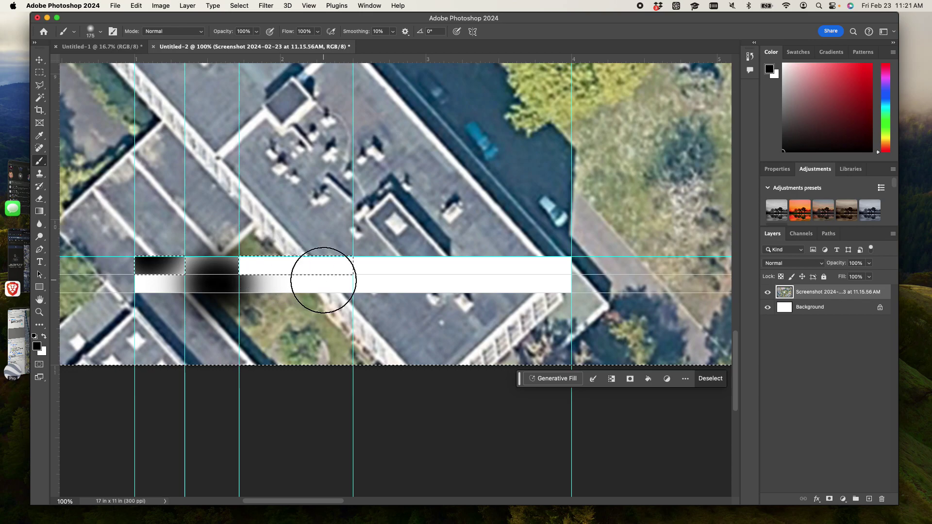
key(ctrl+z)
key(super+z)
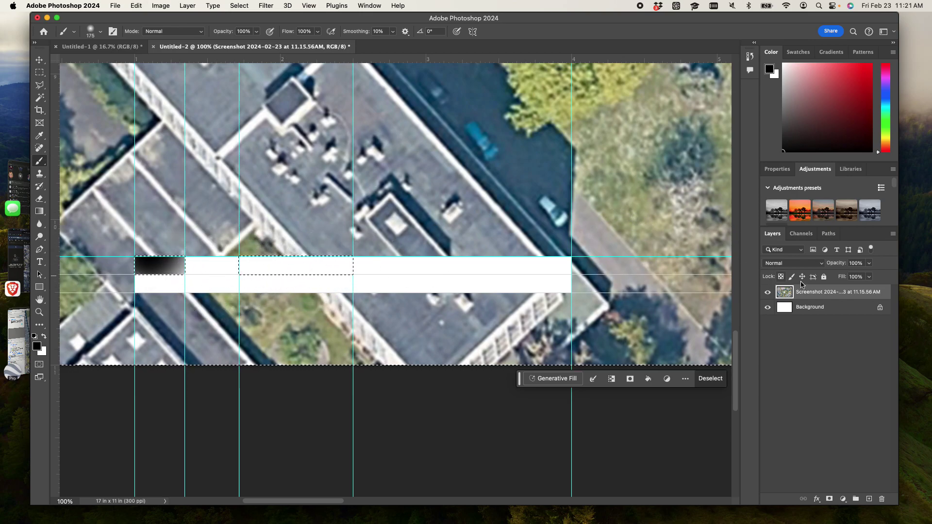
mouse_move(249, 253)
mouse_down()
mouse_move(343, 246)
mouse_move(287, 267)
mouse_move(241, 348)
mouse_move(105, 253)
mouse_move(224, 317)
mouse_move(327, 323)
mouse_move(362, 398)
mouse_up()
key(super+z)
Clear the old selection, then select the lower row's second and fourth blocks and the upper row's third block and paint them black
key(super+d)
click(39, 73)
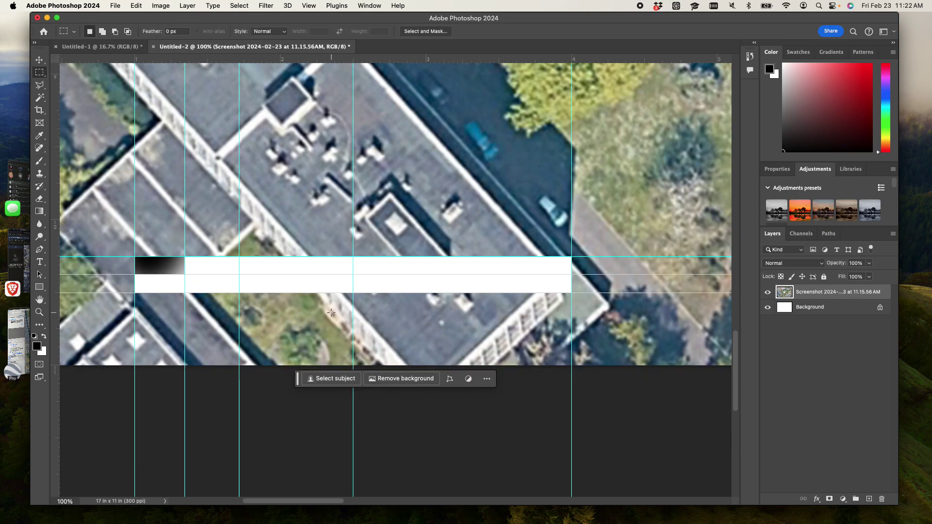
drag(186, 277, 239, 293)
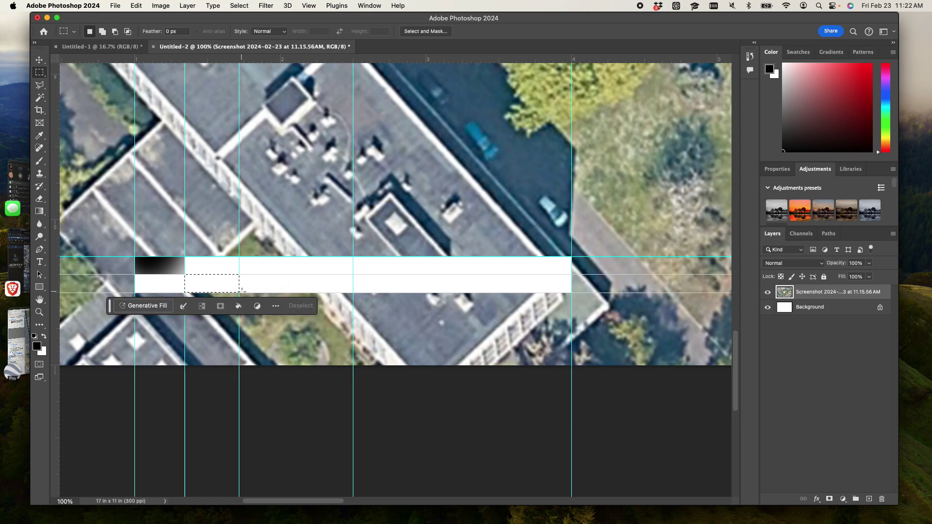
drag(240, 258, 357, 275)
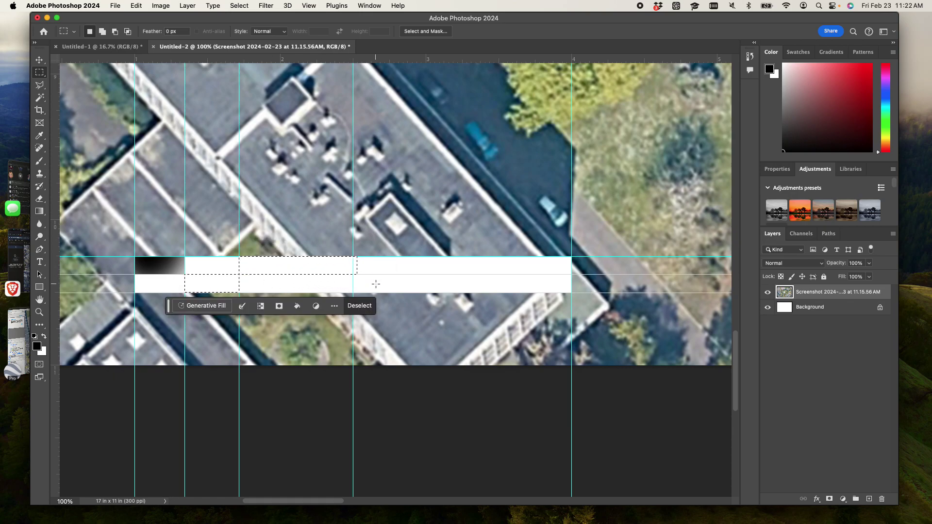
key(super+z)
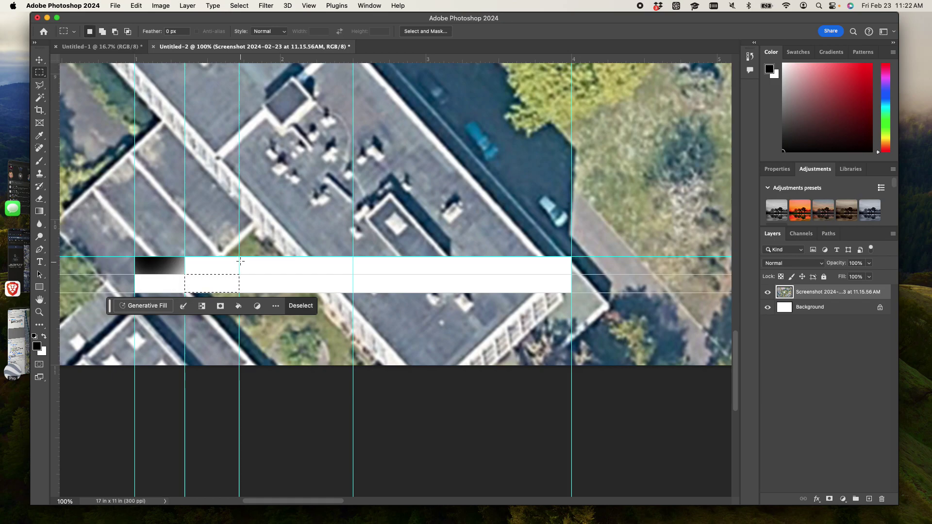
drag(240, 257, 353, 275)
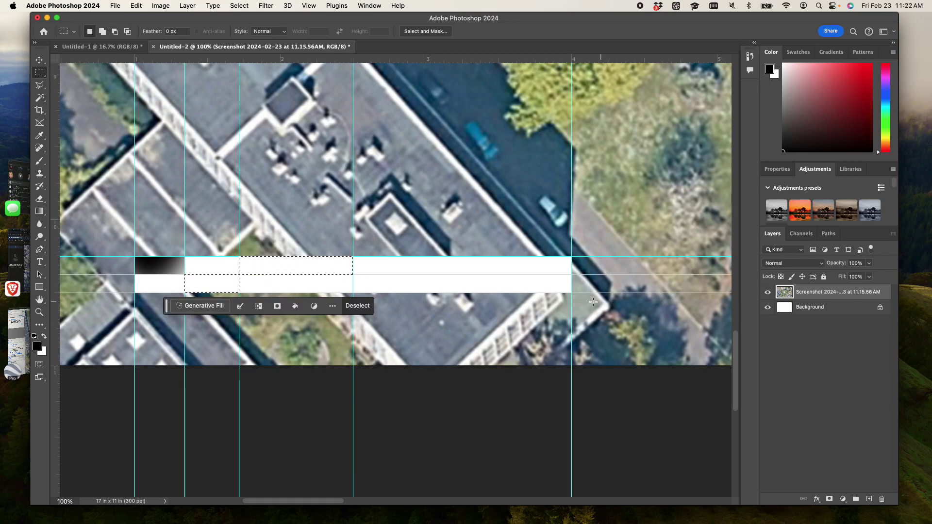
mouse_move(572, 294)
mouse_down()
mouse_move(462, 277)
mouse_move(136, 281)
mouse_move(593, 270)
mouse_up()
key(b)
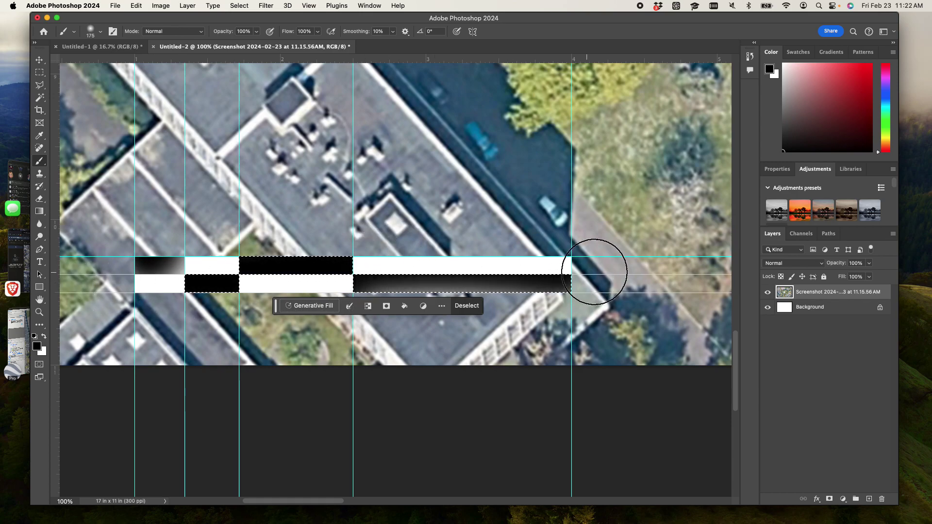
key(super+d)
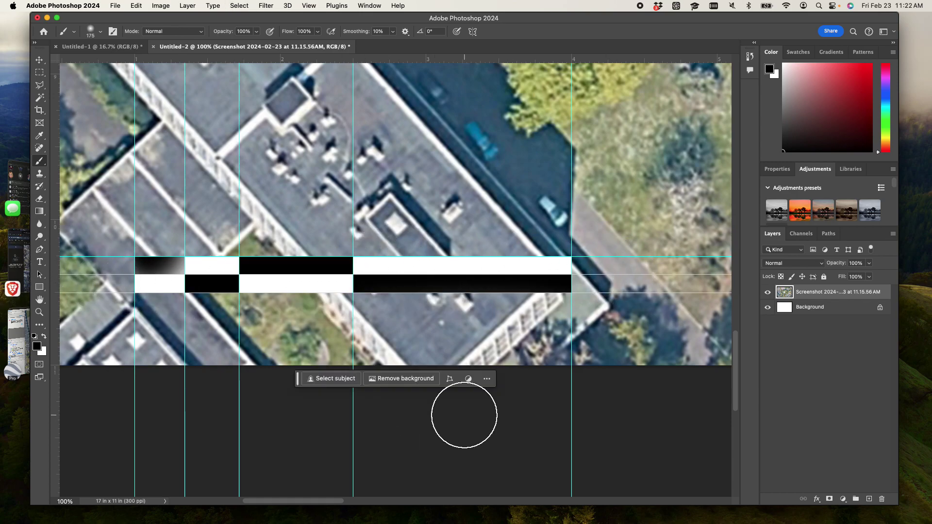
Examine the painted scale bar against the whole map and again close up
key(super+minus)
key(super+minus)
key(super+minus)
key(super+minus)
key(super+minus)
key(super+minus)
key(super+minus)
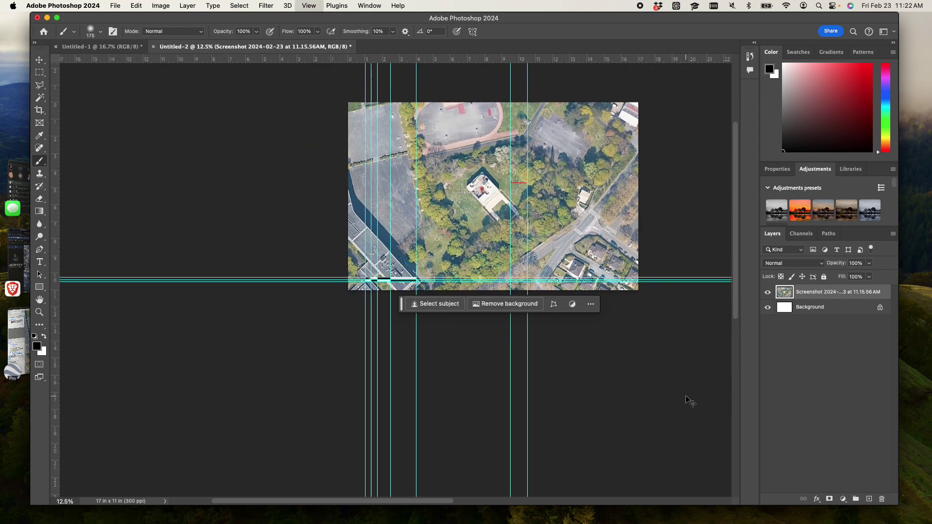
key(super+plus)
key(super+plus)
key(super+plus)
key(super+plus)
key(super+plus)
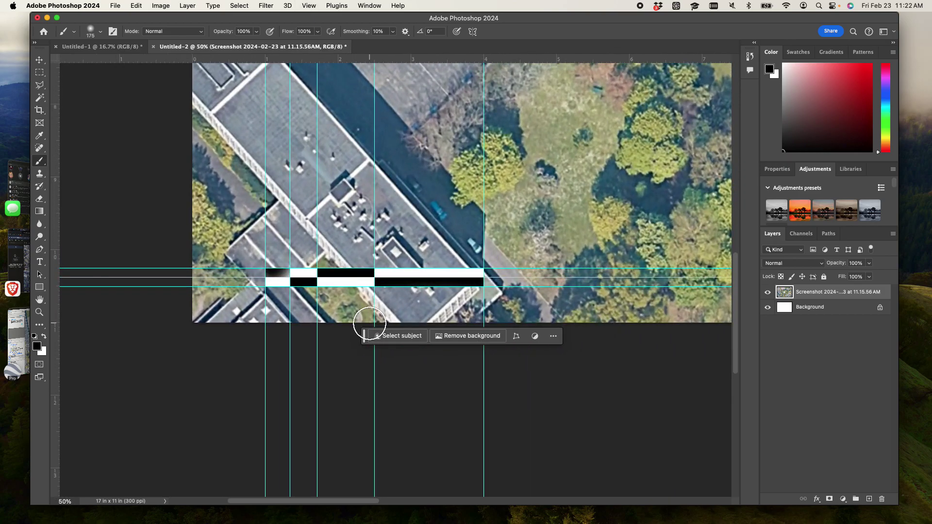
Remove the five vertical guides and three horizontal guides that frame the scale bar
click(39, 59)
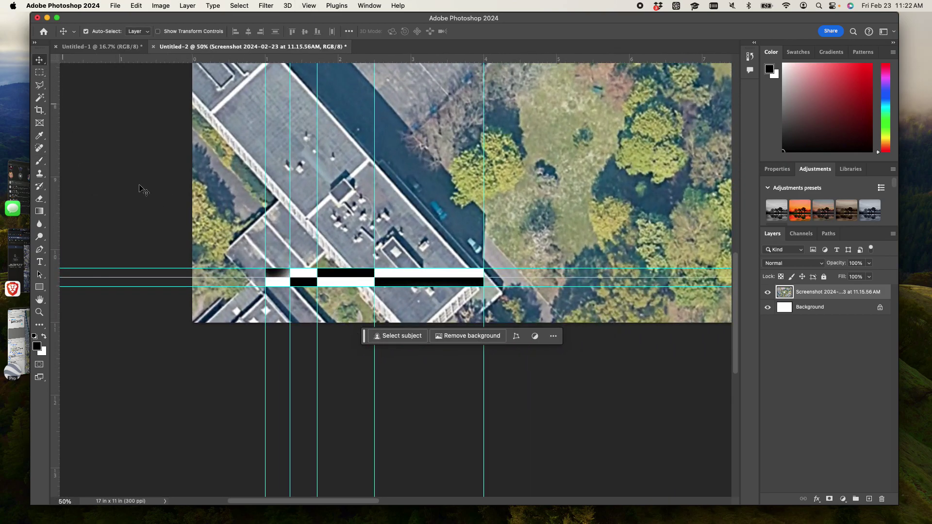
click(543, 399)
drag(266, 393, 55, 393)
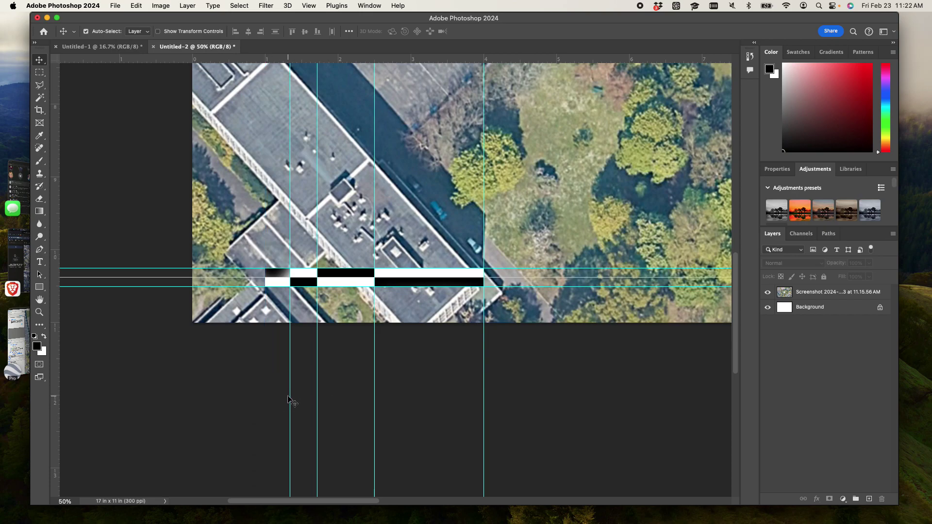
drag(289, 399, 55, 400)
drag(317, 403, 54, 403)
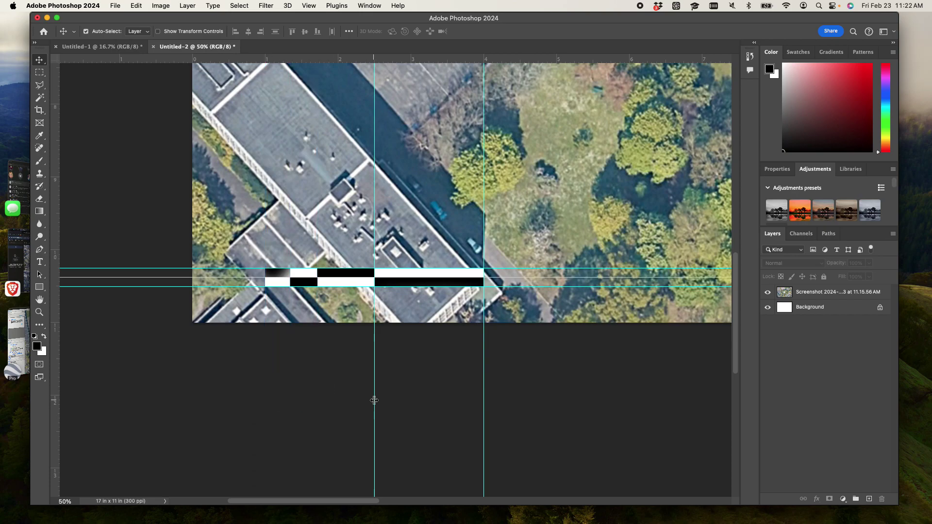
drag(374, 401, 54, 403)
drag(483, 416, 54, 349)
drag(161, 287, 54, 287)
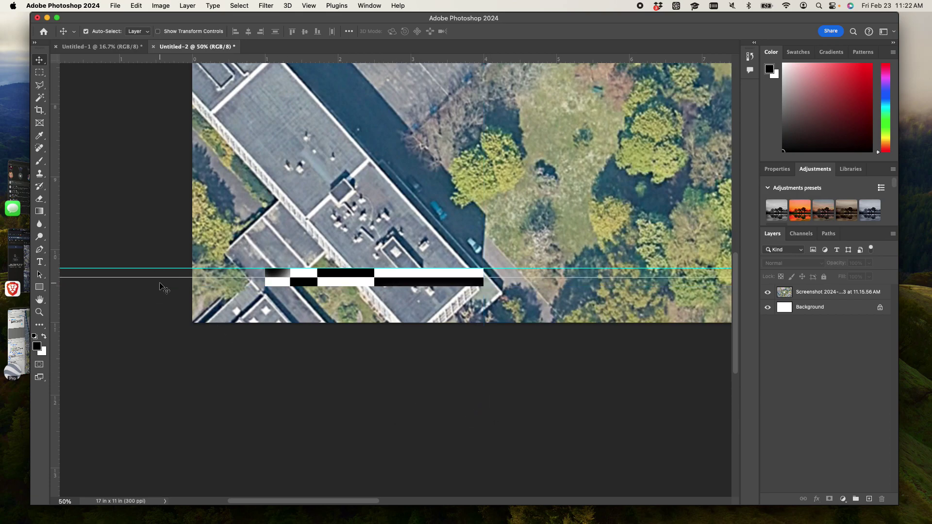
drag(159, 277, 55, 269)
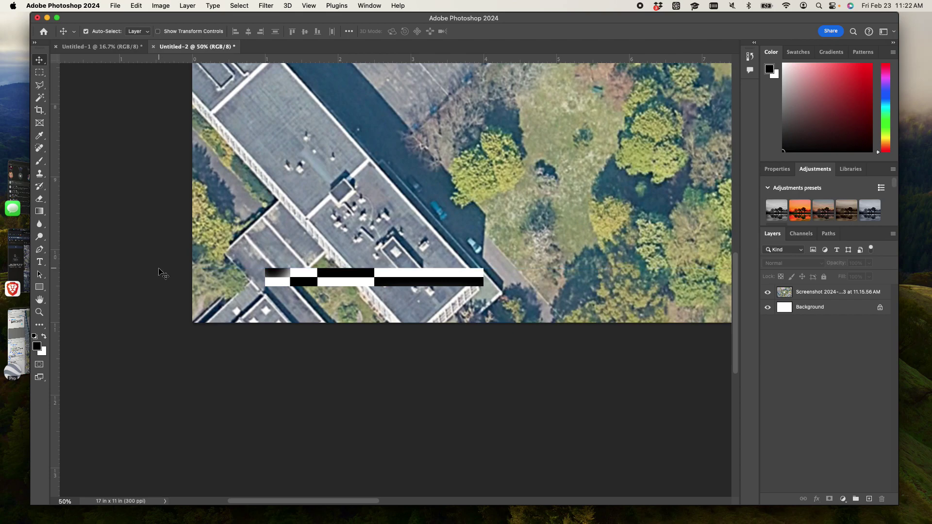
Add the text label 0’ in 24 pt Myriad Pro near the scale bar's left end
click(40, 262)
scroll(276, 299, up, 6)
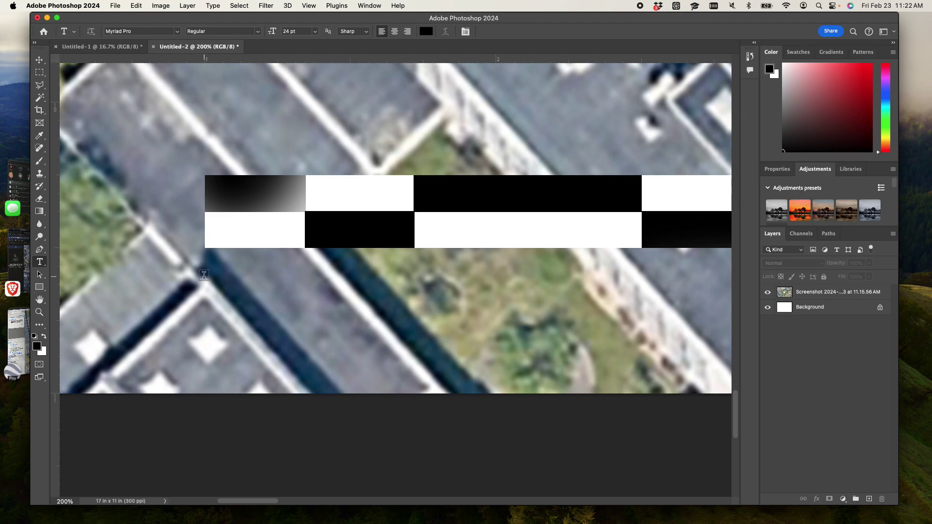
click(198, 282)
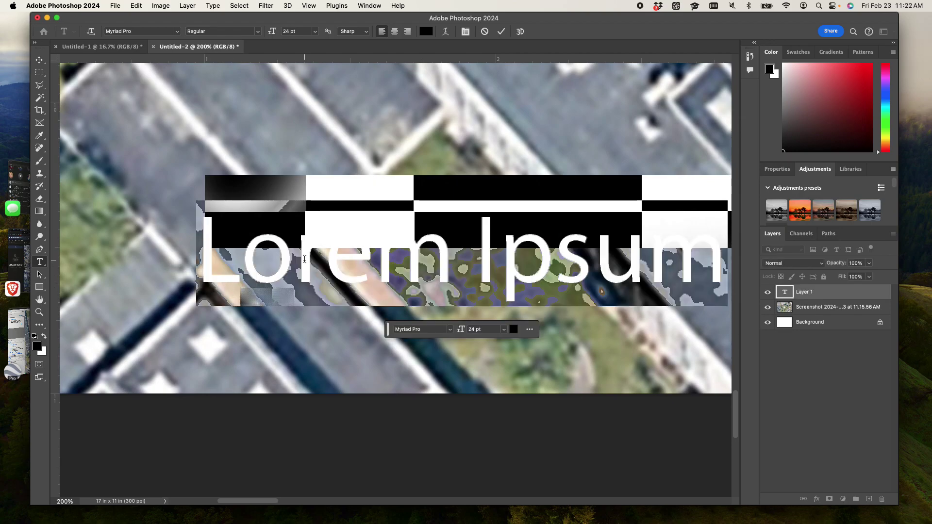
text(0’)
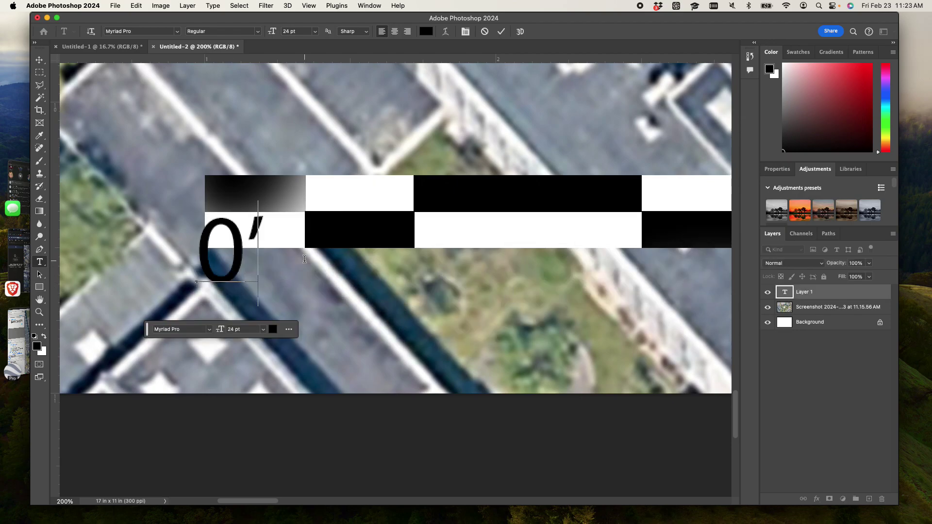
click(44, 59)
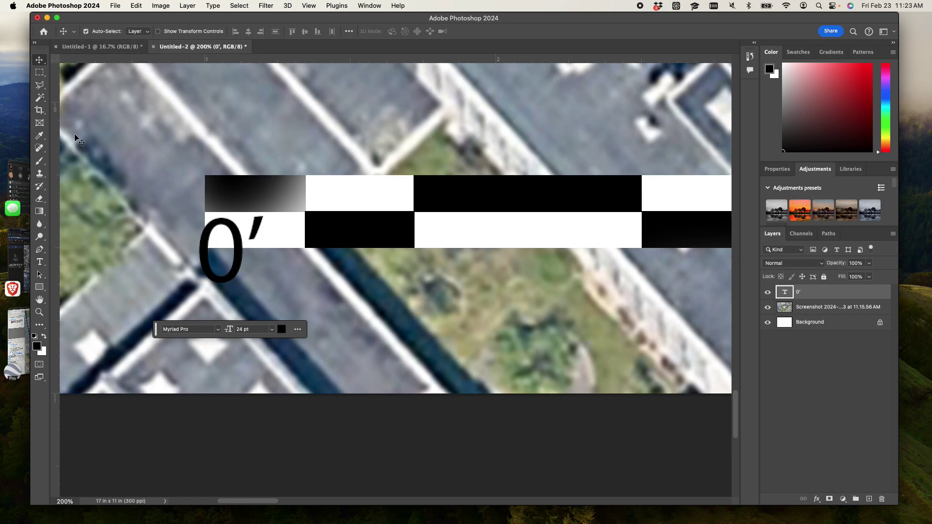
Move the 0’ label below the scale bar's left end and place a duplicate of it further along the bar
drag(229, 281, 538, 330)
key(super+z)
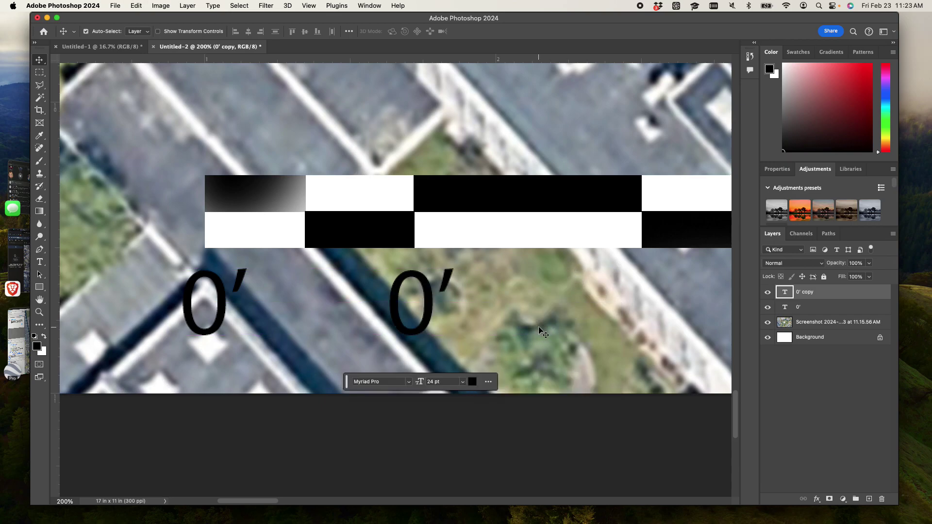
mouse_move(417, 321)
mouse_down()
mouse_move(534, 313)
mouse_move(533, 332)
mouse_move(544, 334)
mouse_move(425, 335)
mouse_up()
scroll(431, 448, down, 1)
right_click(453, 422)
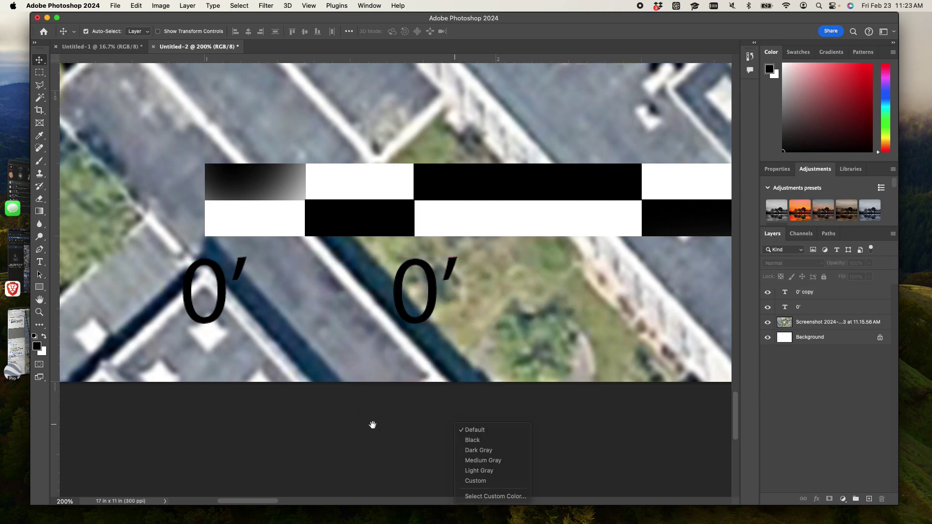
Lock the map screenshot layer
click(430, 311)
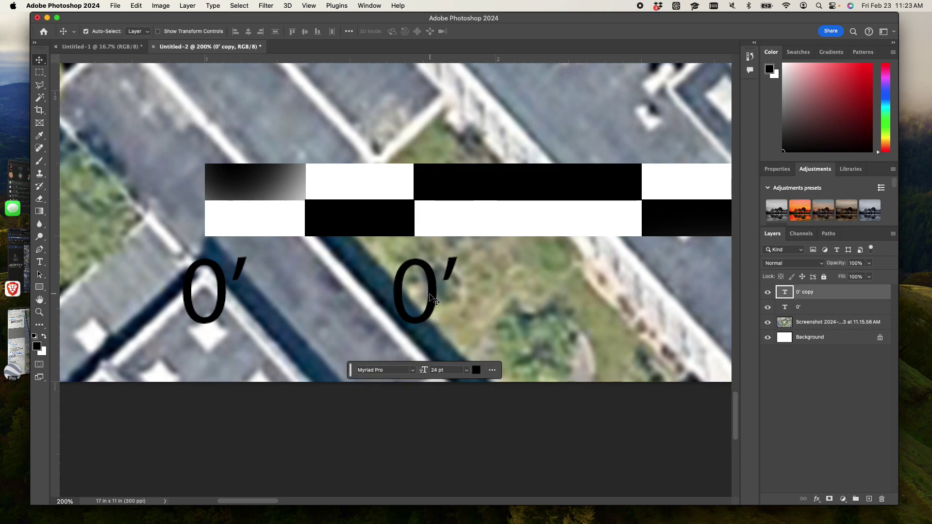
click(833, 321)
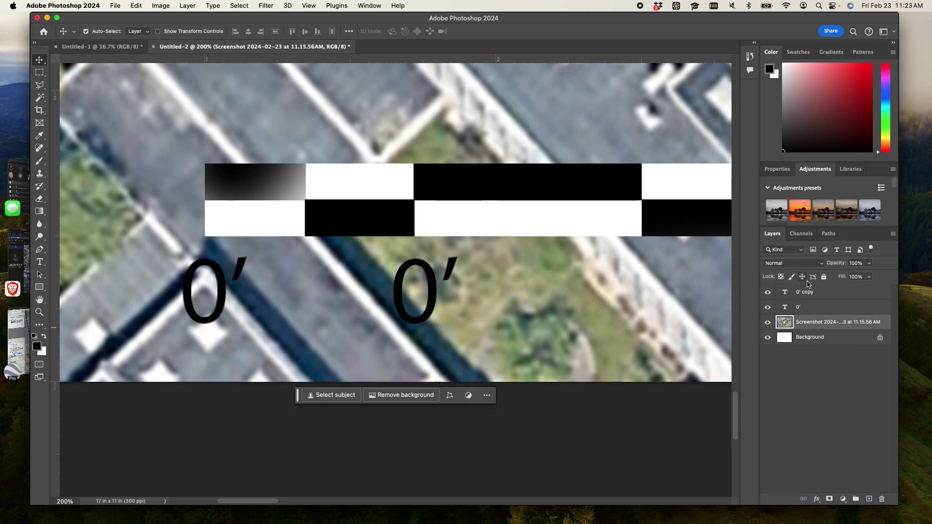
click(824, 277)
Place the duplicate 0’ label below the start of the bar's last block and another copy below the bar's right end
click(421, 314)
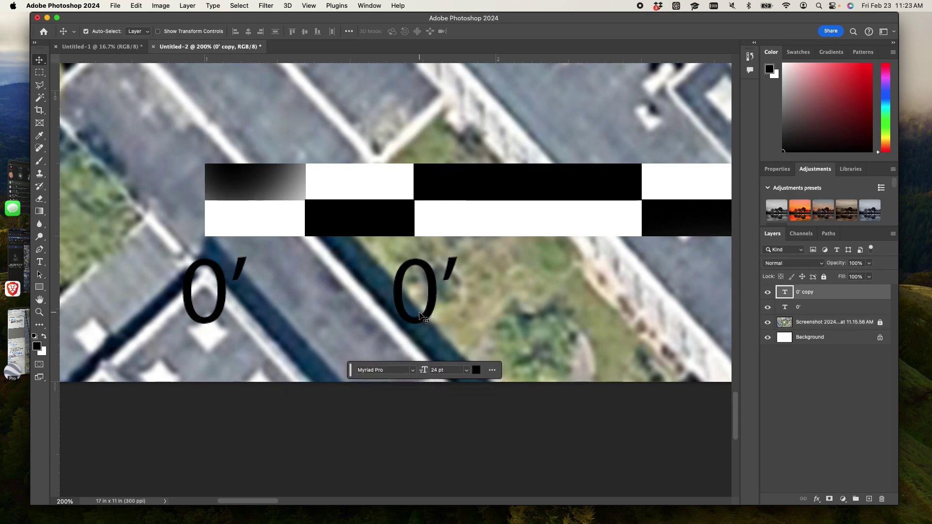
drag(434, 327, 647, 313)
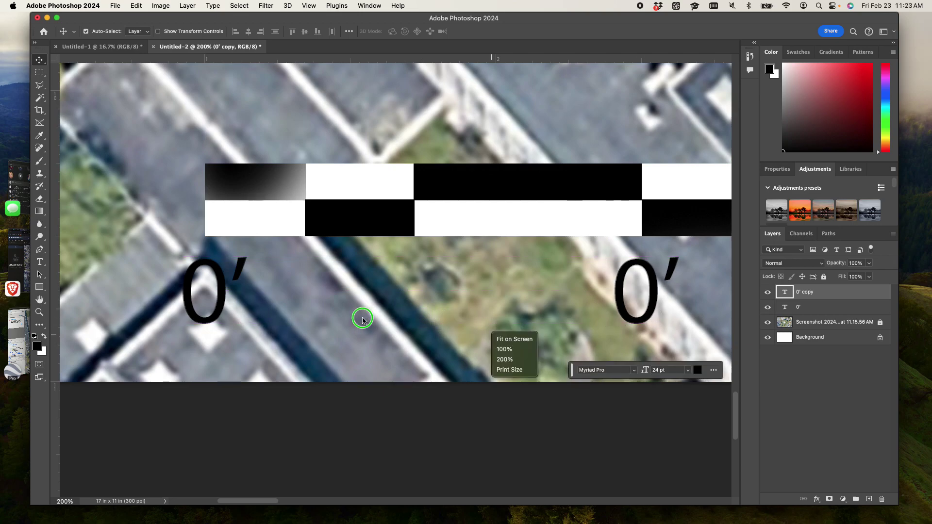
key(super+minus)
key(super+minus)
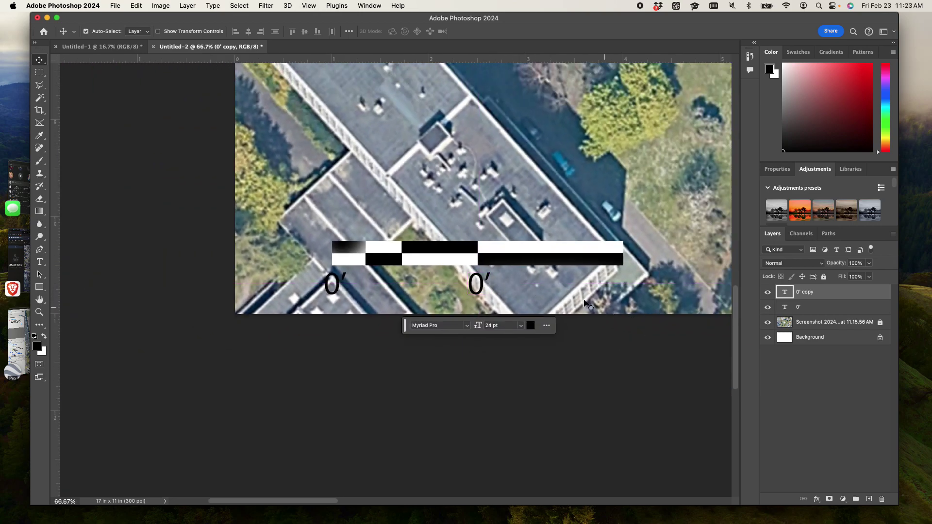
drag(478, 291, 524, 291)
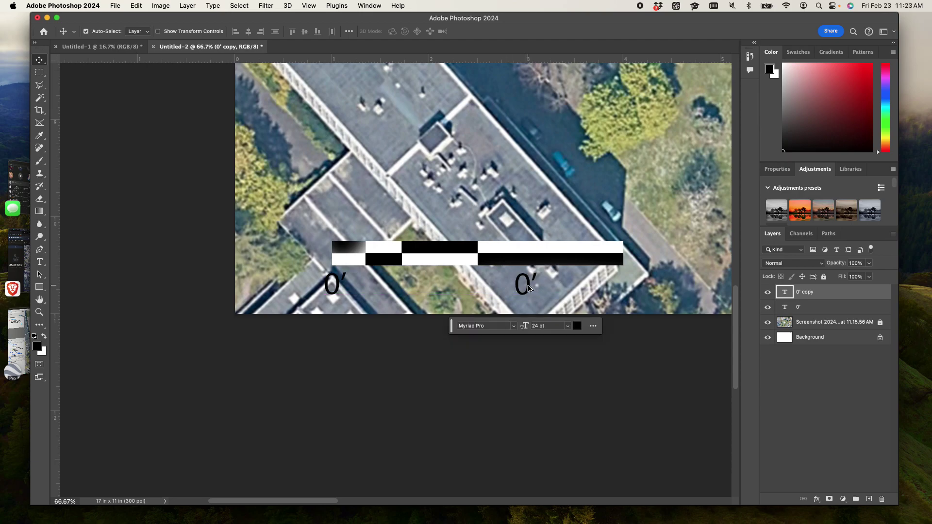
drag(529, 289, 625, 287)
drag(524, 286, 480, 291)
Change the middle label to 50 and move it below the start of the bar's third block
double_click(480, 292)
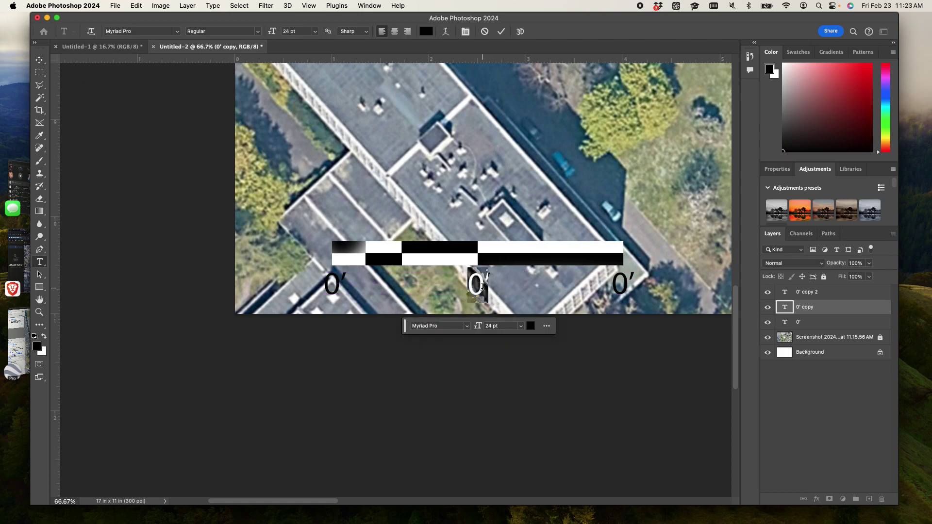
text(50)
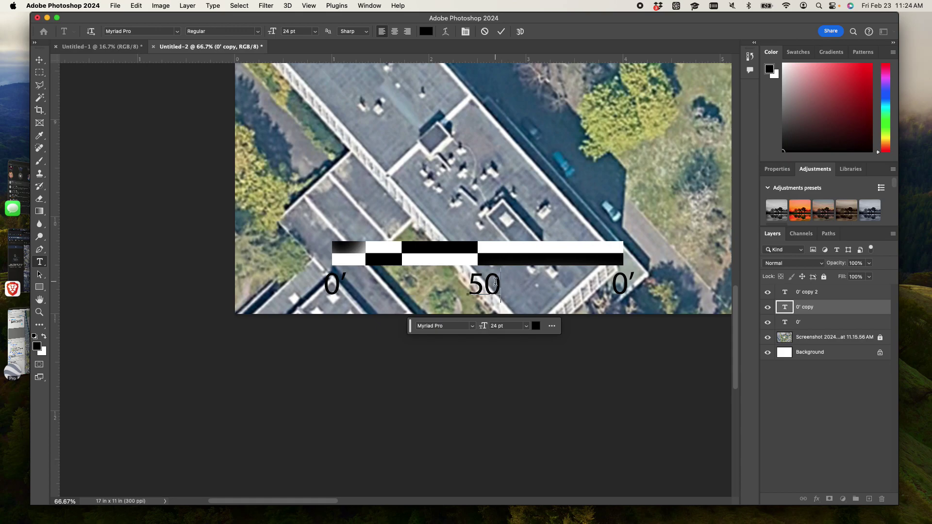
drag(492, 290, 418, 287)
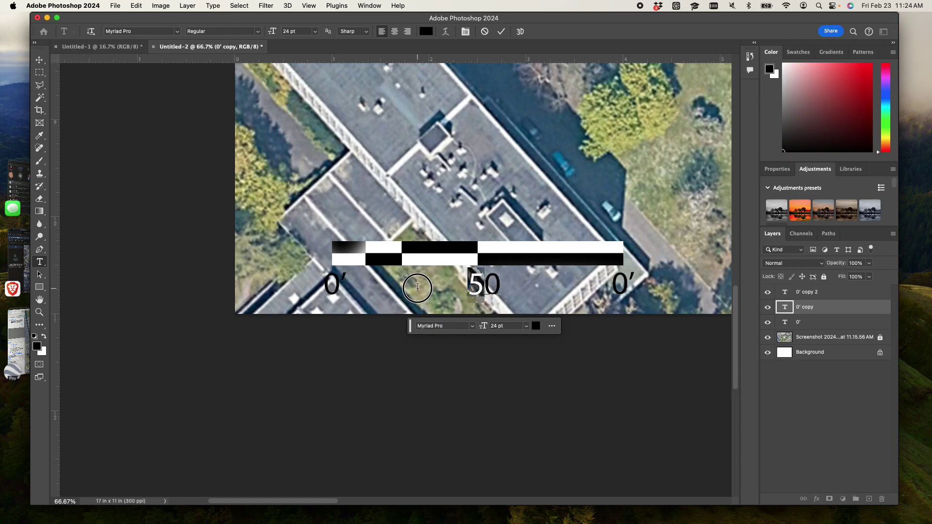
key(Escape)
key(v)
drag(483, 290, 403, 288)
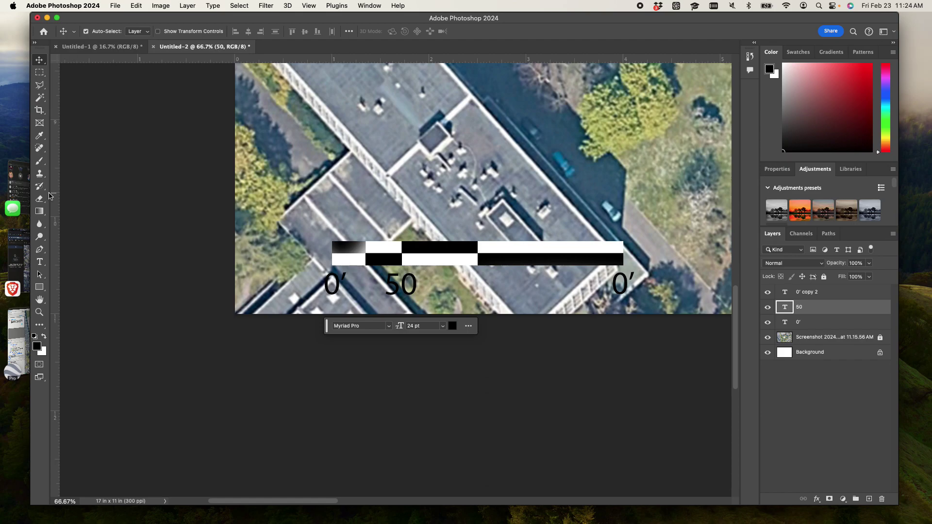
Add vertical guides at the scale bar's left end and at the starts of its third and fourth blocks
drag(54, 195, 330, 202)
drag(55, 221, 401, 216)
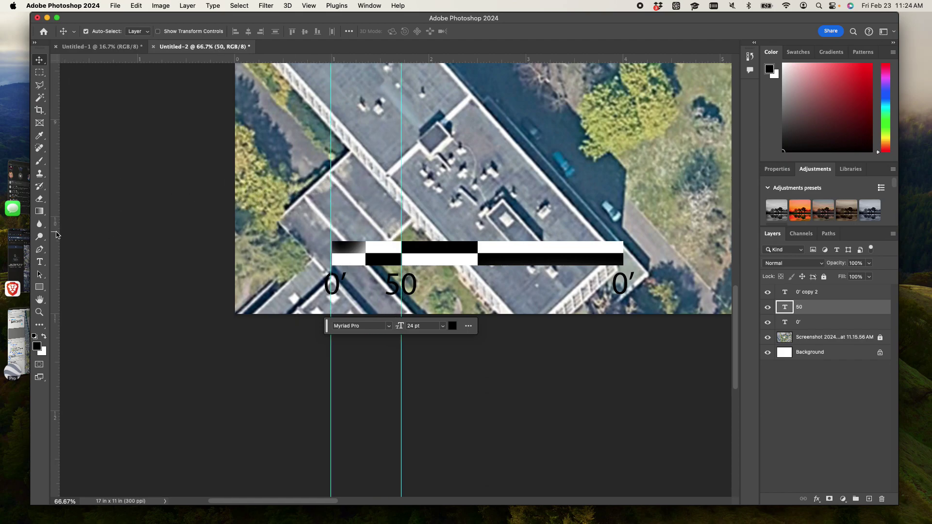
drag(56, 235, 480, 216)
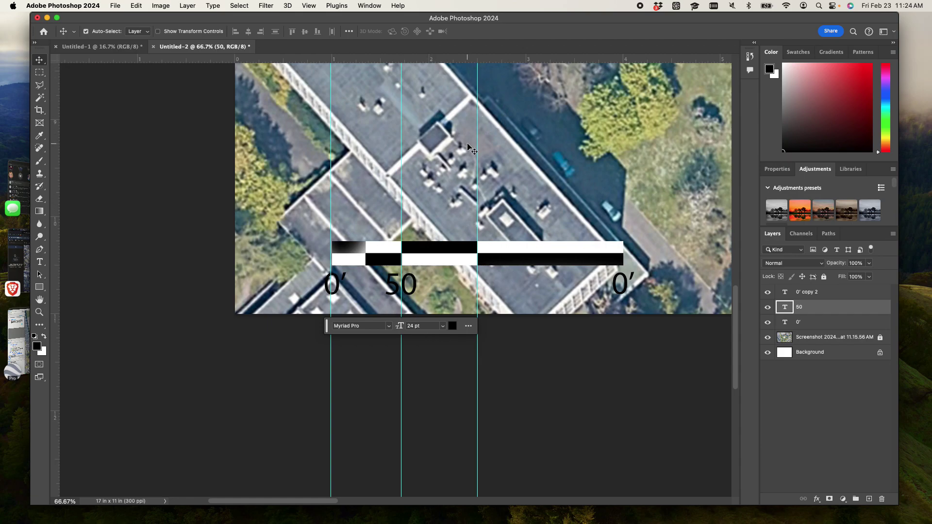
Delete the 50 label, then try moving the 0’ label along the bar and undo that move
key(Delete)
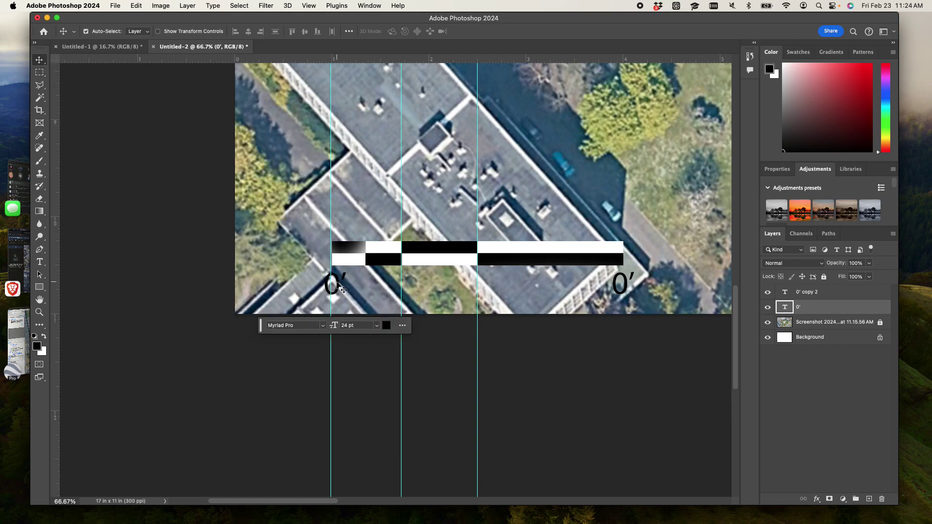
drag(344, 280, 500, 319)
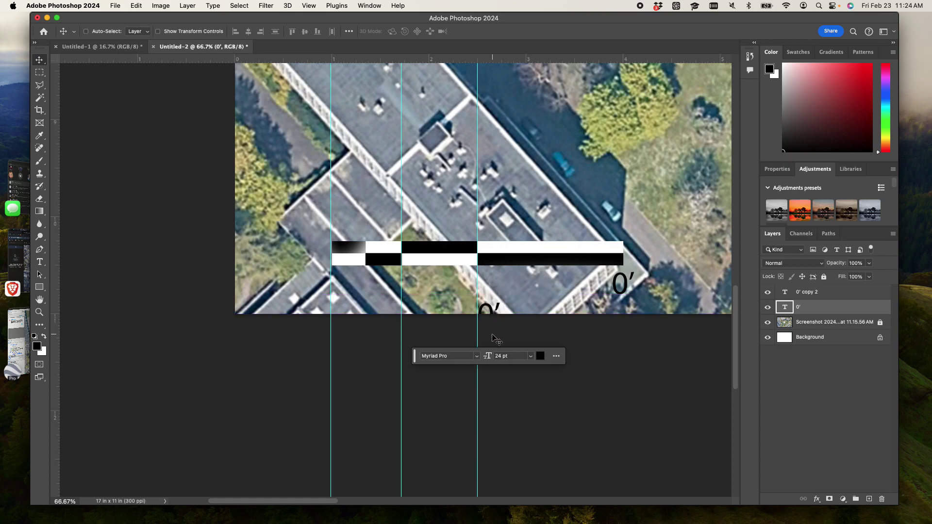
key(super+z)
Change the label at the bar's right end to 150′ and move both end labels above the scale bar
click(576, 410)
click(620, 291)
double_click(620, 291)
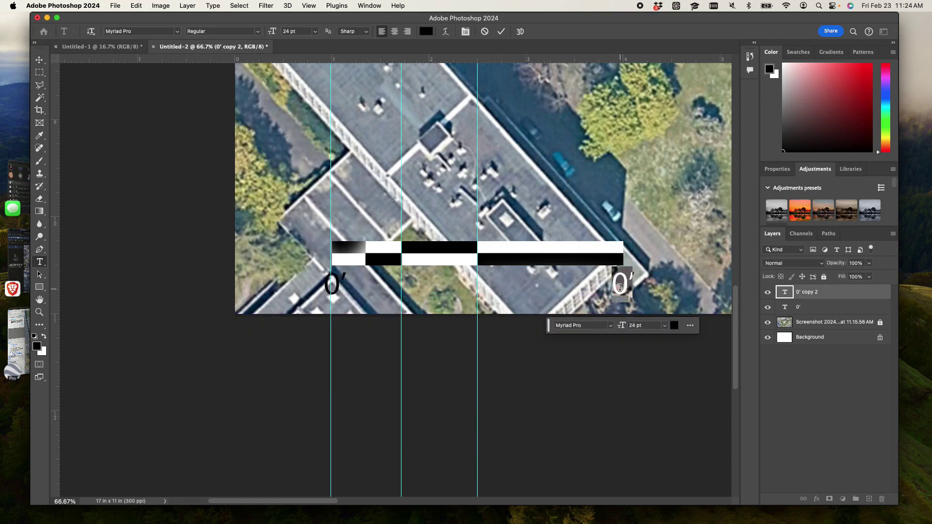
text(15)
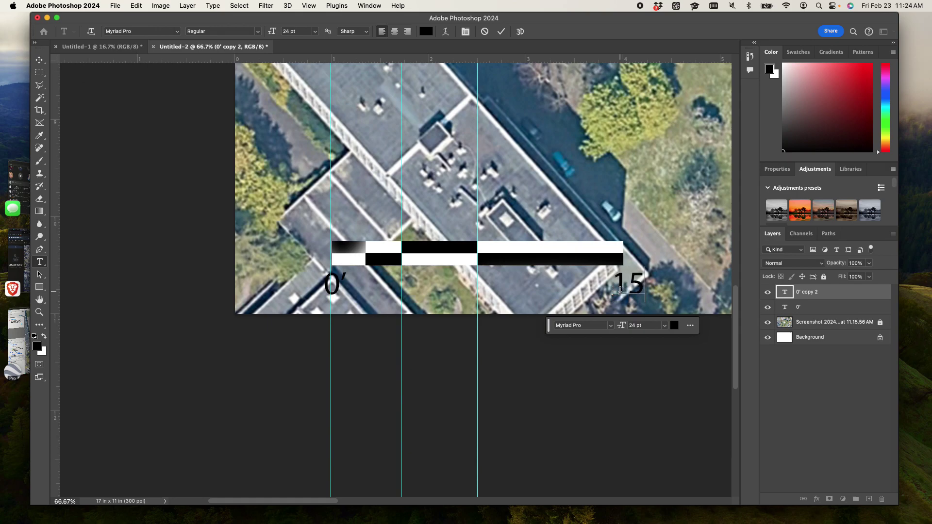
text(0′)
key(super+Return)
key(v)
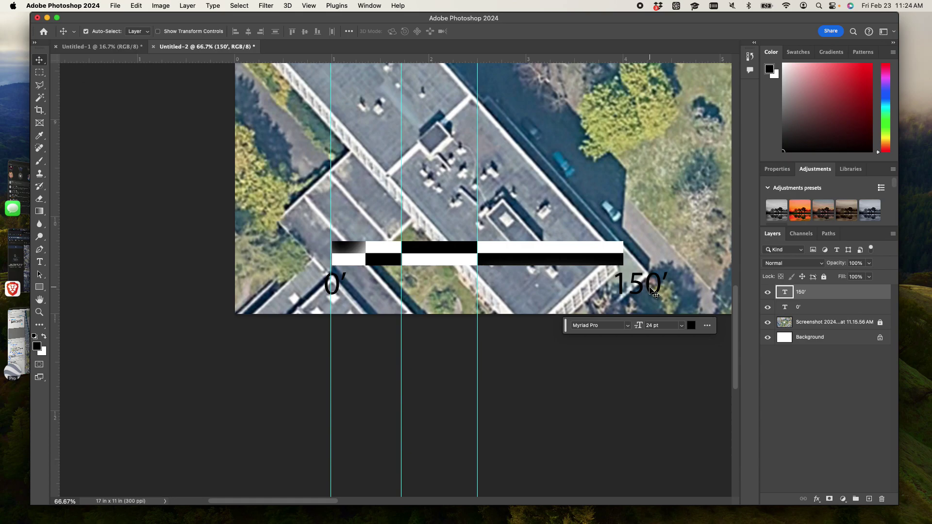
drag(648, 290, 627, 228)
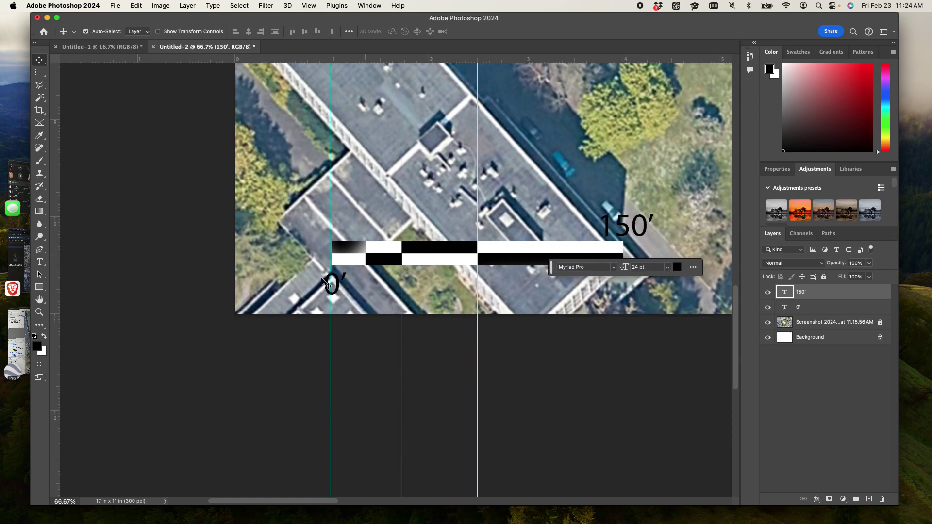
drag(344, 278, 338, 221)
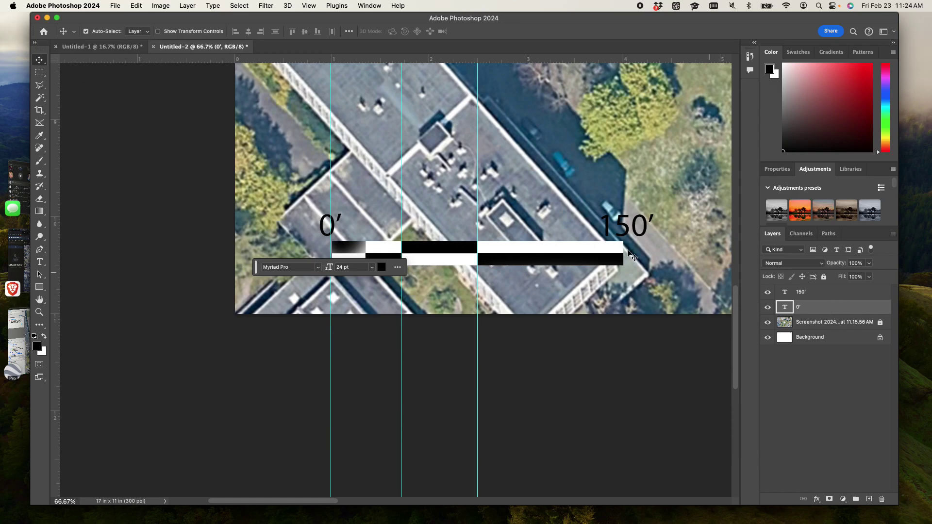
Marquee-select a rectangle around the scale bar and its labels, and unlock the map screenshot layer
click(39, 72)
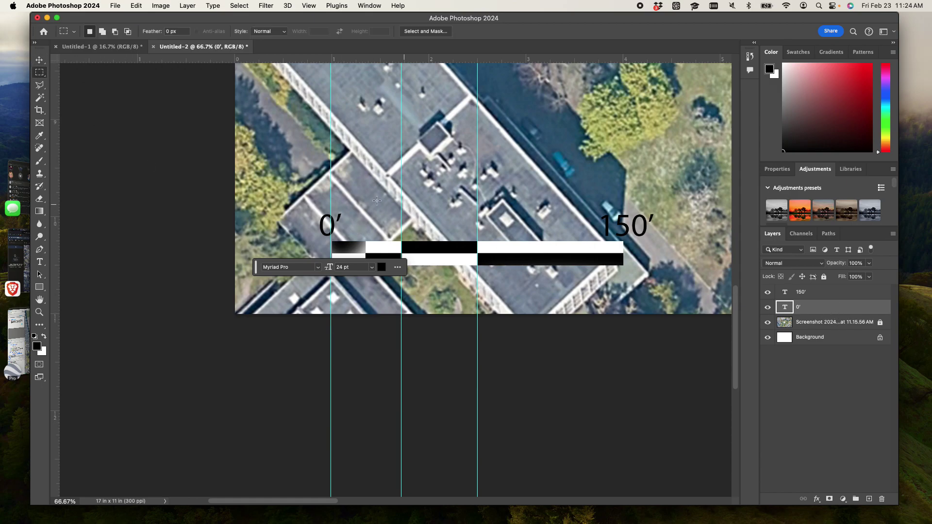
drag(294, 194, 667, 298)
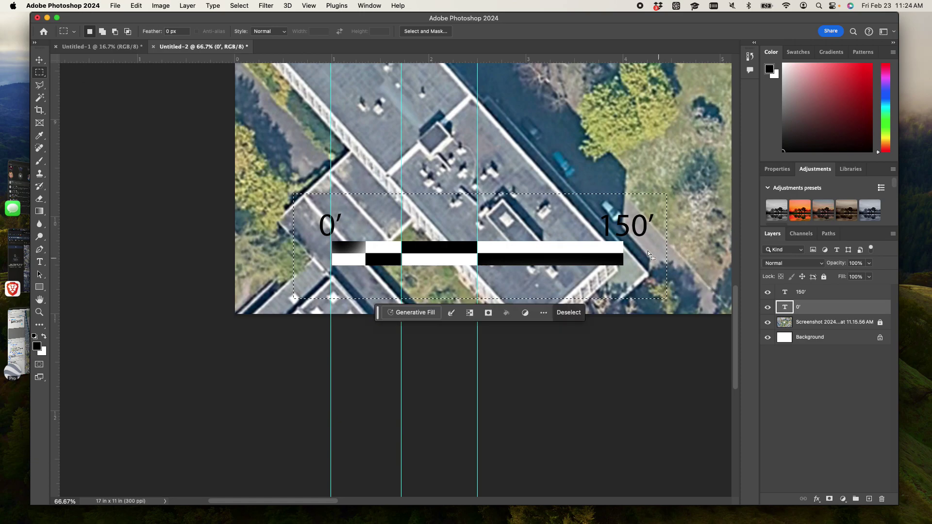
click(773, 322)
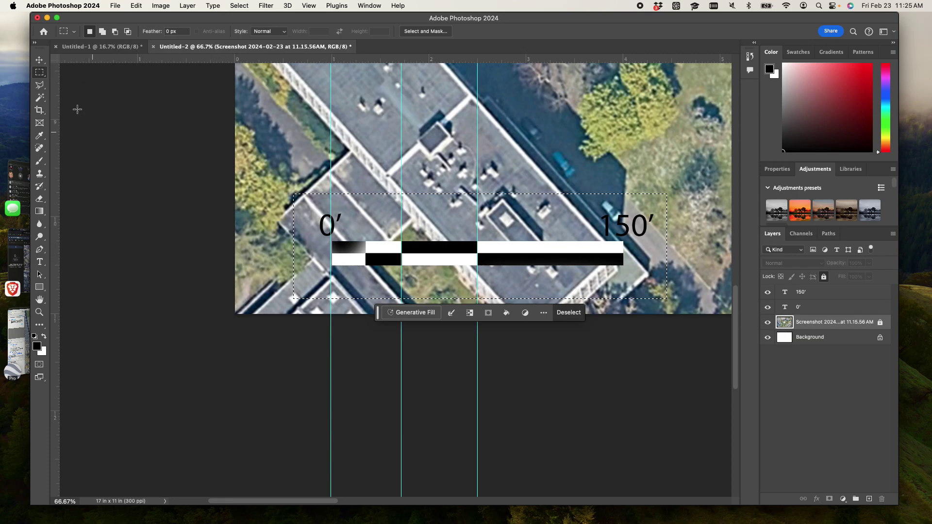
click(40, 59)
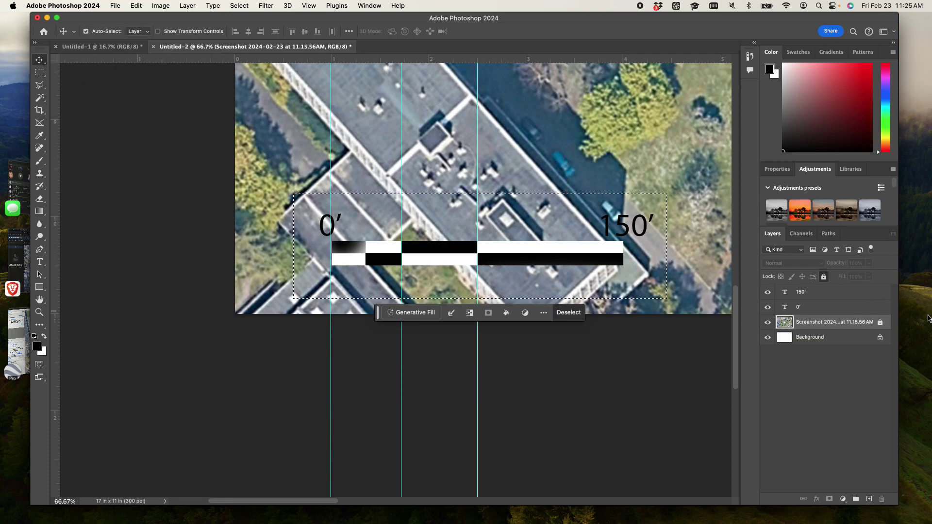
click(880, 323)
Lighten the selected map area using Levels with Auto correction and a midtone input of 2.30, then clear the selection
key(super+l)
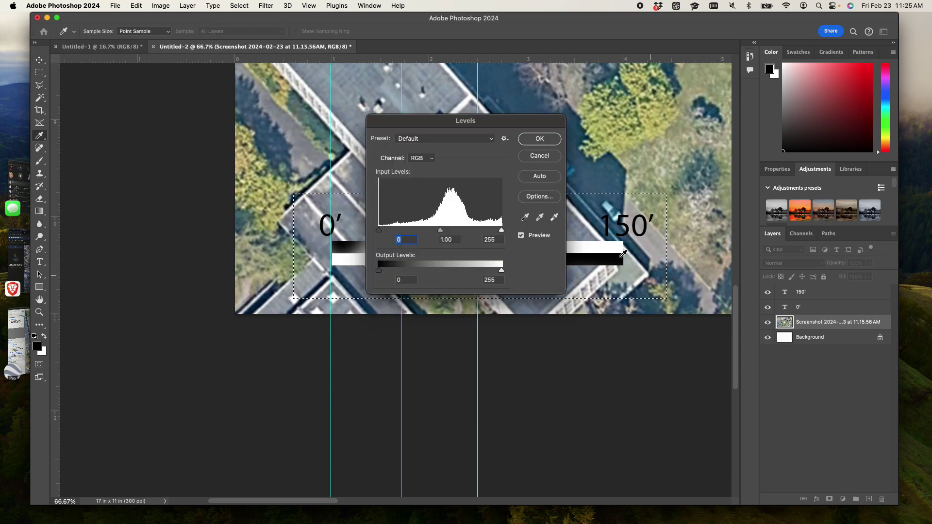
click(547, 181)
drag(481, 125, 663, 132)
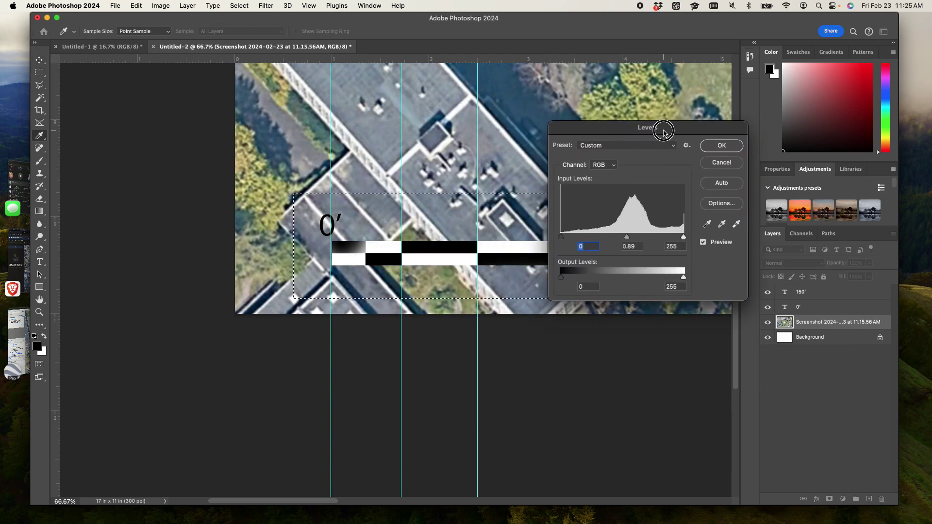
click(626, 239)
click(677, 241)
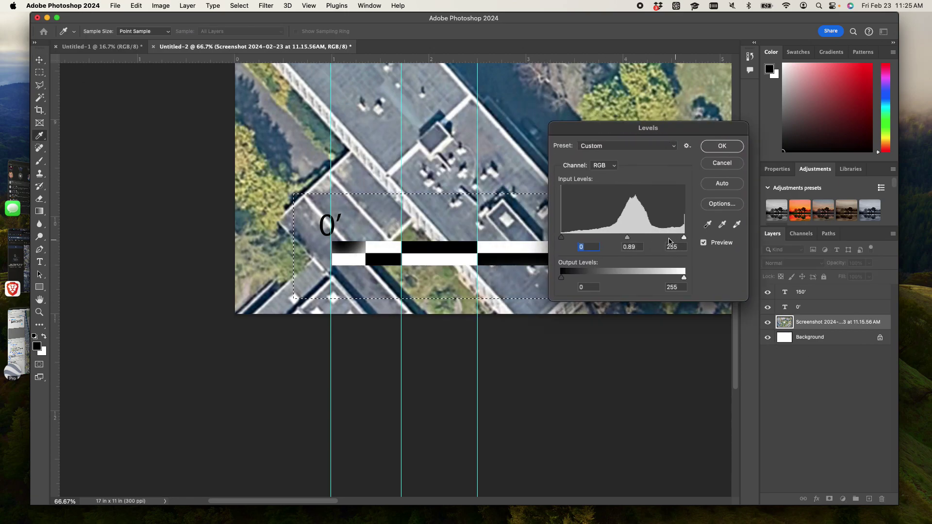
drag(628, 238, 586, 237)
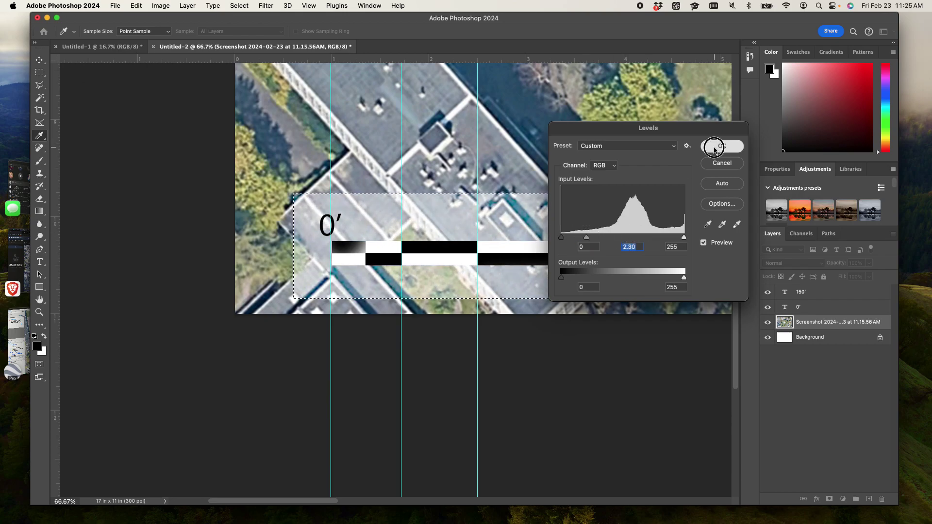
click(717, 147)
key(super+d)
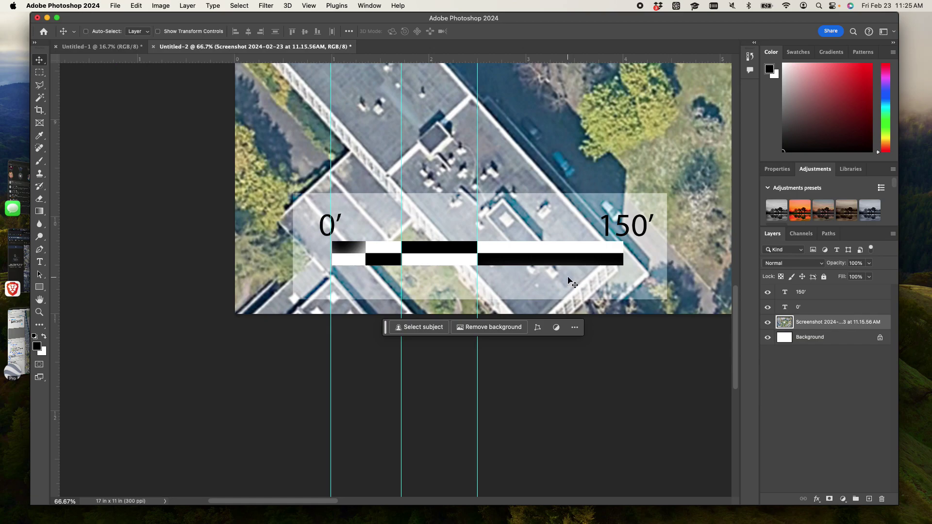
key(super+minus)
key(super+minus)
key(super+minus)
key(super+minus)
key(super+minus)
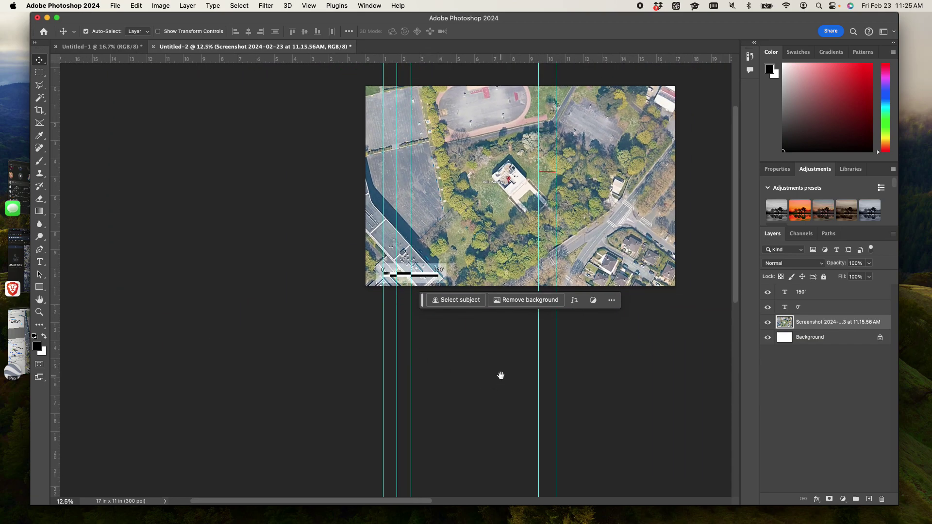
Switch to Miro and open the Design I board for Fall 2023 from the recent boards
drag(501, 376, 322, 495)
super+click(406, 418)
super+click(387, 447)
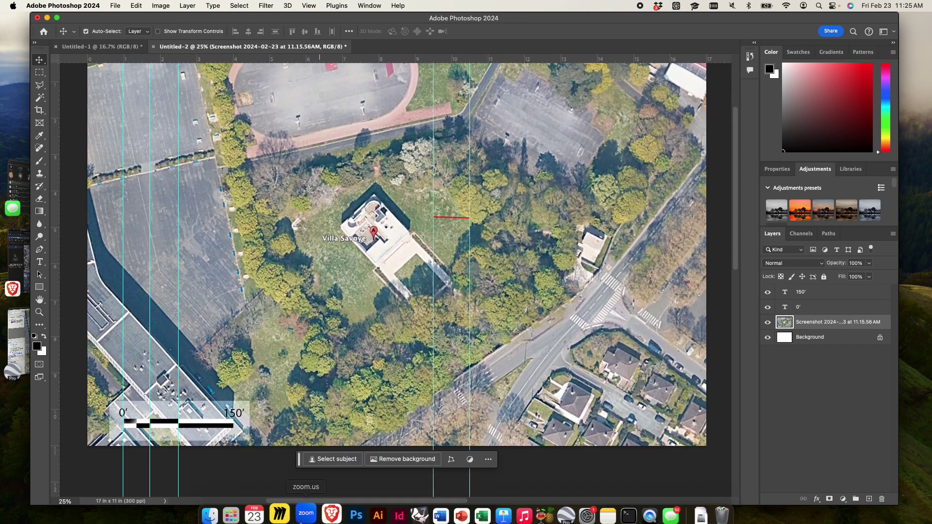
click(279, 514)
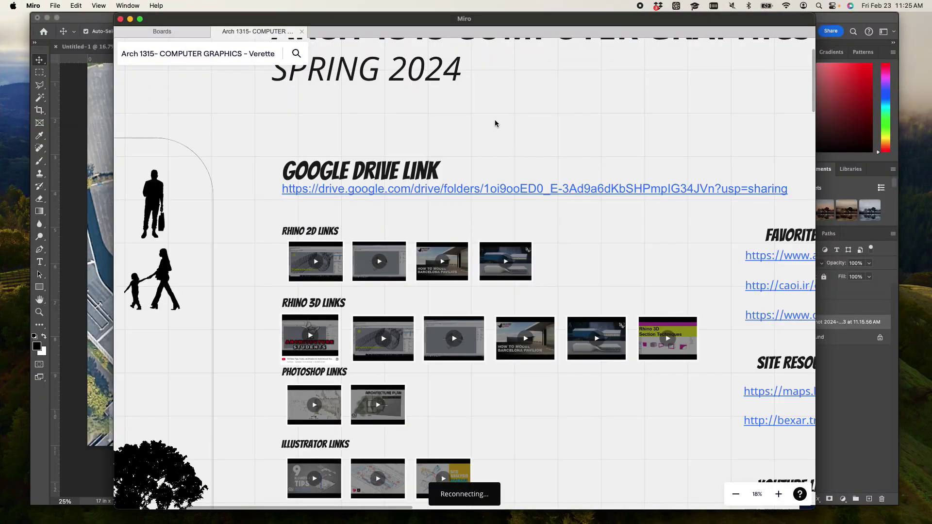
scroll(496, 124, down, 10)
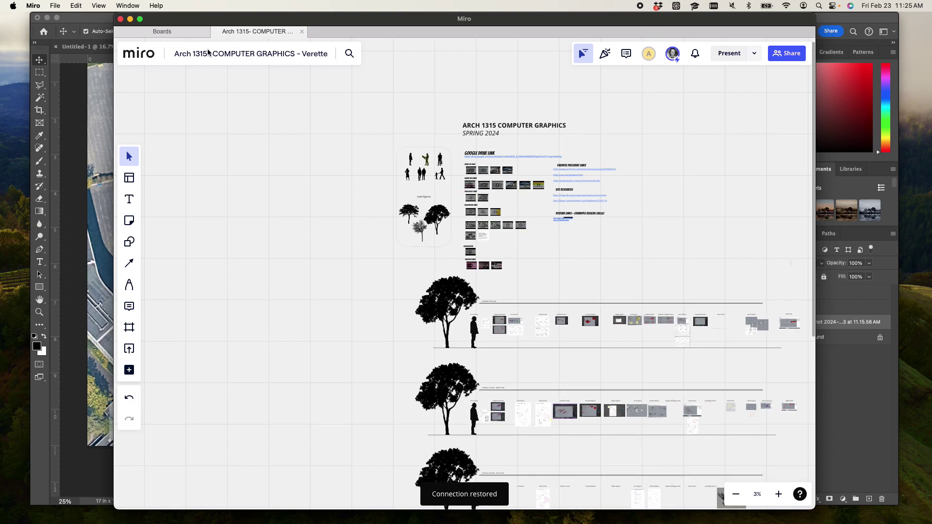
click(180, 31)
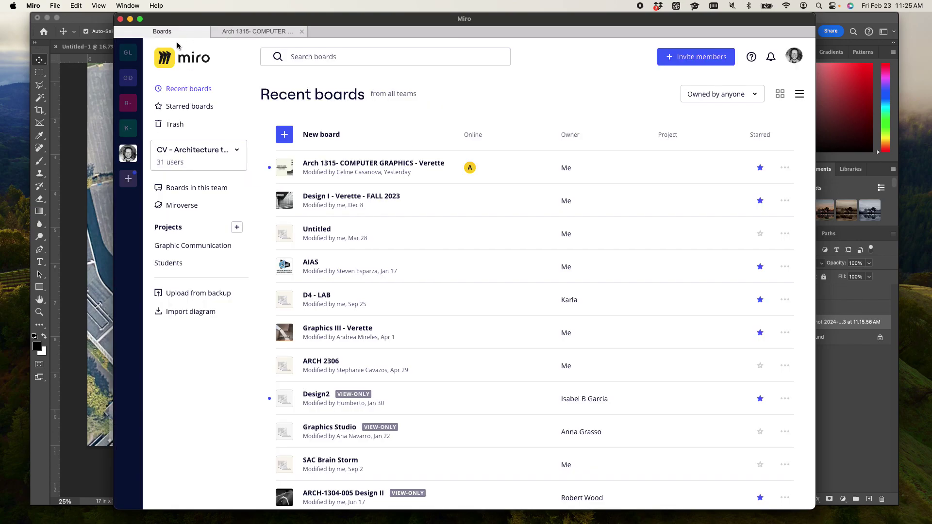
click(346, 199)
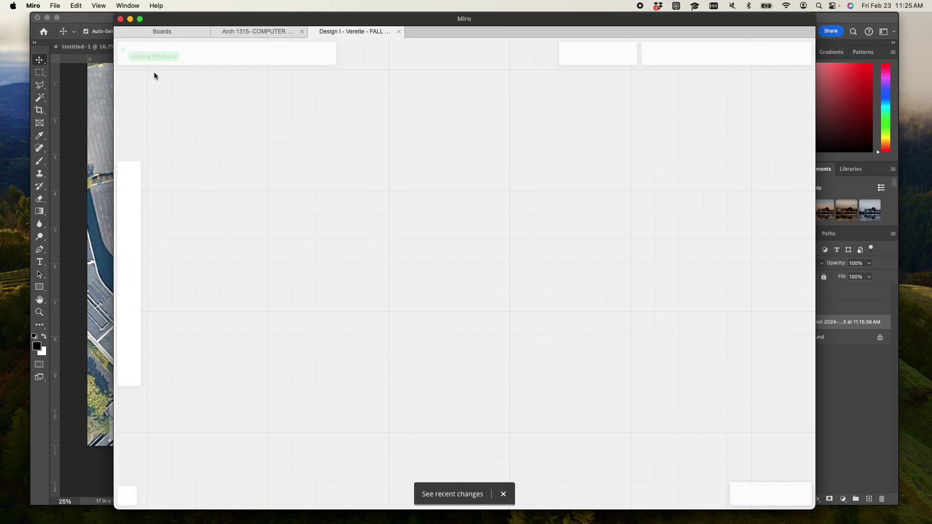
Change the semester in the board's name to Spring 2024 and close the sharing options unchanged
click(190, 55)
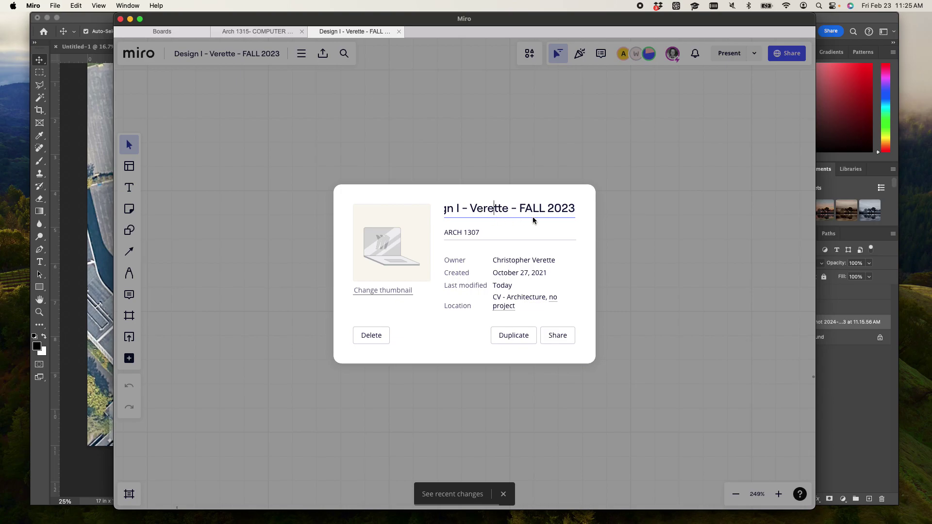
drag(520, 209, 603, 210)
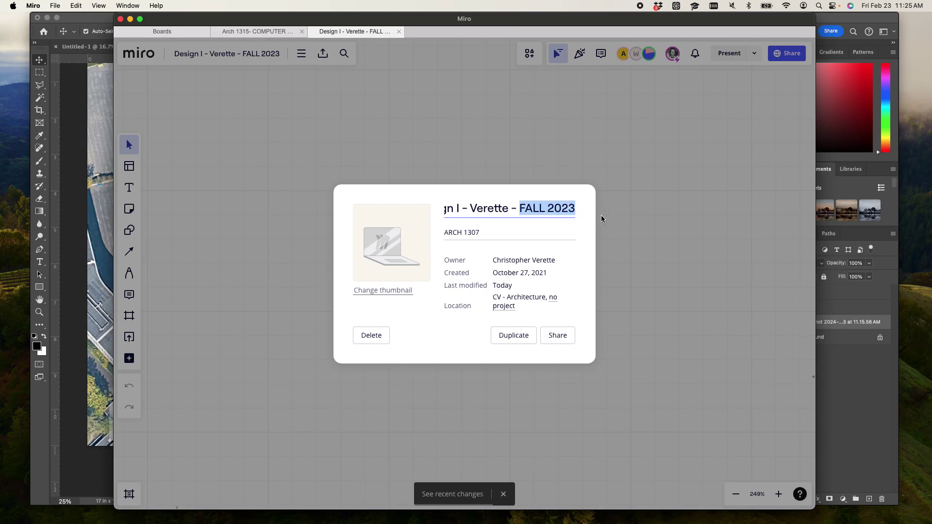
text(Spring 2024)
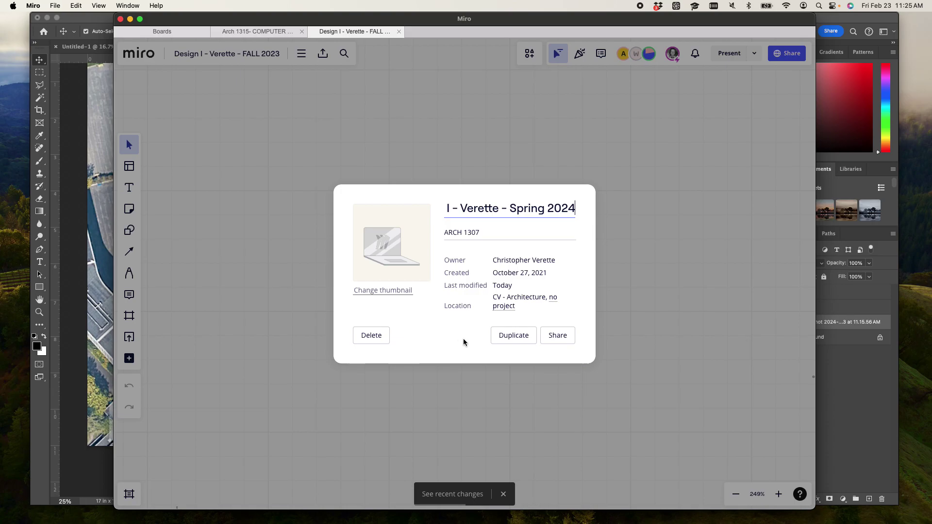
click(556, 336)
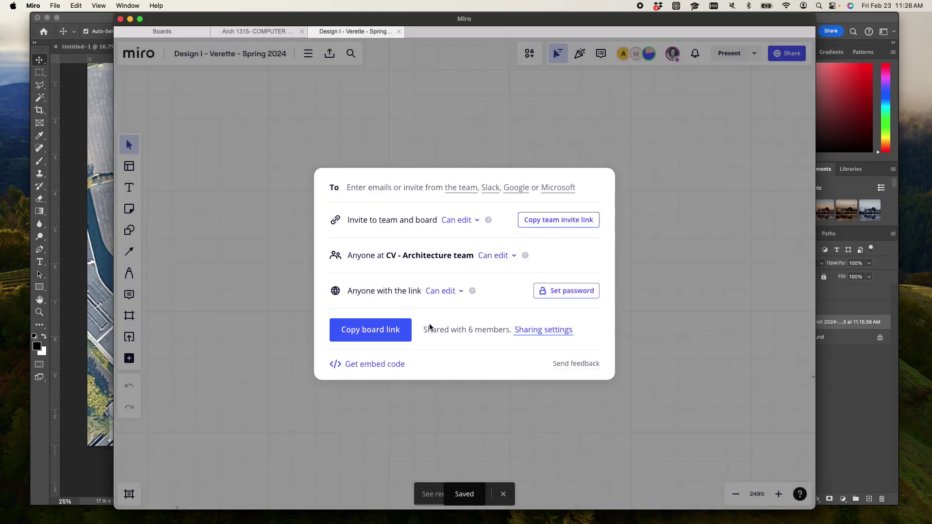
click(523, 113)
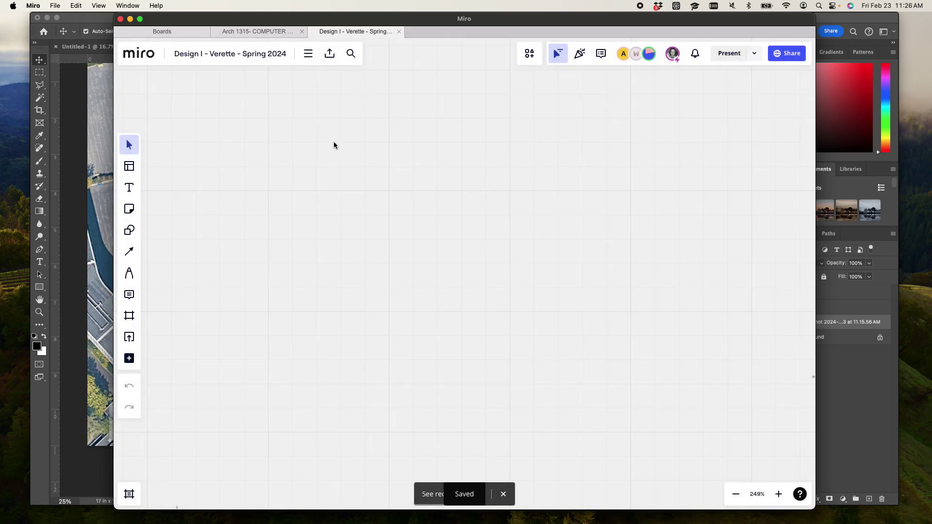
Examine the Design II Spring 2024 area of the board and its row of student name columns
drag(347, 202, 494, 327)
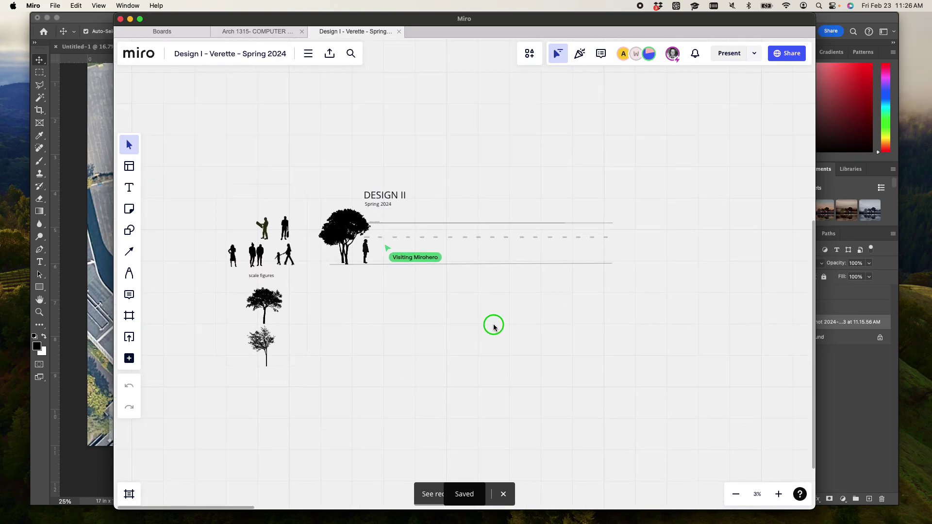
scroll(494, 327, up, 15)
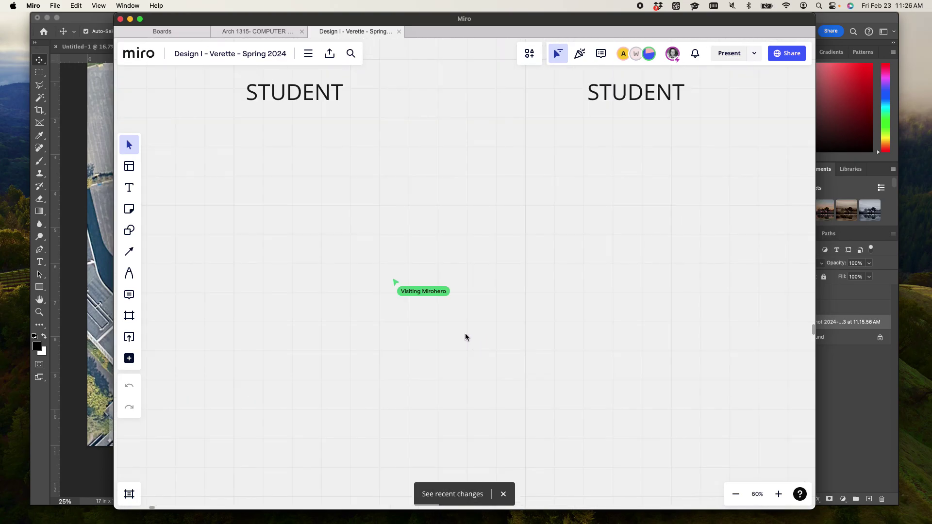
scroll(440, 334, down, 5)
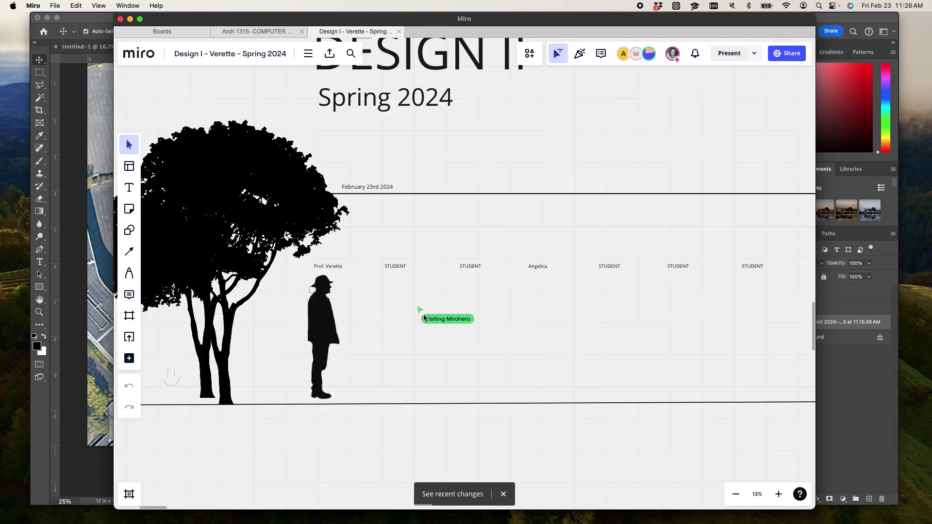
click(380, 348)
scroll(391, 328, up, 3)
scroll(390, 297, down, 2)
click(389, 297)
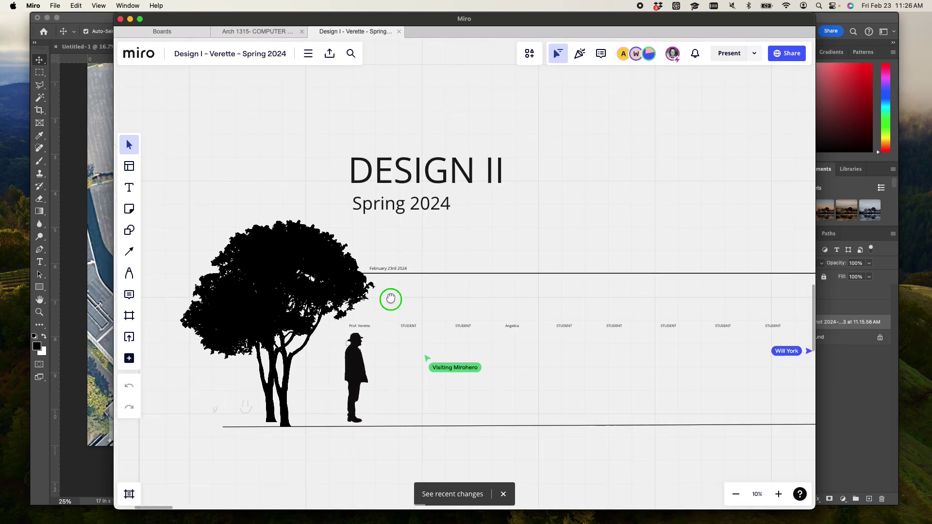
Switch back to Photoshop and save the site plan on the Desktop as Test Site plan Villa Sayvoye.psd with Maximize Compatibility
click(63, 233)
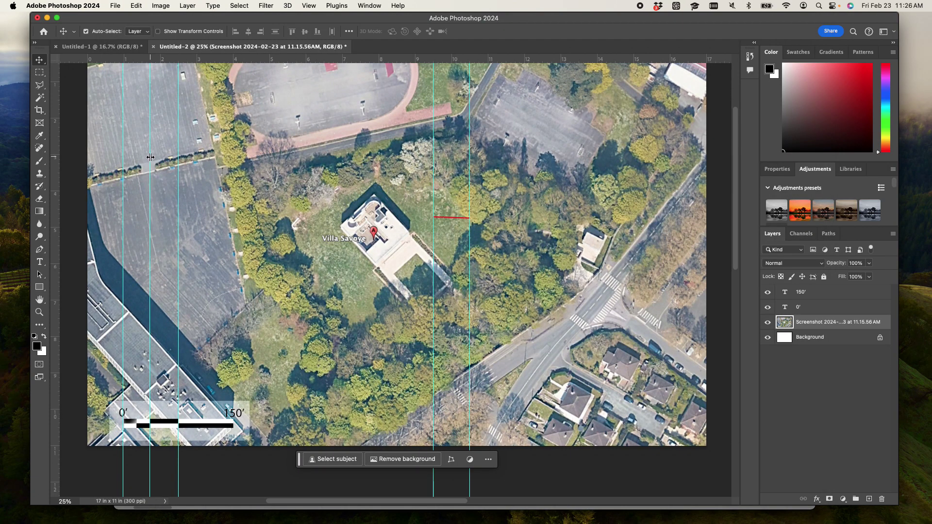
click(115, 6)
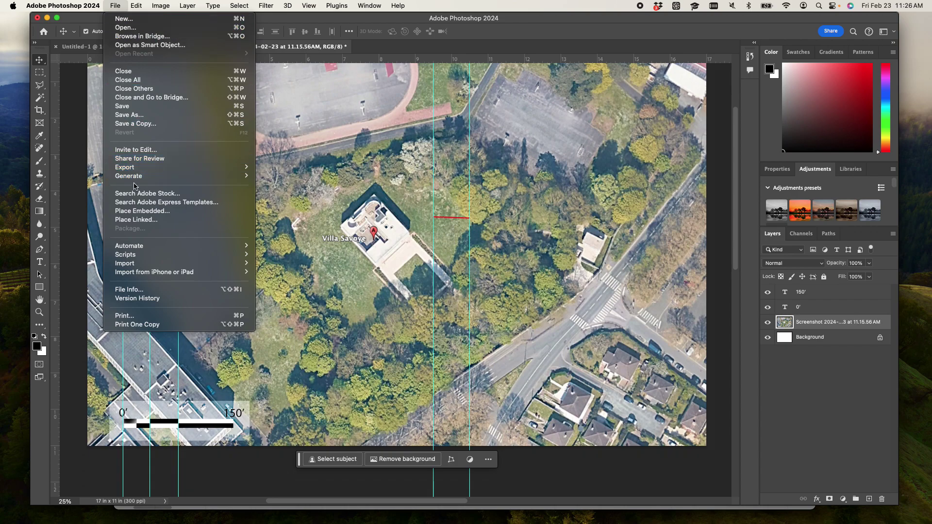
click(147, 116)
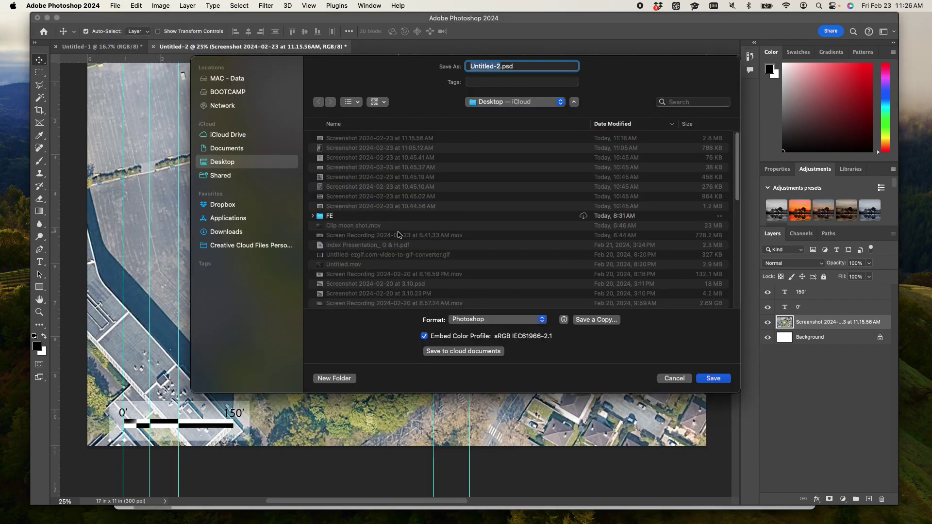
text(Test Site plan Villa Sayvoy)
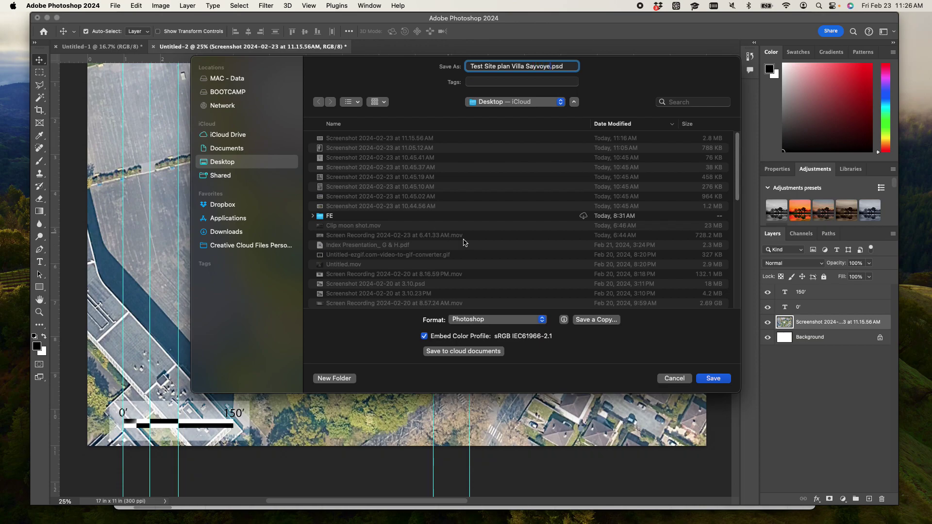
click(721, 383)
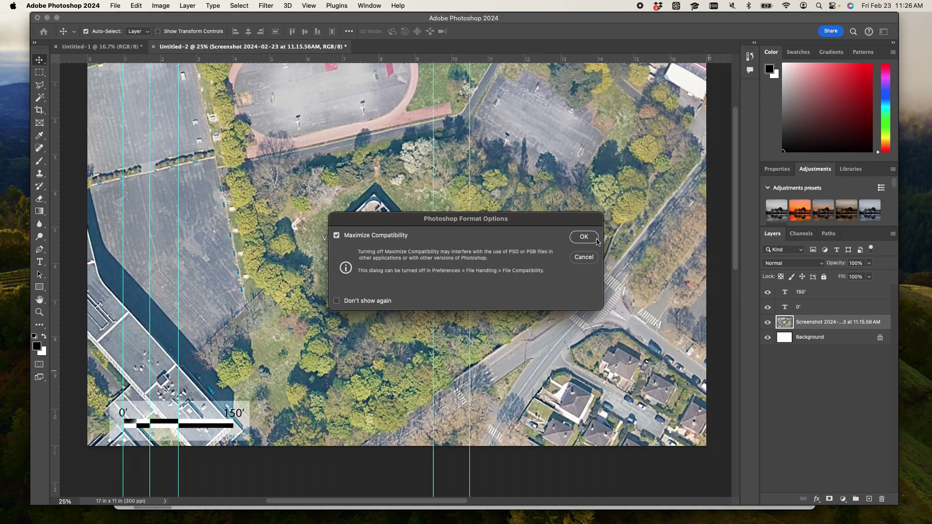
click(594, 240)
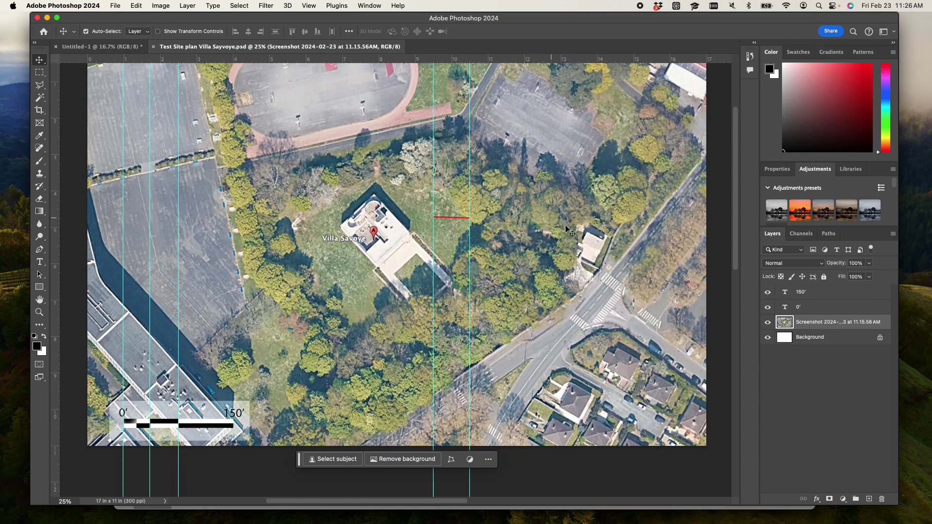
Export the site plan at 5100 x 3300 px as a quality 6 JPG named Test Site plan Villa Sayvoye to the Desktop
click(102, 47)
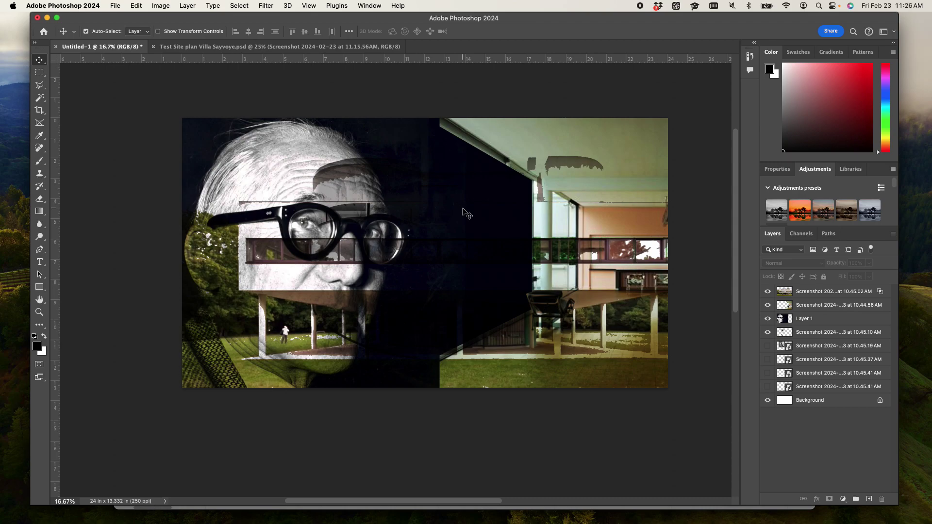
click(275, 47)
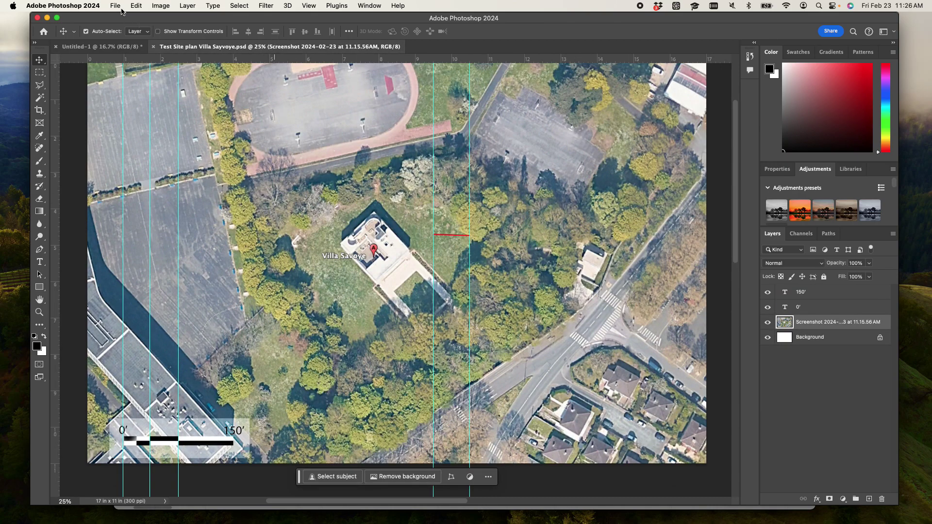
click(115, 6)
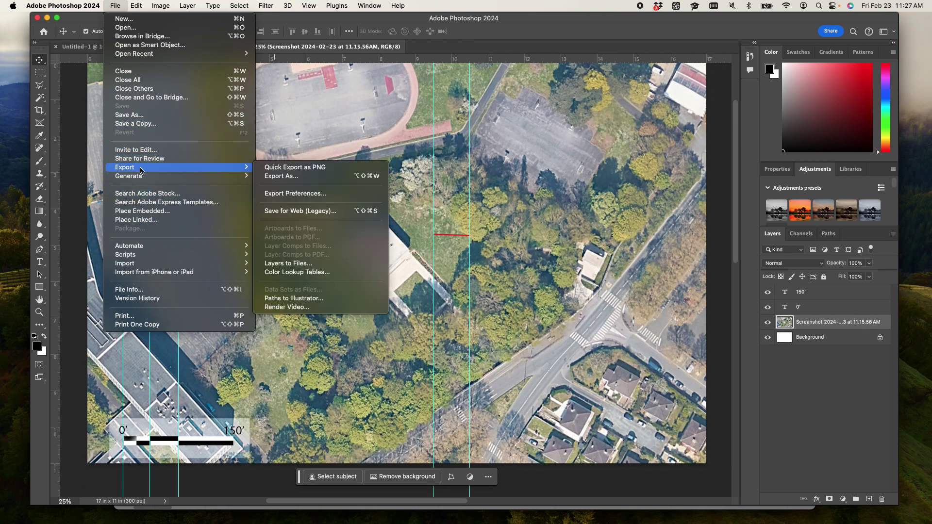
click(231, 171)
click(319, 176)
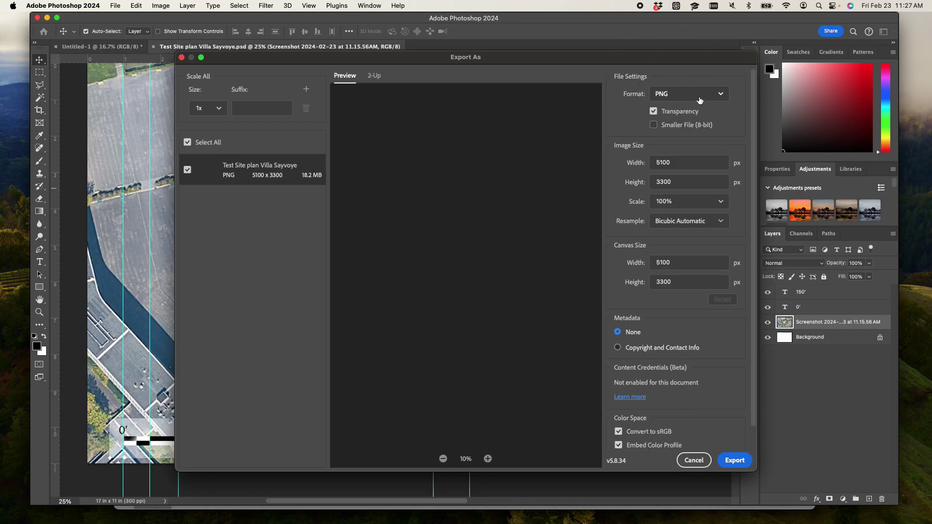
click(700, 98)
click(694, 128)
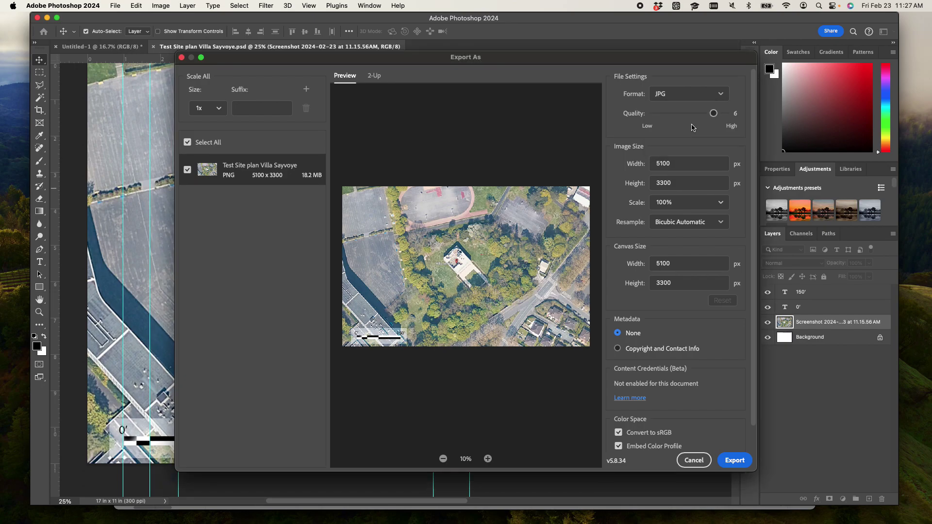
click(734, 460)
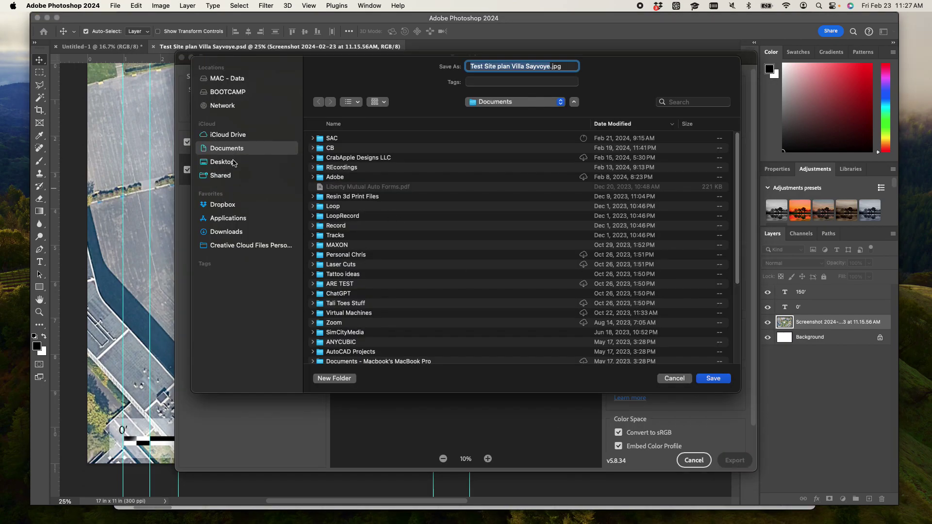
click(232, 163)
click(723, 380)
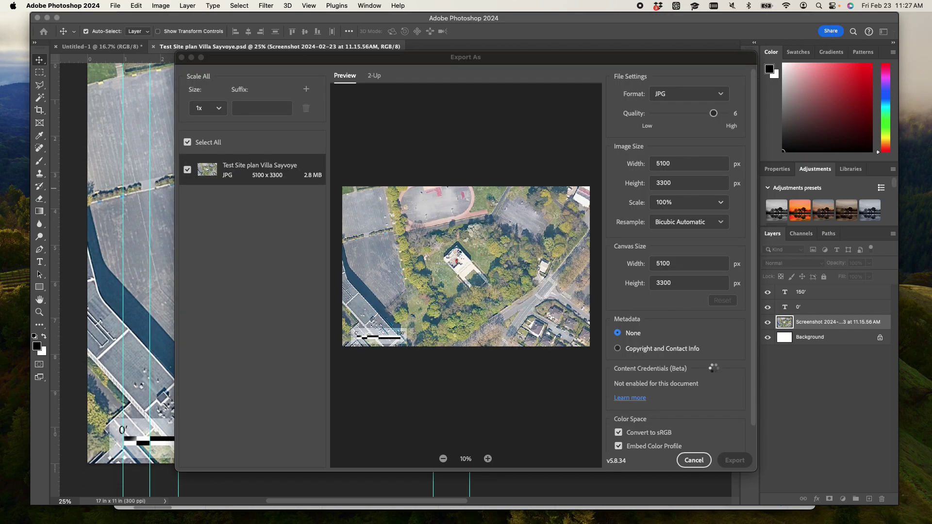
Return to Miro, shift its window to uncover the desktop, and raise the tree and ground line to the standing figure's feet
click(47, 18)
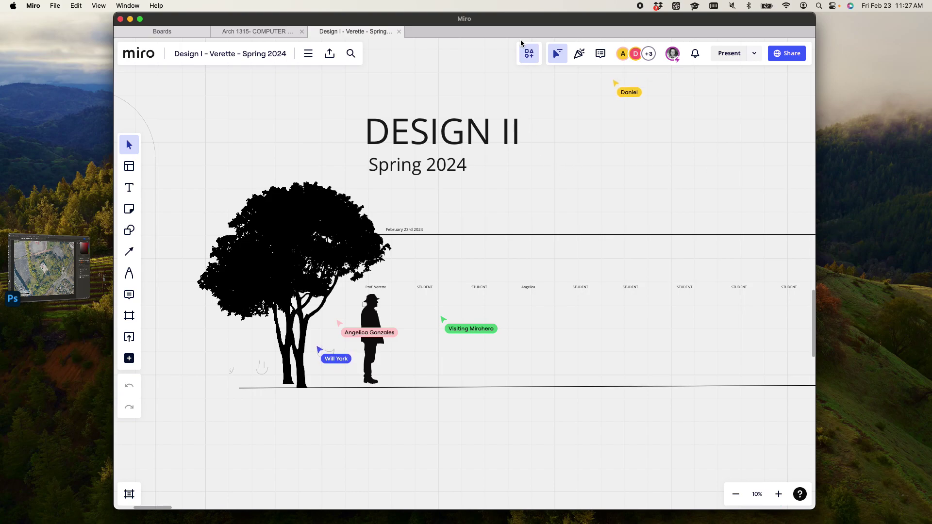
drag(529, 18, 422, 18)
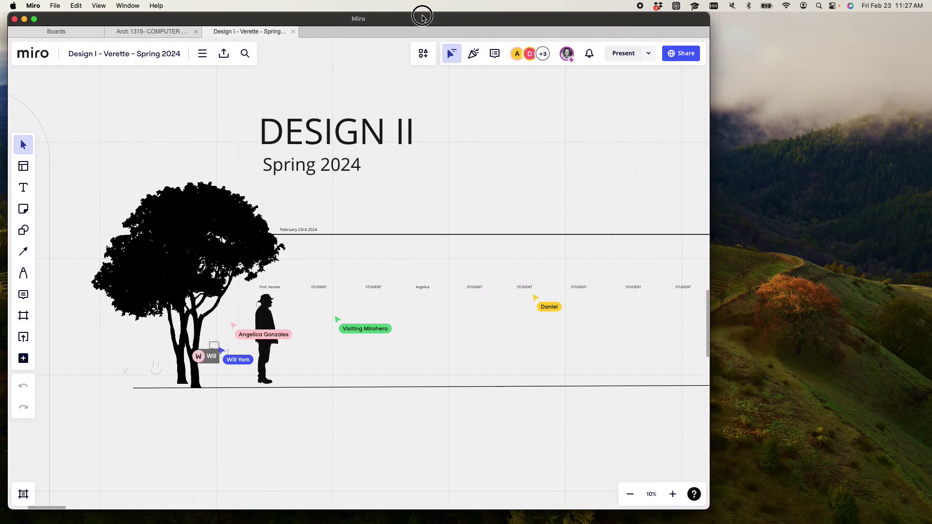
scroll(335, 339, up, 5)
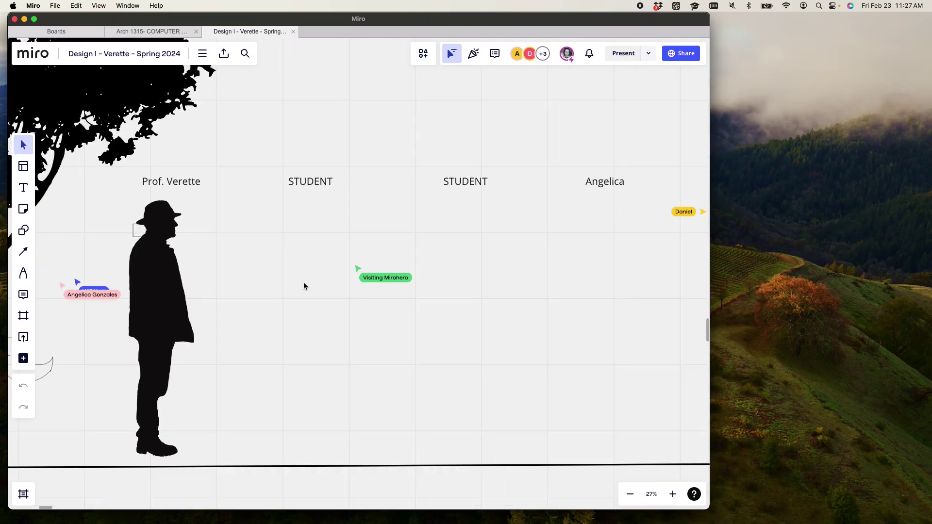
scroll(304, 286, down, 2)
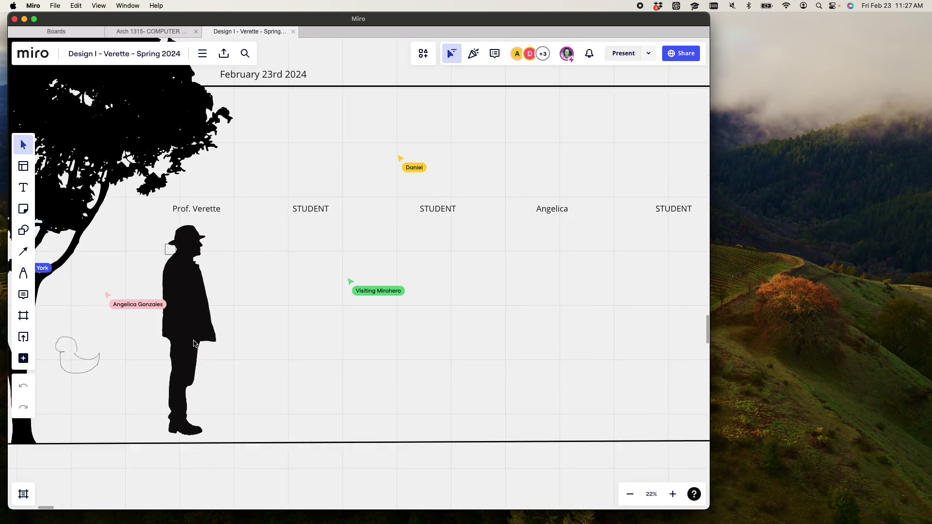
drag(194, 343, 194, 333)
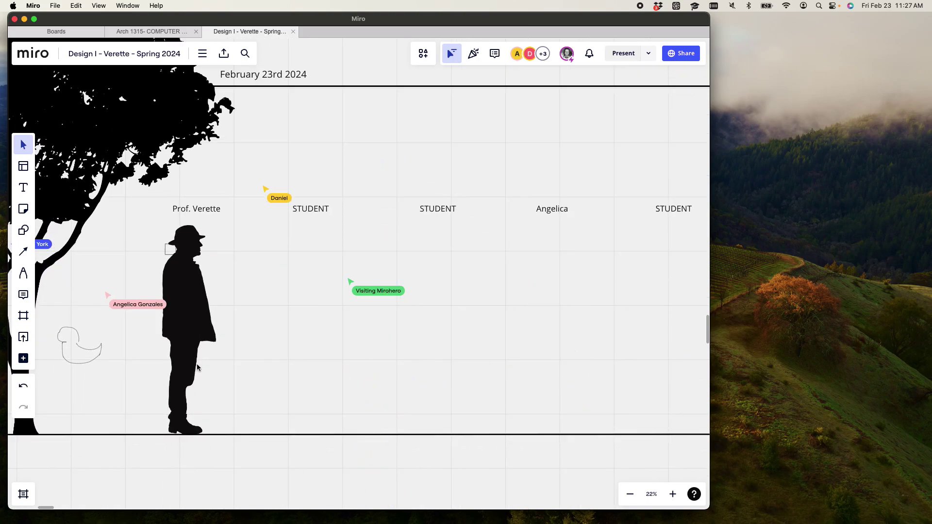
Lock the four objects that make up the board's tree, standing figure and ground line scene, then clear the selection
drag(238, 474, 122, 370)
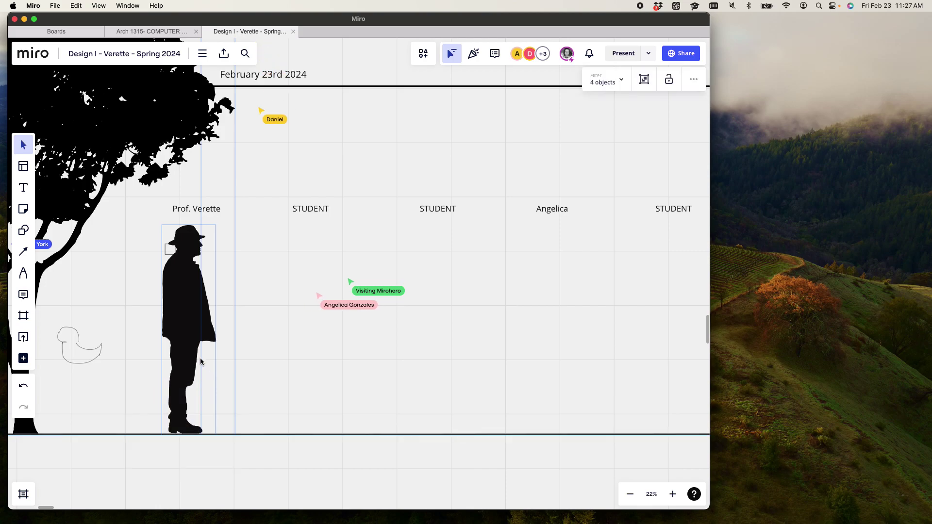
scroll(247, 287, down, 10)
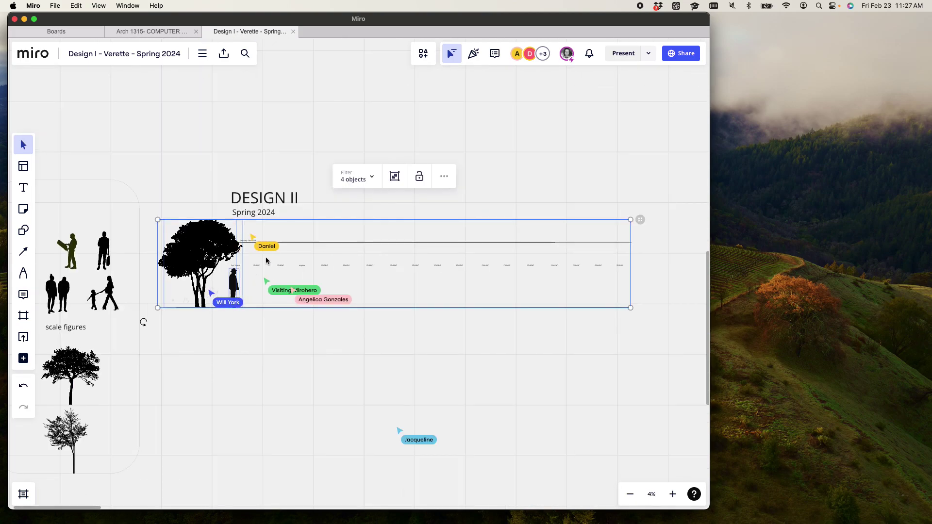
click(419, 176)
click(338, 237)
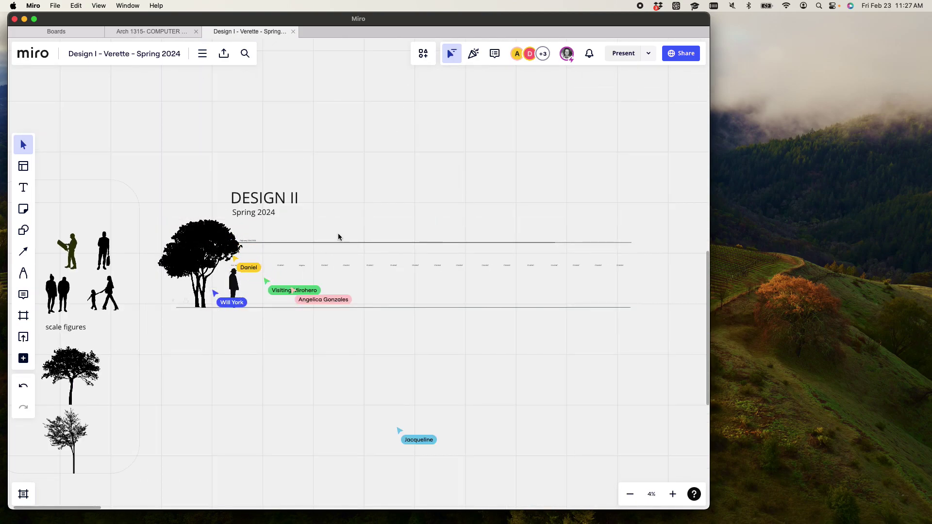
Move the professor's name label to the right, closer to the first STUDENT label, and clear the selection
scroll(338, 237, up, 12)
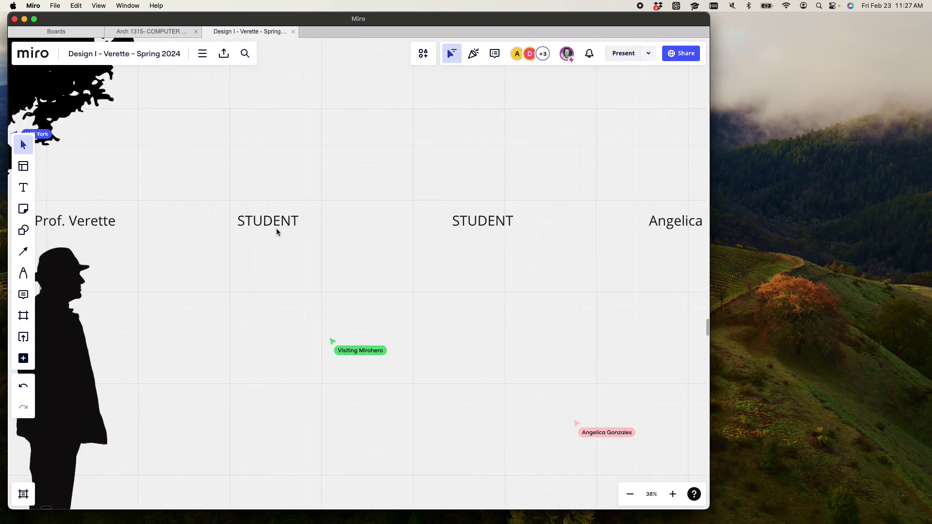
scroll(287, 265, down, 5)
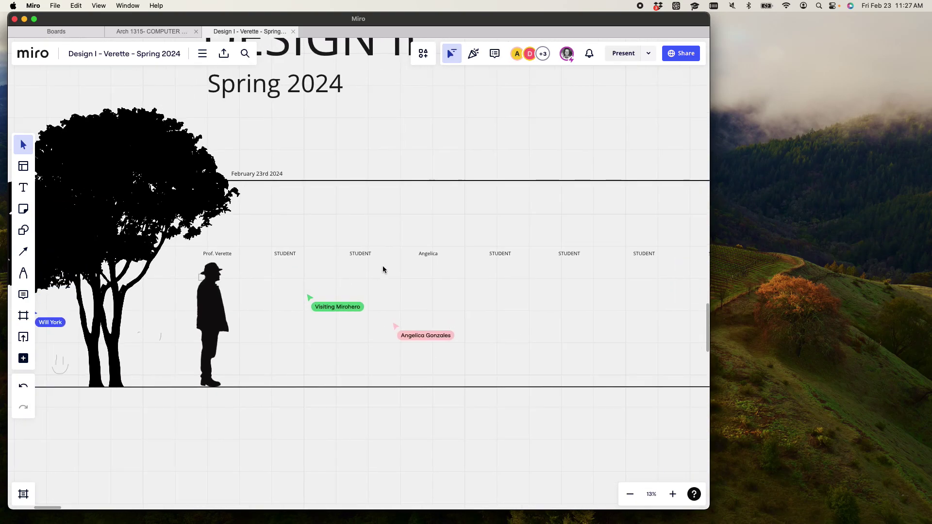
scroll(286, 264, up, 8)
drag(285, 358, 398, 216)
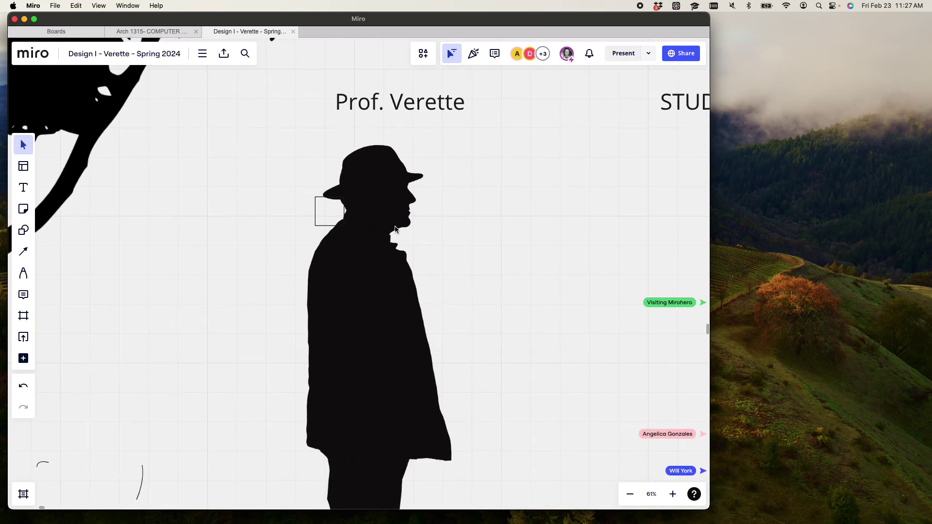
scroll(399, 219, down, 3)
drag(419, 145, 486, 140)
click(492, 233)
Add the exported Villa Savoye site plan JPG from the Desktop's Images stack to the Miro board
click(903, 232)
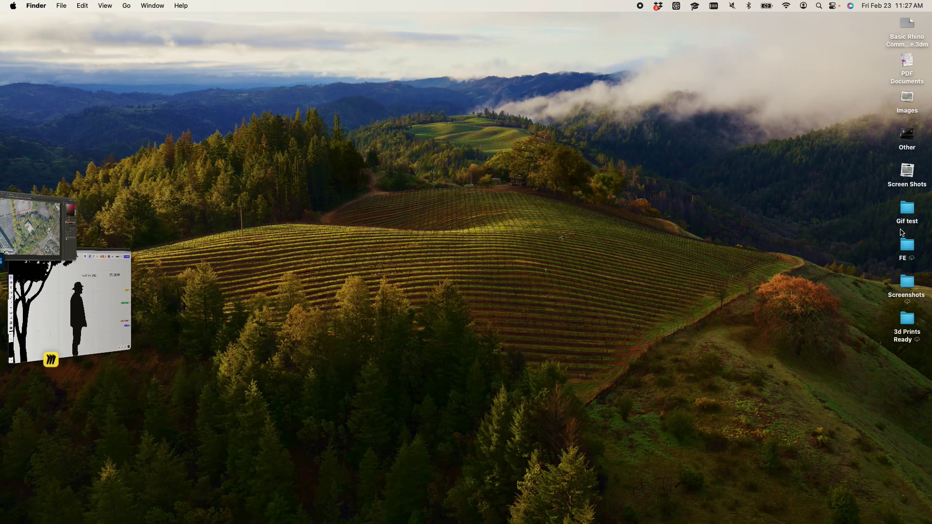
click(913, 110)
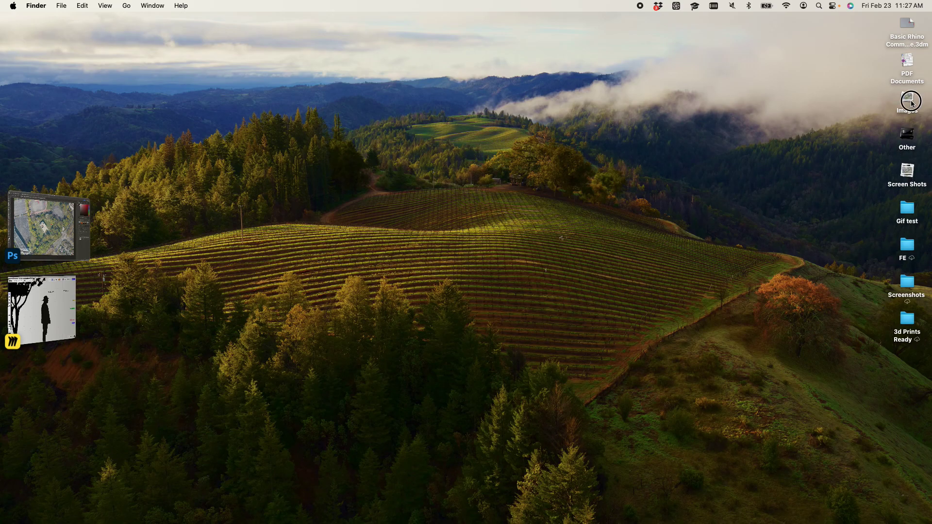
drag(911, 138, 483, 225)
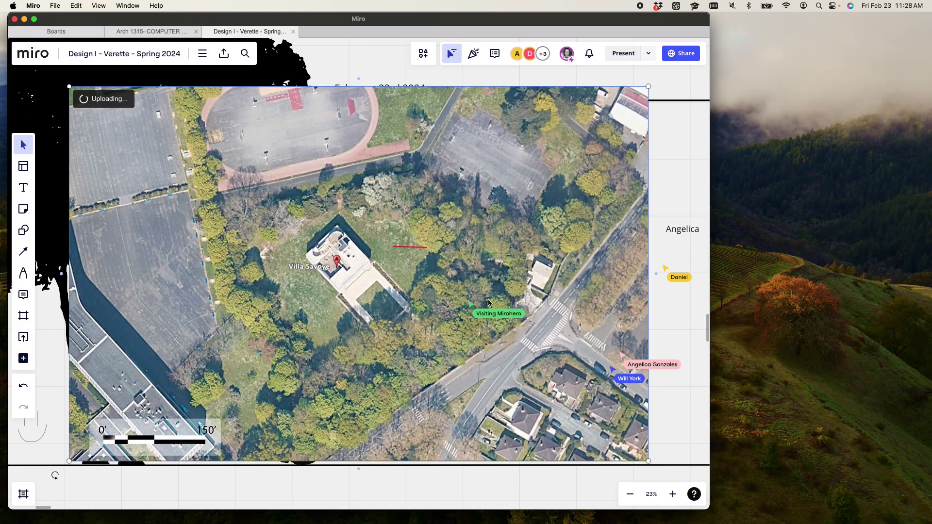
Shrink the site plan image, place it just in front of the standing figure's head, and deselect it
drag(649, 87, 447, 309)
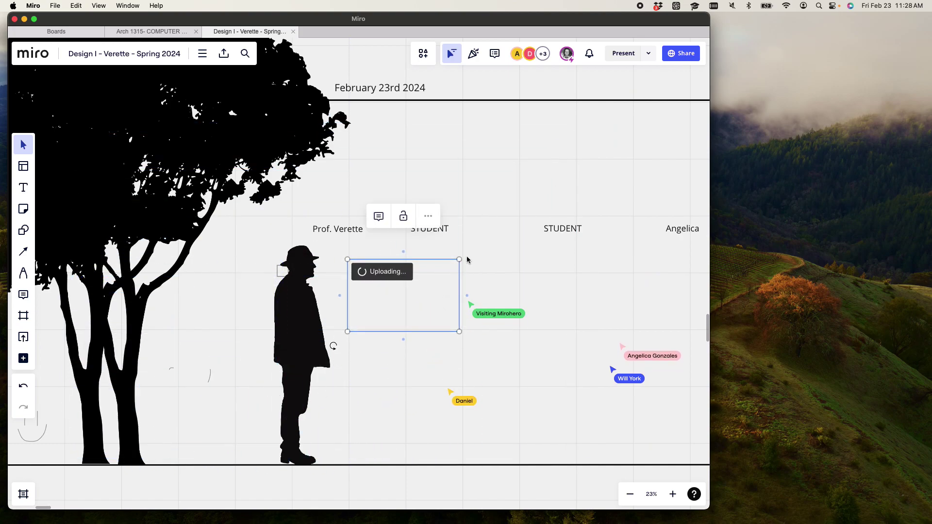
scroll(467, 260, up, 2)
drag(459, 259, 343, 274)
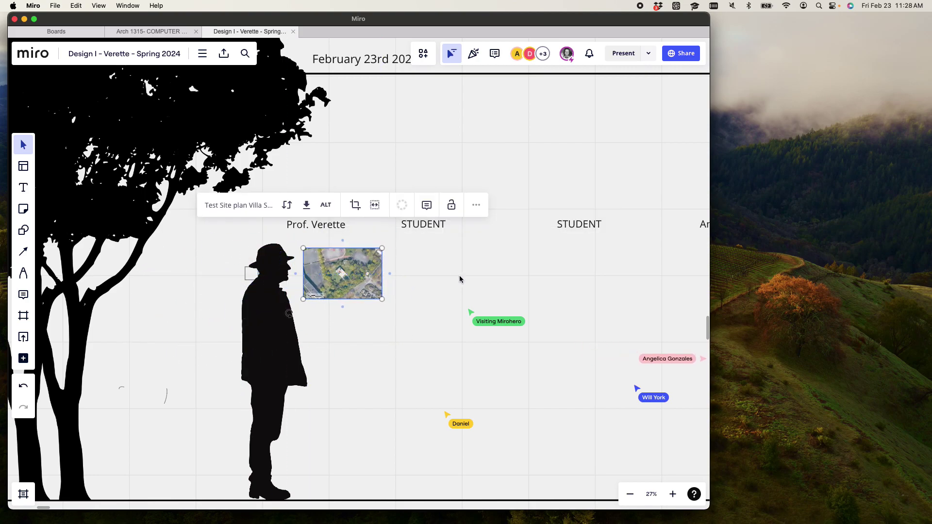
click(459, 280)
Space out the first STUDENT and professor's name labels to the right, and center the site plan directly below the professor's label
scroll(459, 278, up, 3)
scroll(427, 250, right, 3)
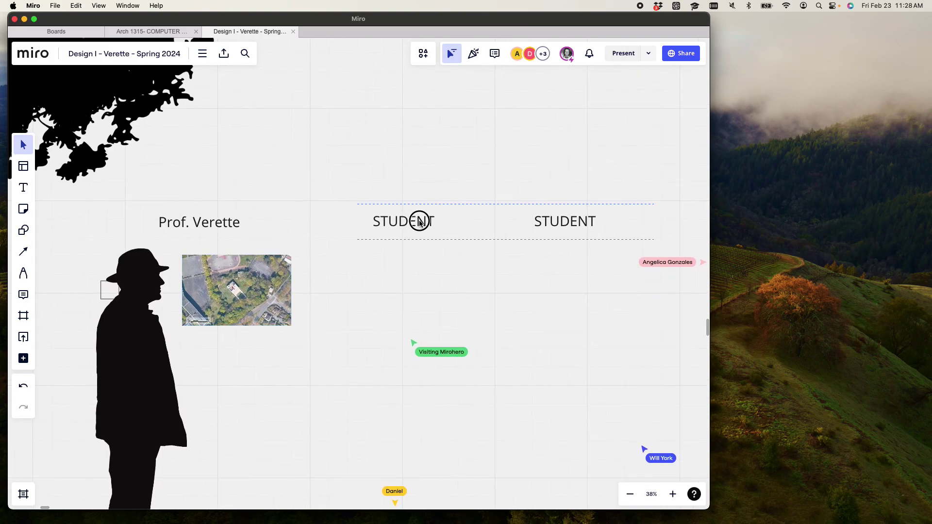
drag(221, 222, 266, 218)
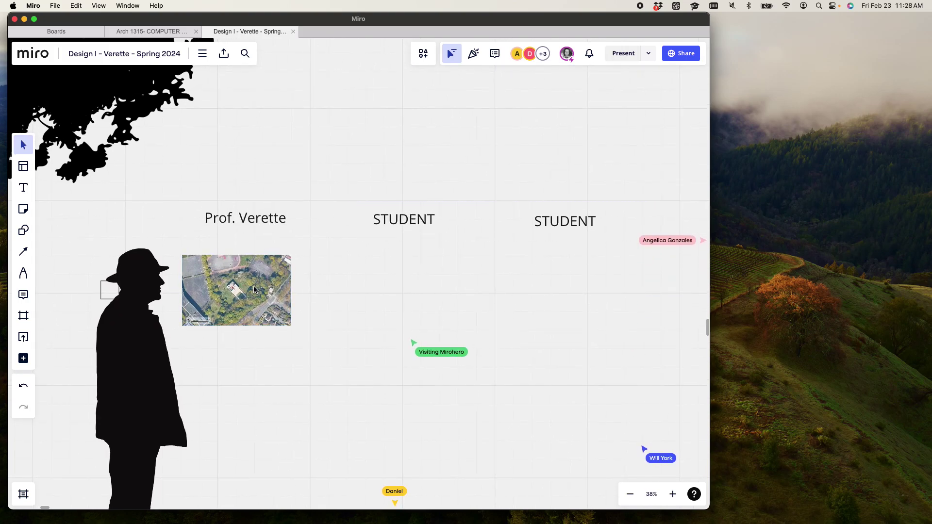
drag(229, 287, 237, 268)
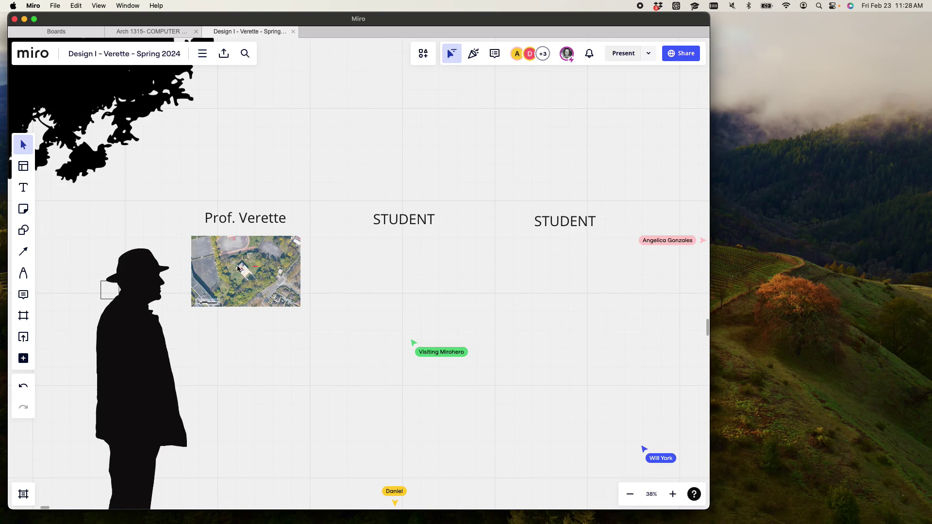
scroll(238, 269, up, 10)
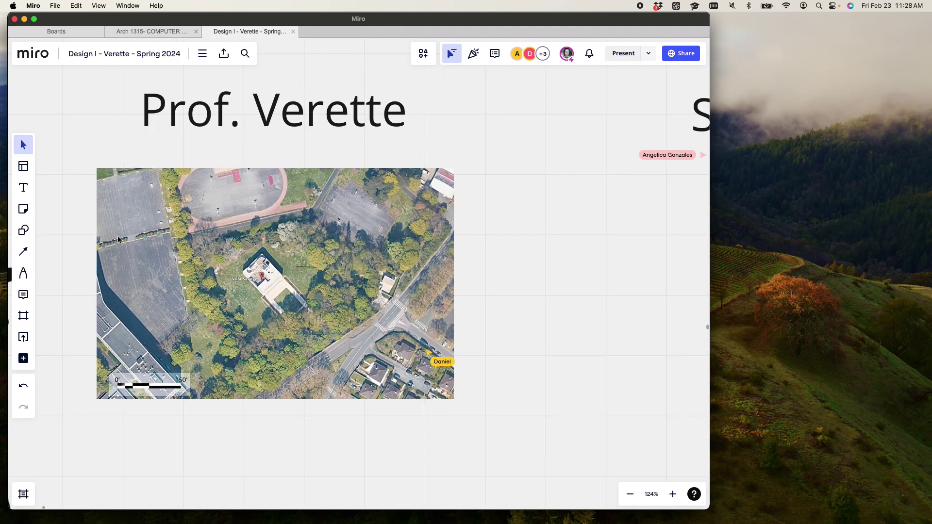
scroll(226, 365, up, 5)
scroll(225, 365, down, 8)
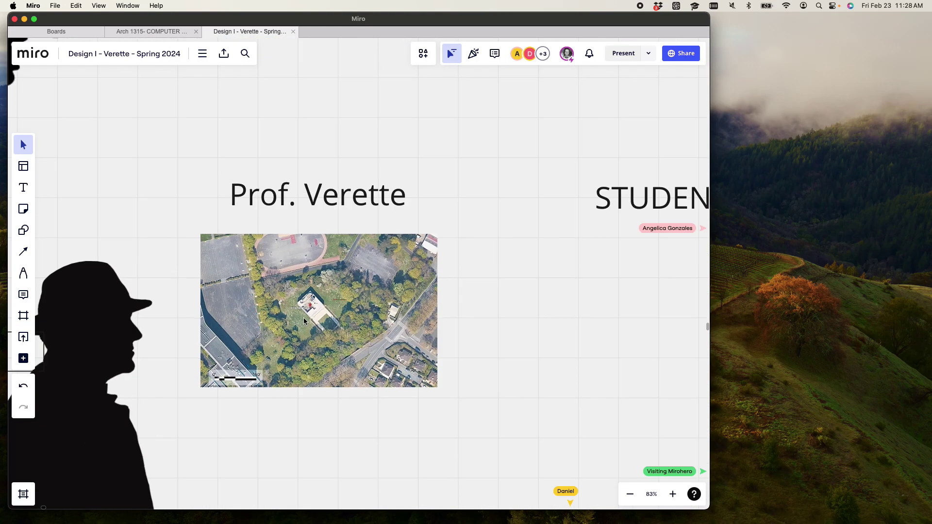
scroll(304, 317, left, 5)
Switch to Photoshop, show the Untitled-1 collage document, and take a screenshot of its whole canvas
mouse_move(207, 520)
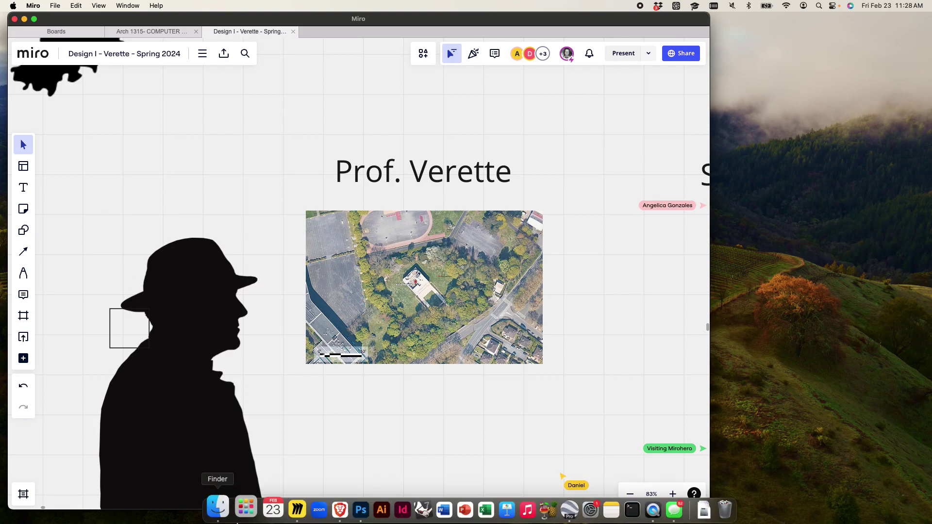
click(348, 508)
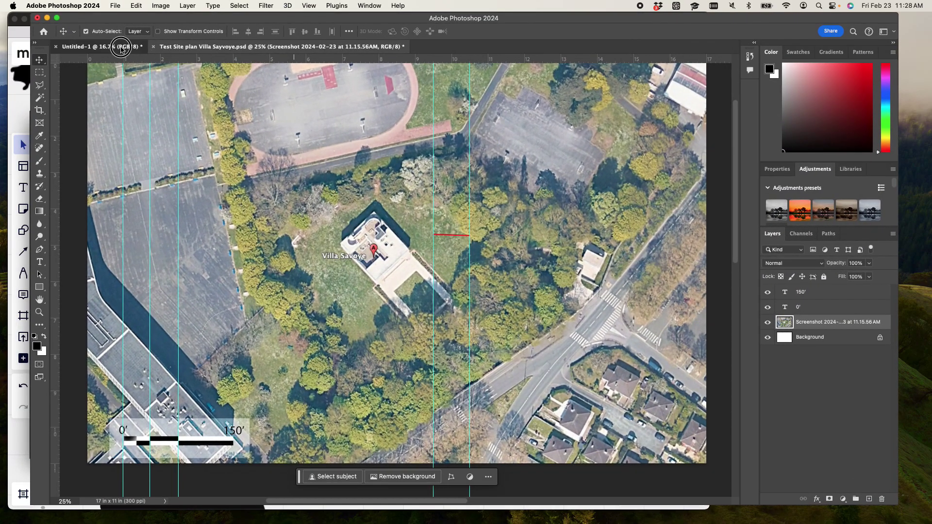
click(121, 47)
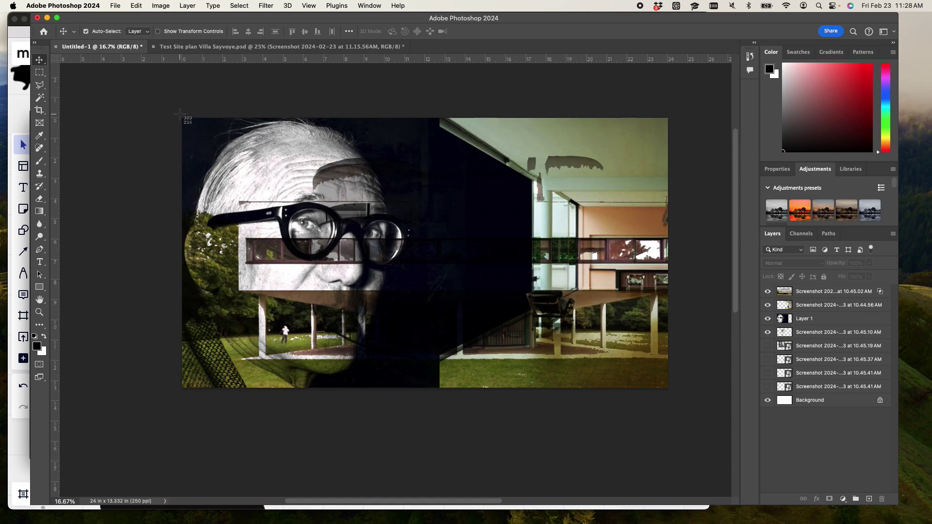
key(super+shift+4)
drag(179, 115, 674, 394)
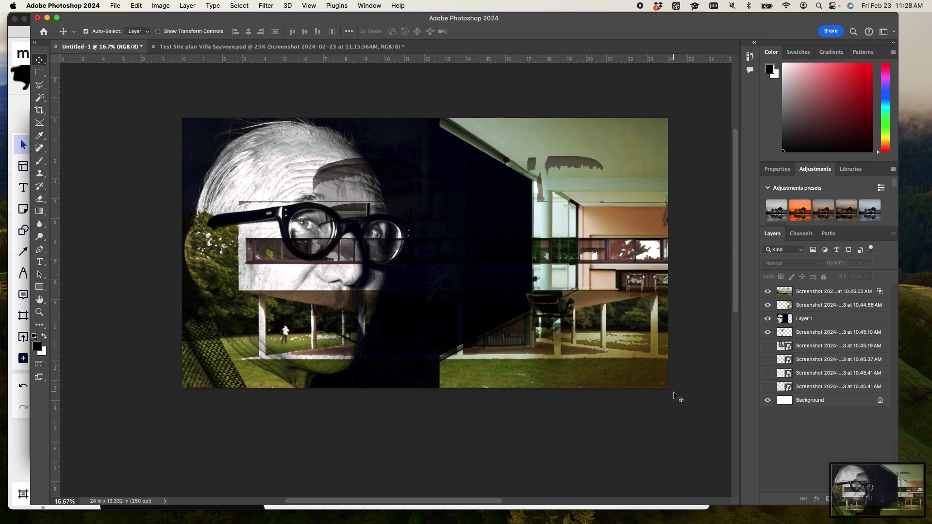
Return to Miro and shift its window to uncover part of the Photoshop window behind it
click(23, 174)
key(super+minus)
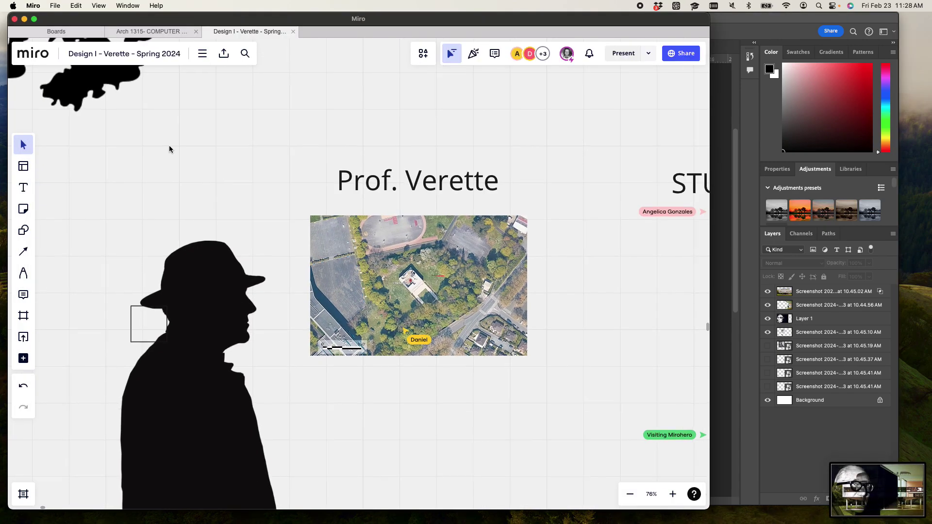
drag(311, 25, 401, 5)
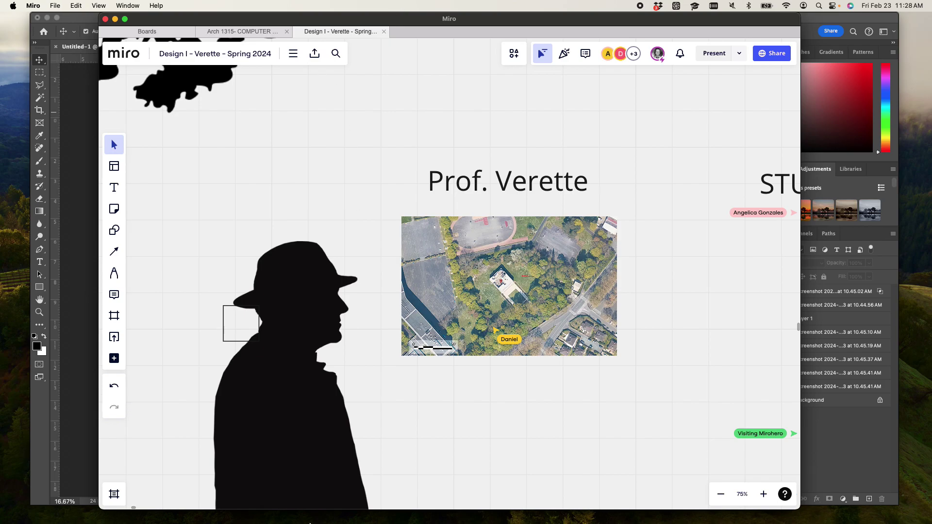
In Photoshop's Untitled-1 collage, show all hidden layers and raise the 10.45.10, 10.45.37 and one 10.45.41 screenshot layers to the top of the stack
click(86, 383)
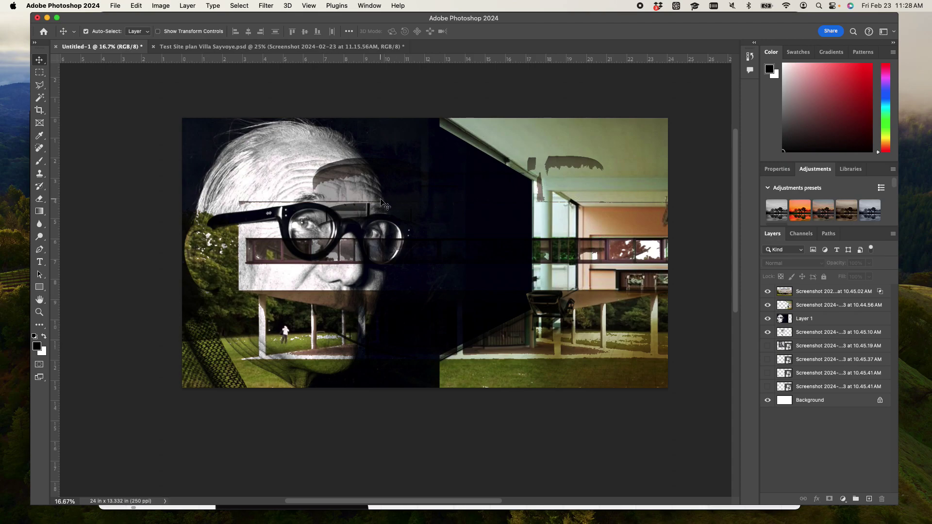
drag(811, 334, 817, 297)
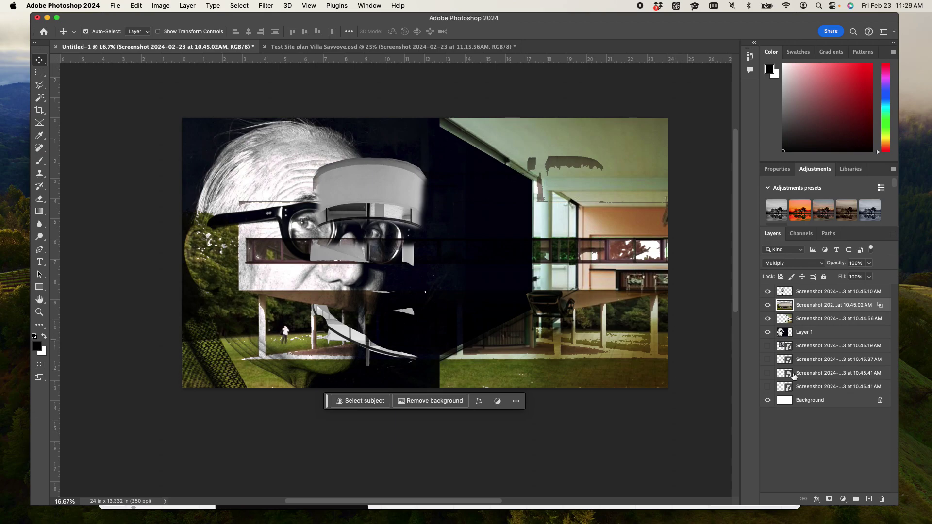
drag(769, 359, 821, 306)
drag(820, 372, 820, 311)
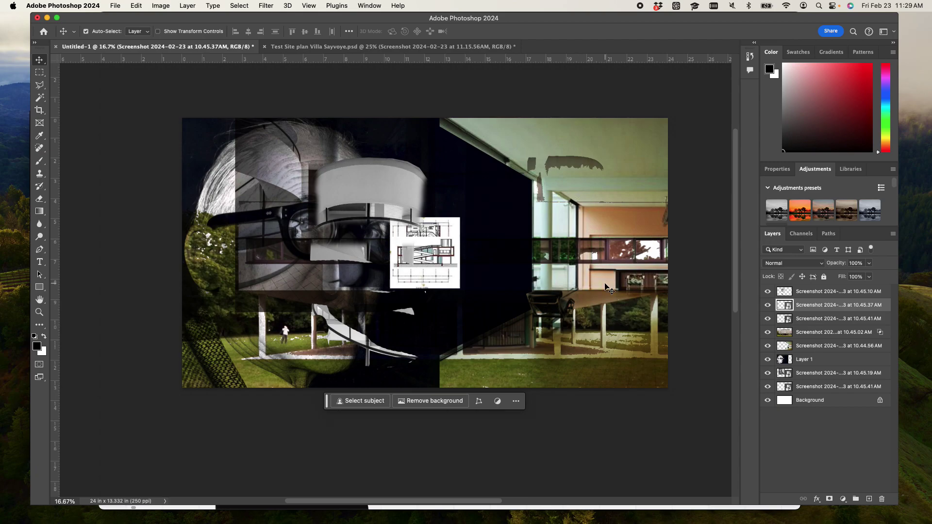
Minimize Photoshop and bring the Miro board's site plan and neighboring STUDENT label back into view
click(47, 17)
scroll(431, 297, down, 3)
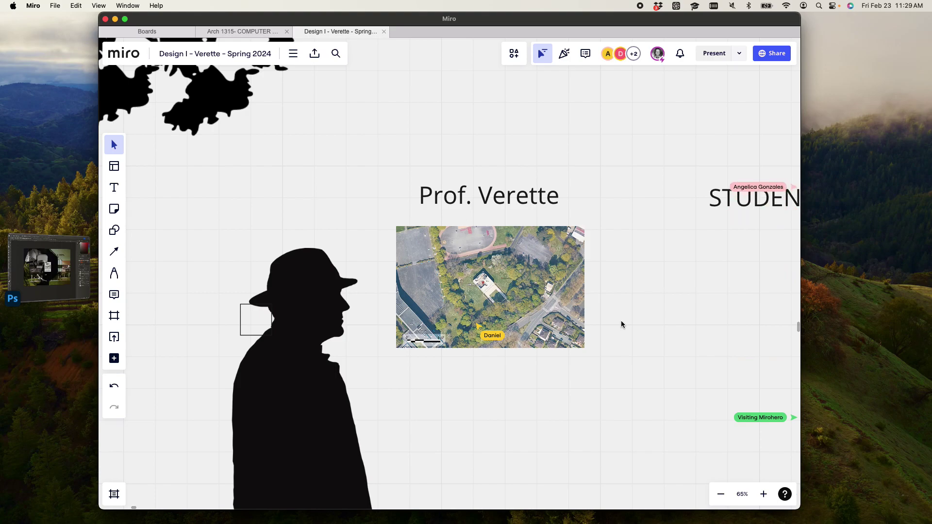
scroll(629, 321, down, 3)
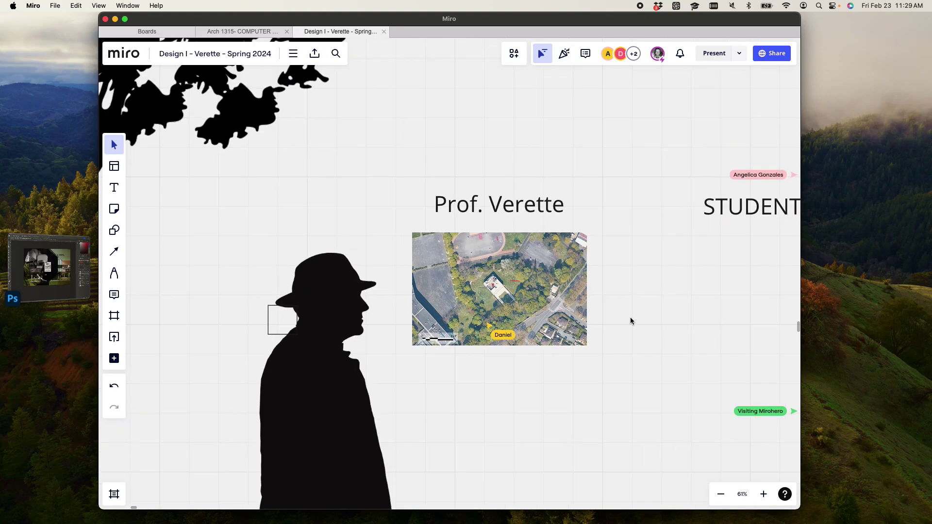
drag(632, 316, 516, 277)
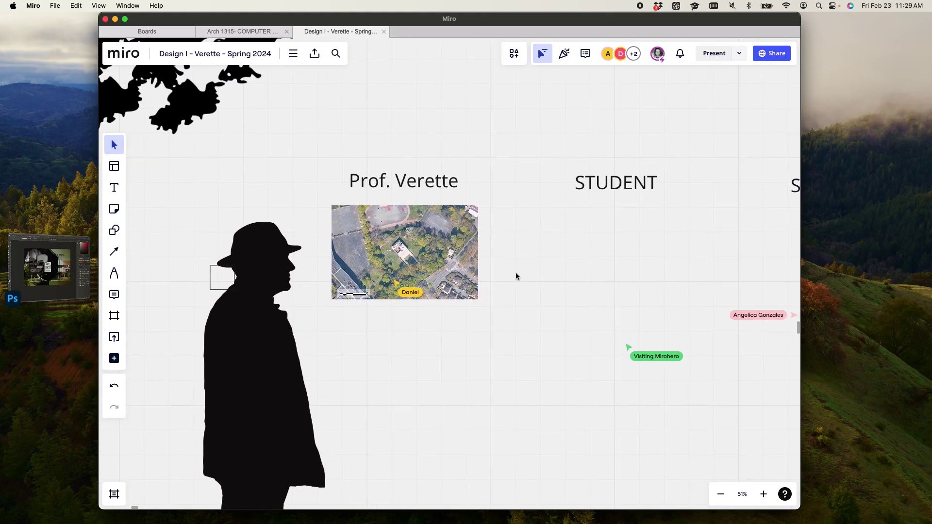